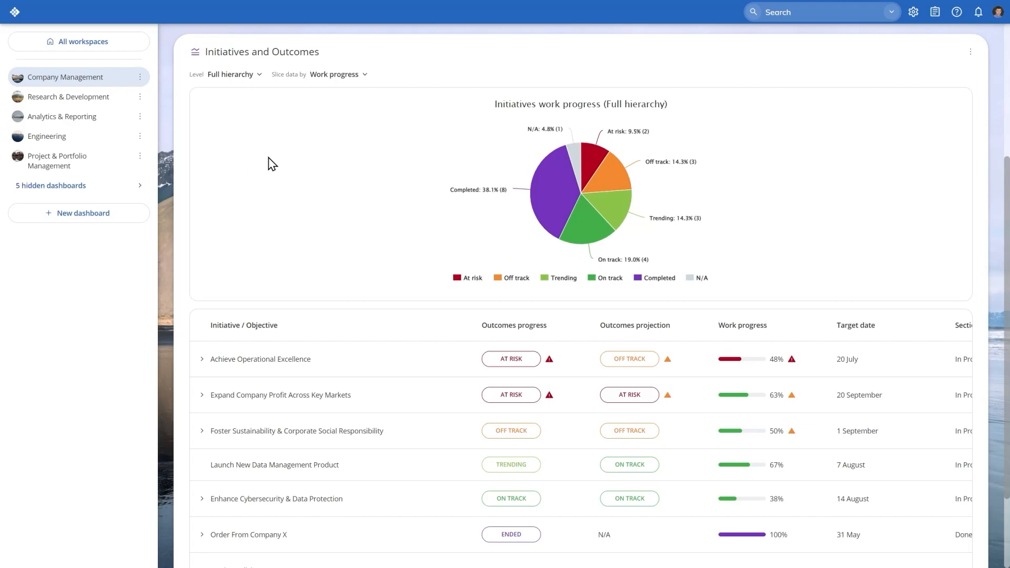
Expand the Achieve Operational Excellence and Expand Company Profit Across Key Markets initiatives in the Initiatives and Outcomes table.
scroll(272, 164, down, 3)
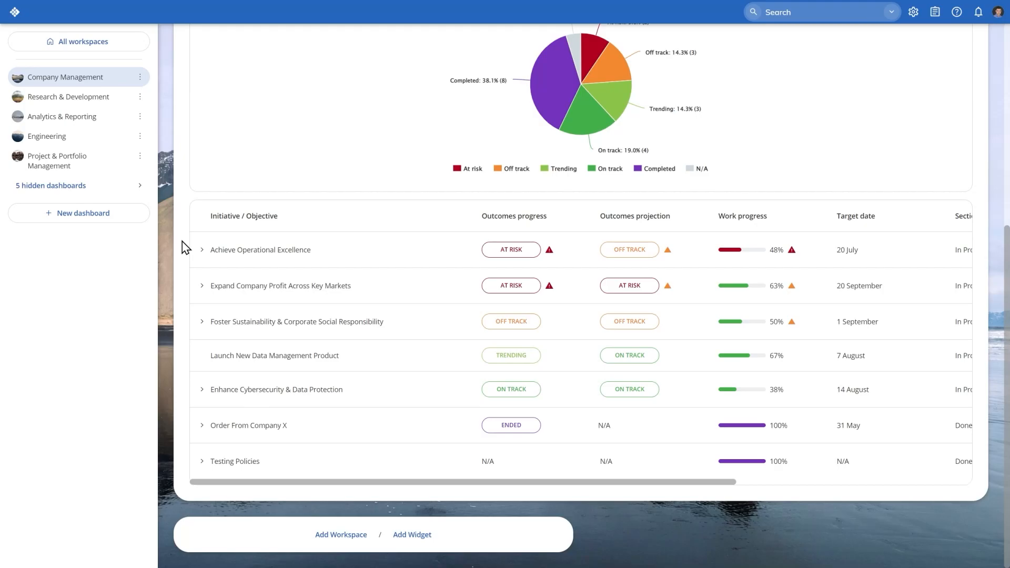
click(202, 251)
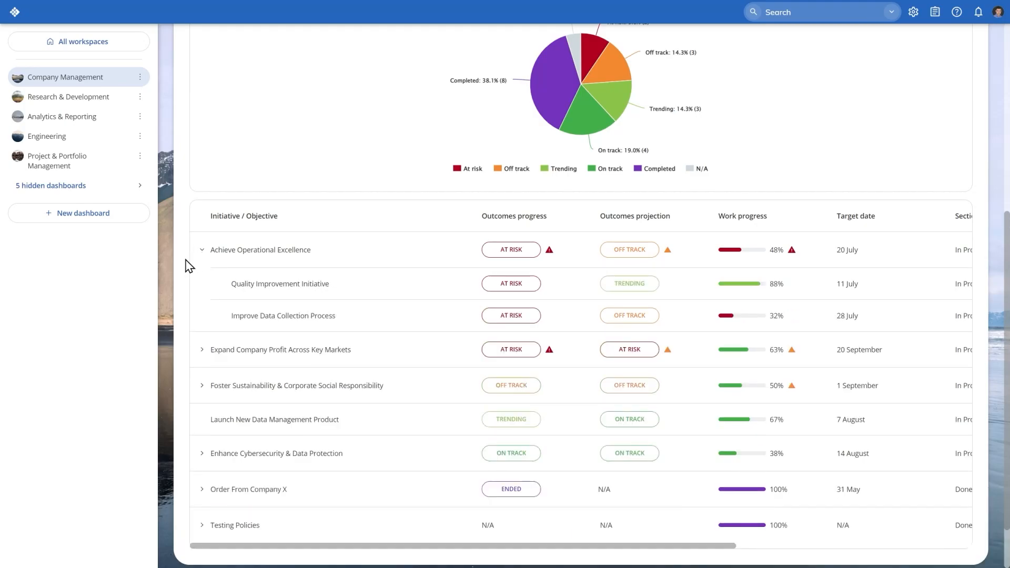
scroll(188, 266, down, 2)
click(201, 286)
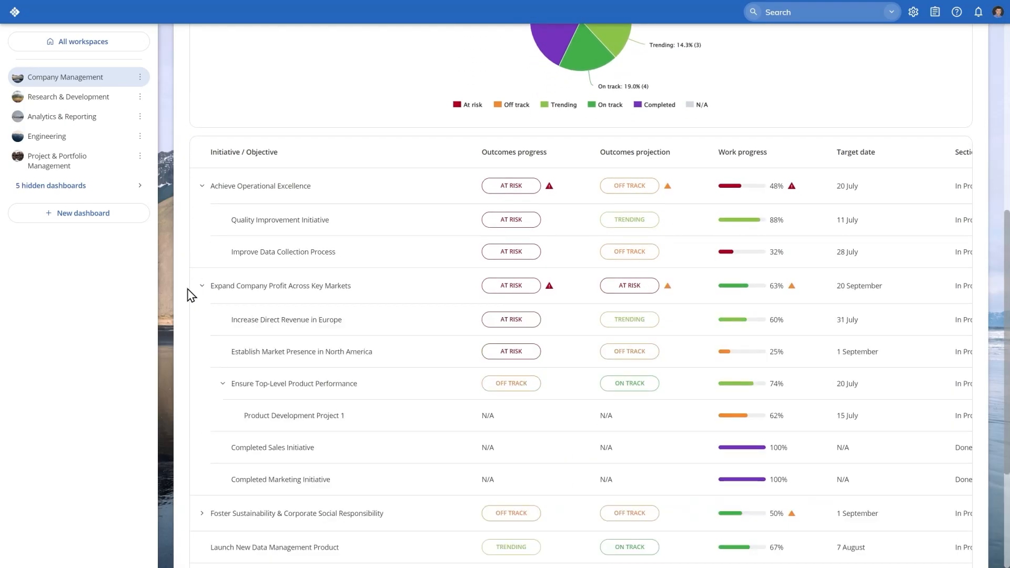
scroll(190, 295, down, 1)
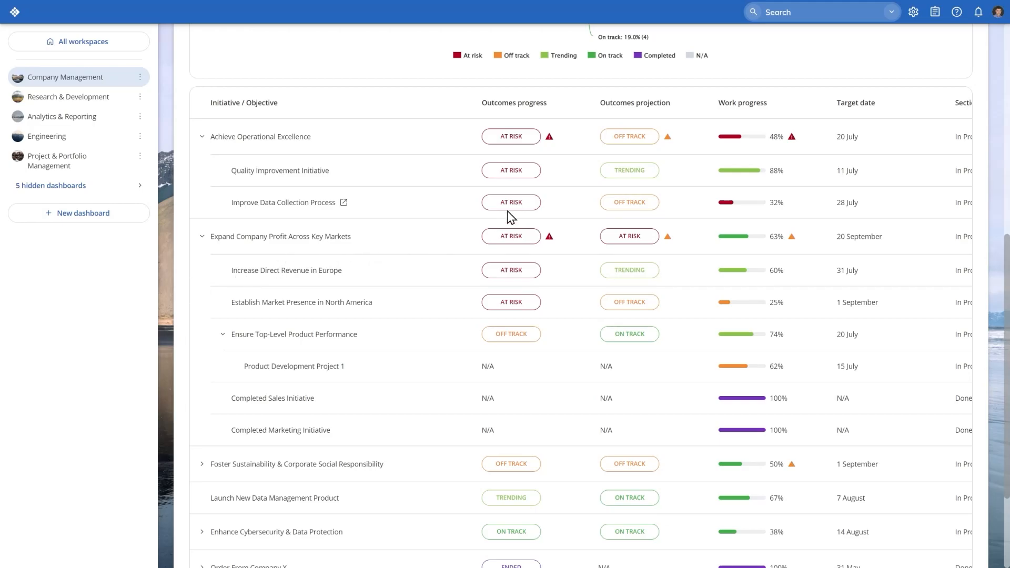
Examine the work progress and warning indicators of the two expanded initiatives and the child items of Achieve Operational Excellence.
mouse_move(748, 143)
mouse_move(748, 175)
mouse_move(748, 209)
mouse_move(793, 139)
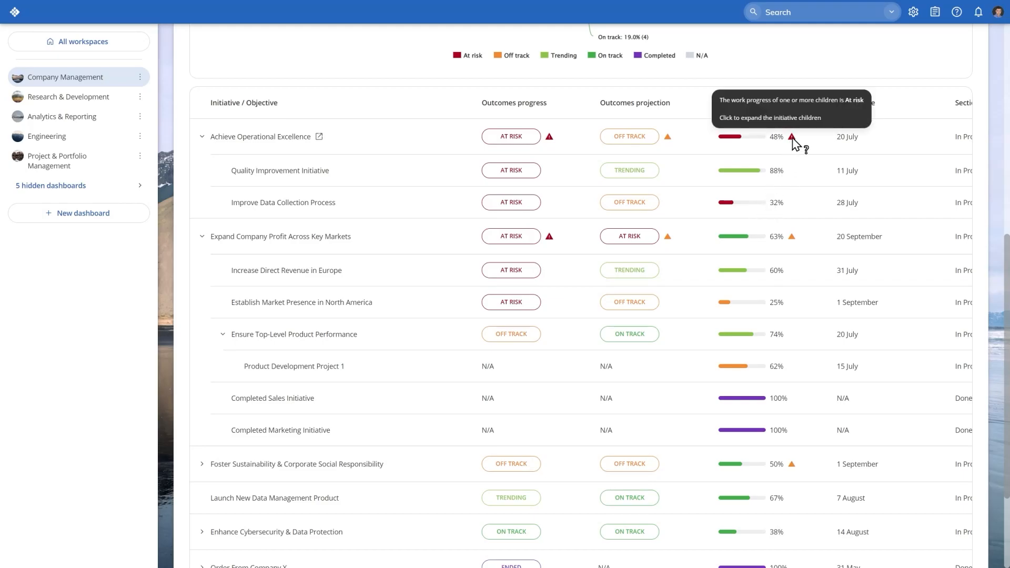
mouse_move(795, 239)
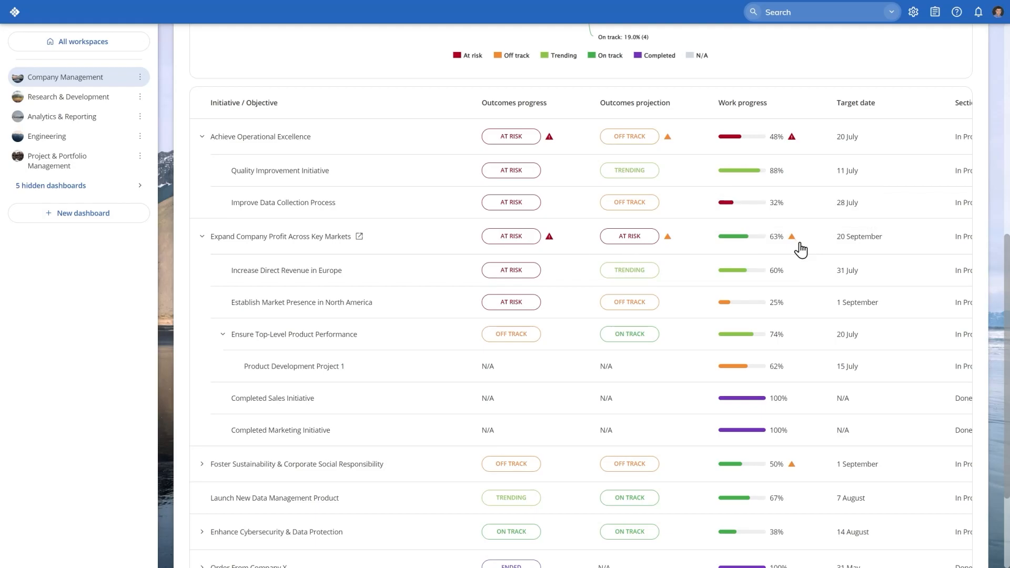
Inspect the work progress pie chart, filter the initiatives by its At risk slice, then by Off track, and clear the filter.
scroll(799, 250, up, 3)
mouse_move(571, 160)
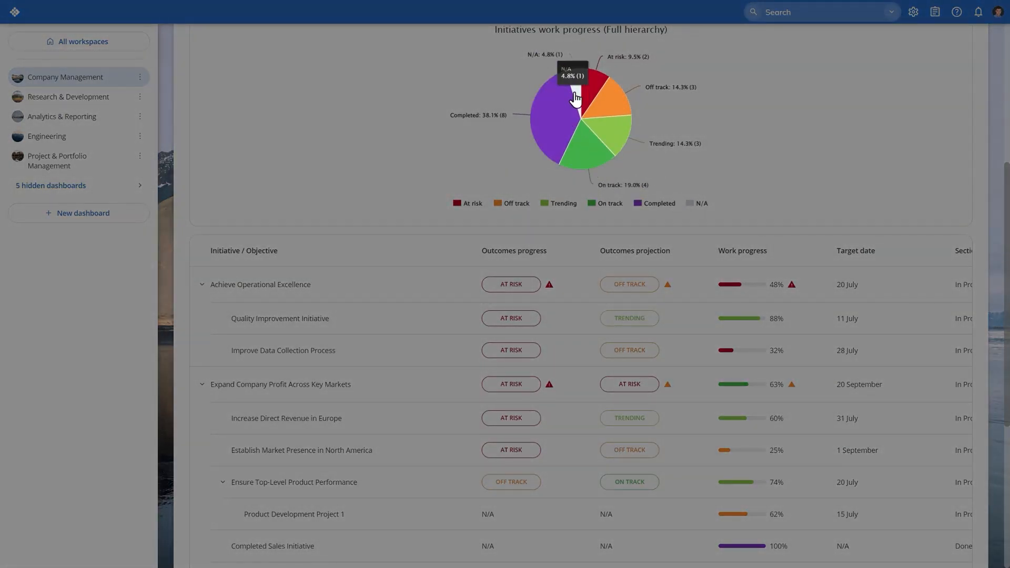
mouse_move(608, 102)
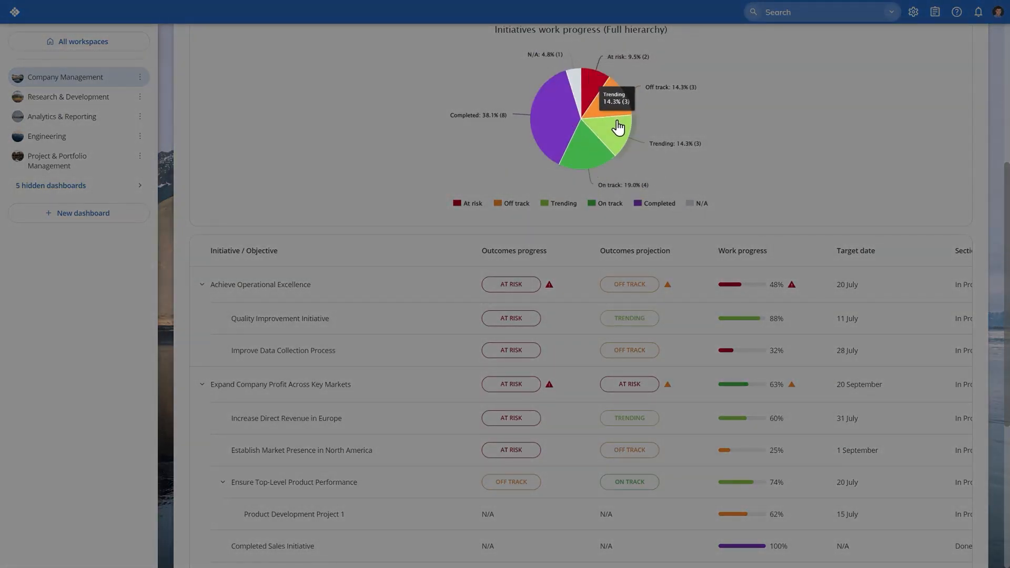
mouse_move(600, 153)
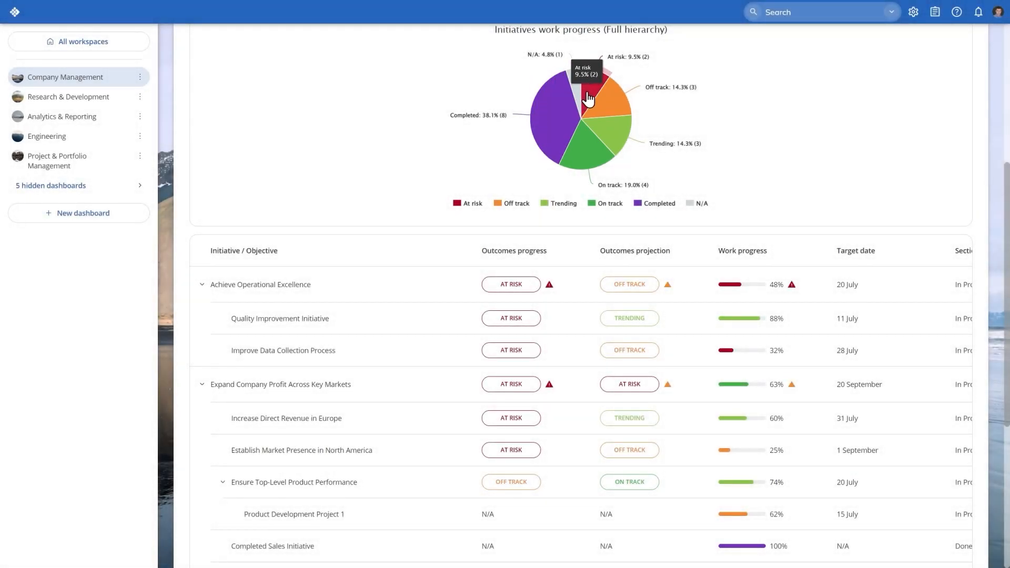
click(588, 99)
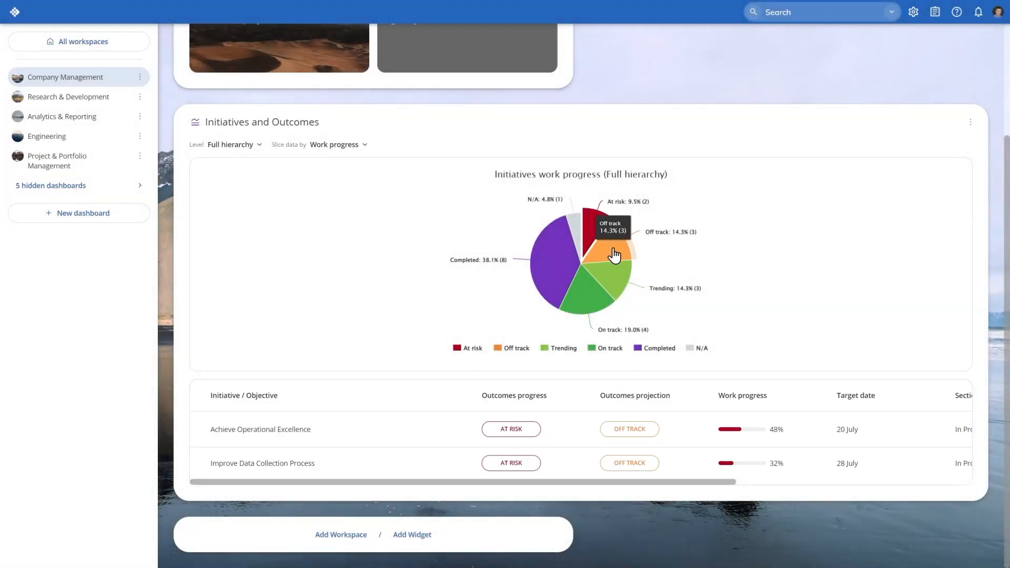
click(613, 256)
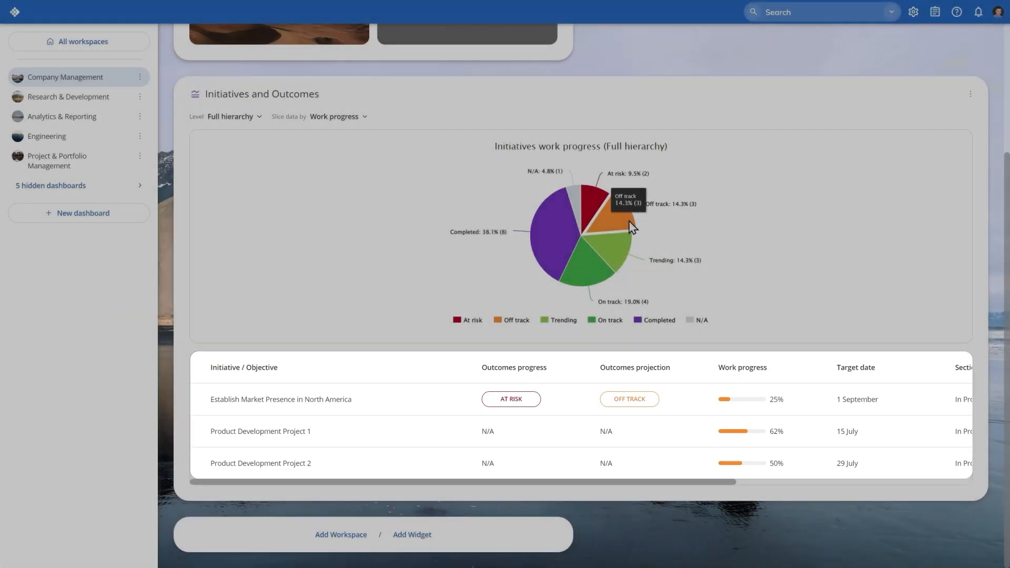
click(630, 221)
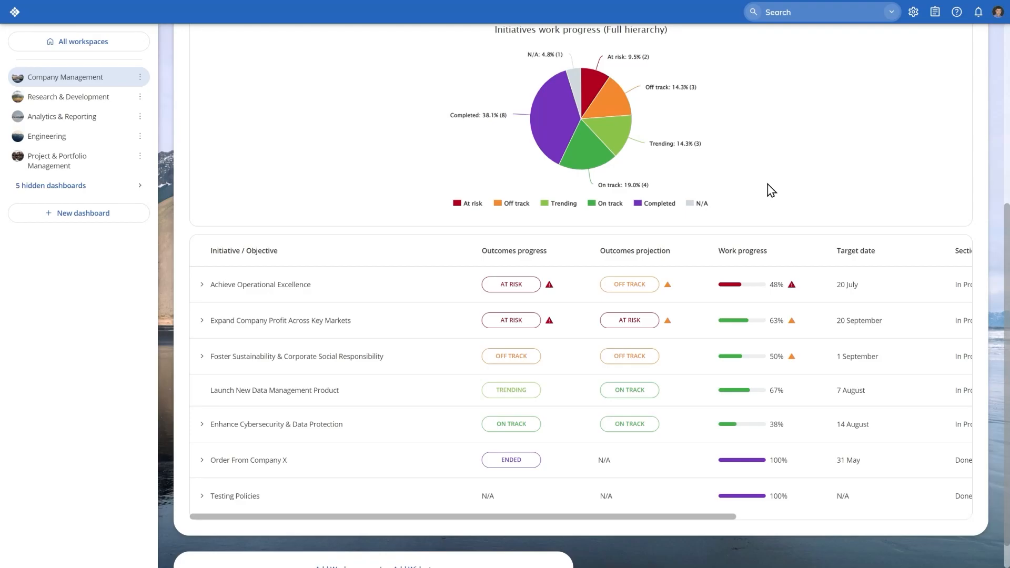
Expand the Expand Company Profit Across Key Markets initiative to check its children, and open the Product Development board.
scroll(696, 237, up, 2)
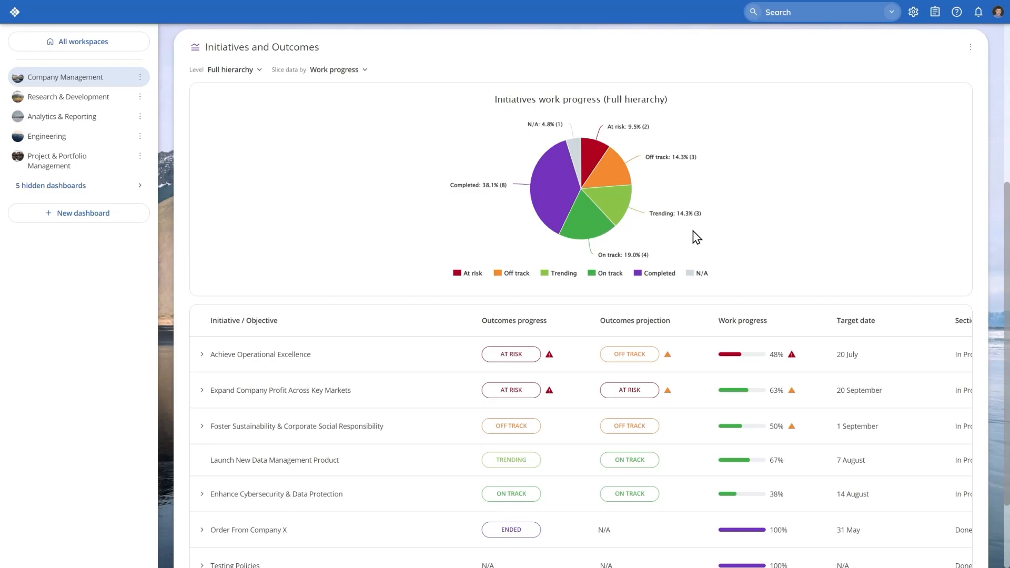
click(202, 397)
scroll(198, 415, down, 2)
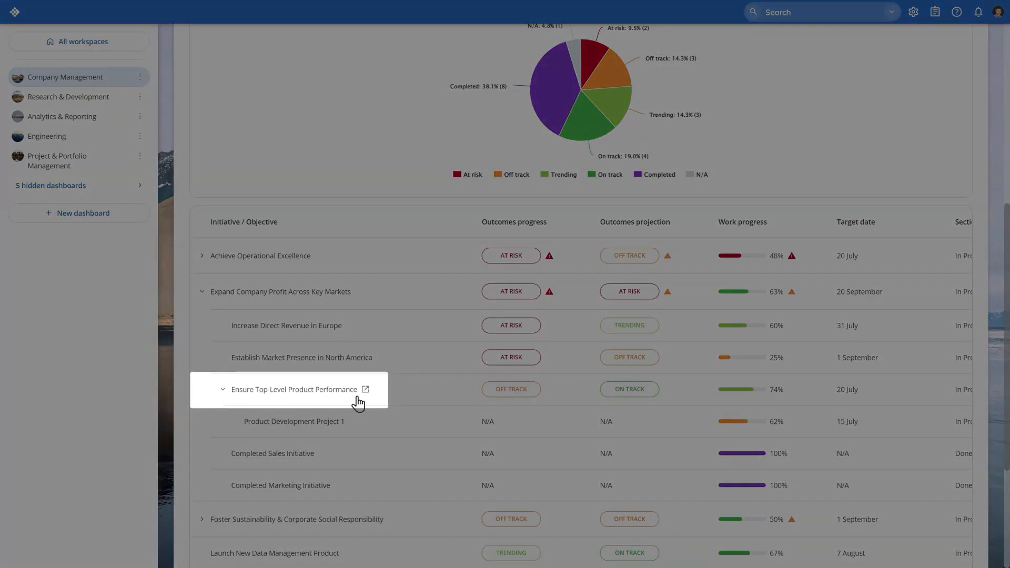
scroll(355, 402, up, 7)
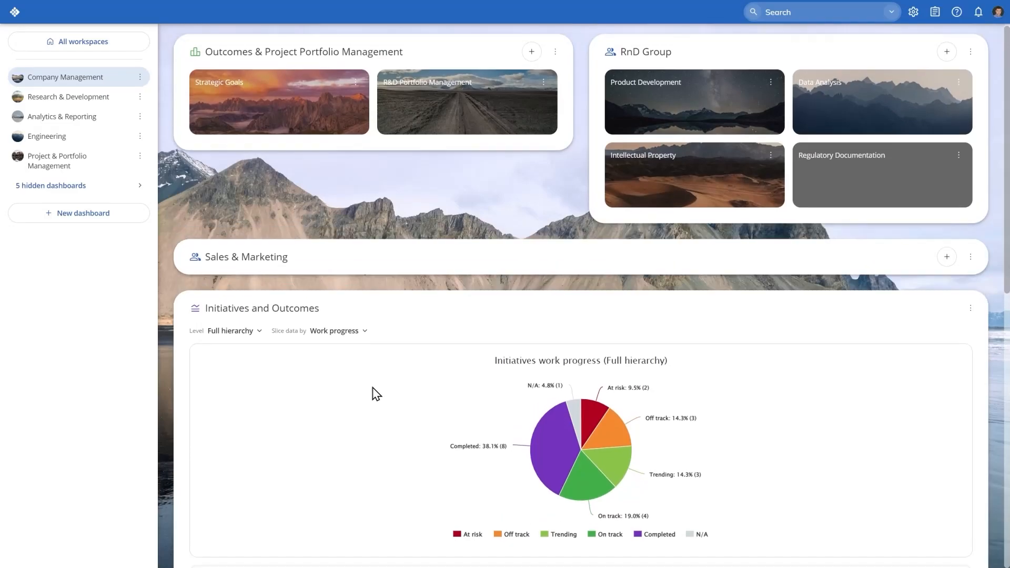
click(667, 99)
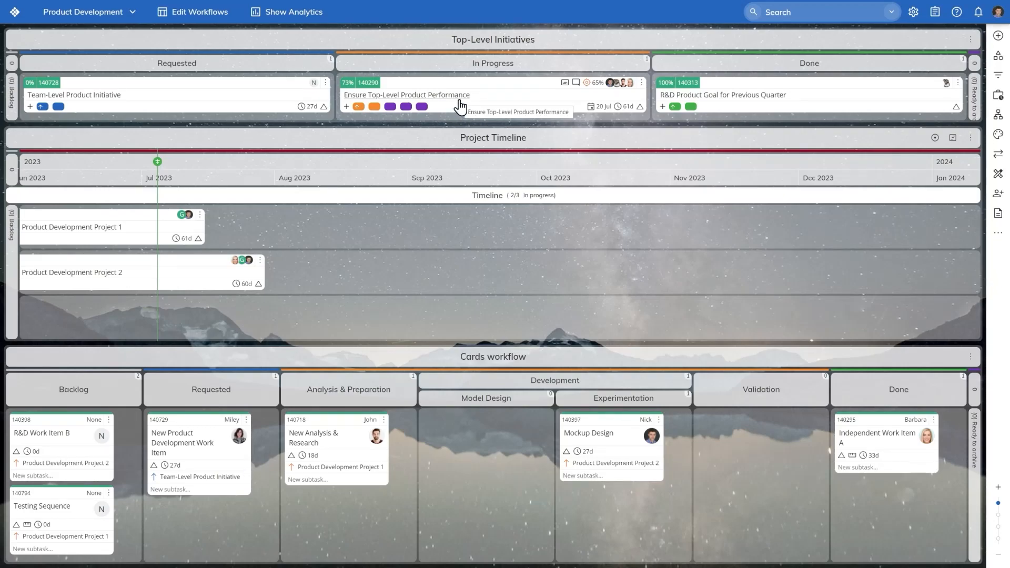
Revisit the Company Management dashboard, reopen the Product Development board and shift its project timeline back to the earlier months.
click(19, 20)
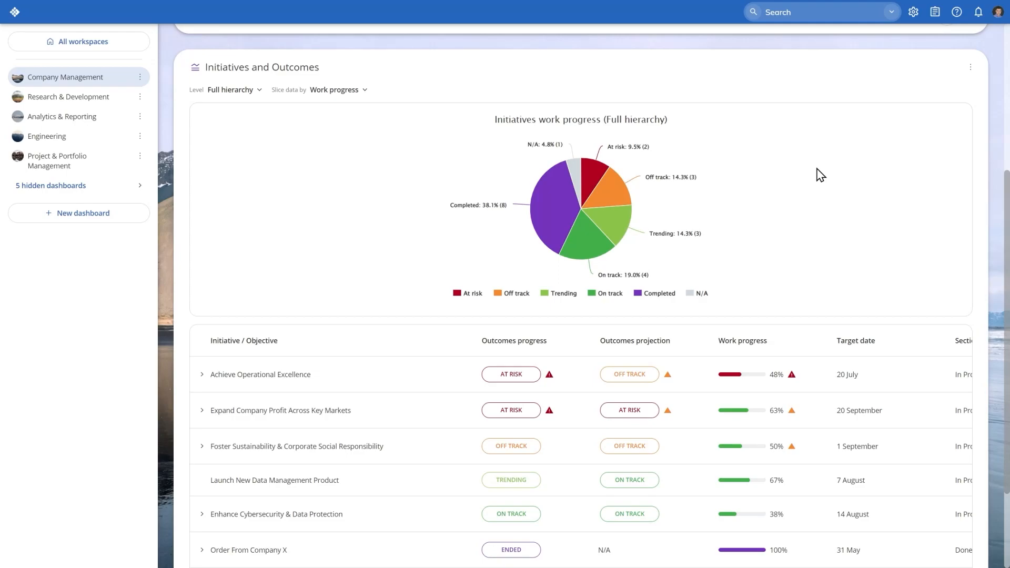
scroll(820, 174, up, 5)
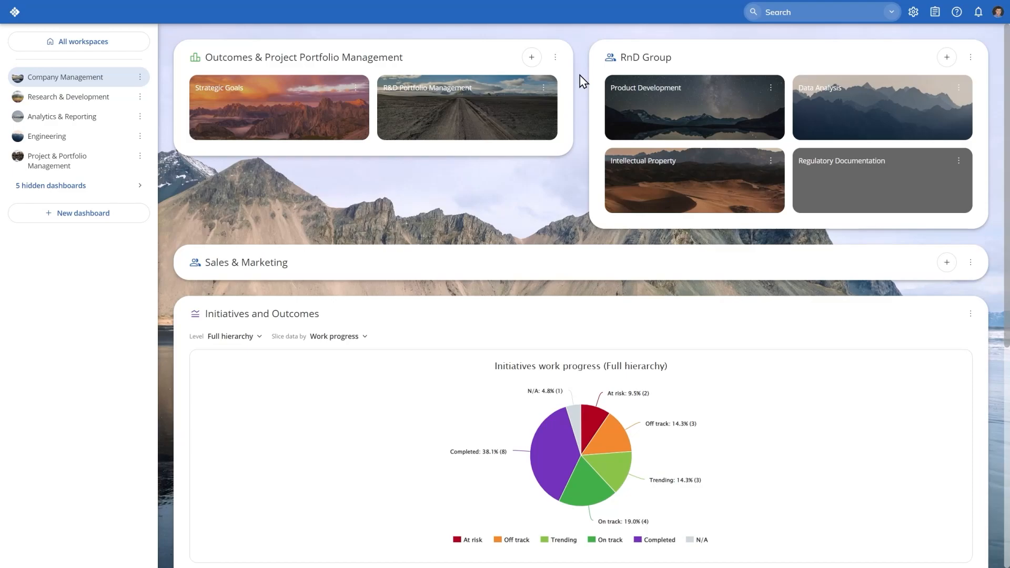
click(639, 92)
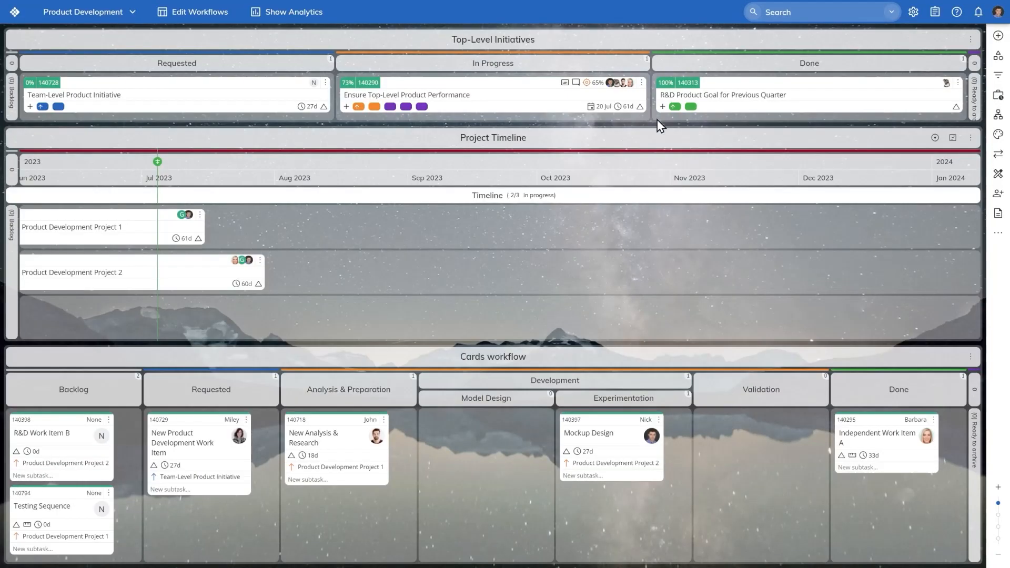
drag(690, 245, 933, 247)
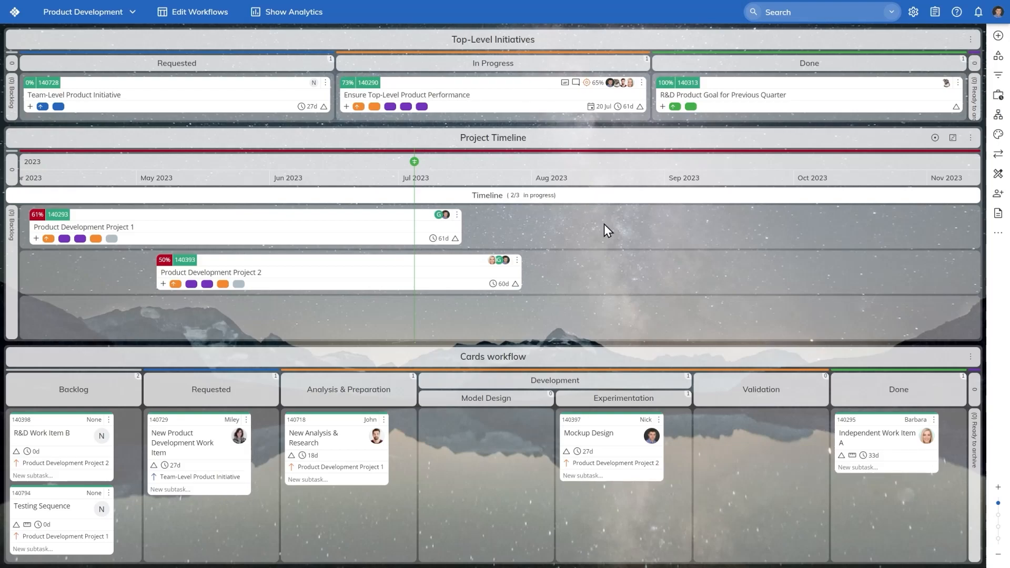
Review the timeline dates and the linked parent and child cards in the Product Development Project 1 card details, and close them.
click(94, 234)
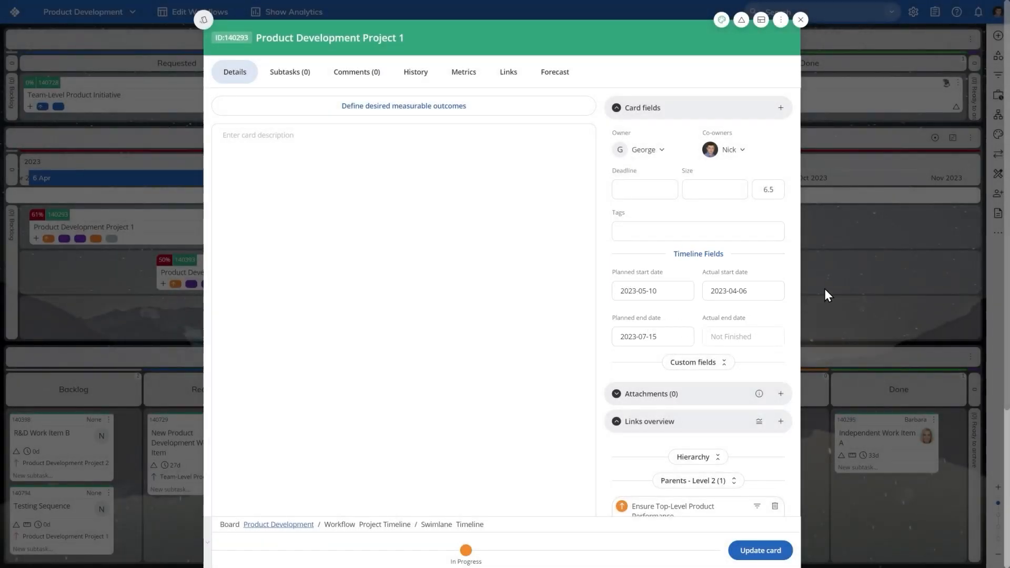
click(824, 290)
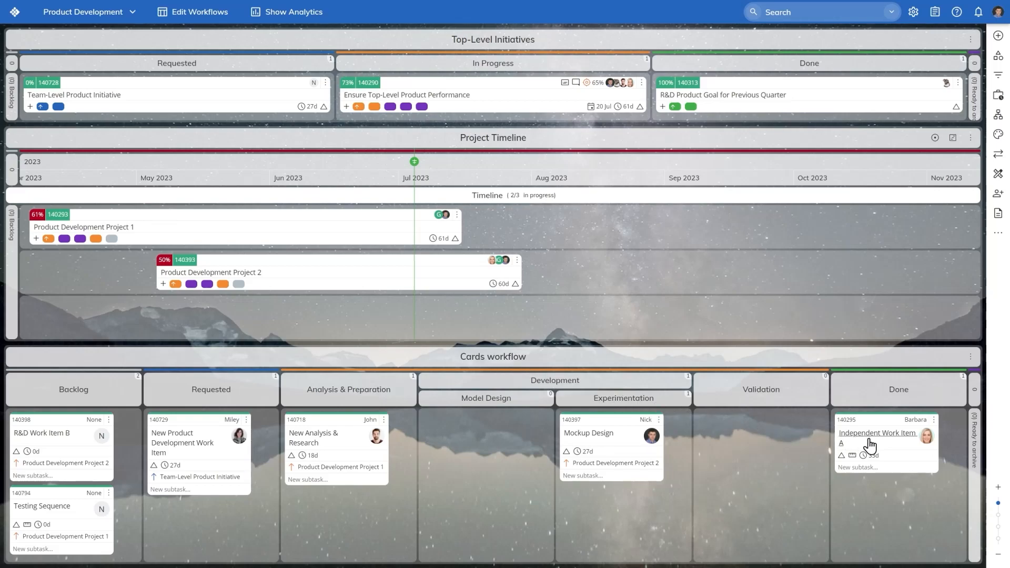
mouse_move(566, 464)
click(119, 236)
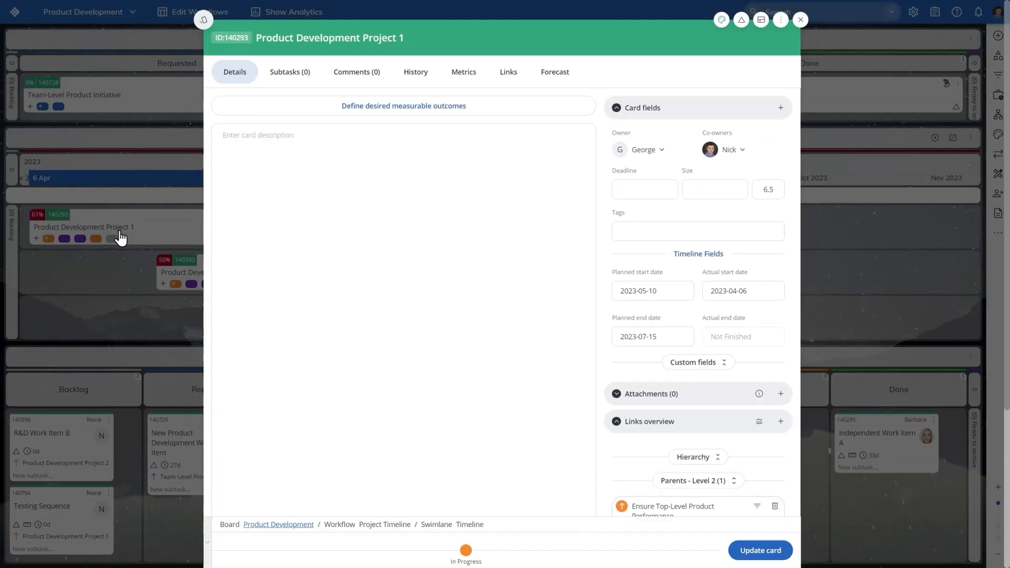
scroll(579, 282, down, 4)
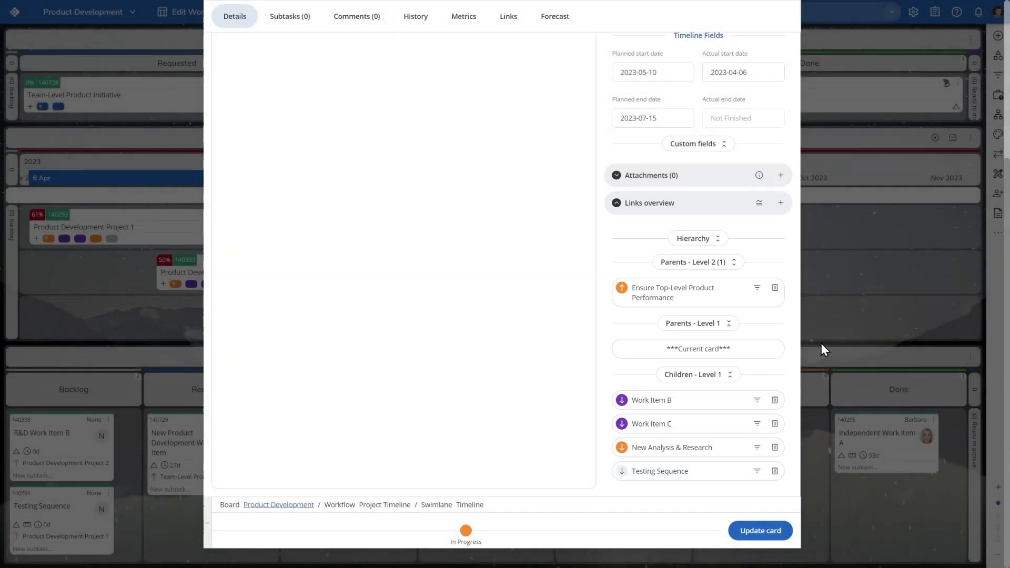
click(821, 345)
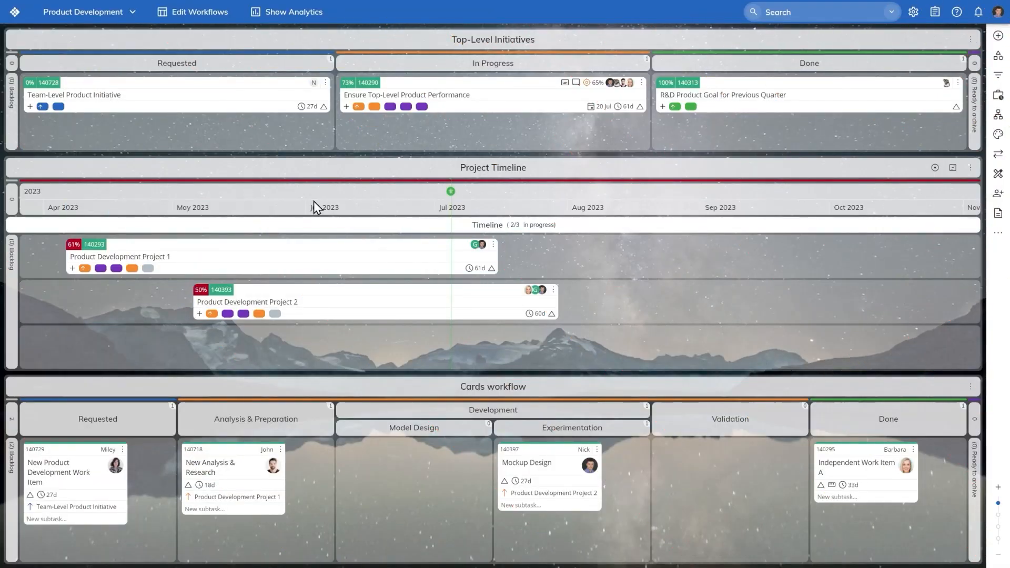
Switch to the R&D Portfolio Management board and expand the Backlog column of the linked Product Development timeline.
click(130, 14)
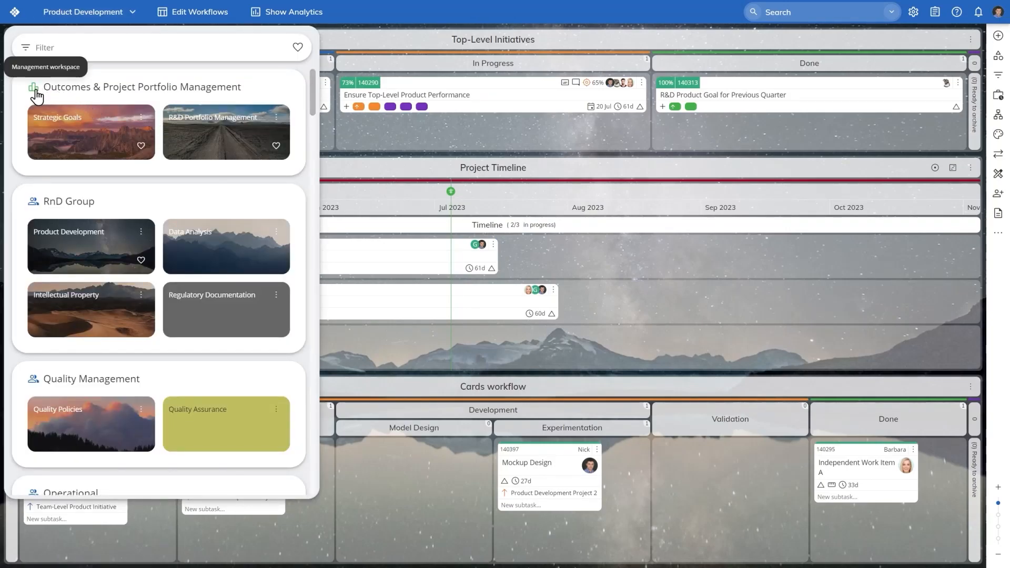
click(219, 120)
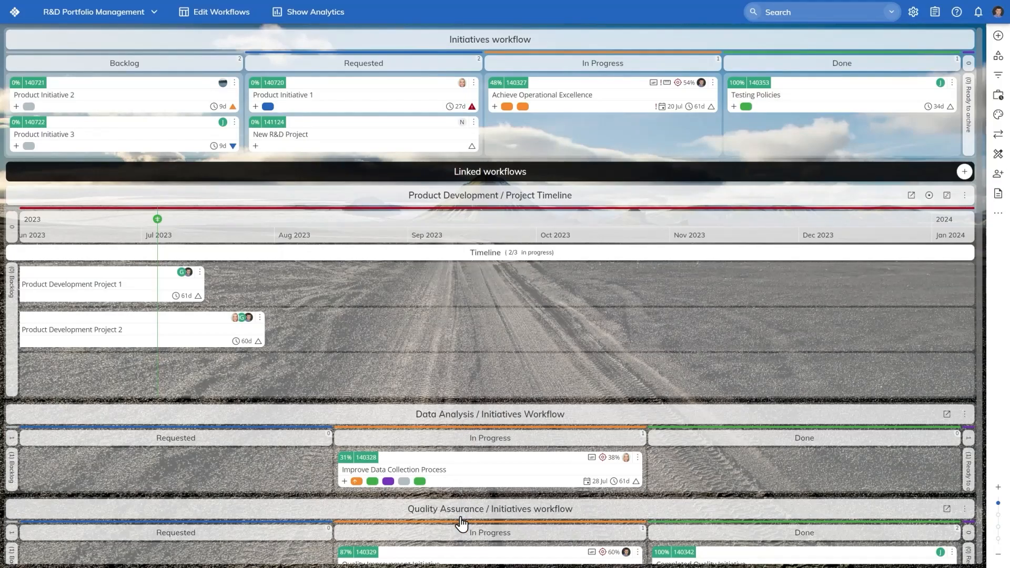
drag(363, 397, 632, 379)
click(14, 223)
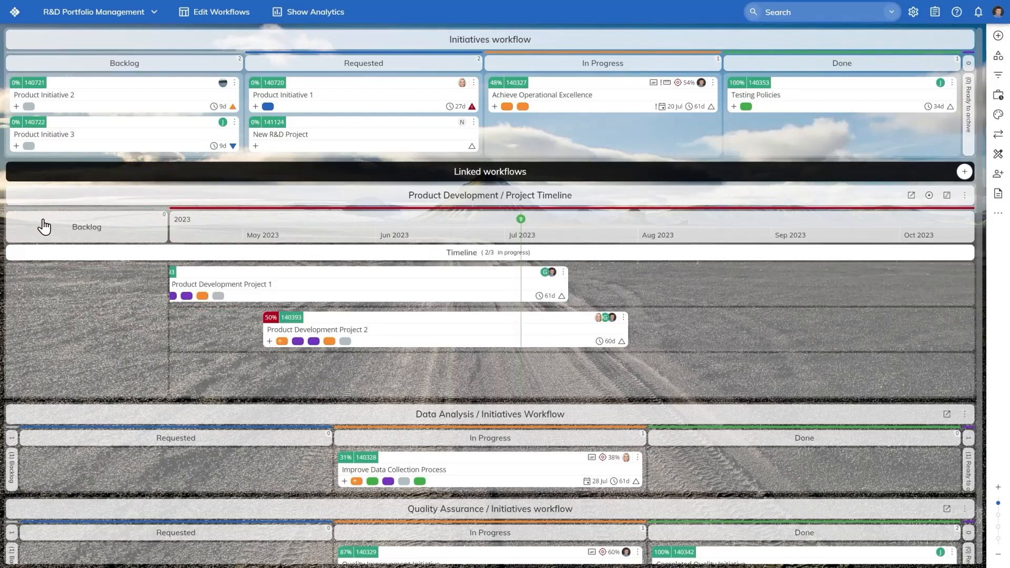
Create a child initiative of New R&D Project titled "Product Development Team Project" in the Product Development timeline's Backlog.
drag(287, 132, 62, 286)
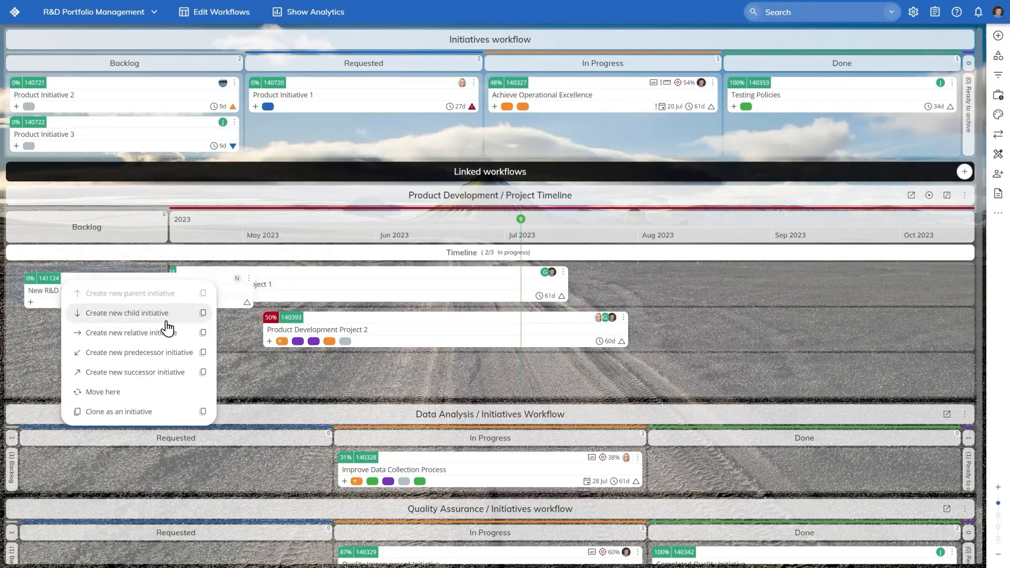
click(184, 319)
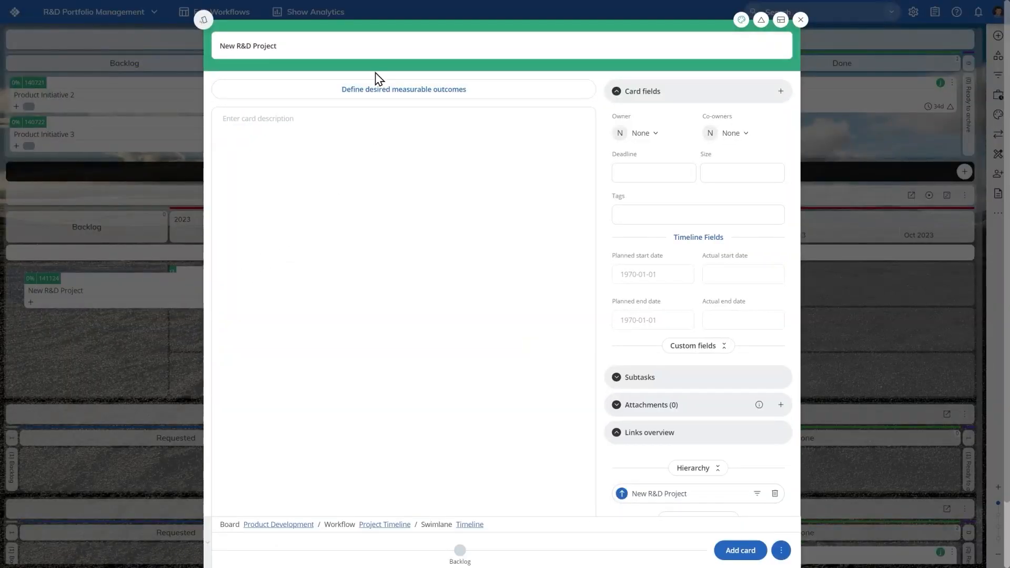
double_click(369, 44)
triple_click(368, 45)
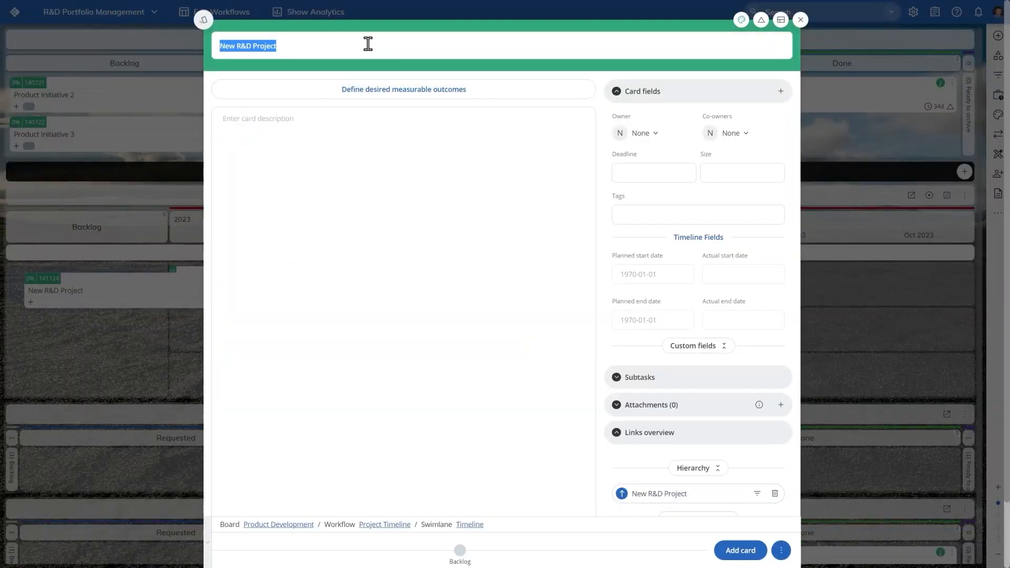
key(BackSpace)
text(Produc)
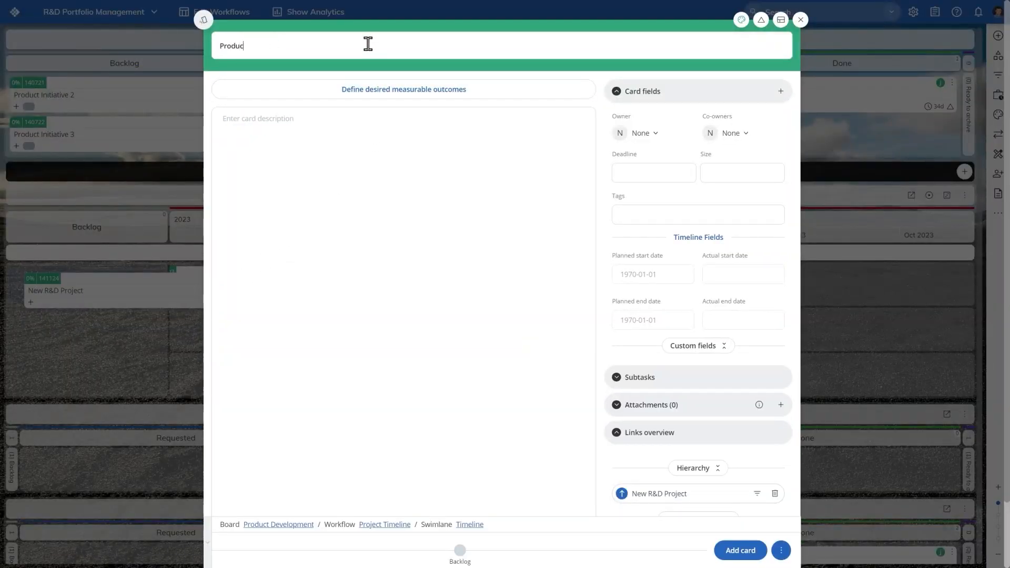
text(t Development Team Project)
click(727, 550)
Create a child initiative of New R&D Project titled "Data Analysis Team Project" in the Requested column of the Data Analysis workflow.
drag(294, 121, 109, 454)
click(148, 472)
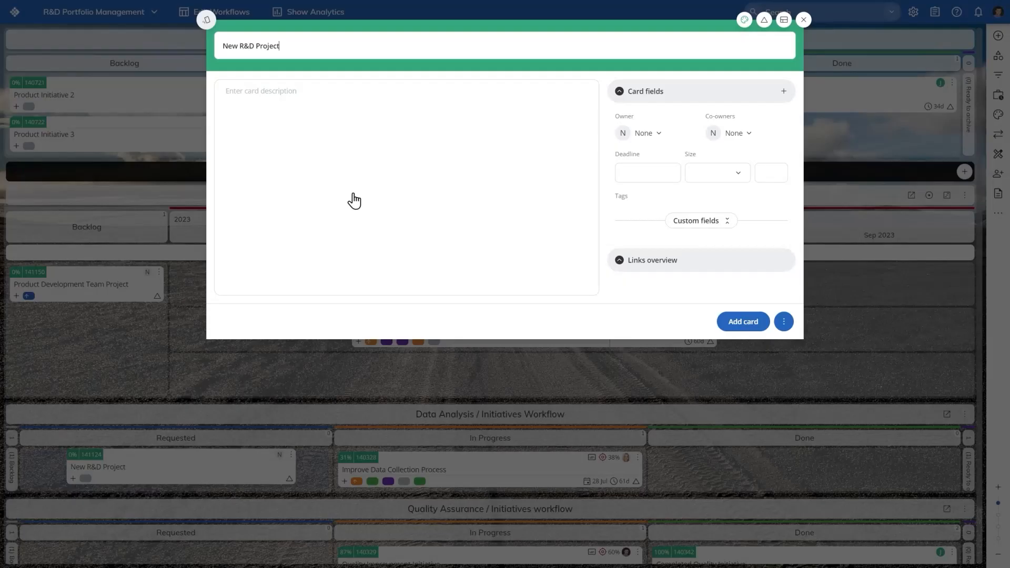
triple_click(365, 44)
text(Data Analysis Team Project)
key(Return)
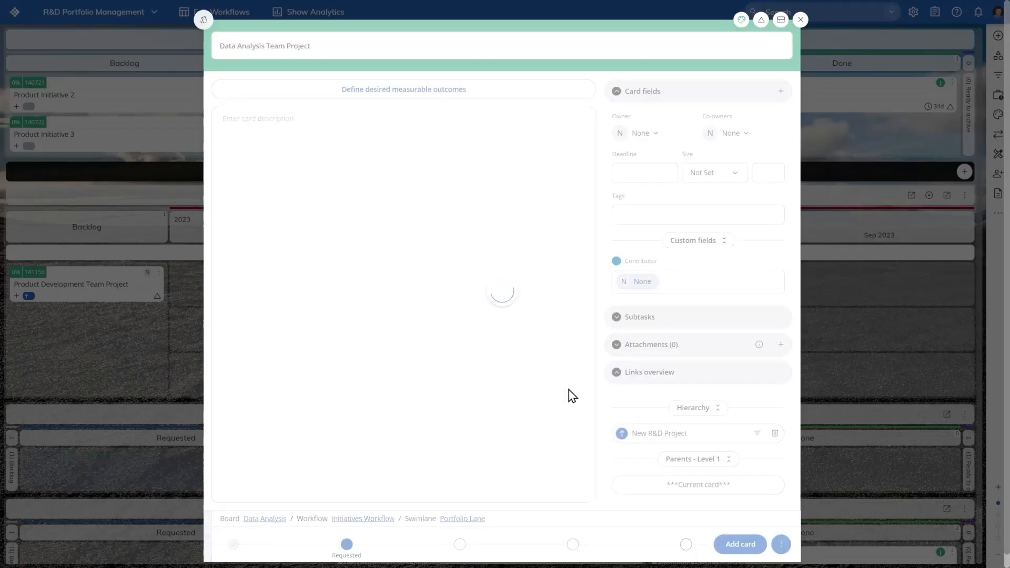
Create a child initiative of New R&D Project titled "QA Team Project" in the Requested column of the Quality Assurance workflow.
drag(280, 194, 110, 548)
click(173, 473)
triple_click(371, 44)
text(QA Team Project)
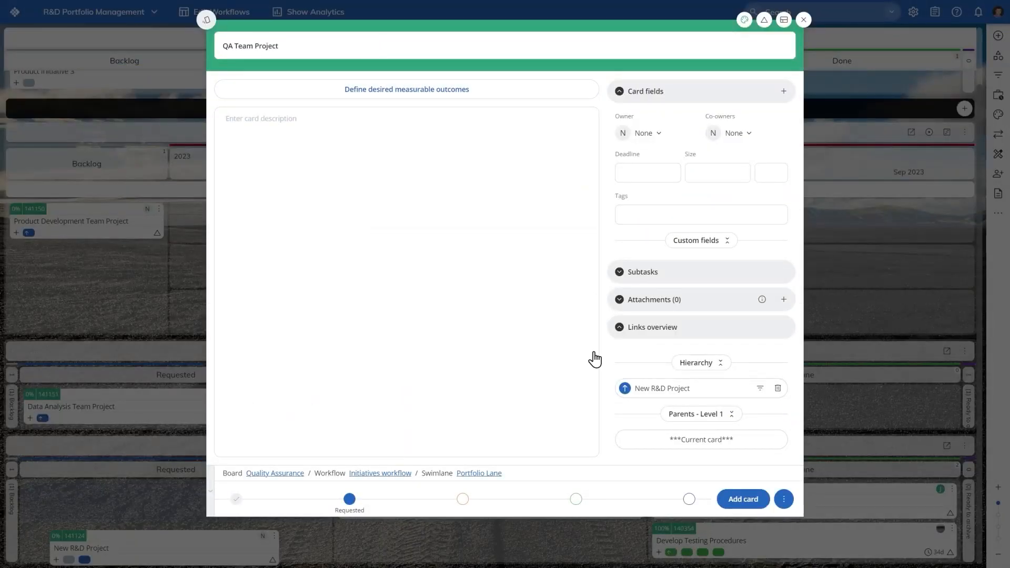
key(Return)
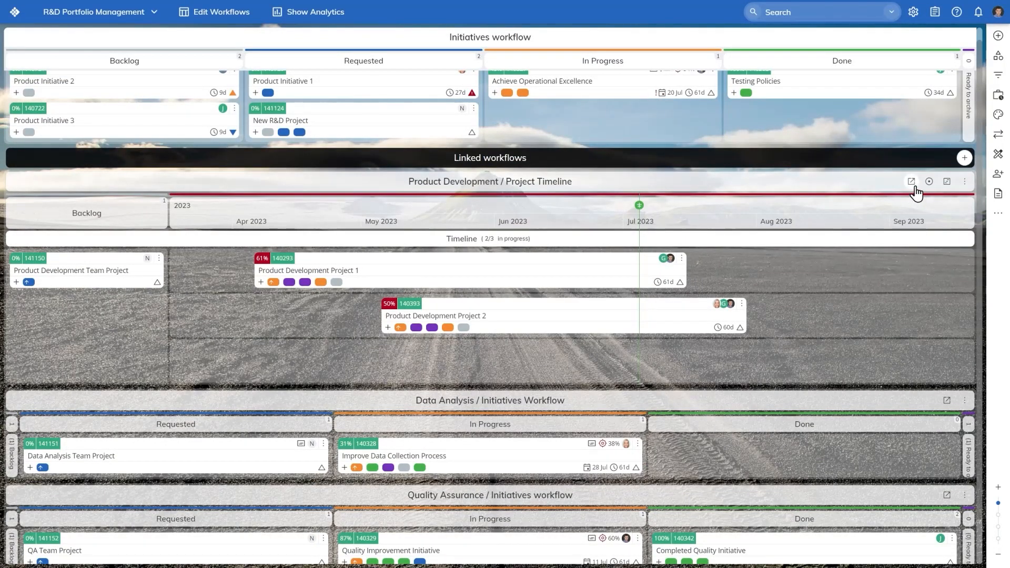
On the Product Development board, create a child card of Product Development Team Project titled "Concept" in the Cards workflow's Requested column.
click(913, 184)
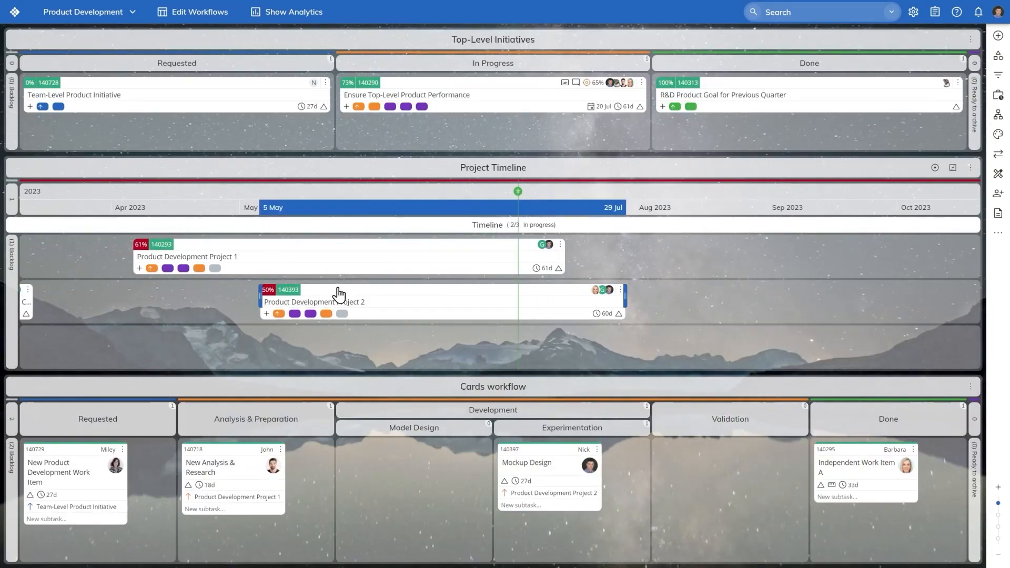
click(12, 207)
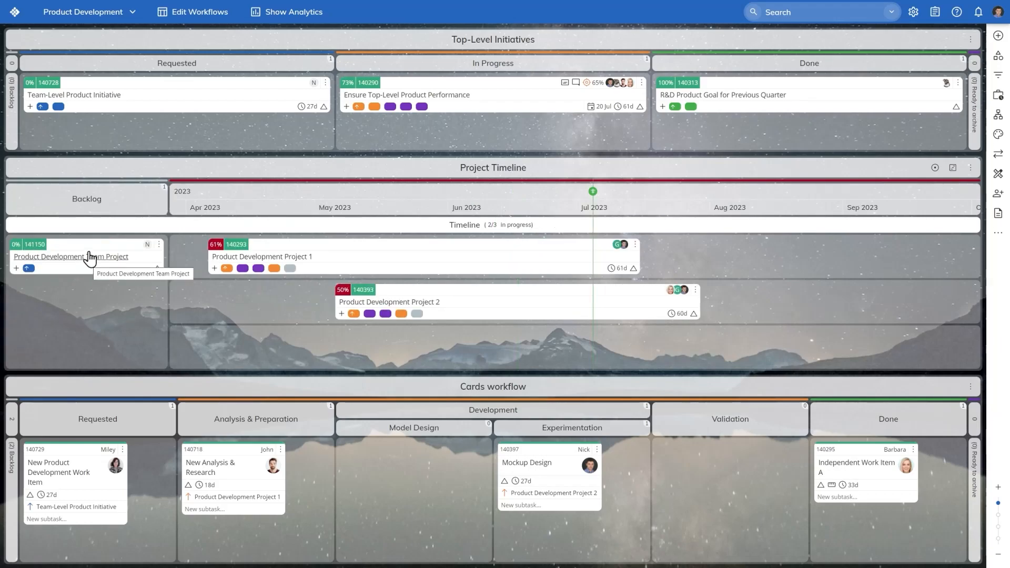
drag(90, 254, 127, 526)
click(223, 456)
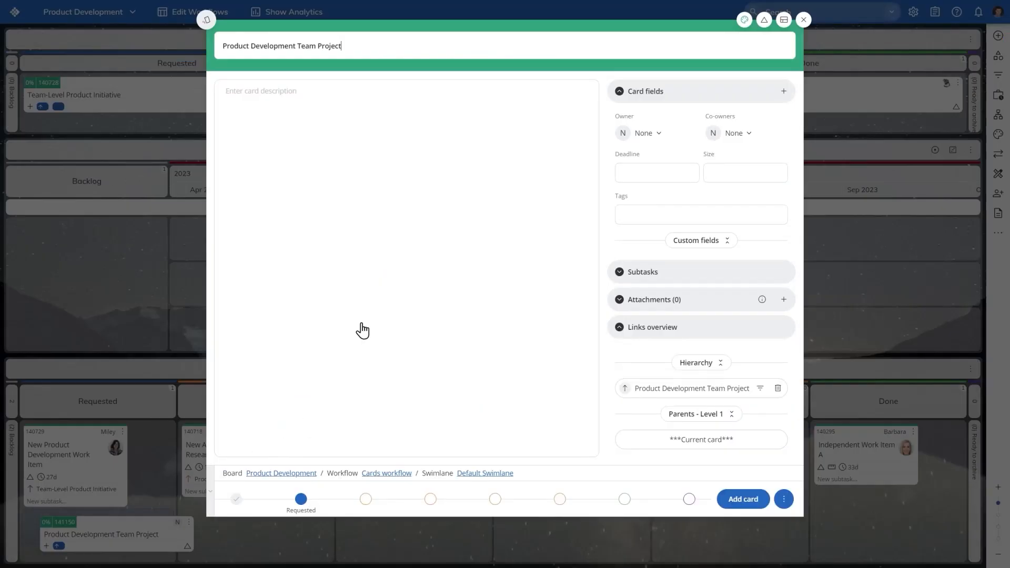
triple_click(406, 48)
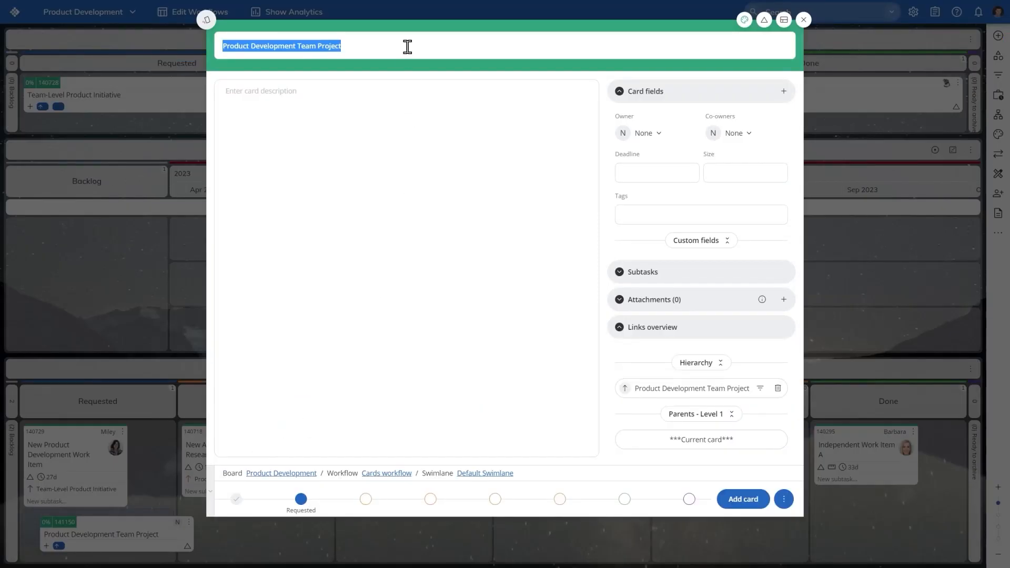
key(BackSpace)
text(Concept)
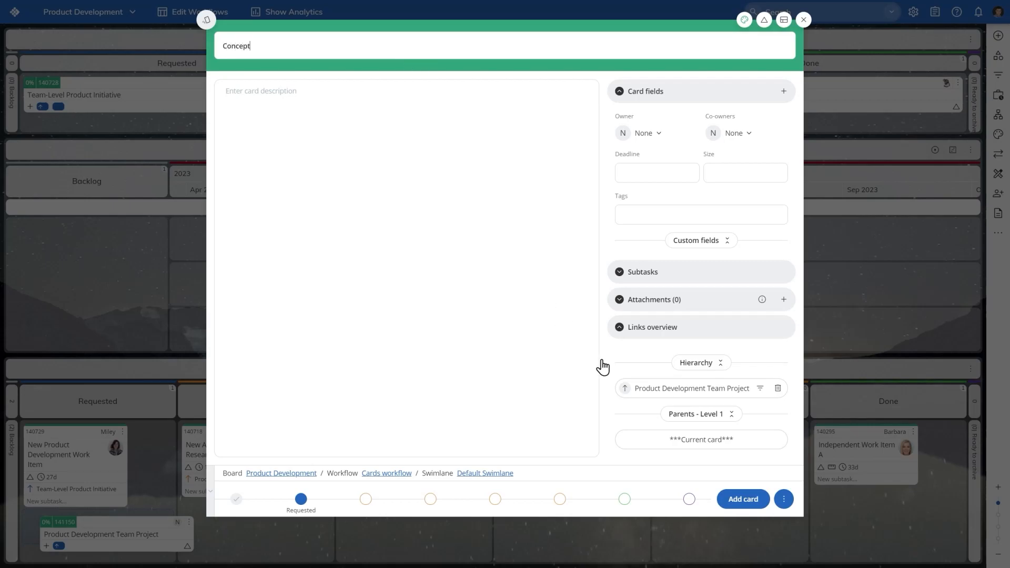
click(791, 501)
click(806, 489)
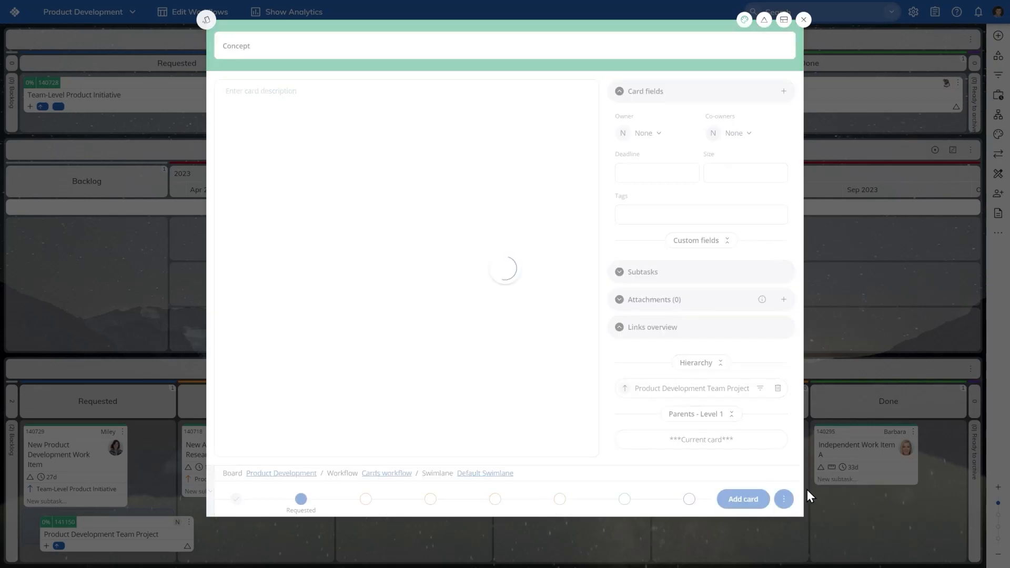
Create two more Requested child cards of Product Development Team Project, titled "Design" and "Test".
text(Design)
click(784, 499)
click(829, 490)
text(Test)
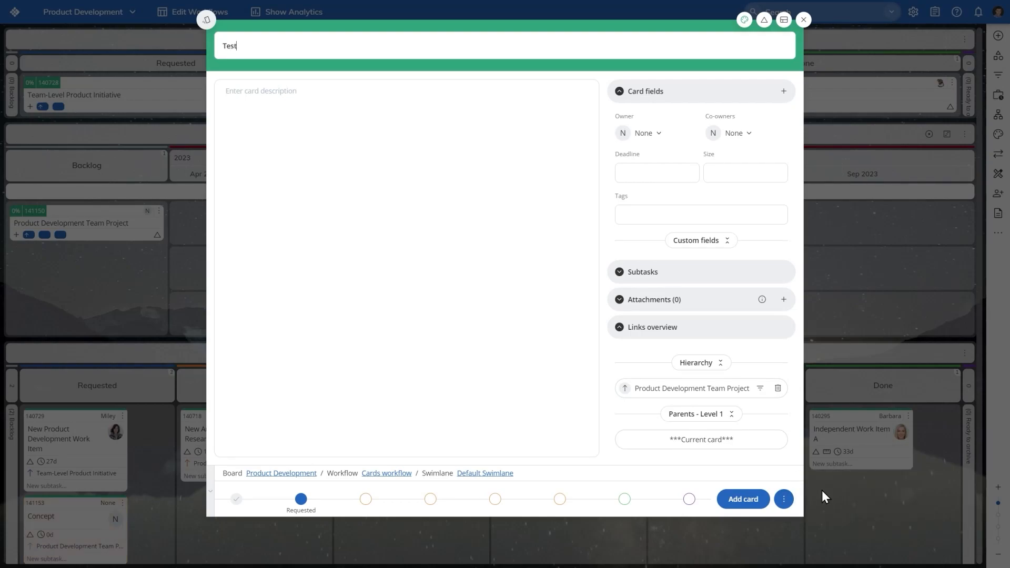
click(746, 500)
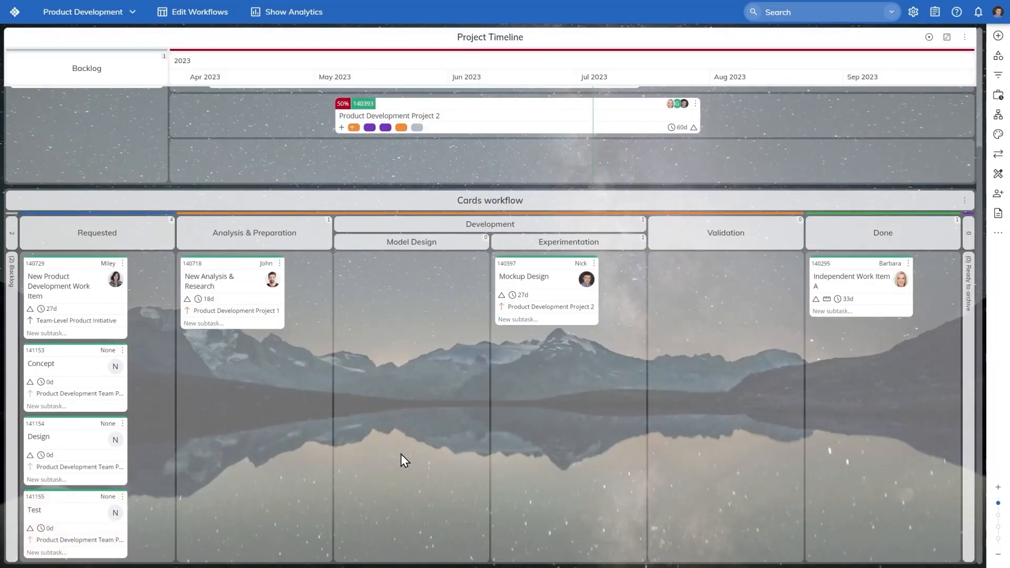
Schedule Product Development Team Project on the timeline from early July to early August 2023, and move its Concept card to Analysis & Preparation.
scroll(401, 453, up, 3)
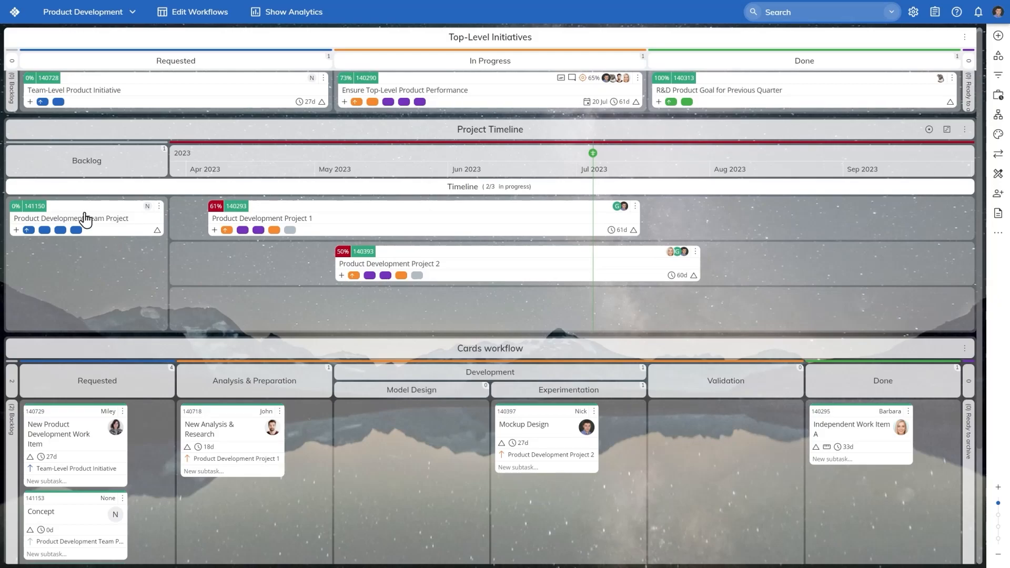
drag(78, 215, 699, 309)
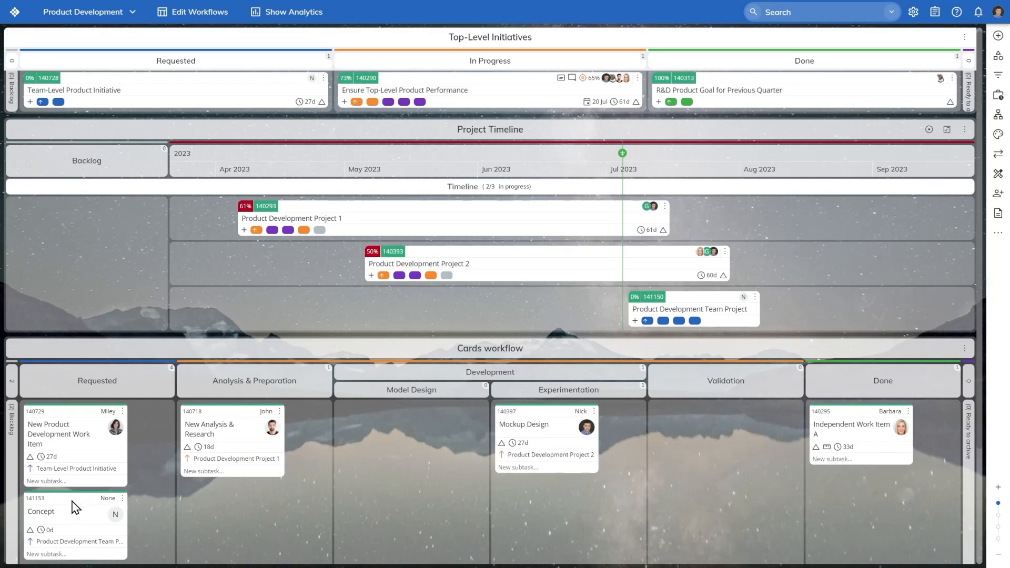
drag(76, 505, 236, 499)
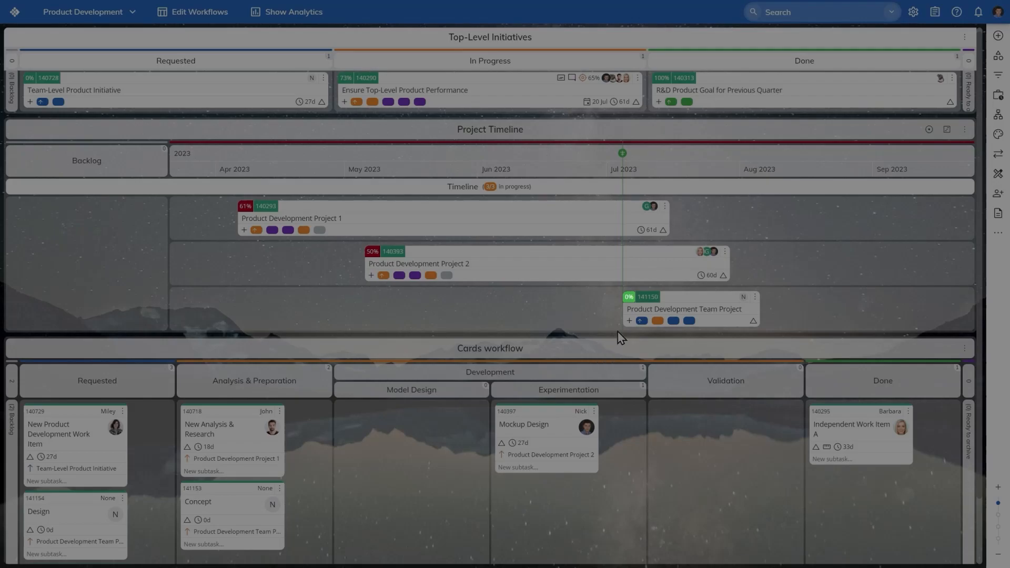
mouse_move(631, 308)
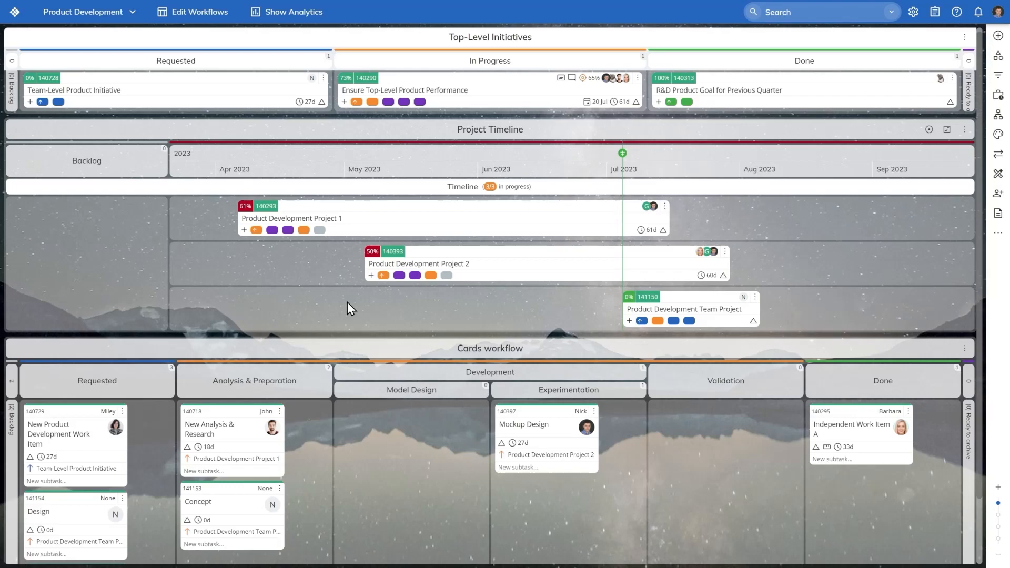
Move the Concept card to Done and check the progress of Product Development Team Project and New R&D Project.
drag(225, 491, 838, 421)
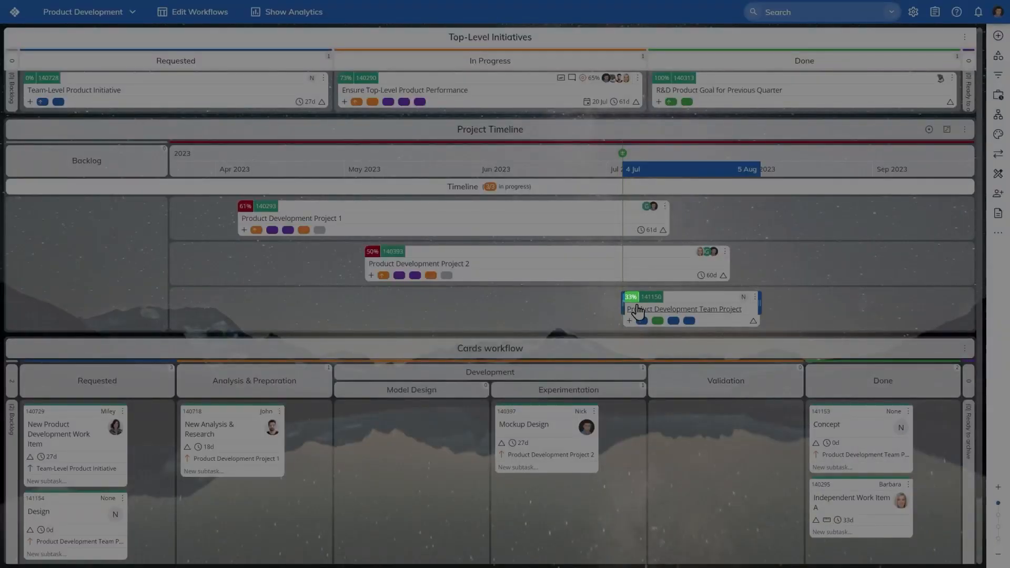
mouse_move(634, 307)
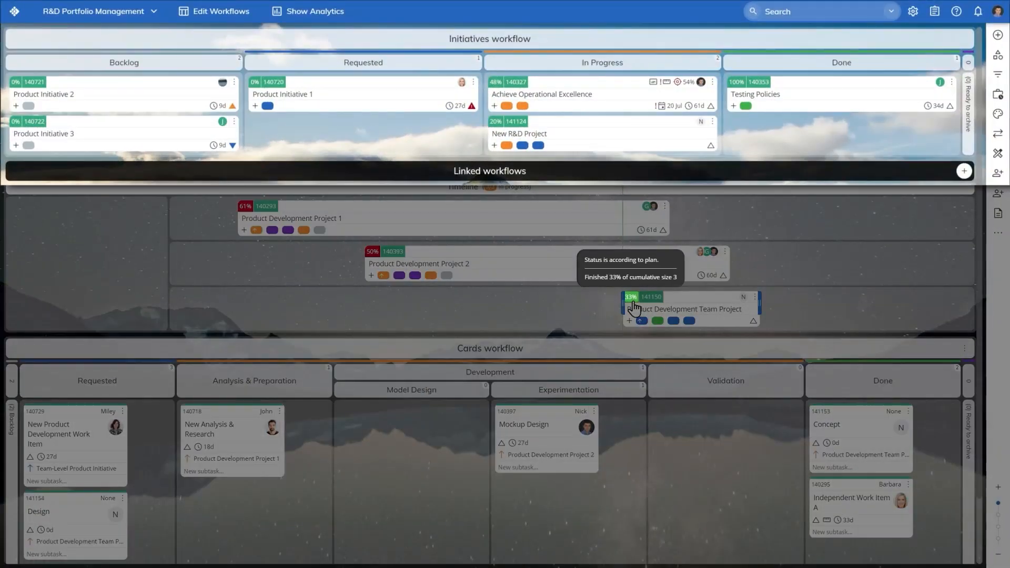
mouse_move(498, 125)
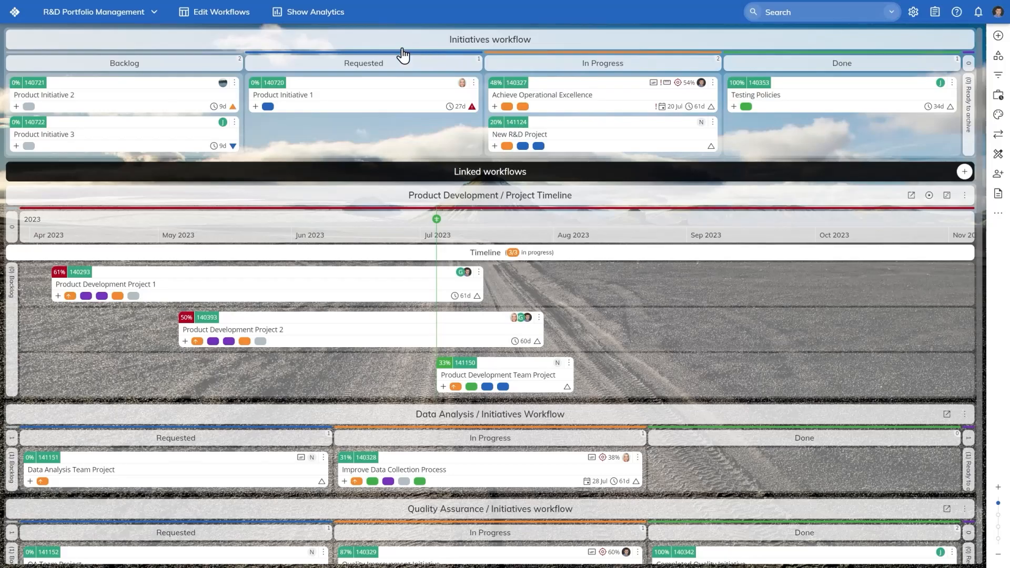
Set the In Progress column's limit to 2 in the Initiatives workflow of the R&D Portfolio Management board.
click(243, 21)
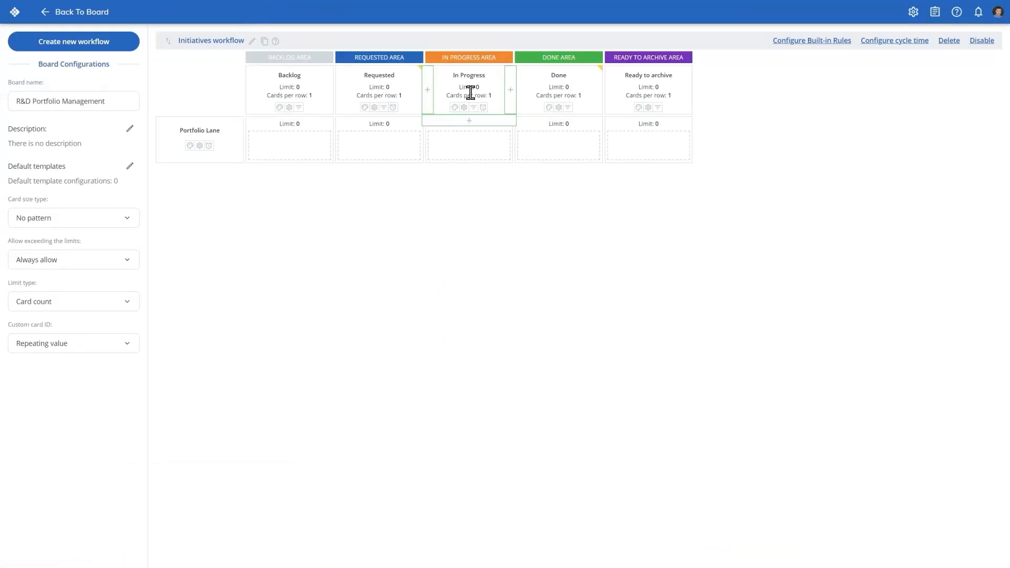
click(478, 88)
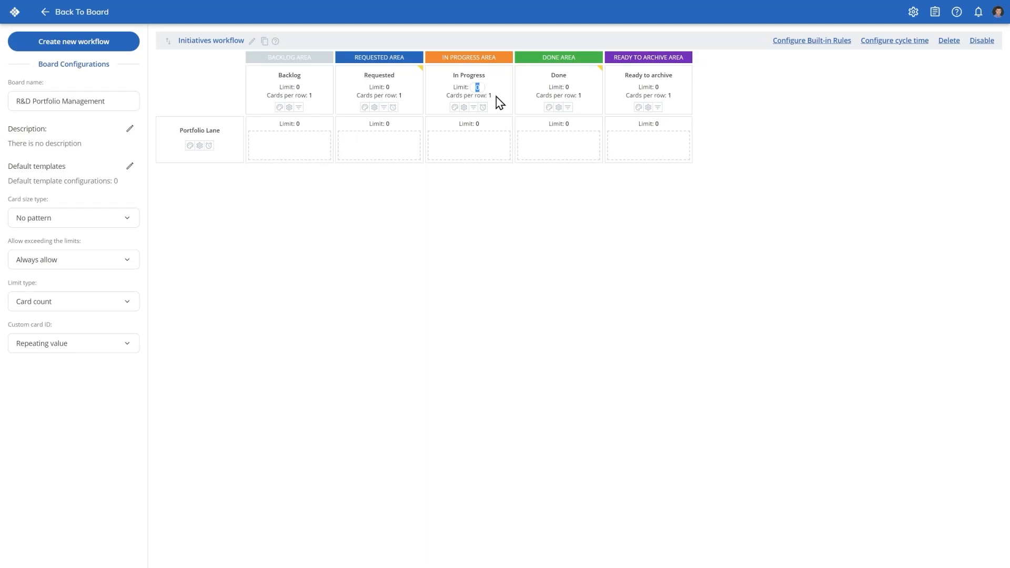
text(2)
key(Return)
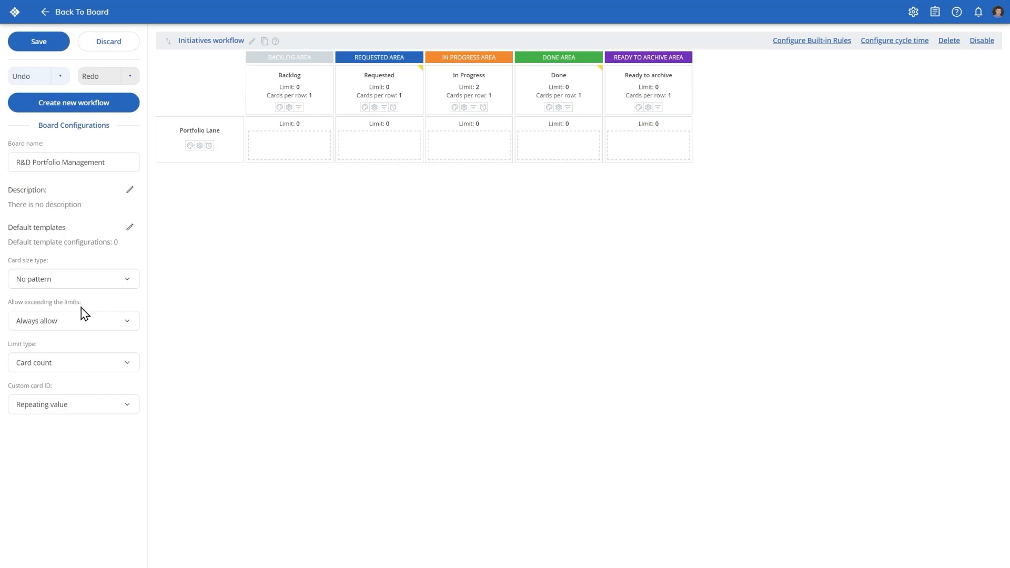
Set exceeding the limits to Always deny, save the board configuration, and return to the board.
click(82, 324)
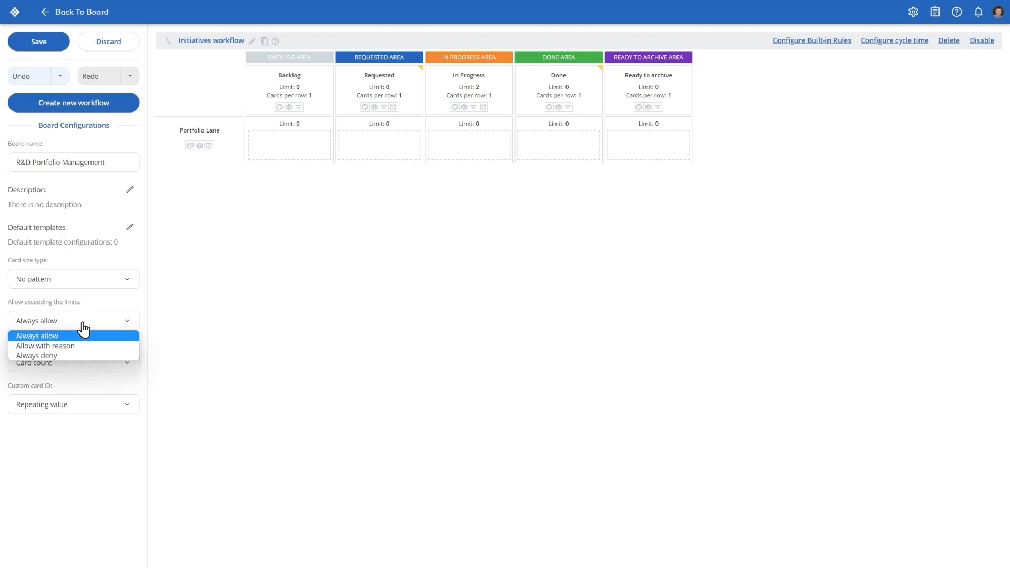
click(80, 357)
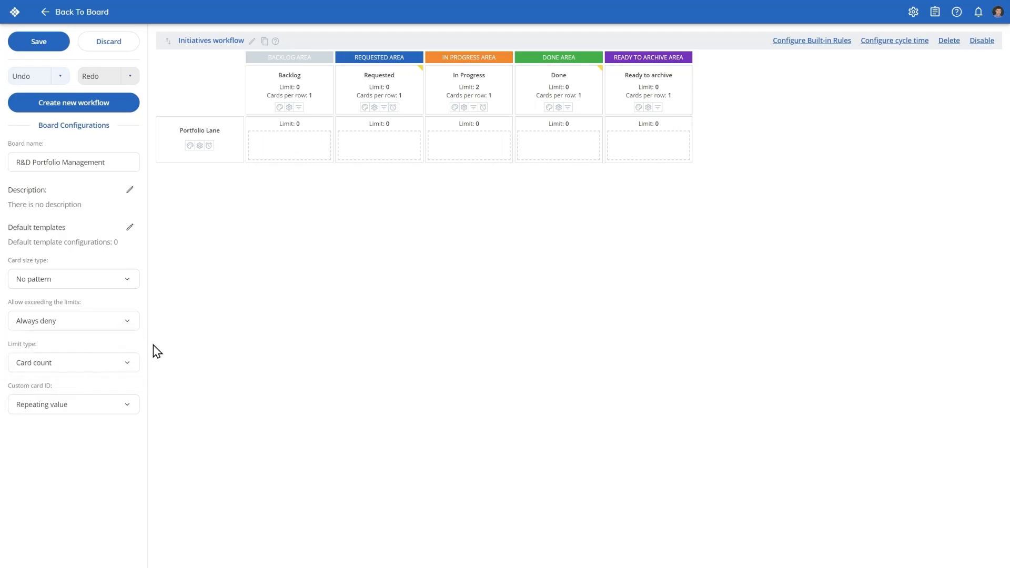
click(39, 55)
click(48, 20)
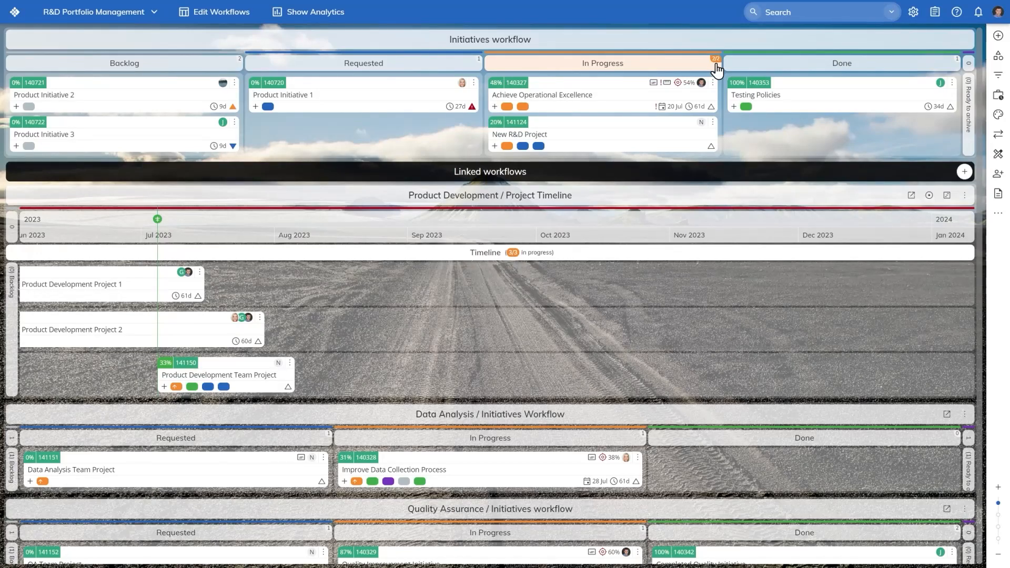
On the Product Development board, try to move New Product Development Work Item from Requested to Analysis & Preparation.
click(143, 24)
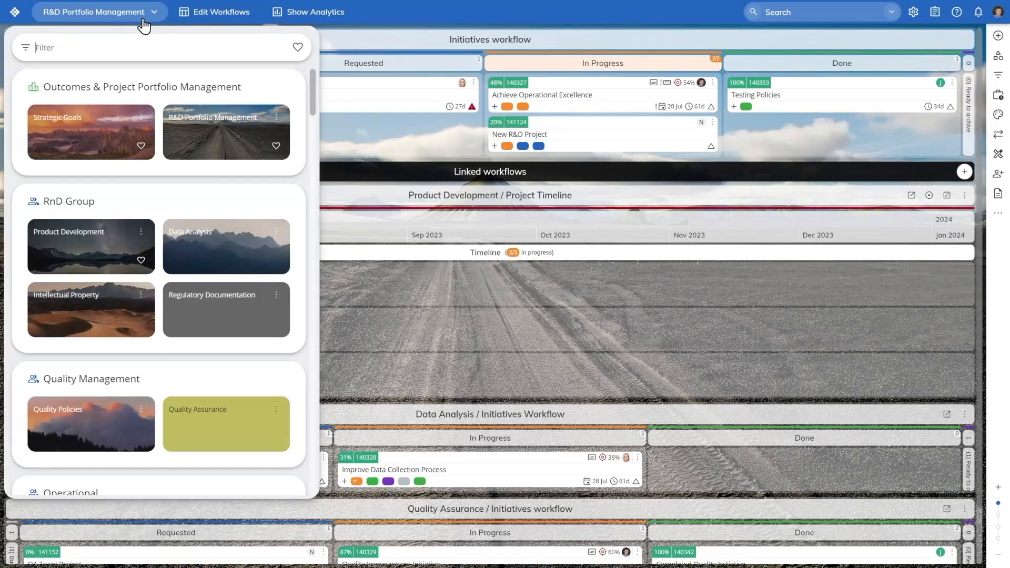
click(88, 238)
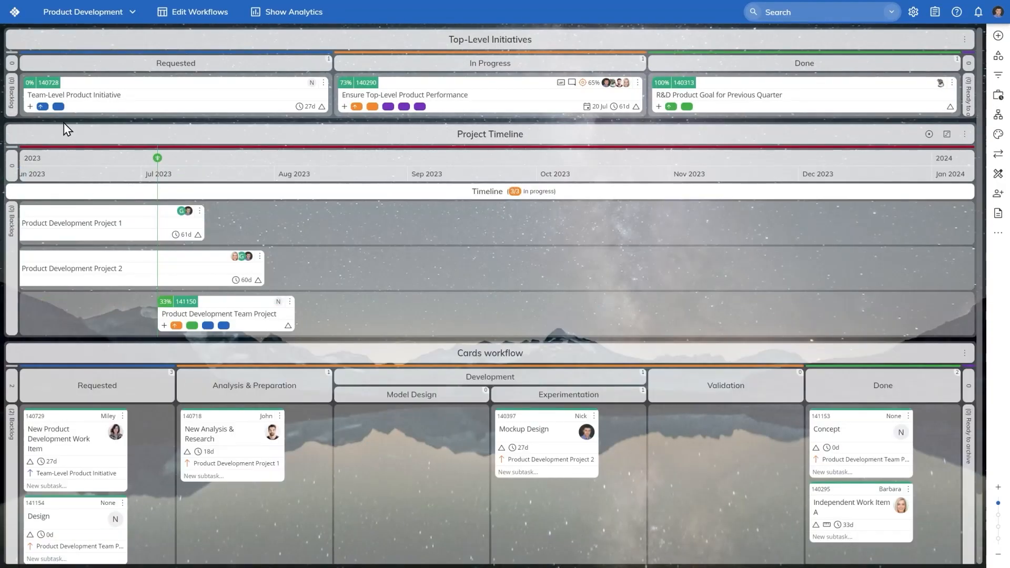
click(59, 107)
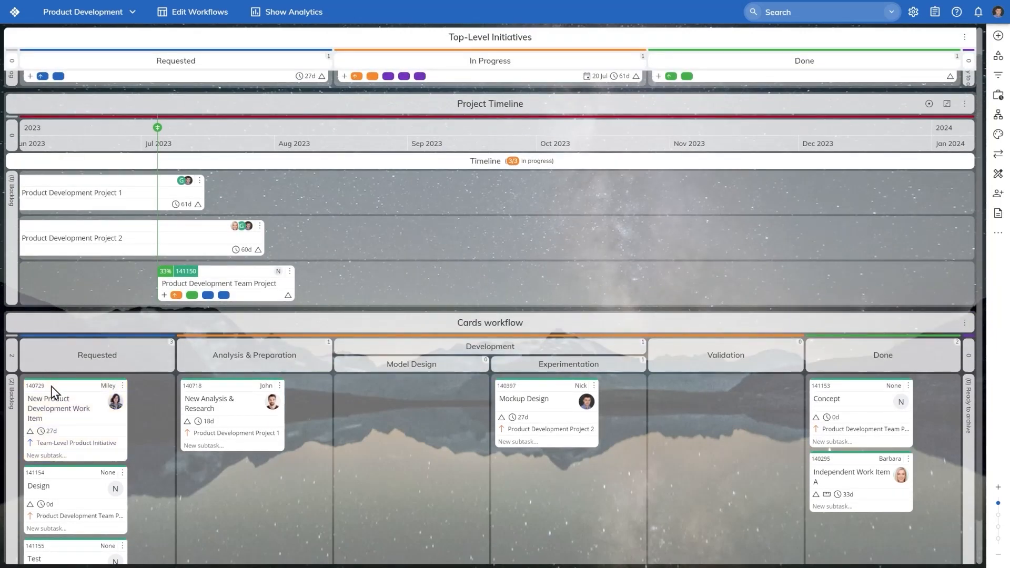
drag(51, 386, 210, 429)
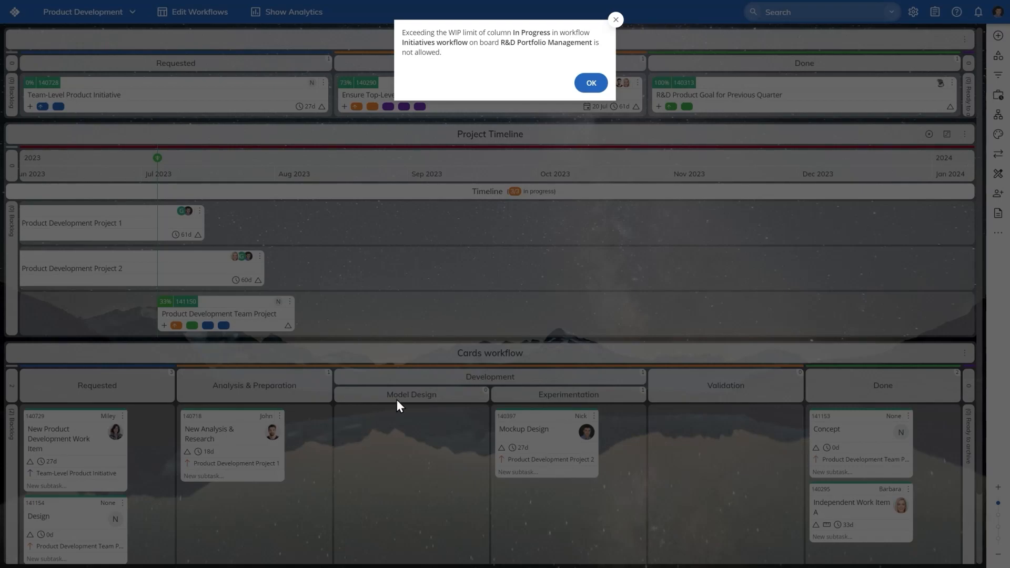
click(591, 83)
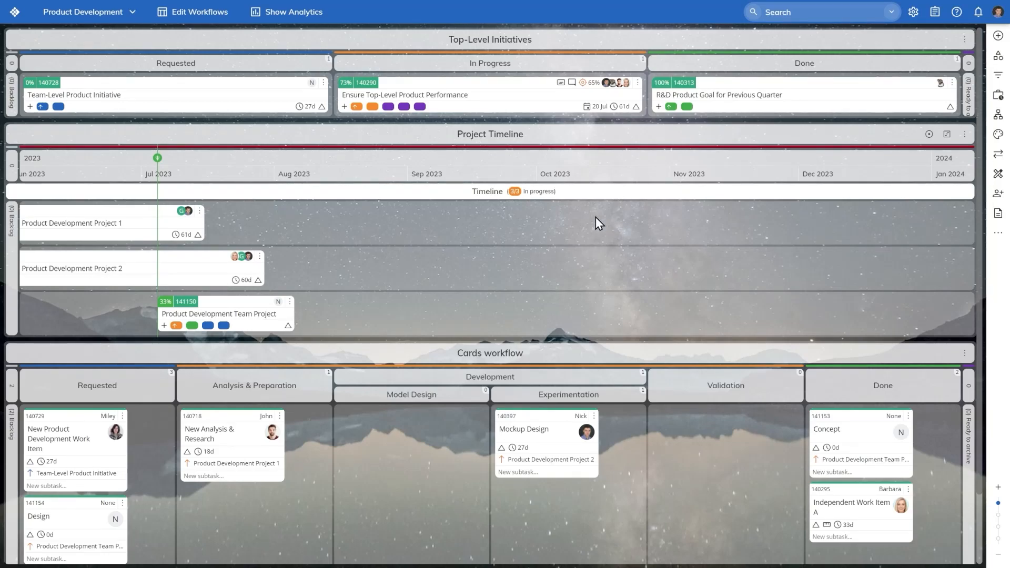
On the R&D Portfolio Management board, order the Requested column's cards by Priority, Highest to Lowest, and save the board configuration.
click(108, 13)
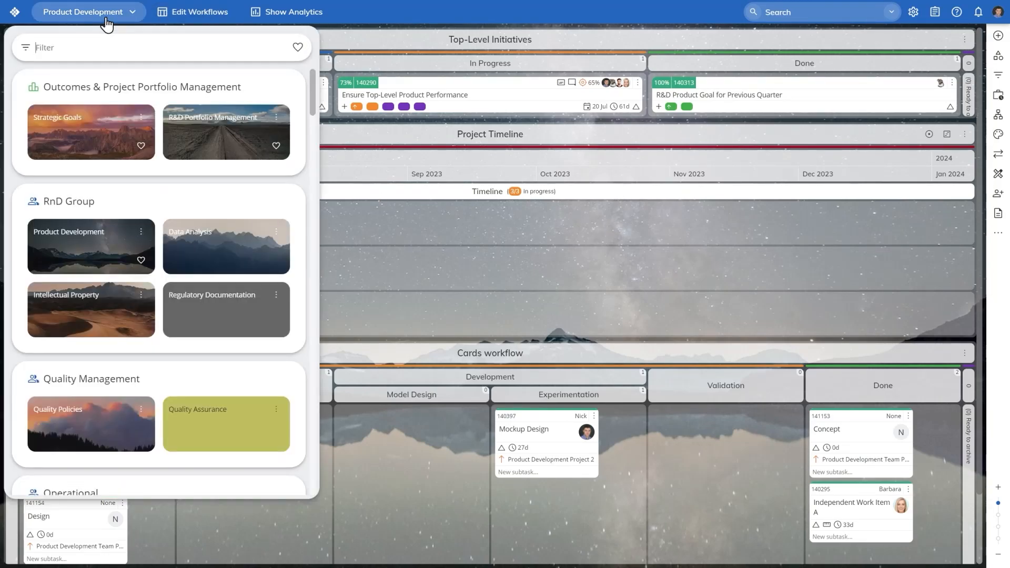
click(212, 122)
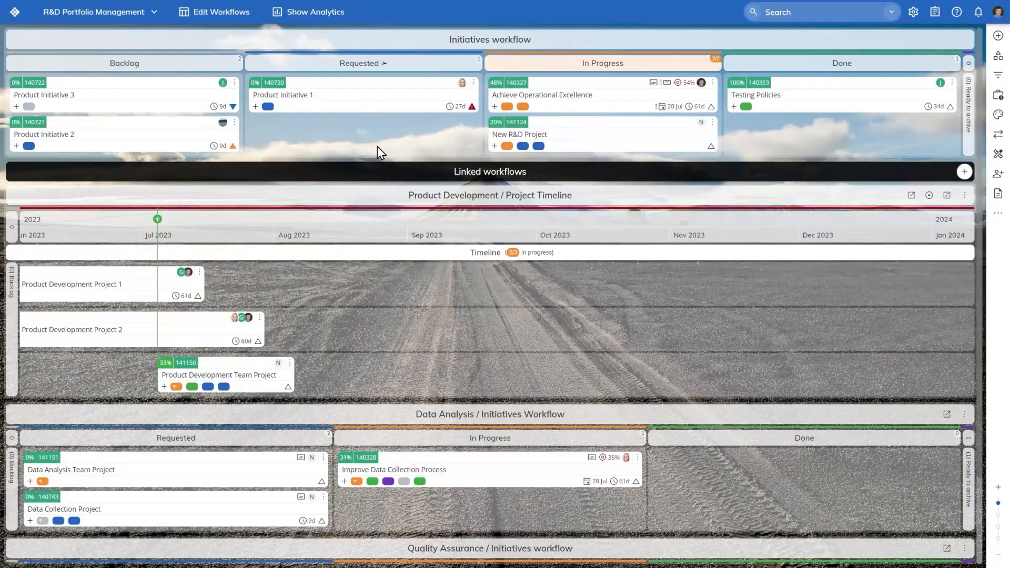
click(219, 23)
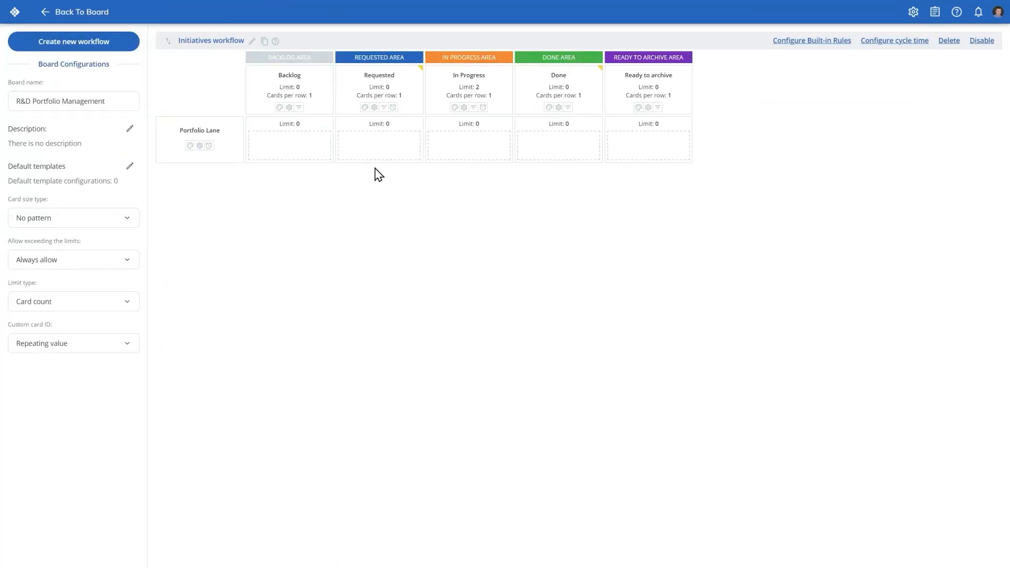
click(383, 107)
click(489, 86)
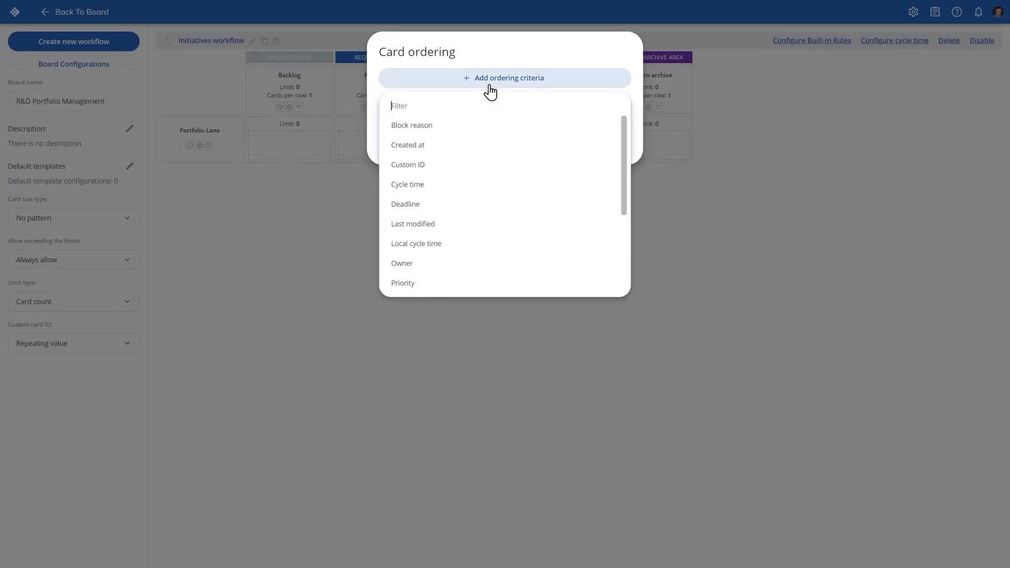
click(460, 282)
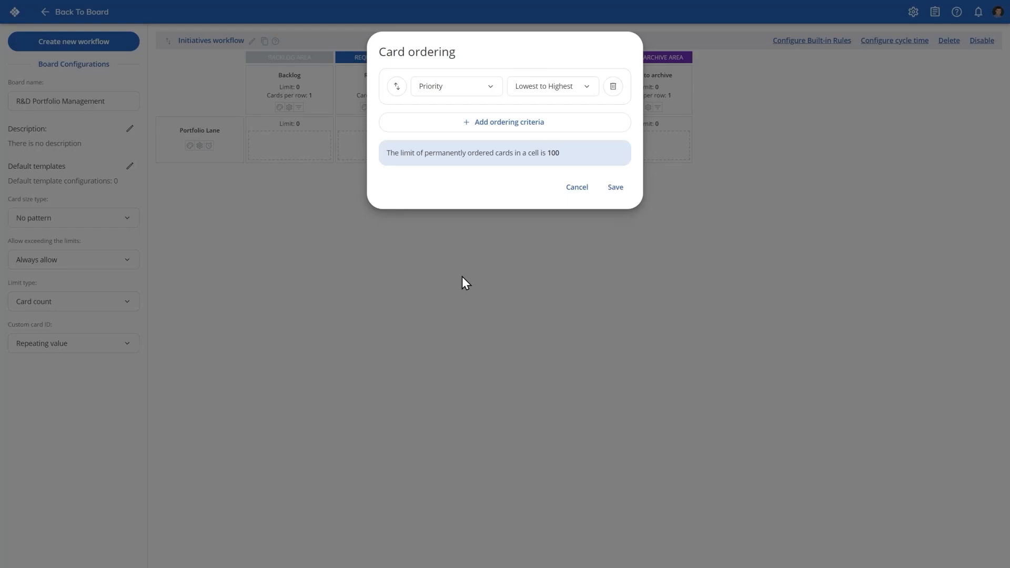
click(566, 90)
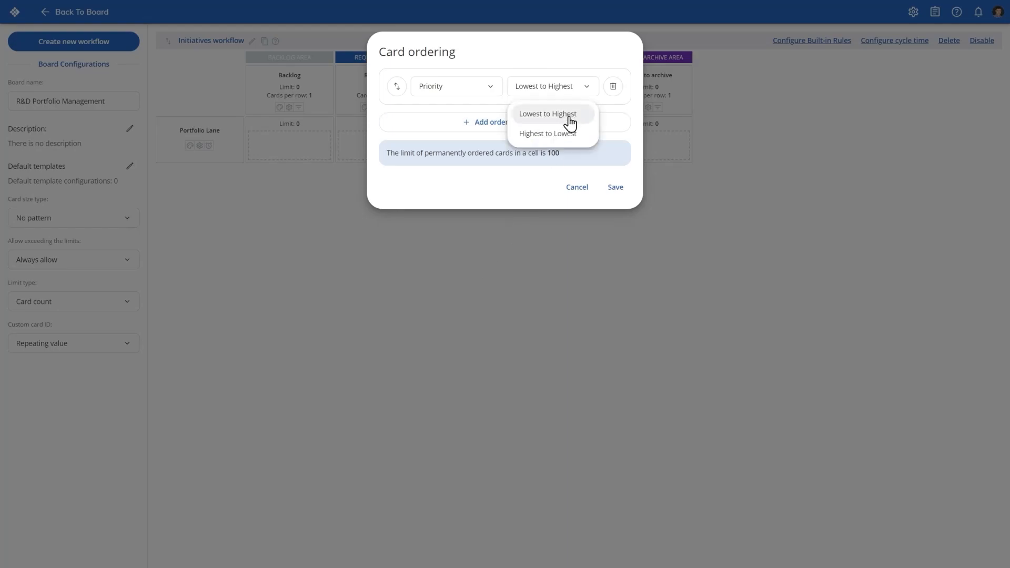
click(568, 133)
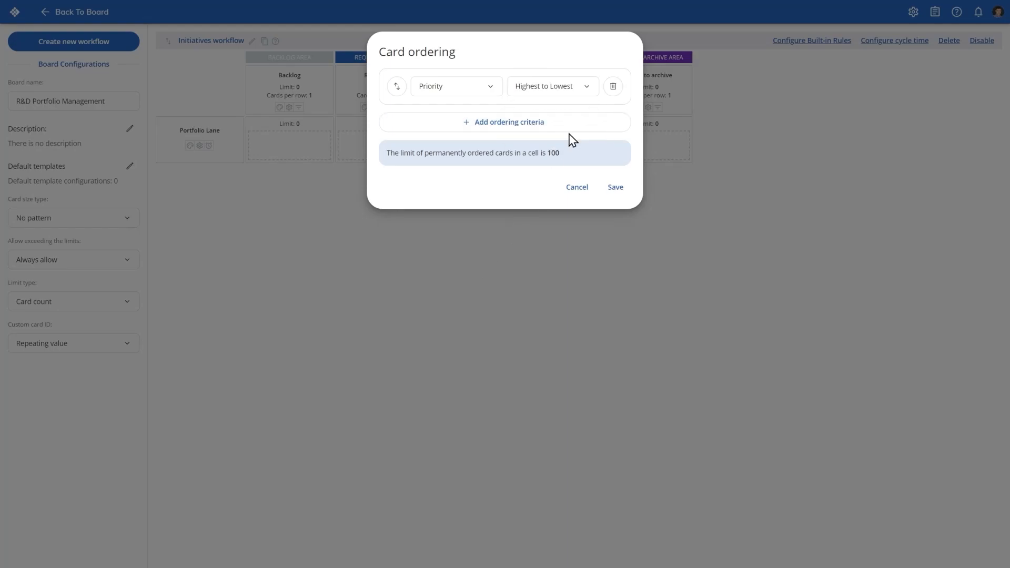
click(617, 189)
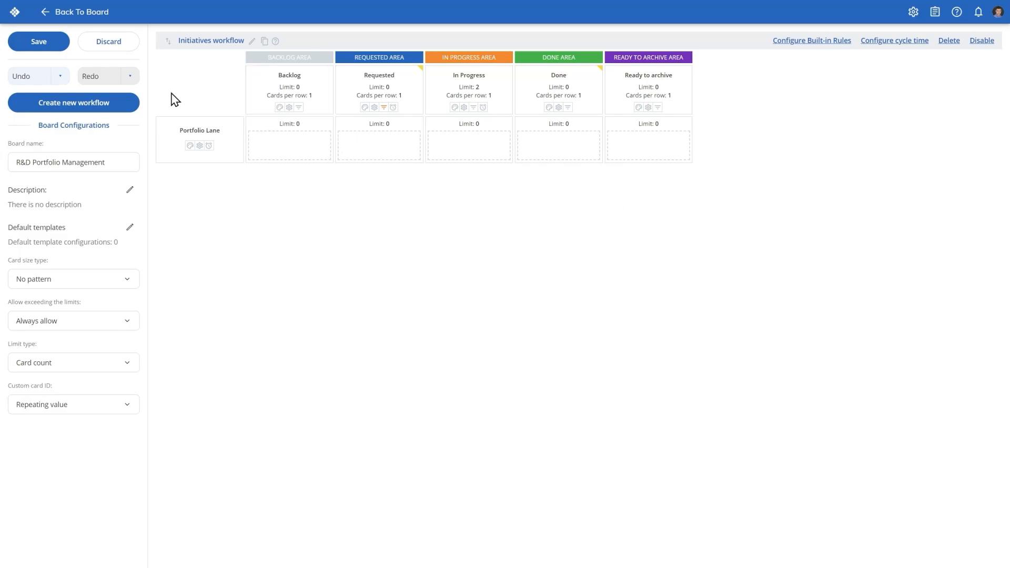
click(60, 49)
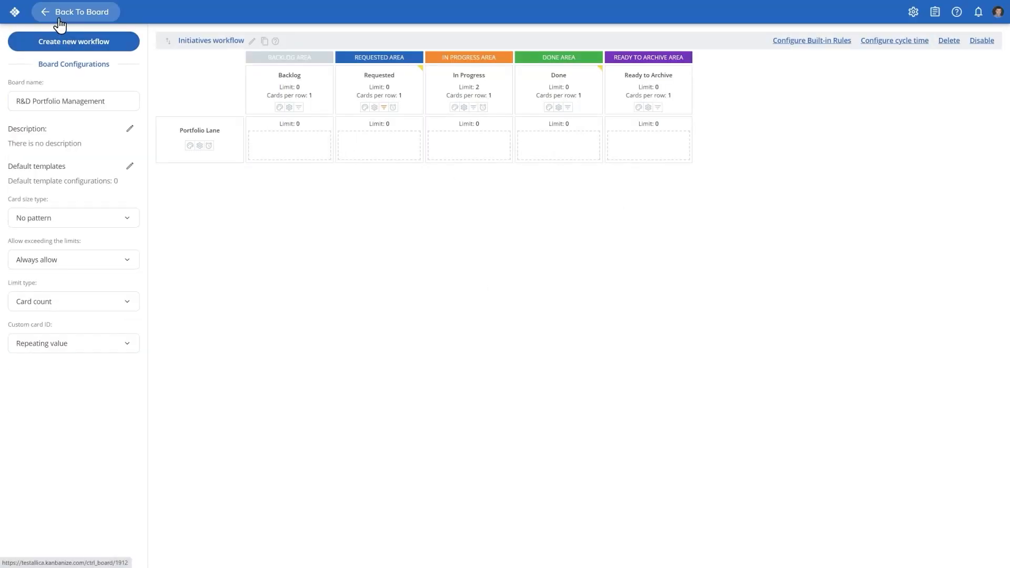
click(58, 20)
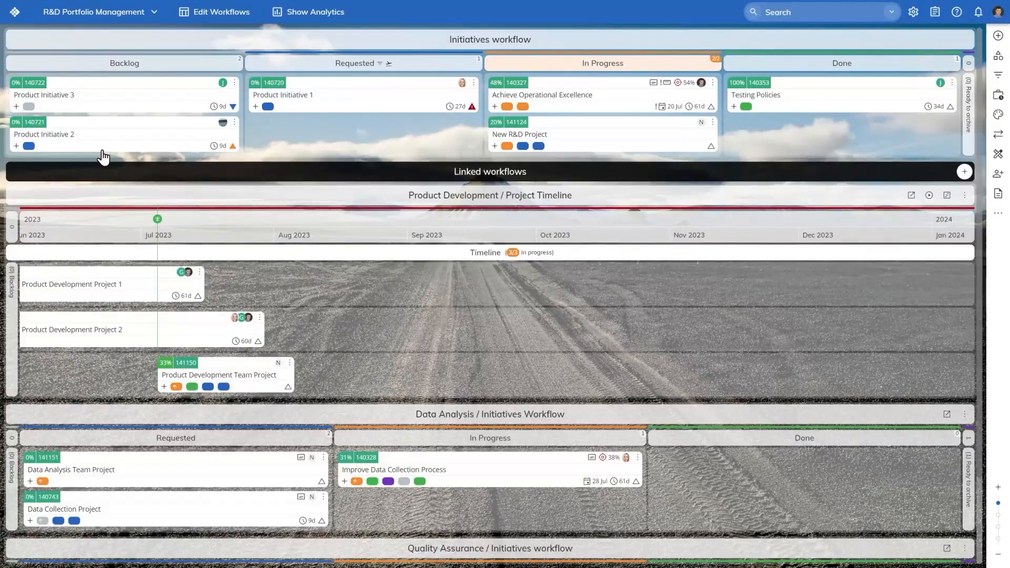
Move Product Initiative 3 and Product Initiative 2 from Backlog to Requested, and try to reorder the cards there manually.
drag(87, 88, 338, 136)
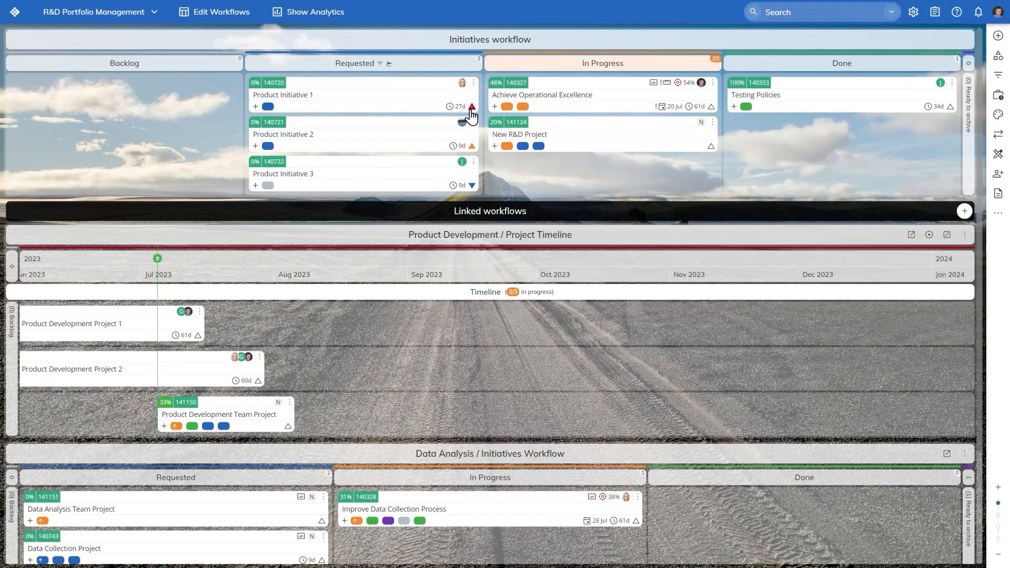
drag(365, 167, 372, 112)
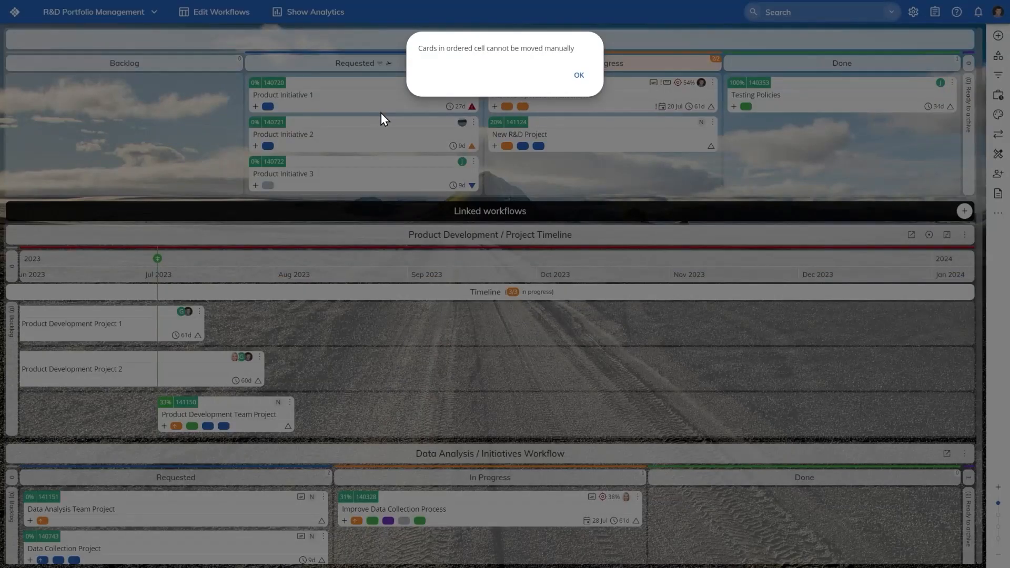
click(578, 76)
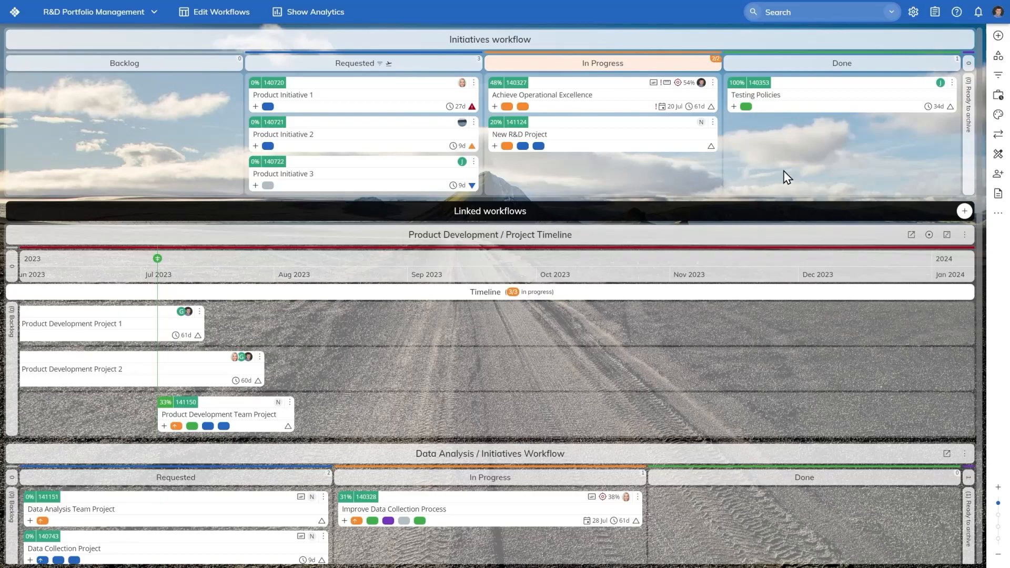
Review the Requested column's policies and the conditions of its departure rule "Only the most important initiative can be in progress", and save the rule.
click(998, 194)
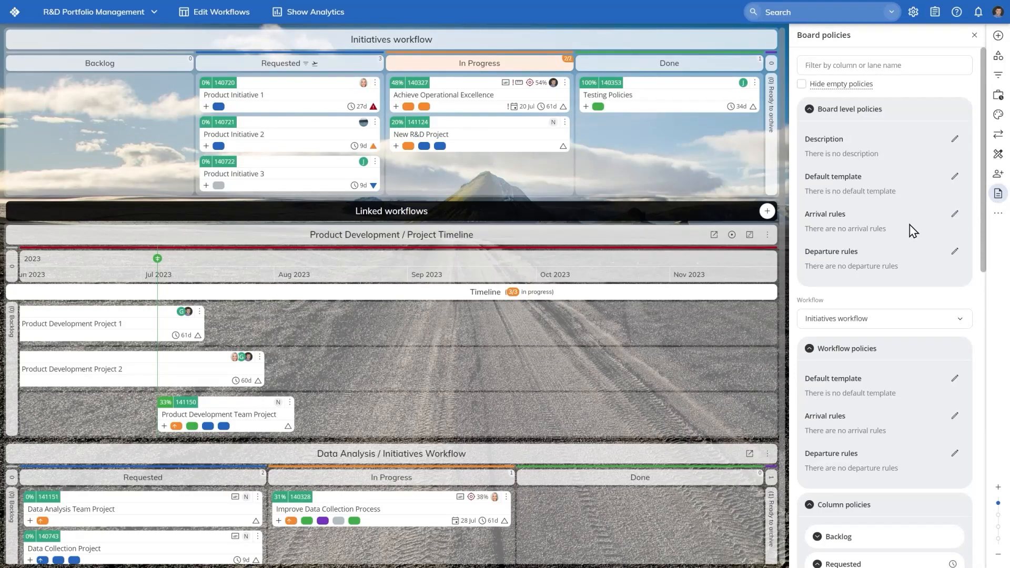
scroll(913, 231, down, 8)
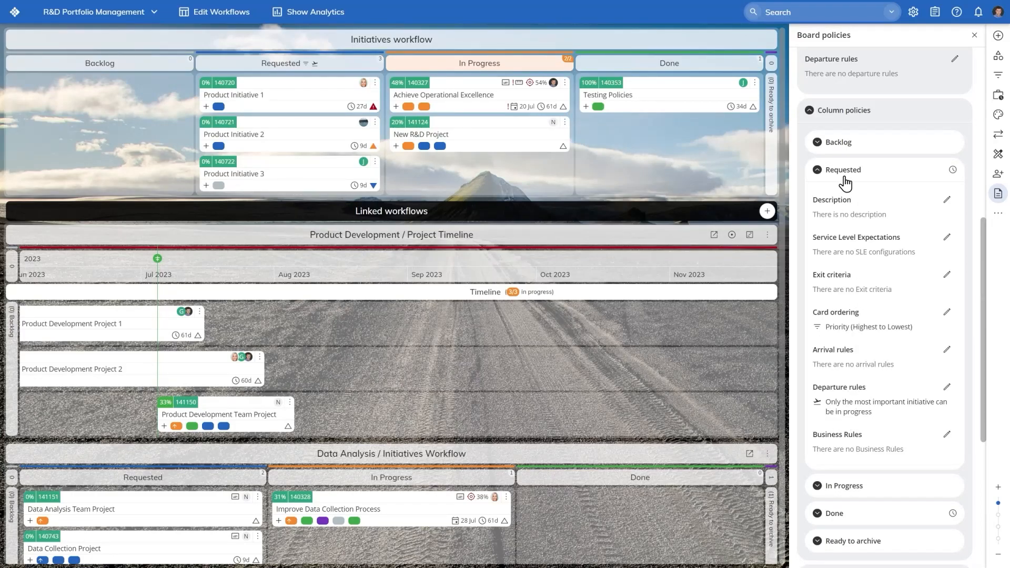
click(854, 413)
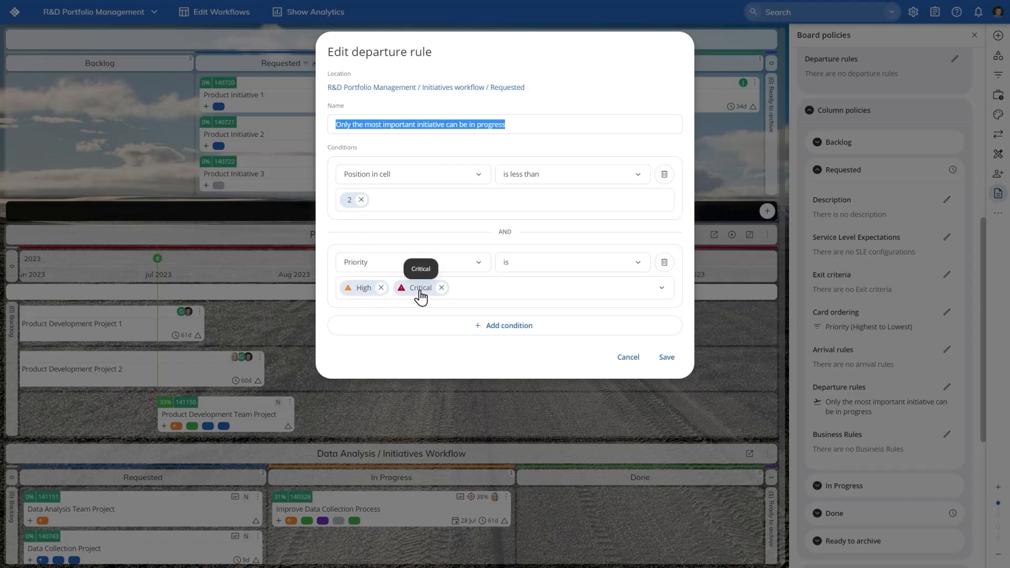
click(668, 359)
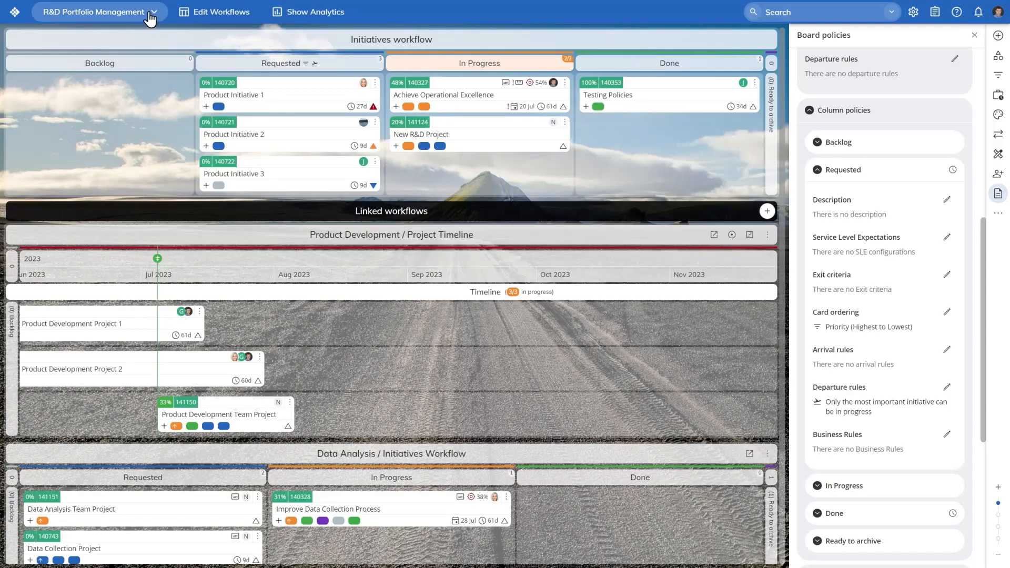
On the Data Analysis board, try to move Work Item A from To Do to Research, and return to the R&D Portfolio Management board.
click(151, 13)
click(201, 237)
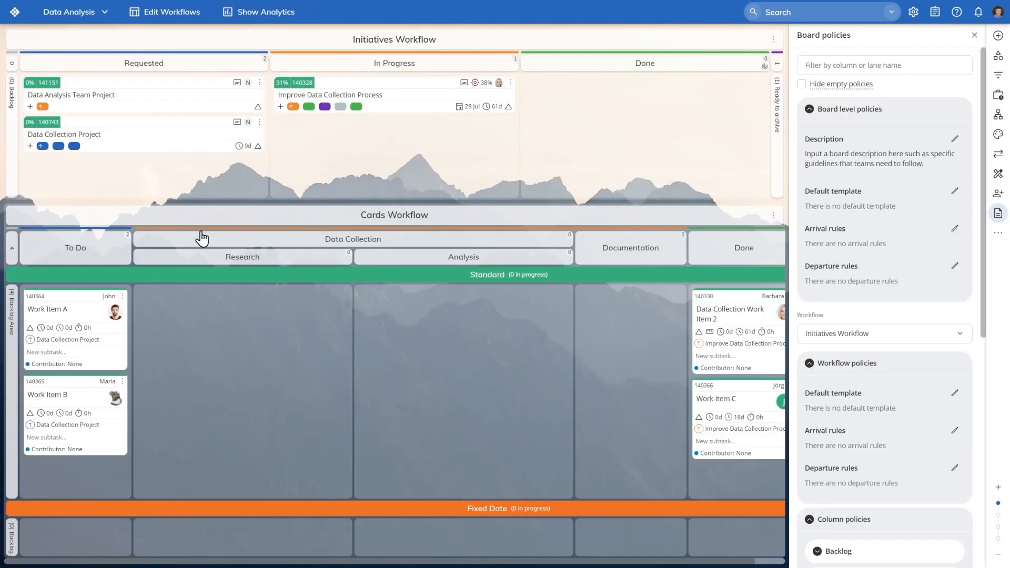
mouse_move(44, 148)
drag(87, 301, 201, 303)
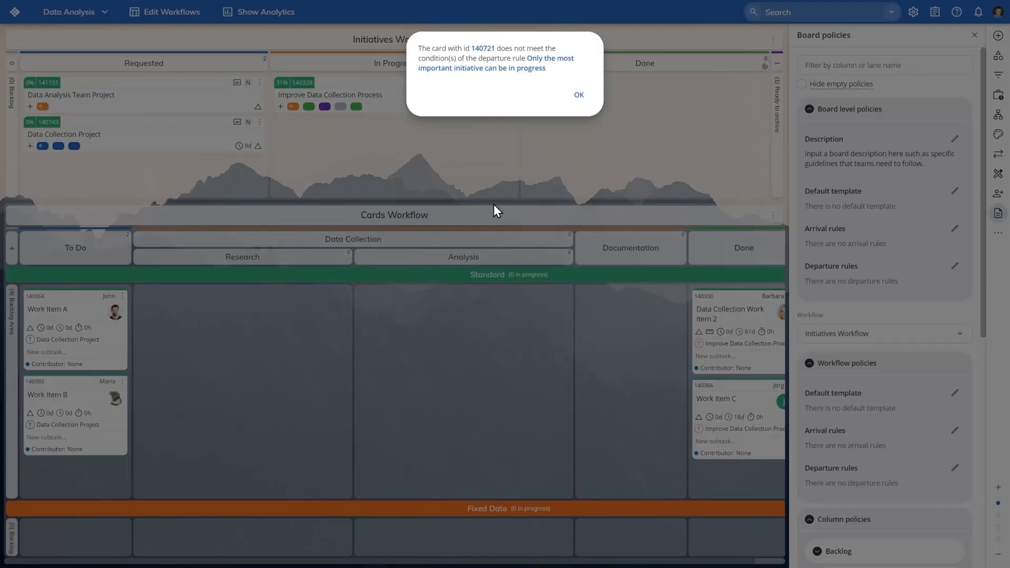
click(579, 97)
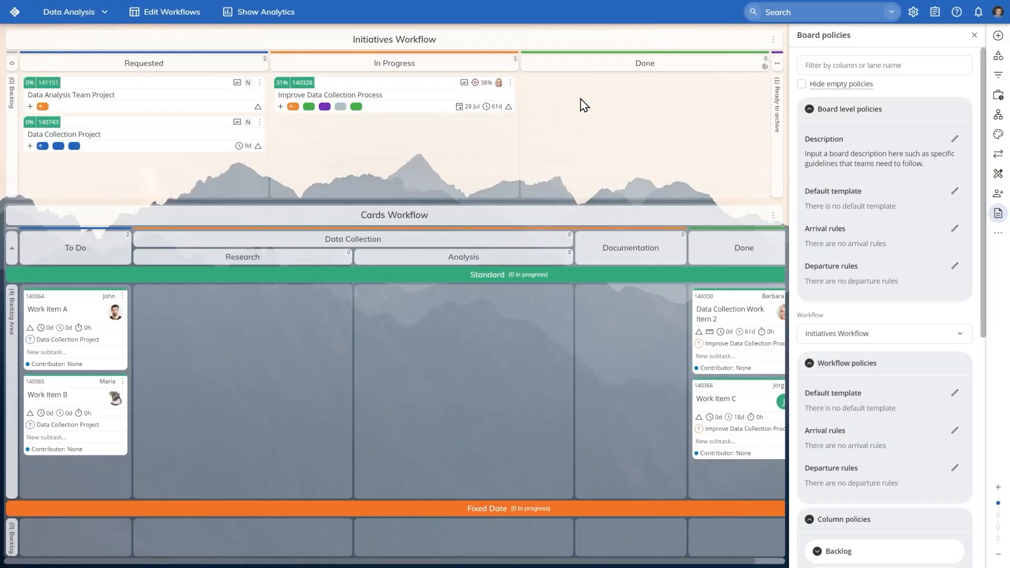
click(87, 19)
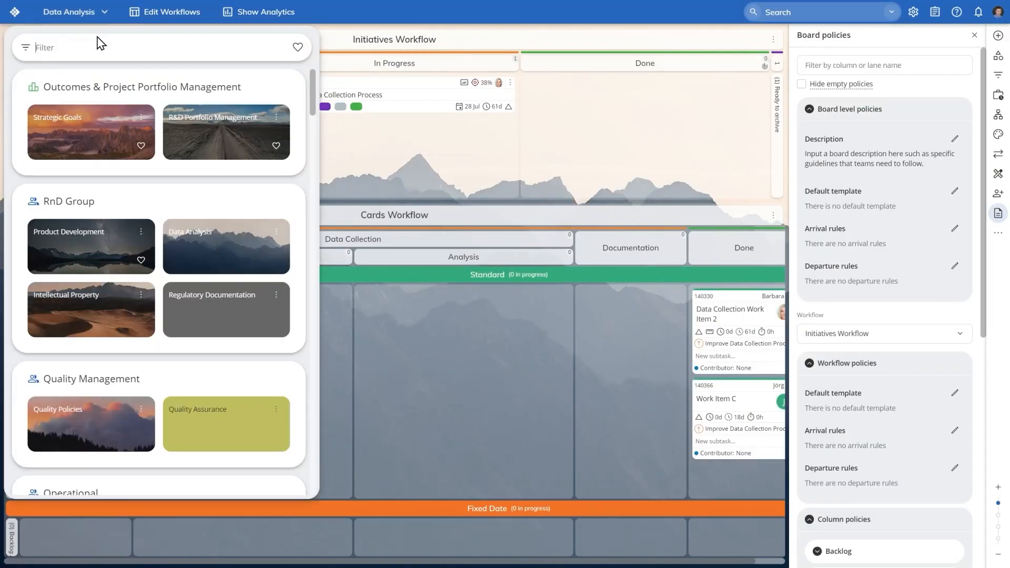
click(207, 122)
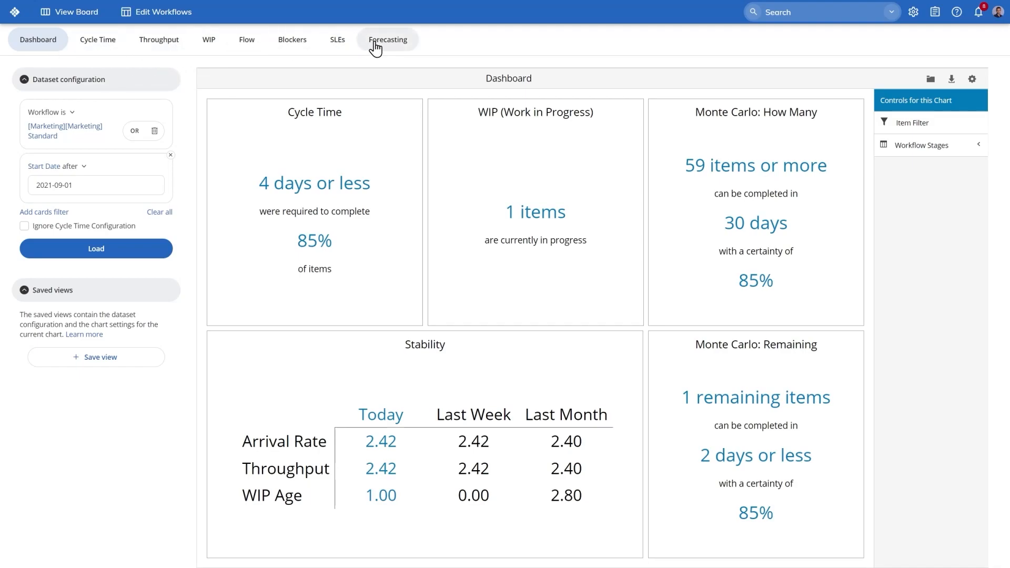
Run the Monte Carlo How Many forecast with a 30-day rolling window and 1M trials.
click(402, 50)
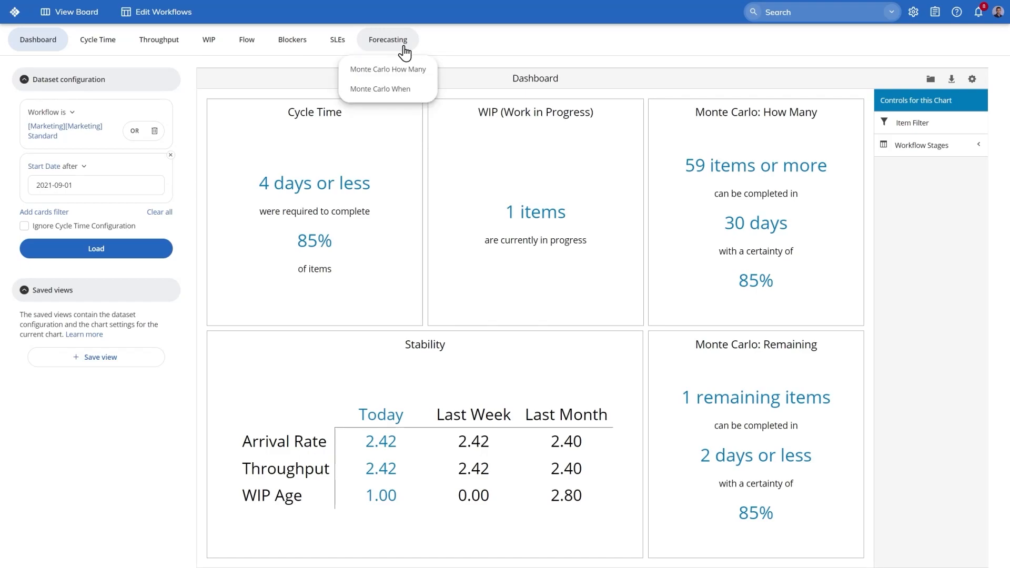
click(415, 73)
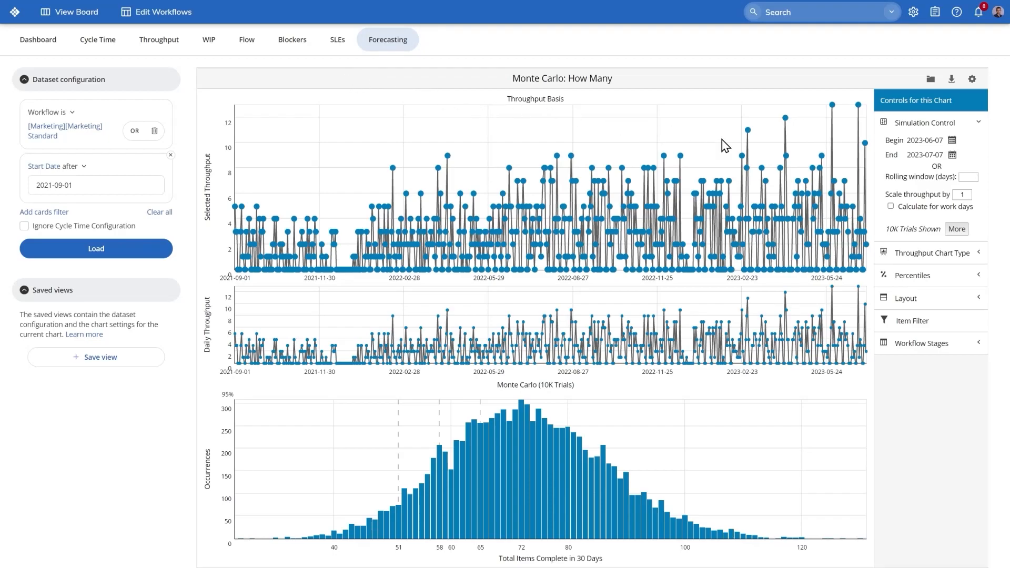
click(968, 178)
text(30)
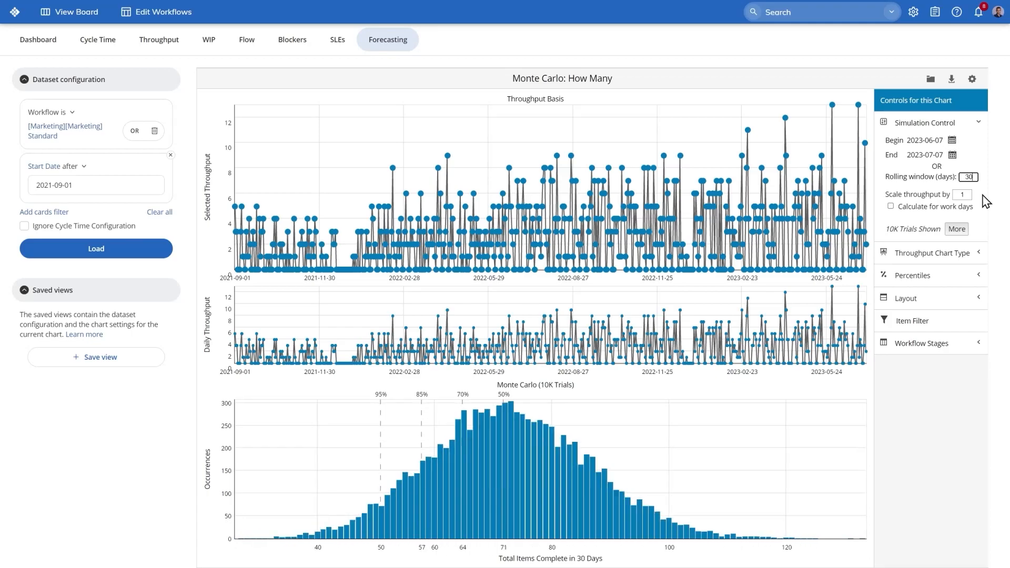
click(964, 226)
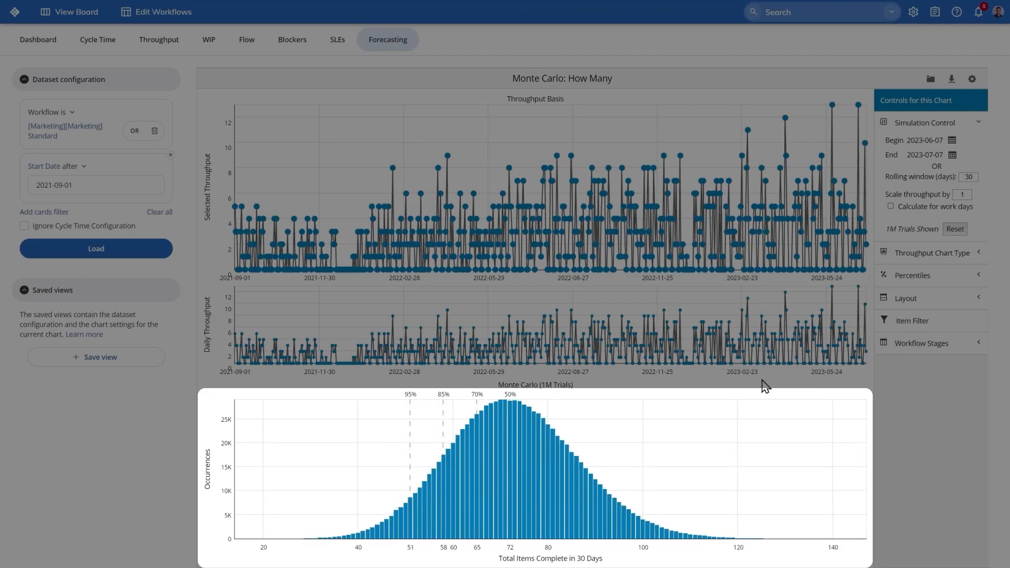
mouse_move(448, 472)
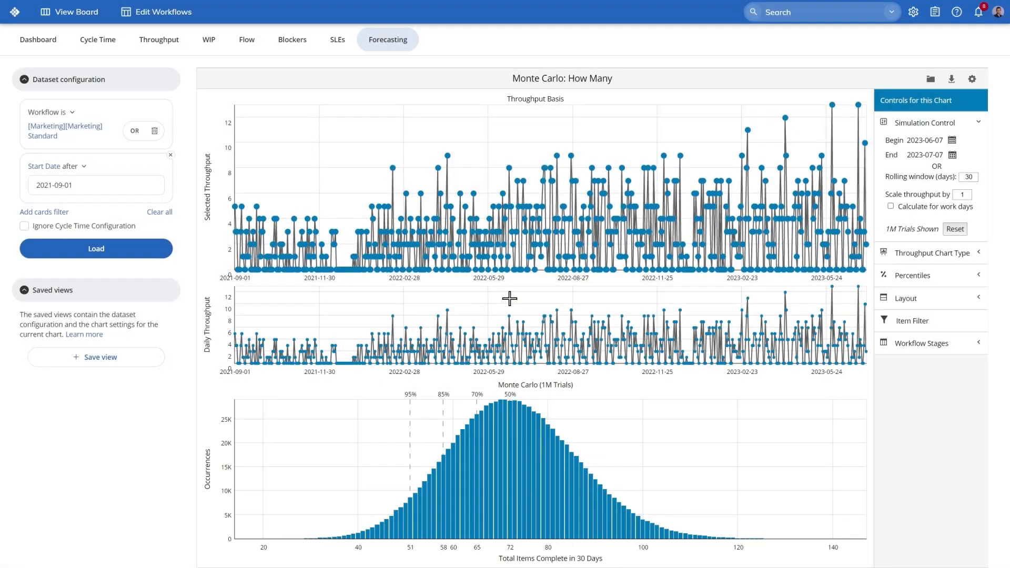
Run the Monte Carlo When forecast for 50 items to be complete.
click(392, 47)
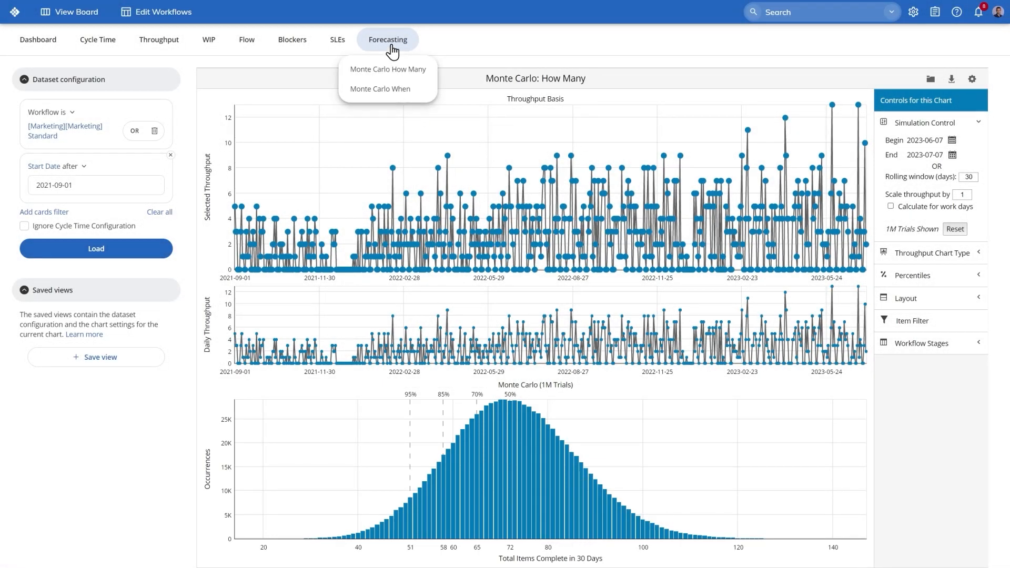
click(397, 90)
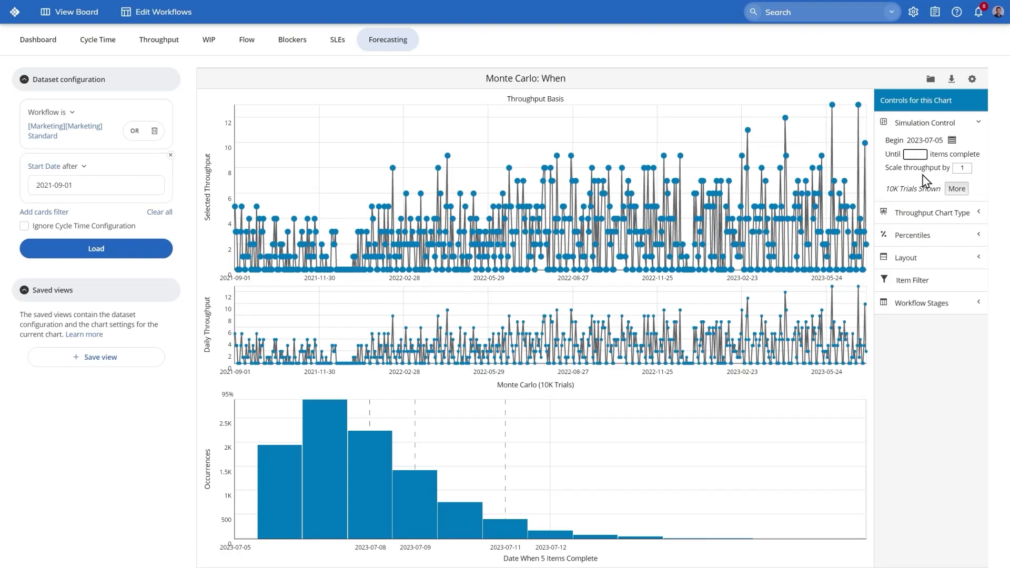
text(50)
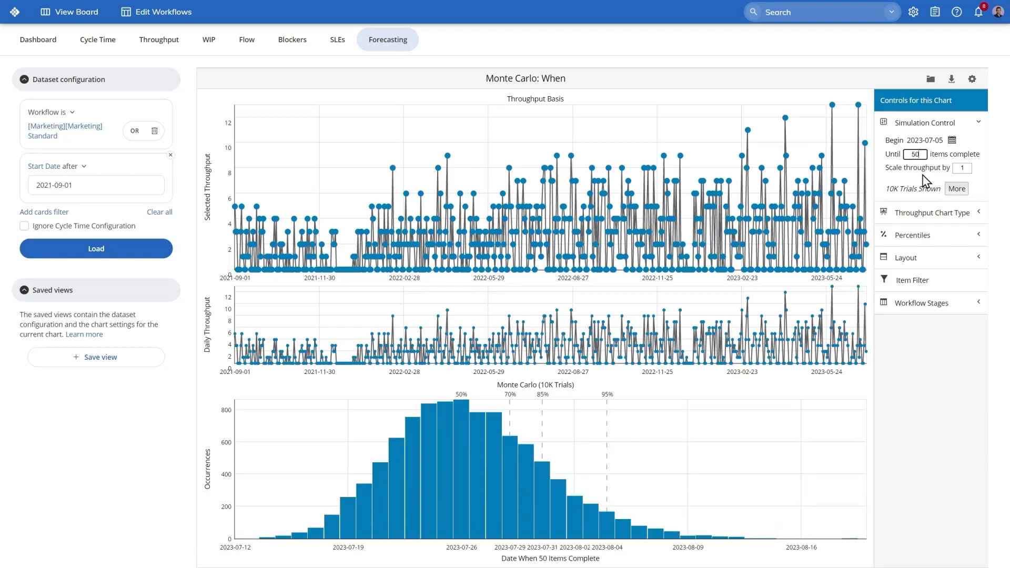
click(949, 194)
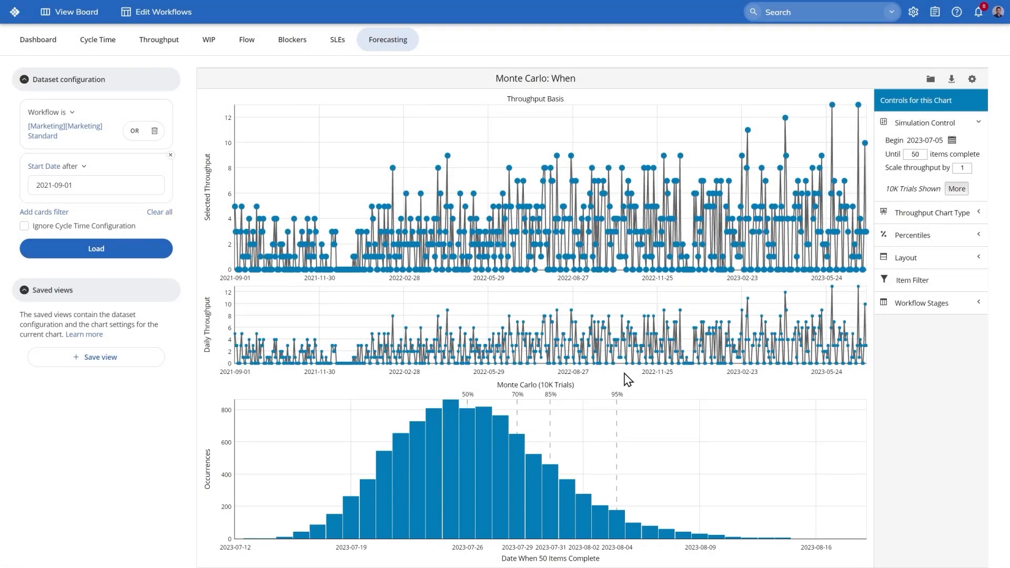
Open the Product Development Project card on the Marketing board and review its details and linked child items.
click(21, 21)
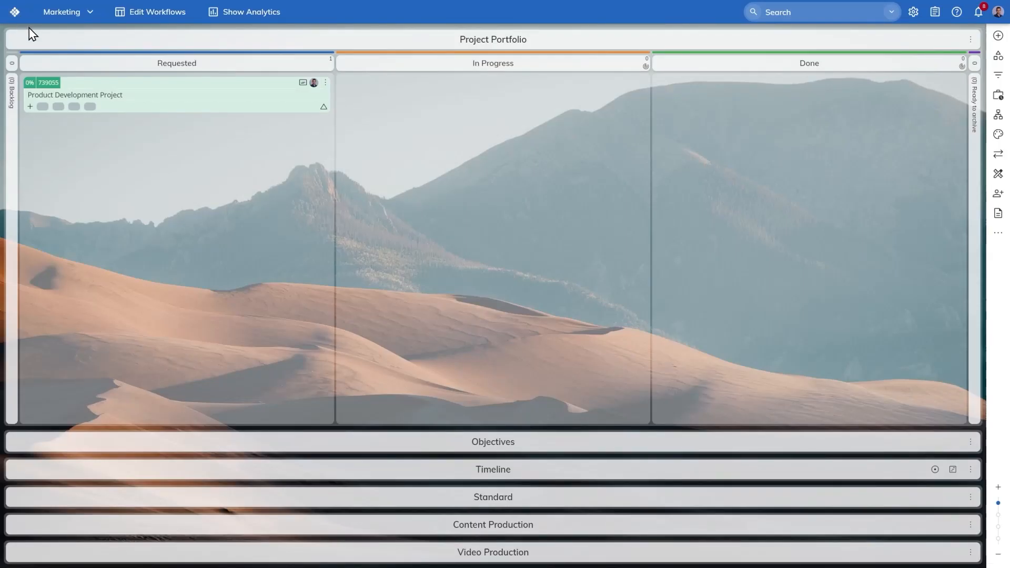
click(81, 98)
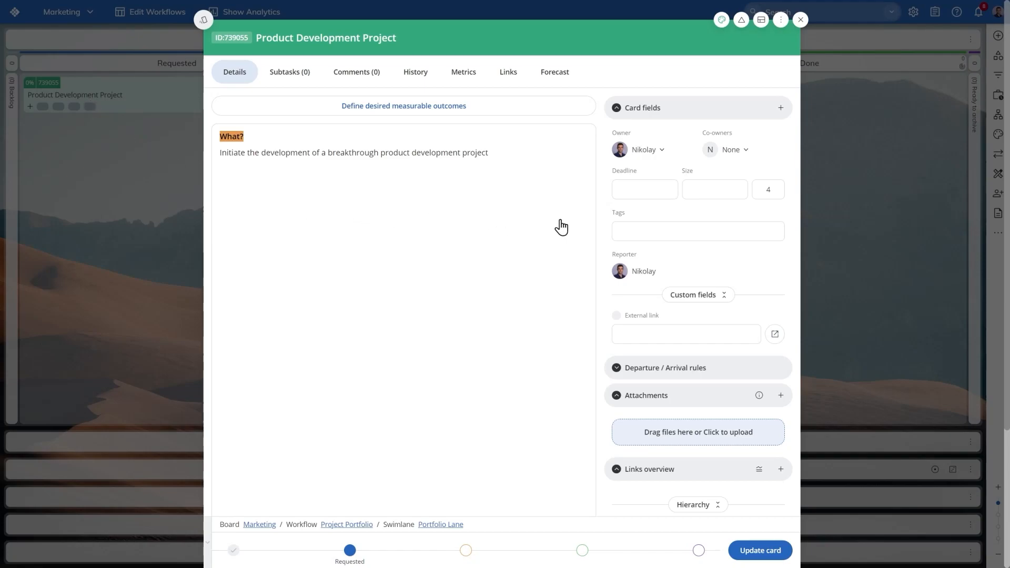
scroll(561, 228, down, 3)
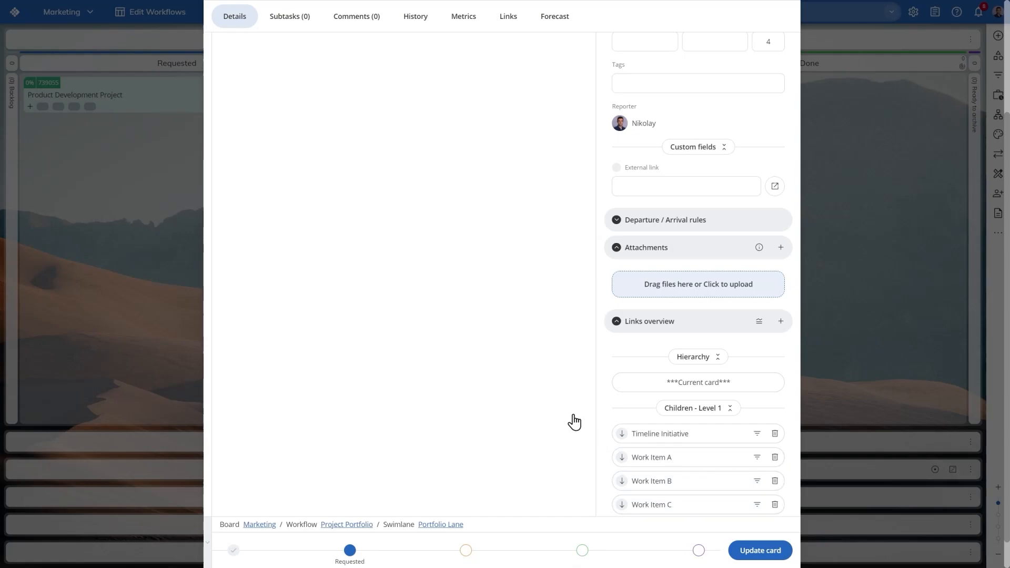
scroll(572, 419, up, 3)
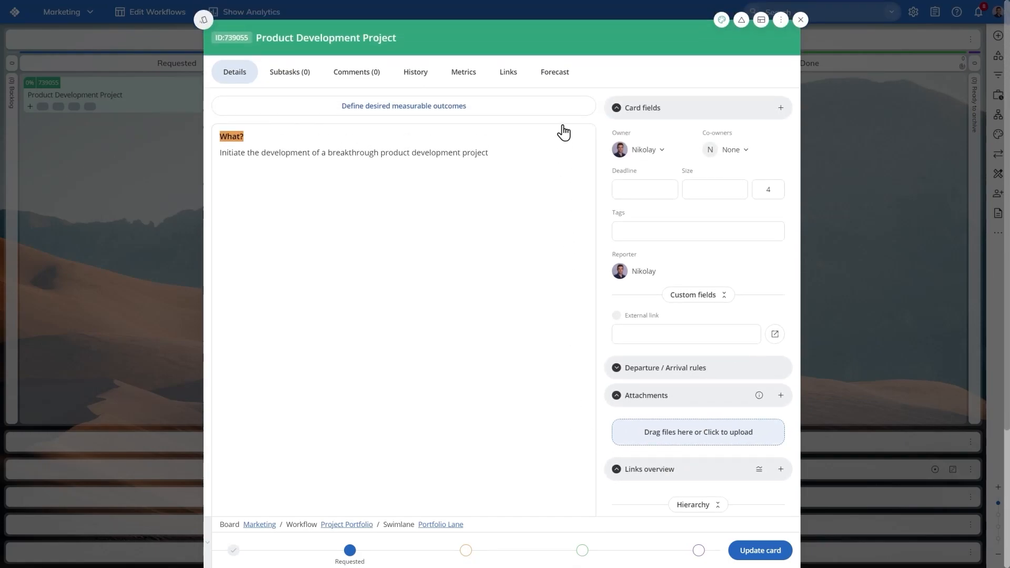
Open the Product Development Project card's forecast and examine its certainty, scale, primary dimension and secondary dimension options.
click(558, 80)
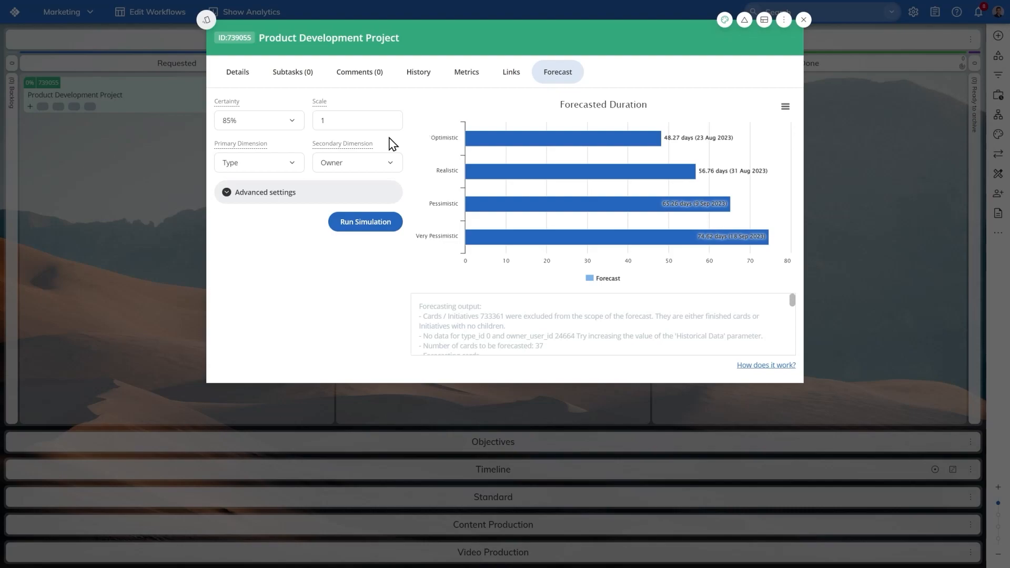
click(279, 165)
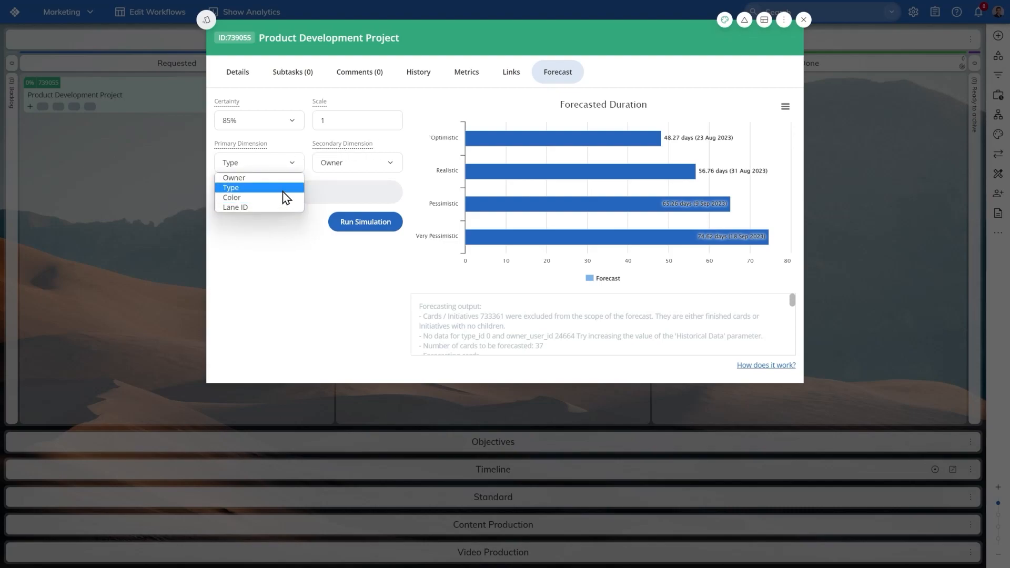
click(347, 167)
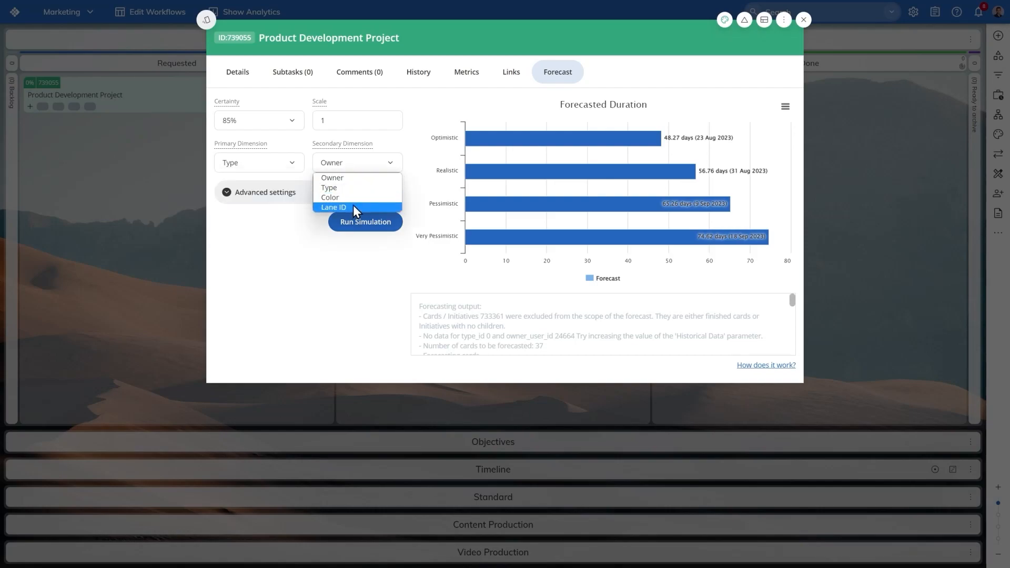
click(362, 178)
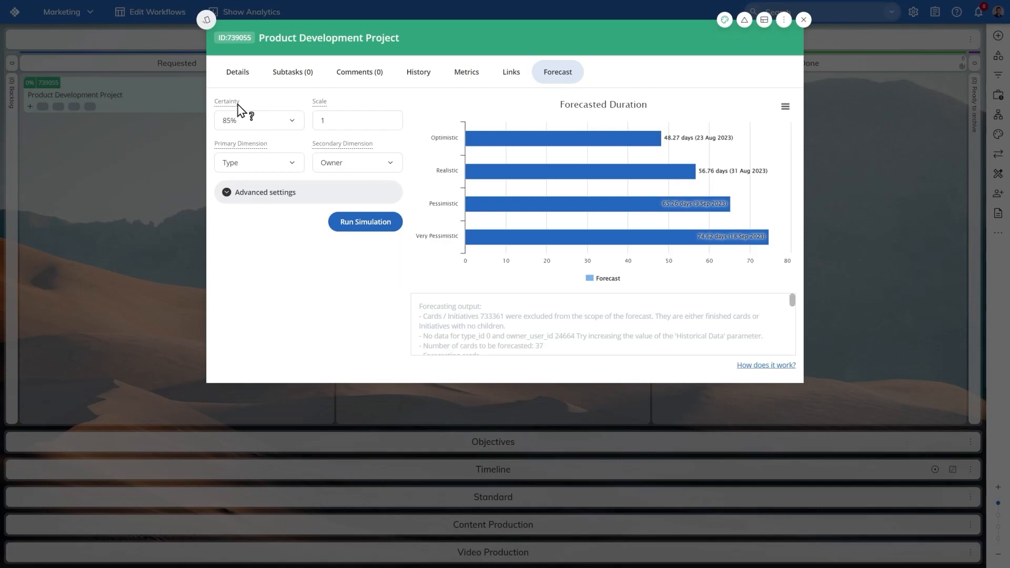
mouse_move(235, 109)
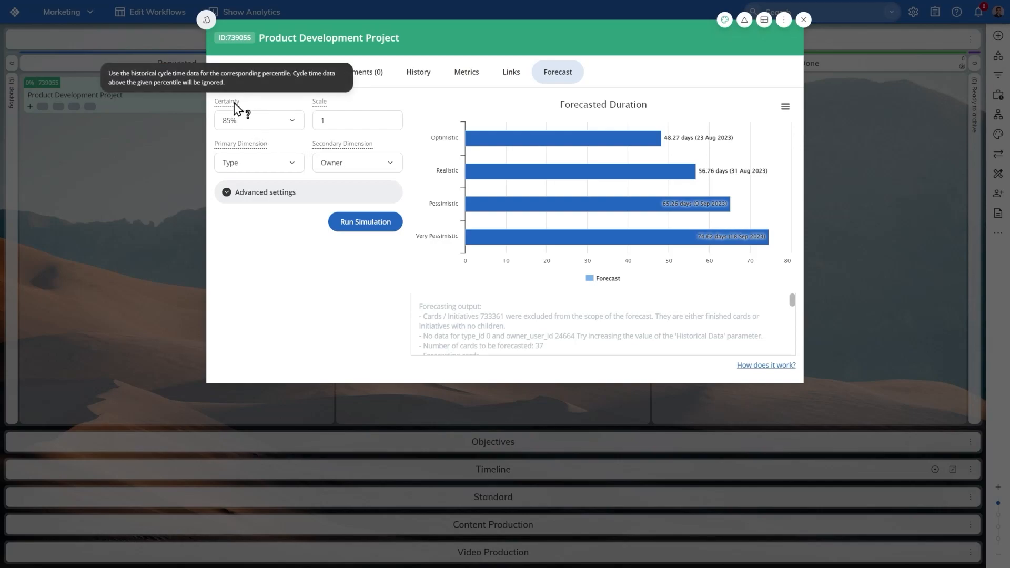
click(236, 126)
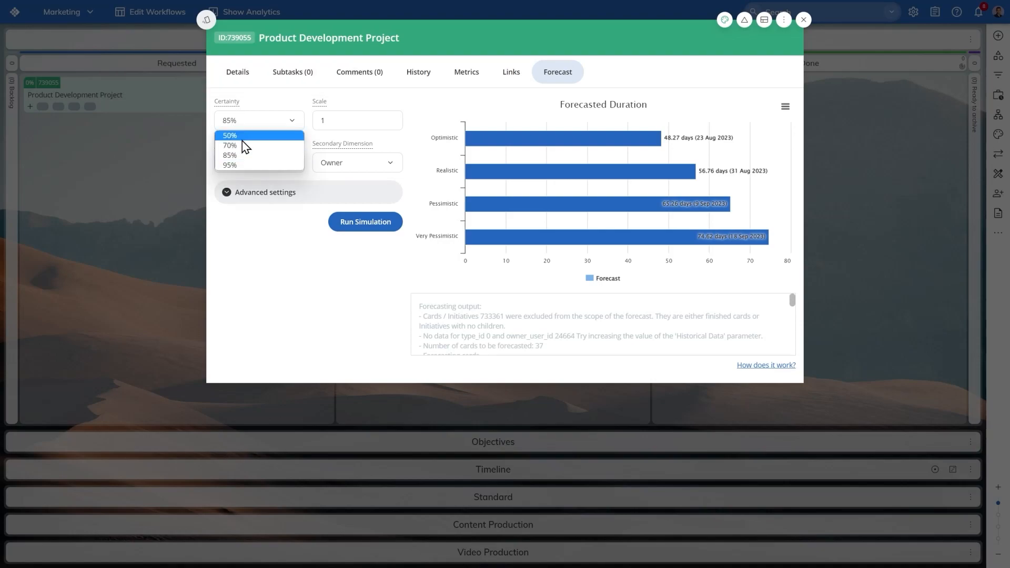
click(243, 156)
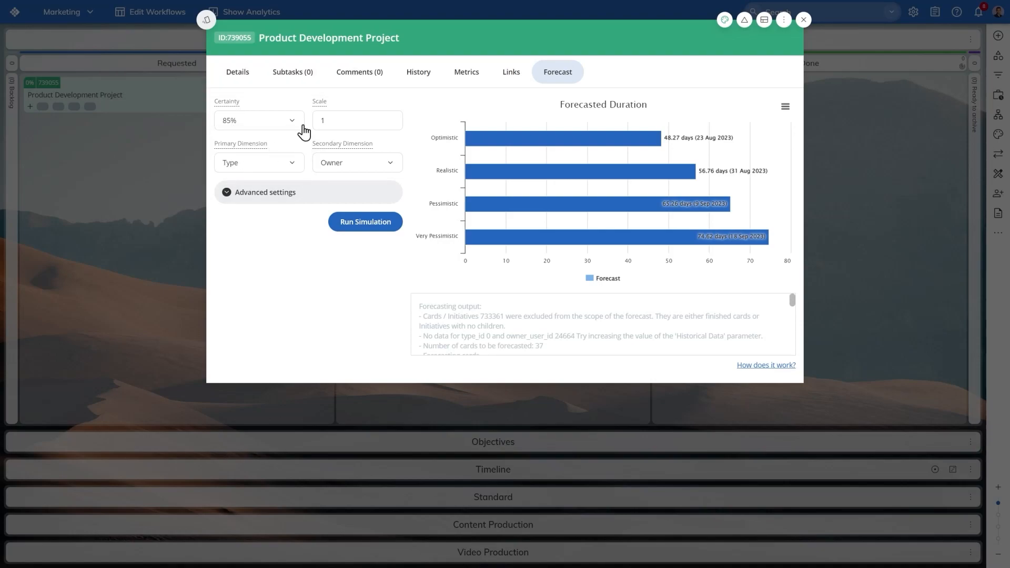
mouse_move(318, 104)
In the advanced forecast settings, enter 20 additional cards, keep outliers, and run the simulation.
click(232, 198)
mouse_move(349, 223)
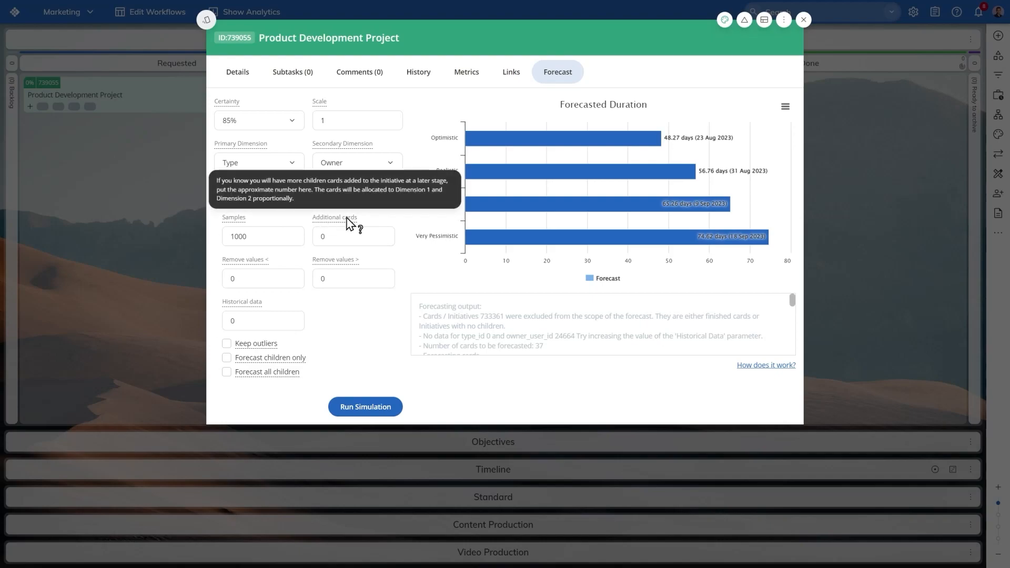
click(344, 239)
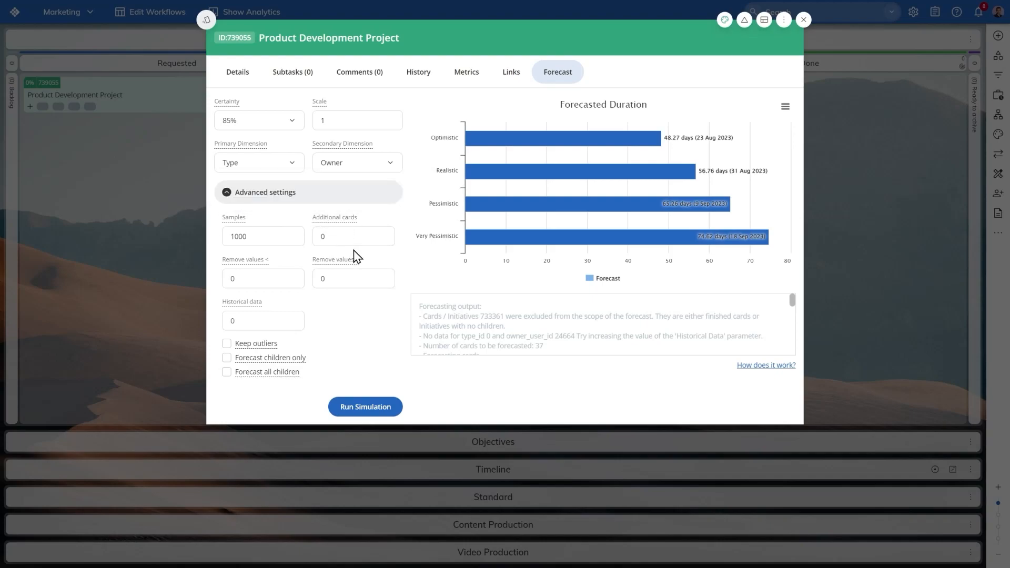
text(20)
mouse_move(256, 347)
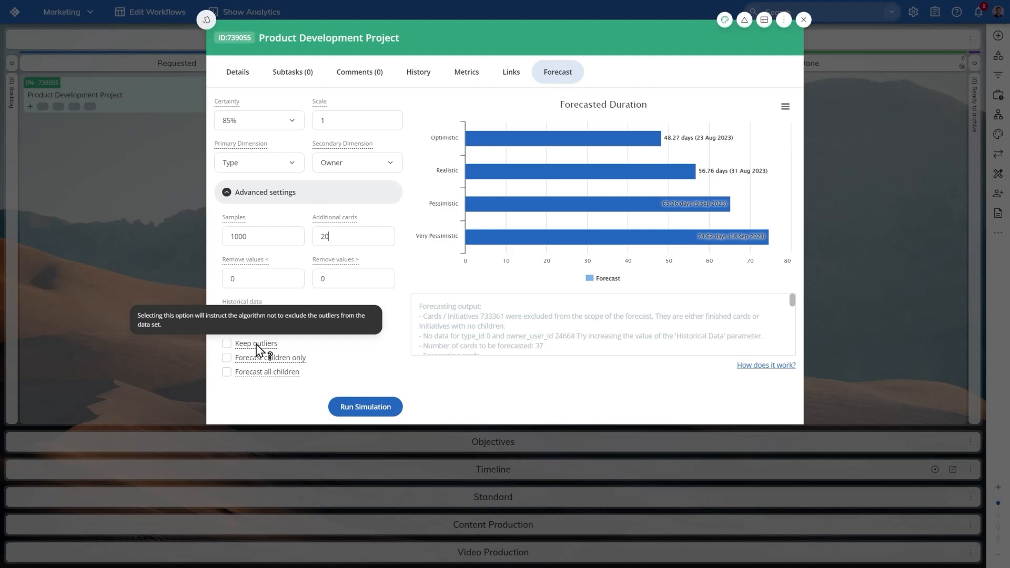
click(227, 345)
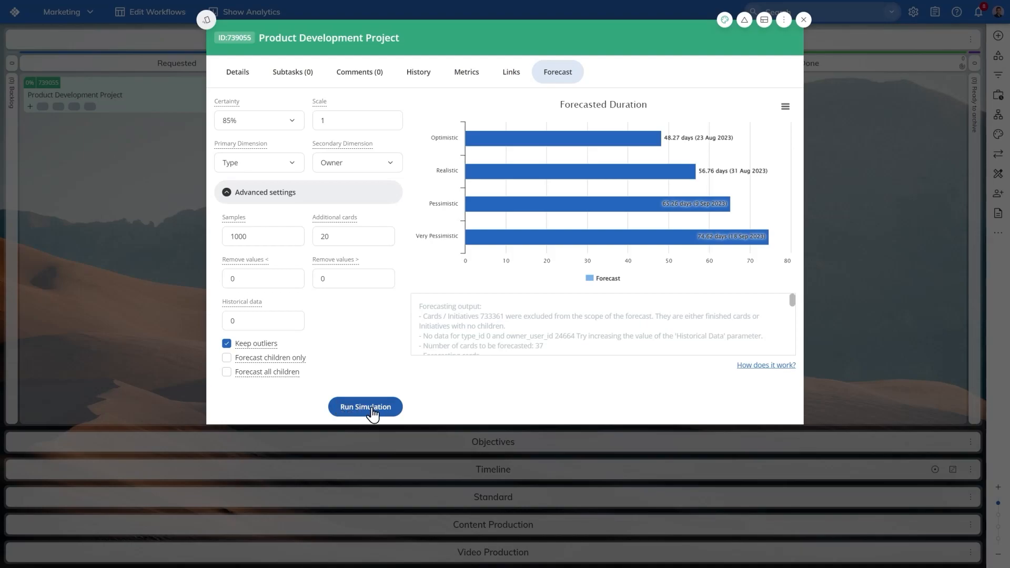
click(372, 413)
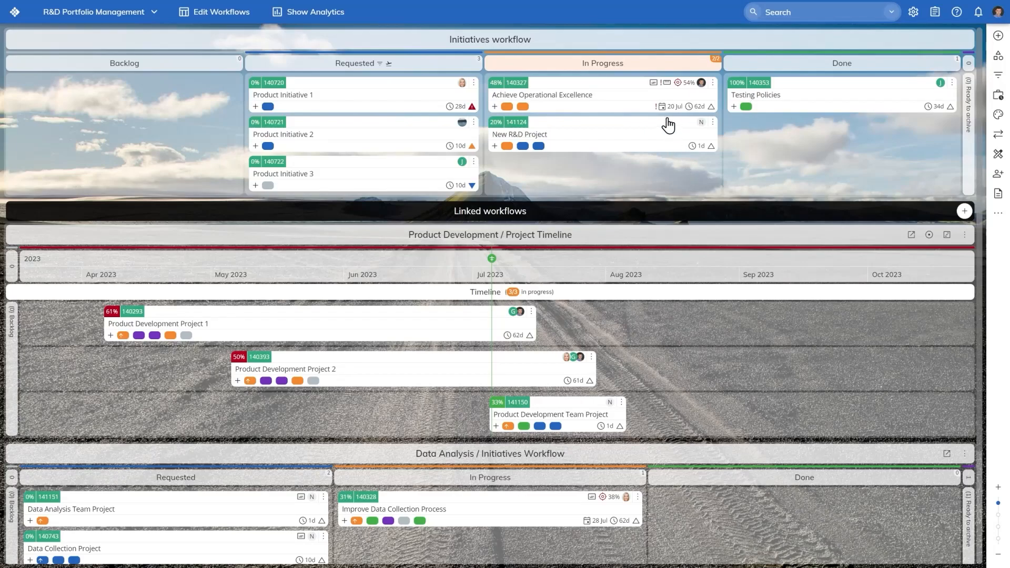
On the R&D Portfolio Management board, check the size details of the Achieve Operational Excellence initiative.
mouse_move(659, 110)
mouse_move(664, 92)
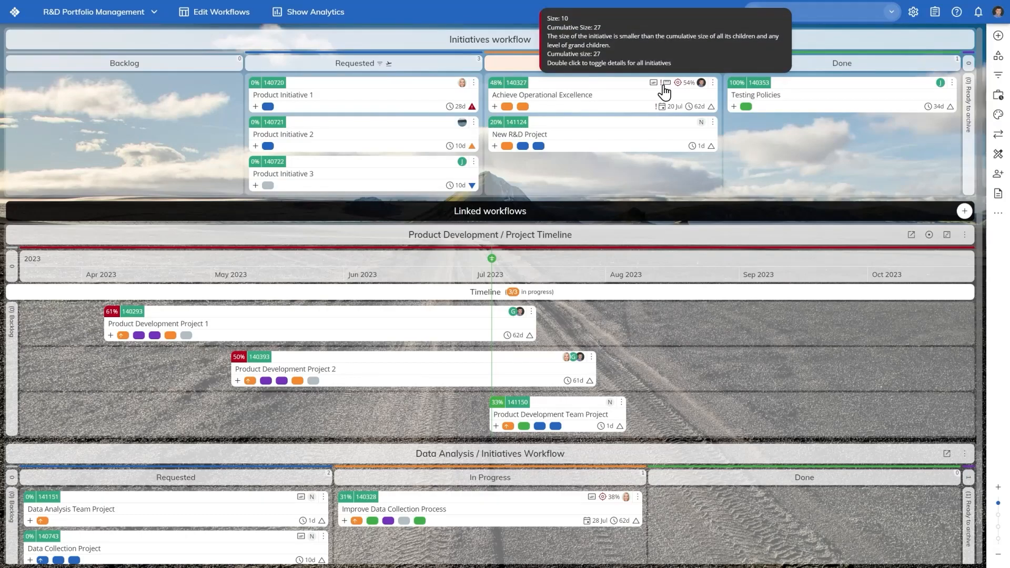
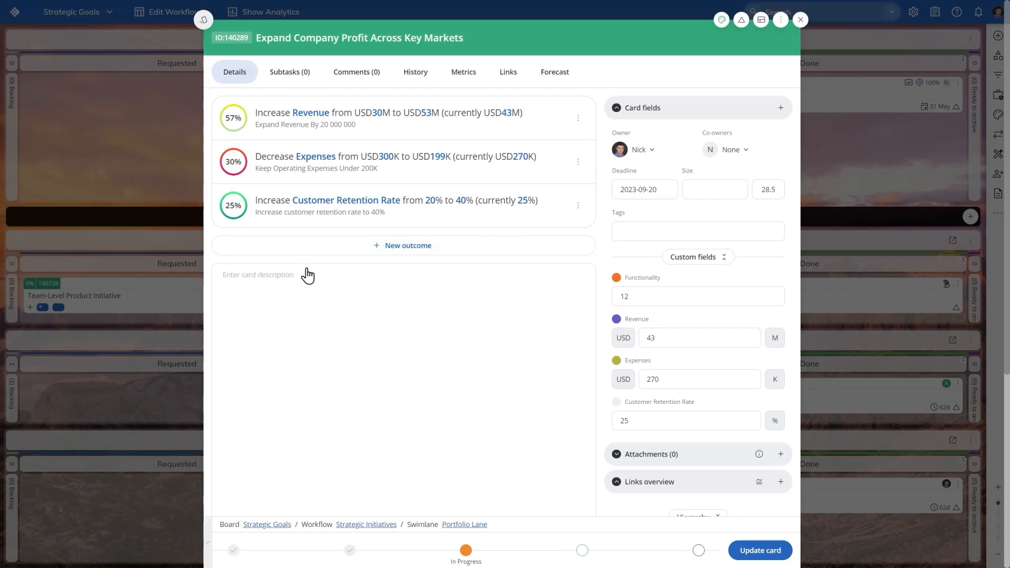
Examine the trackable custom fields and the new custom field form for a new outcome, leaving without adding one.
click(388, 253)
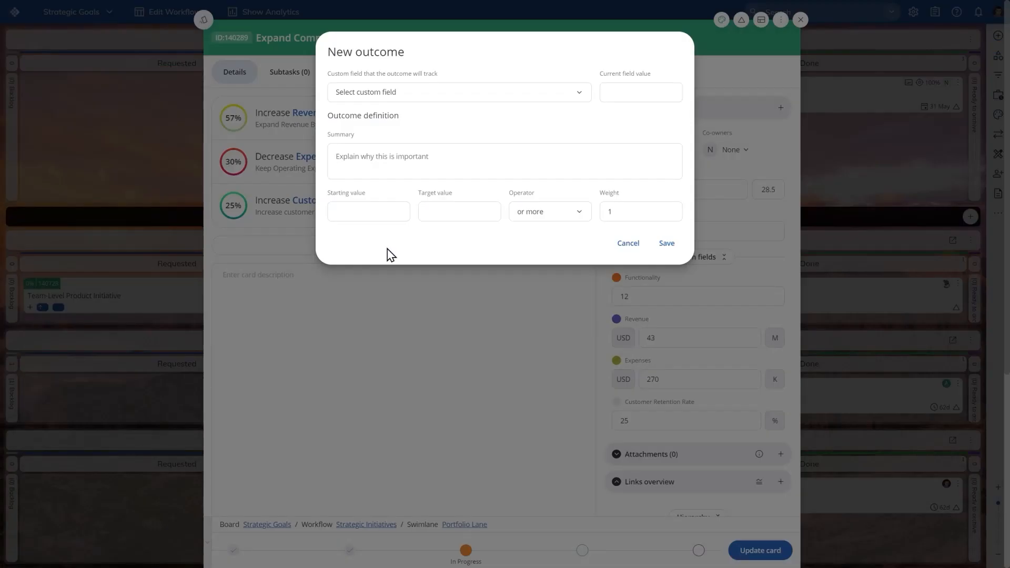
click(403, 99)
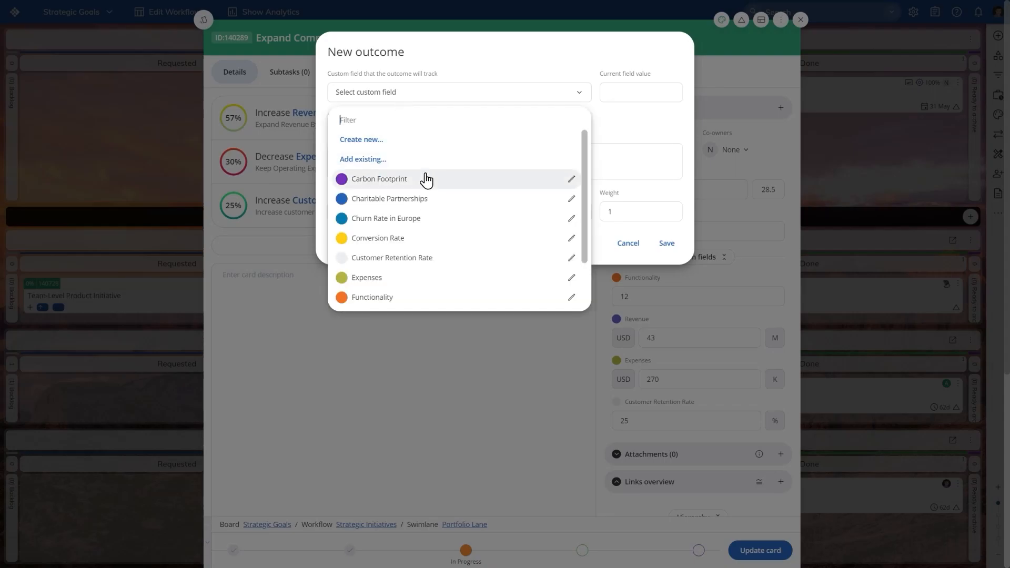
scroll(425, 200, down, 2)
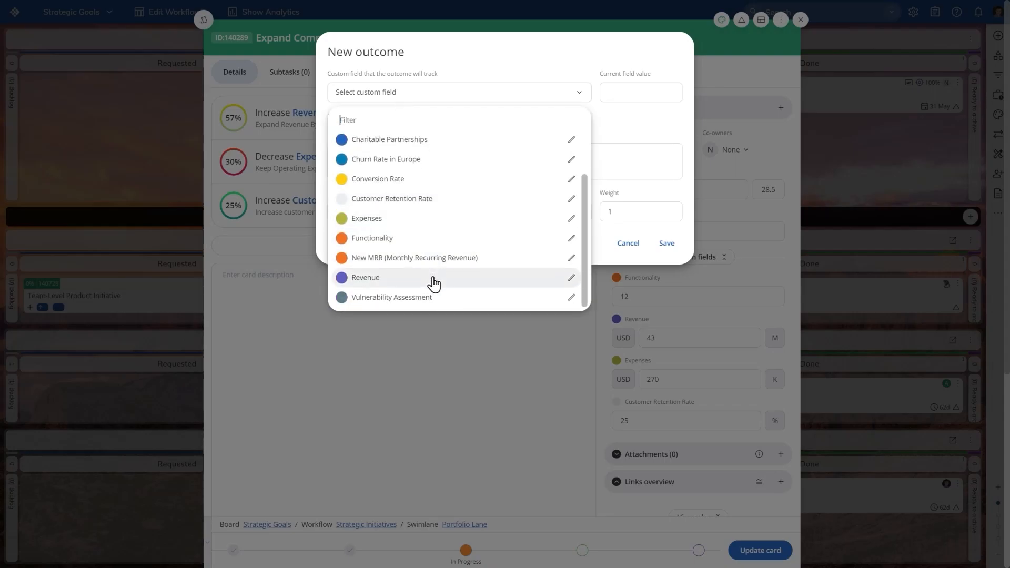
scroll(448, 267, up, 3)
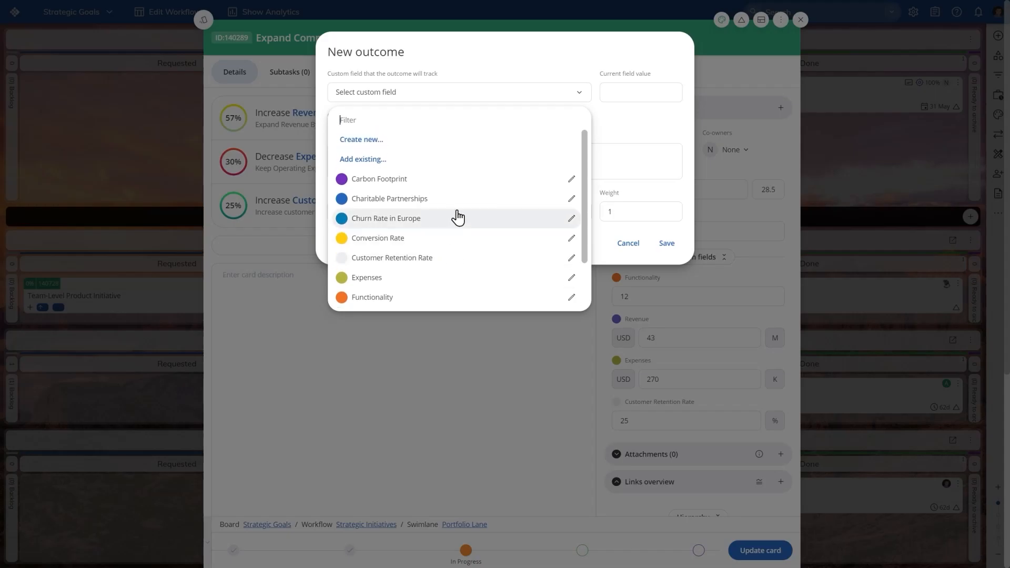
click(465, 140)
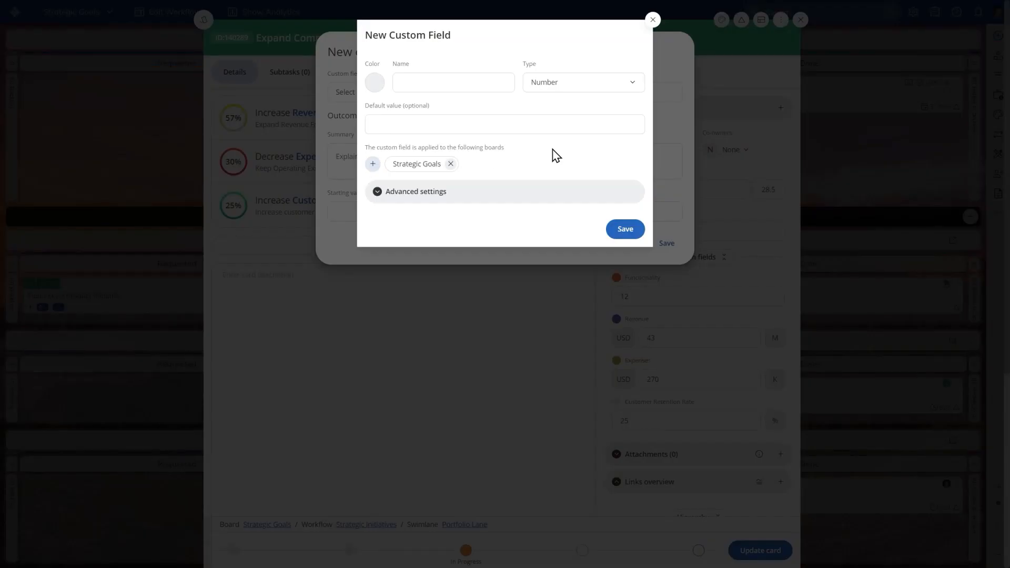
click(652, 20)
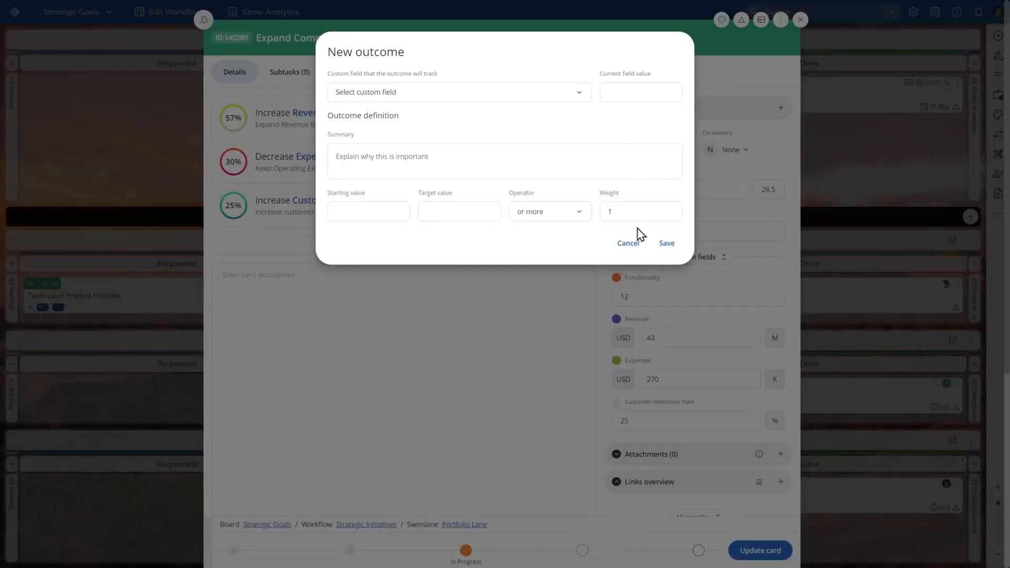
click(628, 243)
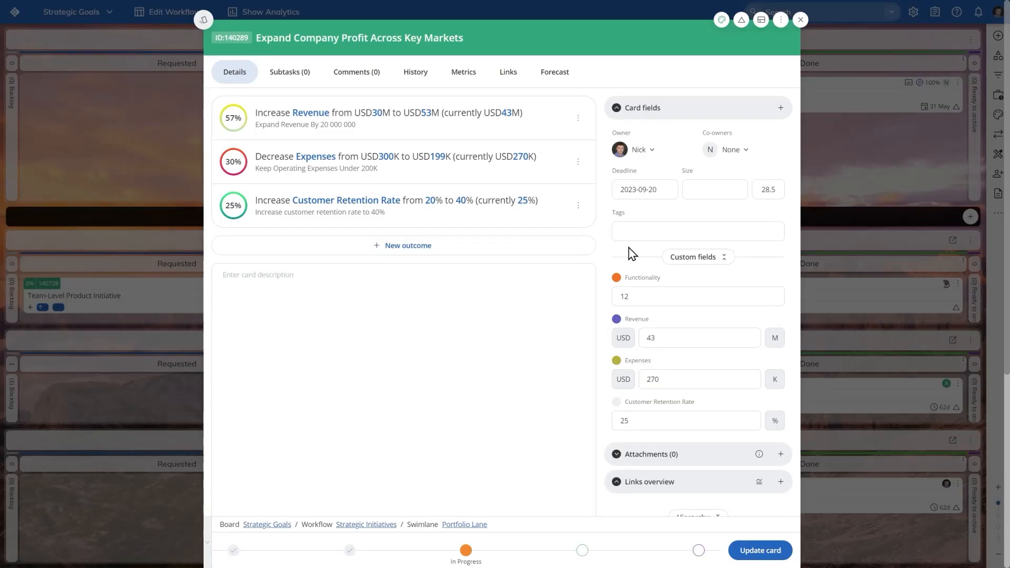
Set the current value of the Customer Retention Rate outcome to 30% on the Expand Company Profit Across Key Markets card.
double_click(525, 205)
text(30)
mouse_move(232, 216)
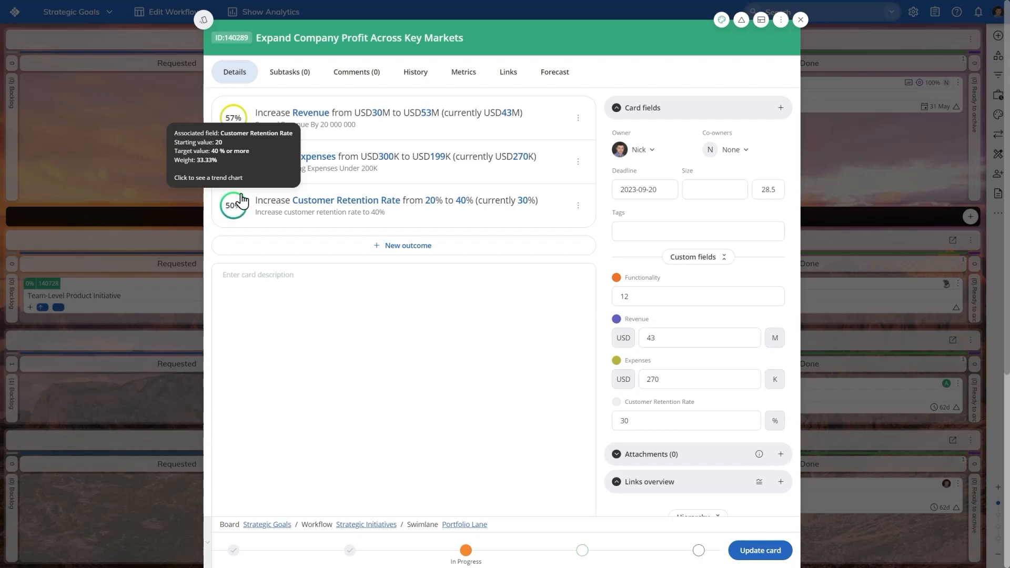
Examine the Revenue outcome's trend chart and its existing checkpoints.
click(238, 129)
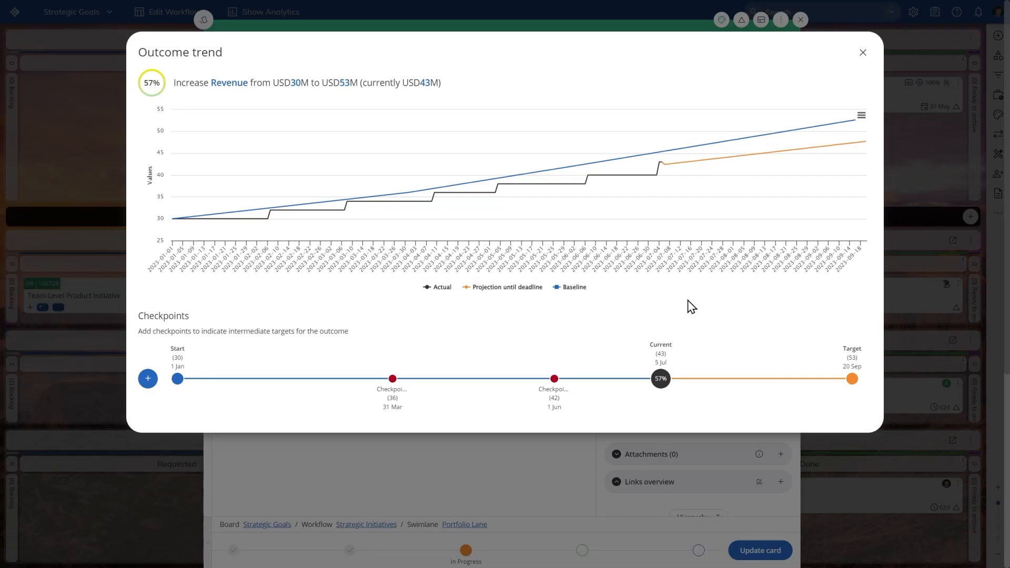
mouse_move(552, 401)
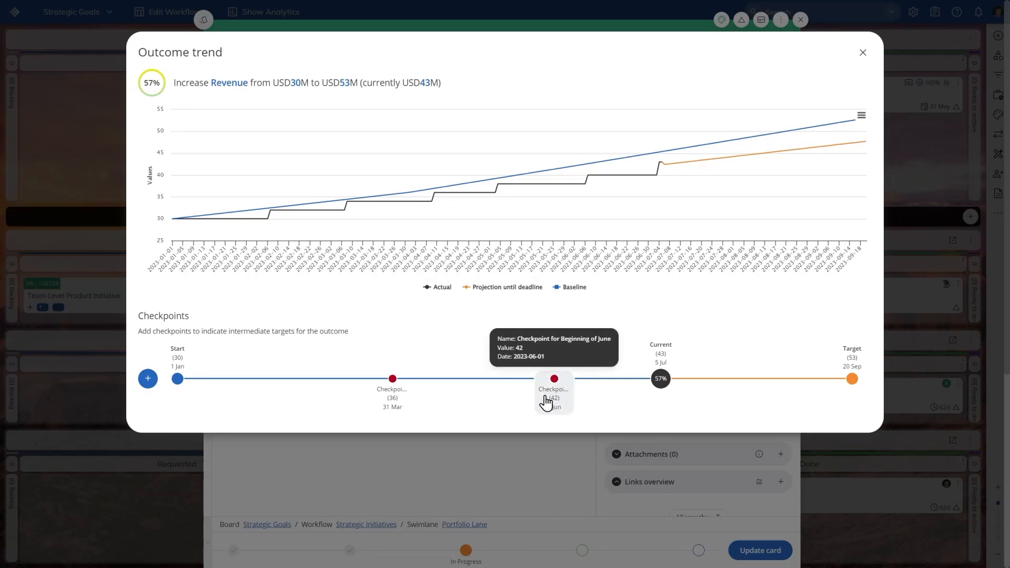
mouse_move(394, 403)
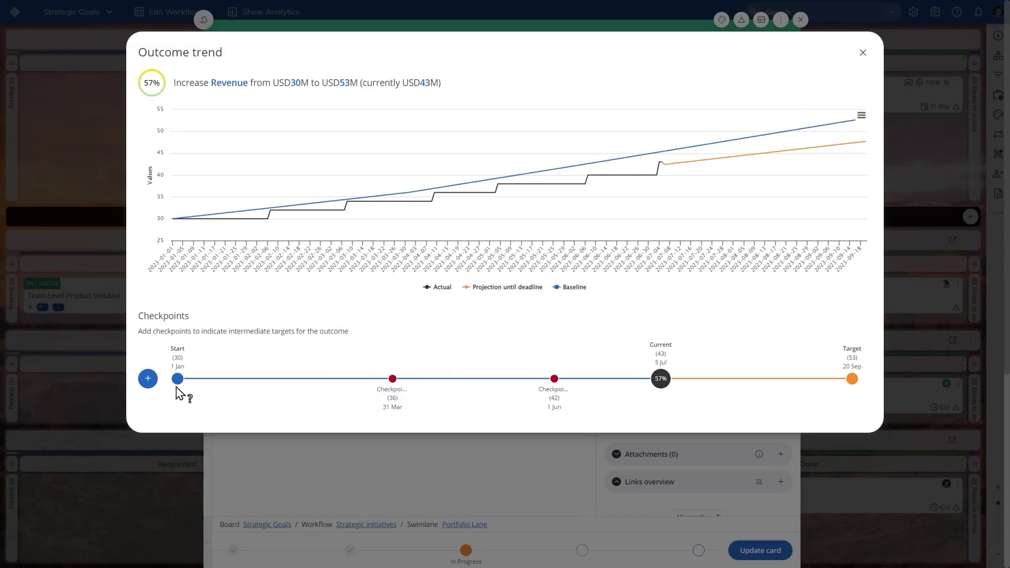
Add a Revenue checkpoint named "Checkpoint for August 2023" with value 50 and date 1 August 2023.
click(148, 379)
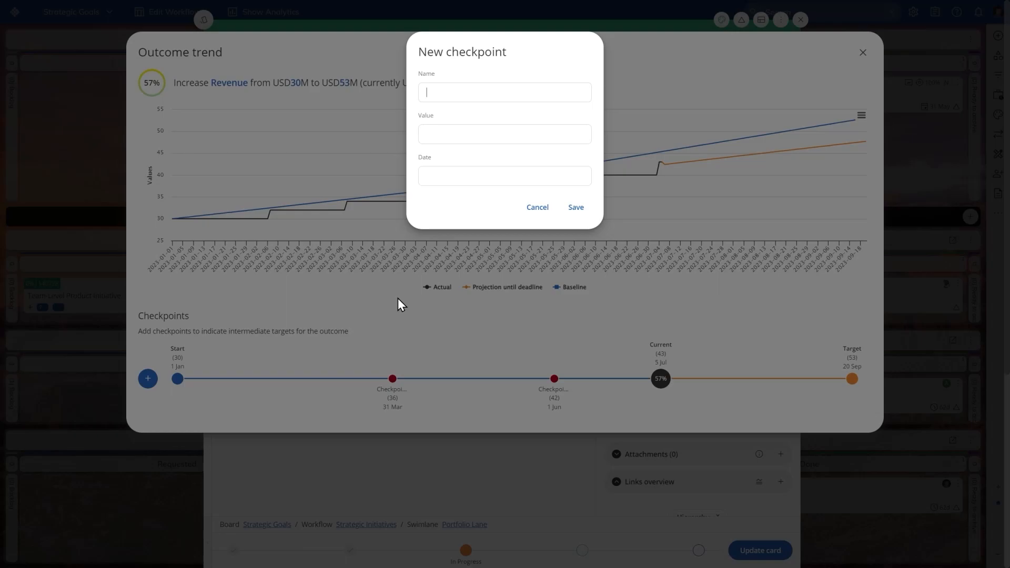
text(Checkpoint for August 2023)
click(484, 142)
text(50)
click(496, 173)
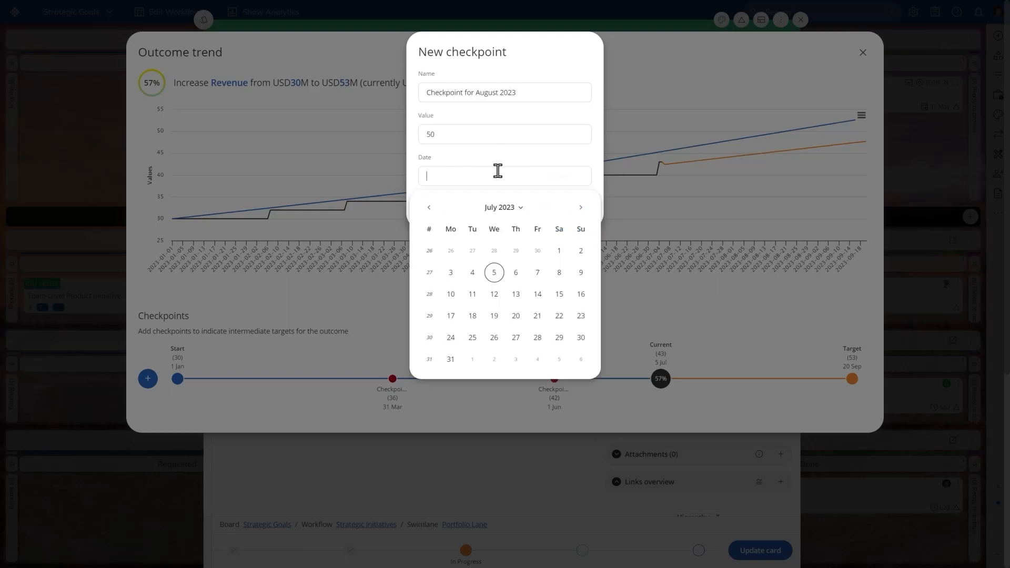
click(473, 359)
click(577, 211)
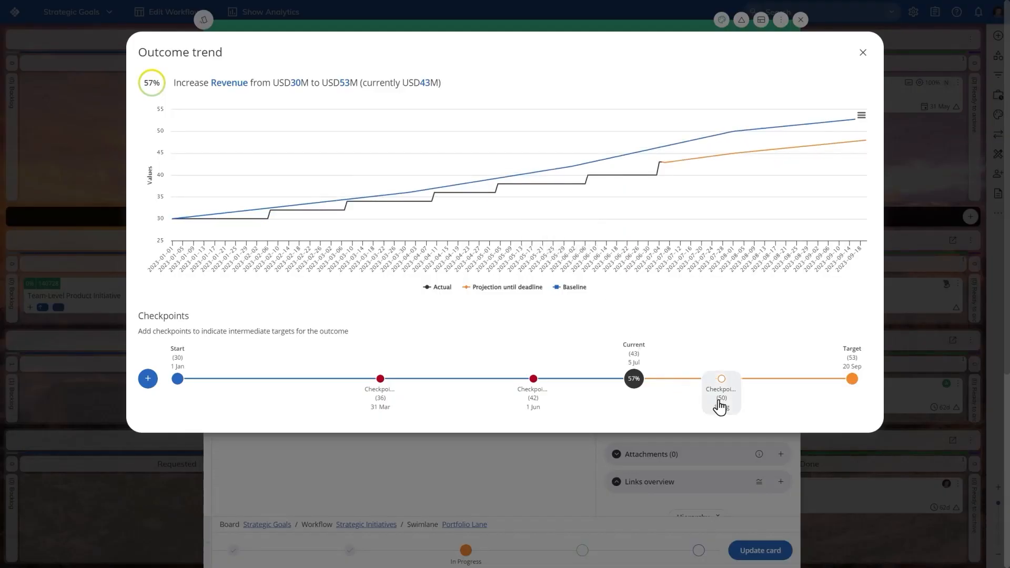
Compare the August checkpoint with the Revenue trend's projection and baseline, and save the updated card.
mouse_move(722, 407)
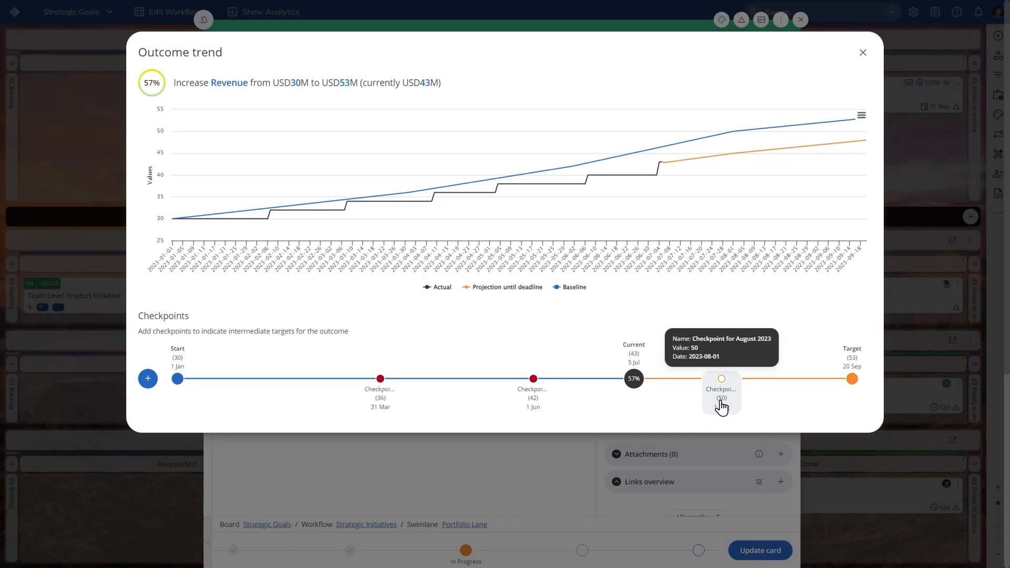
mouse_move(735, 188)
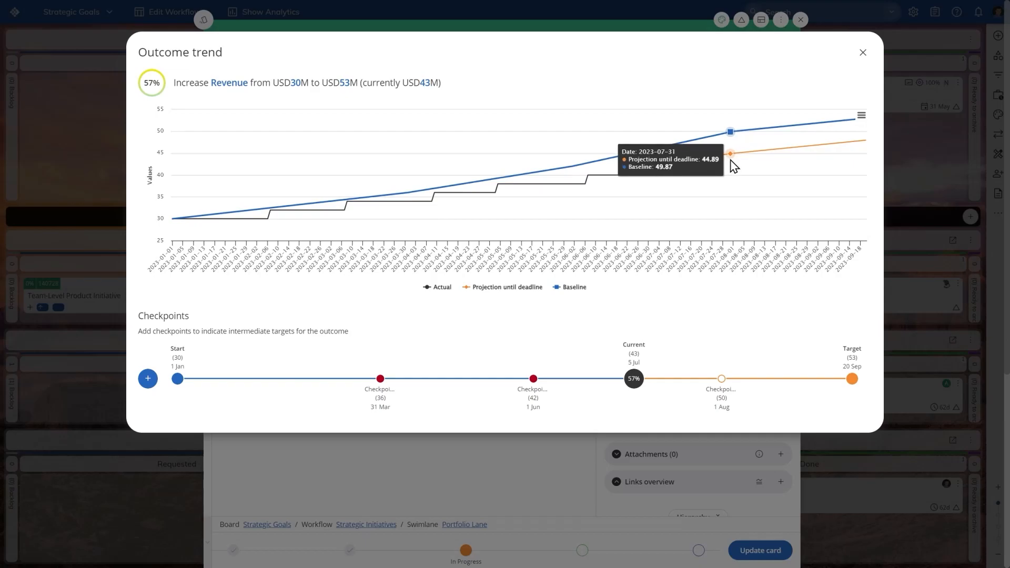
click(862, 53)
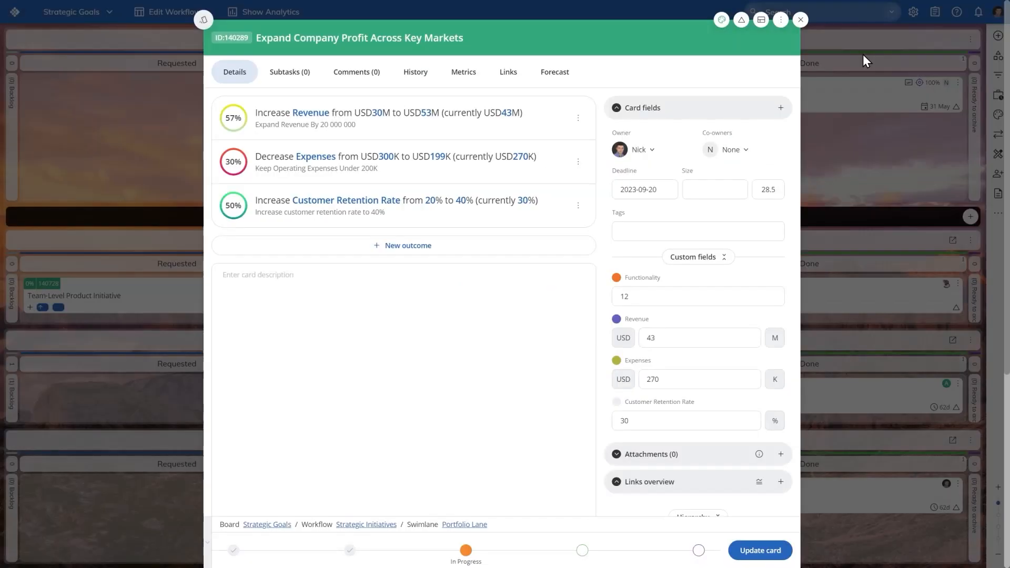
click(775, 552)
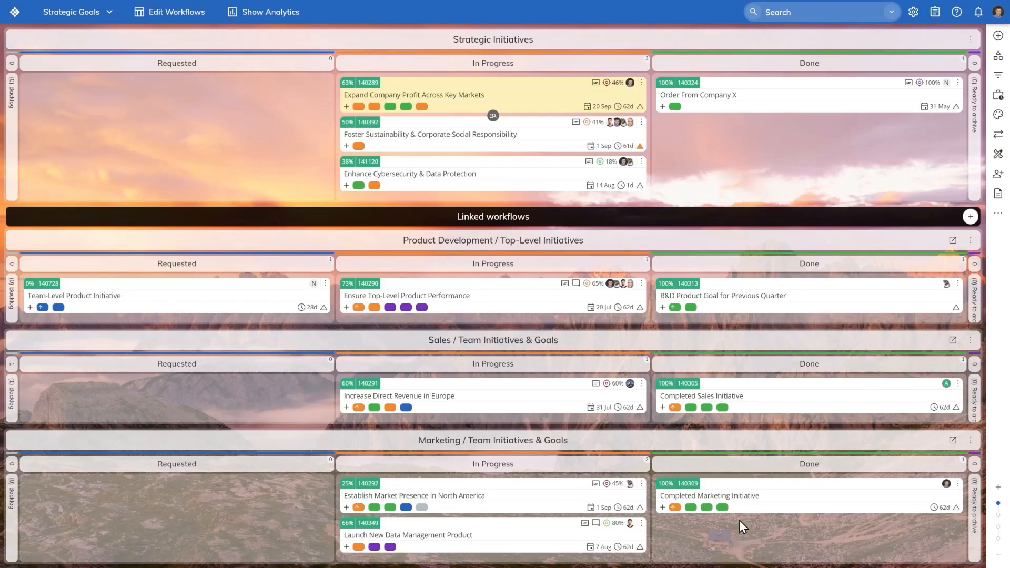
Show the outcome details of the Expand Company Profit Across Key Markets and Ensure Top-Level Product Performance cards on the board.
click(608, 84)
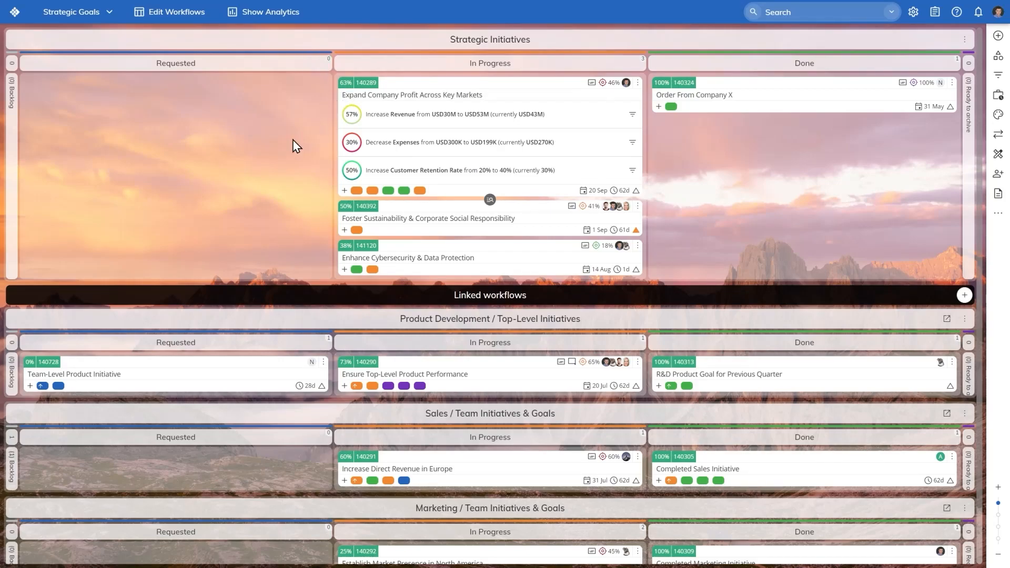
scroll(281, 151, down, 2)
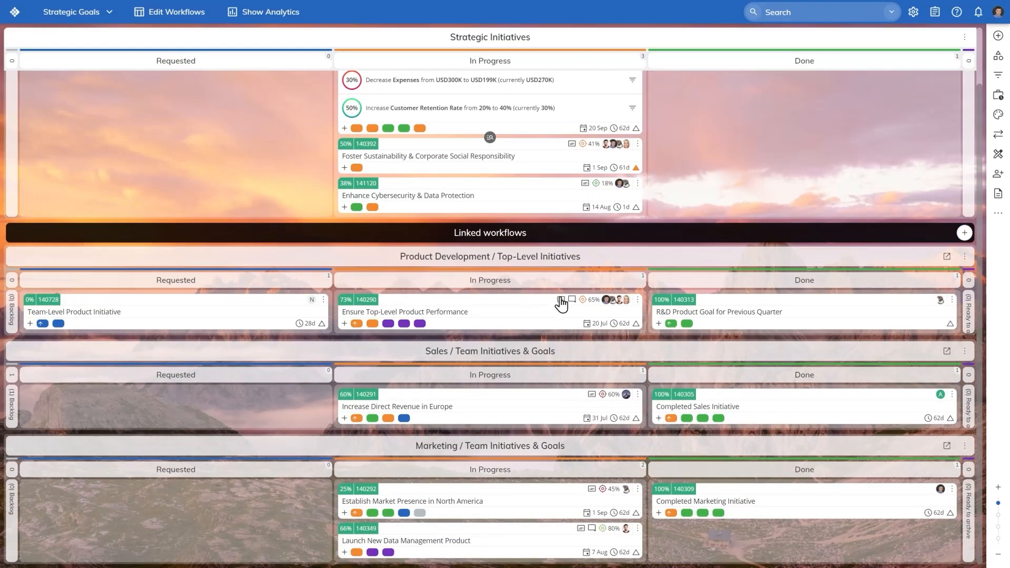
click(589, 302)
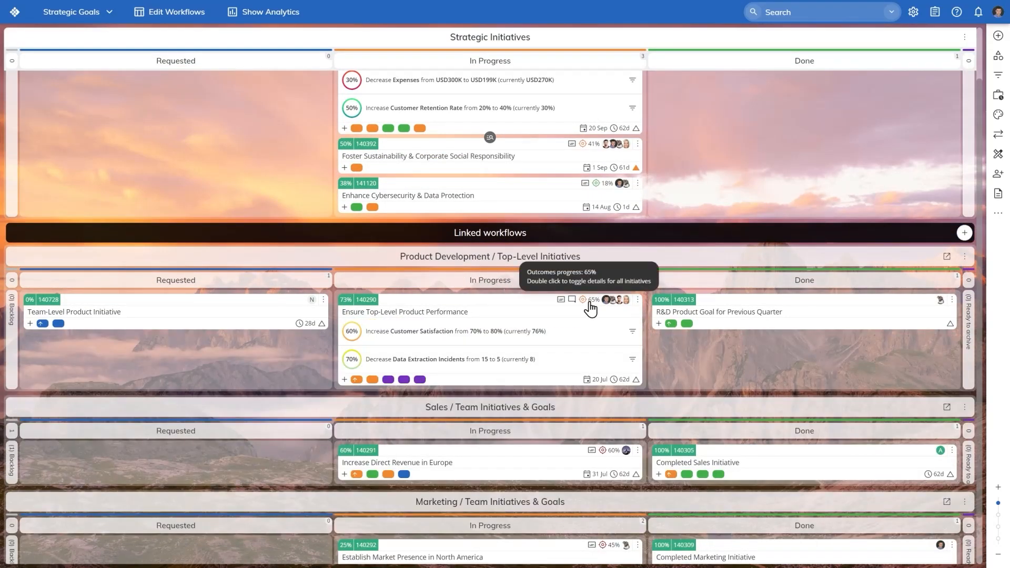
Show the outcome details of the Increase Direct Revenue in Europe and Establish Market Presence in North America cards.
scroll(605, 347, down, 1)
click(612, 401)
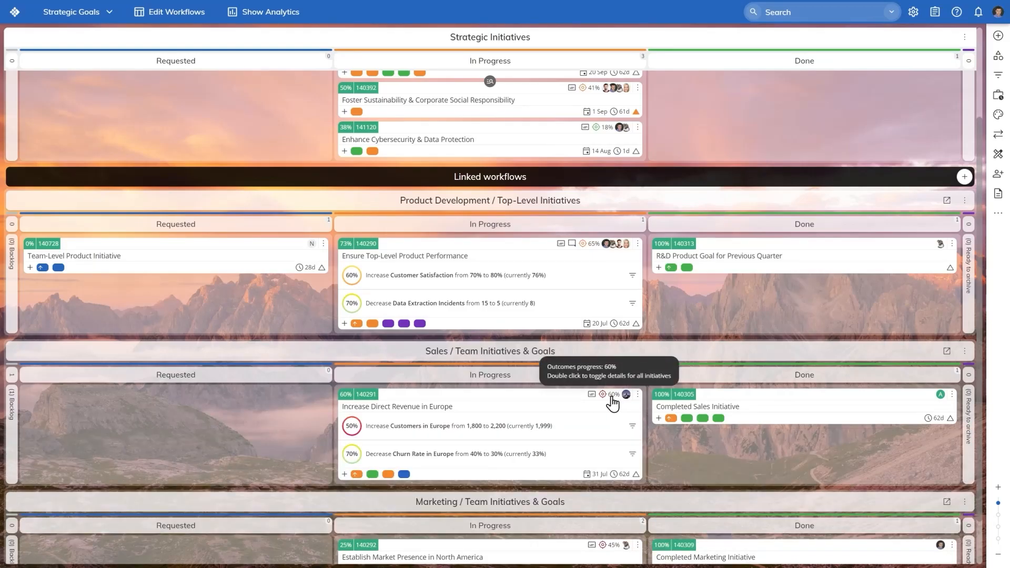
scroll(612, 400, down, 1)
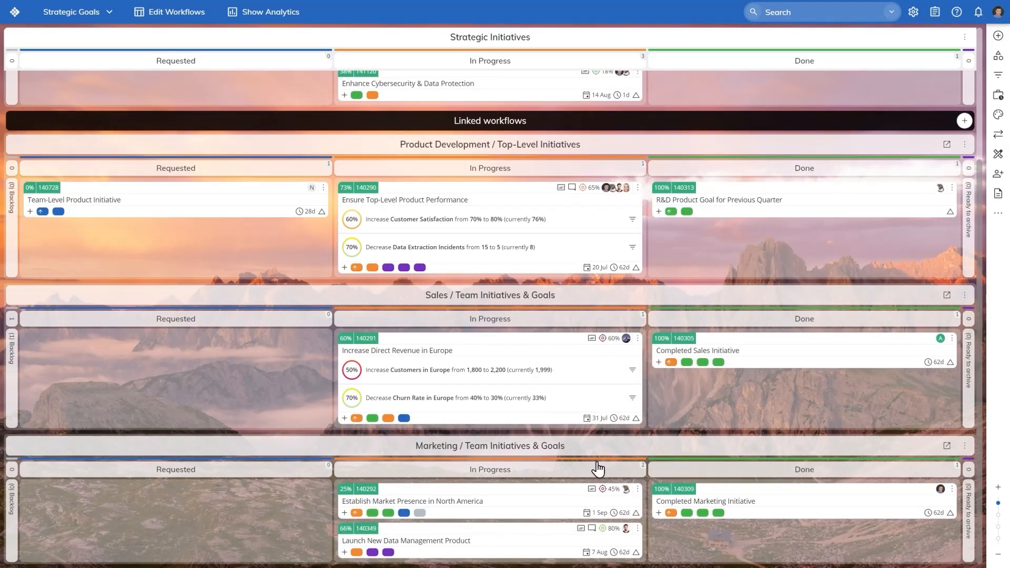
click(604, 488)
scroll(615, 489, down, 1)
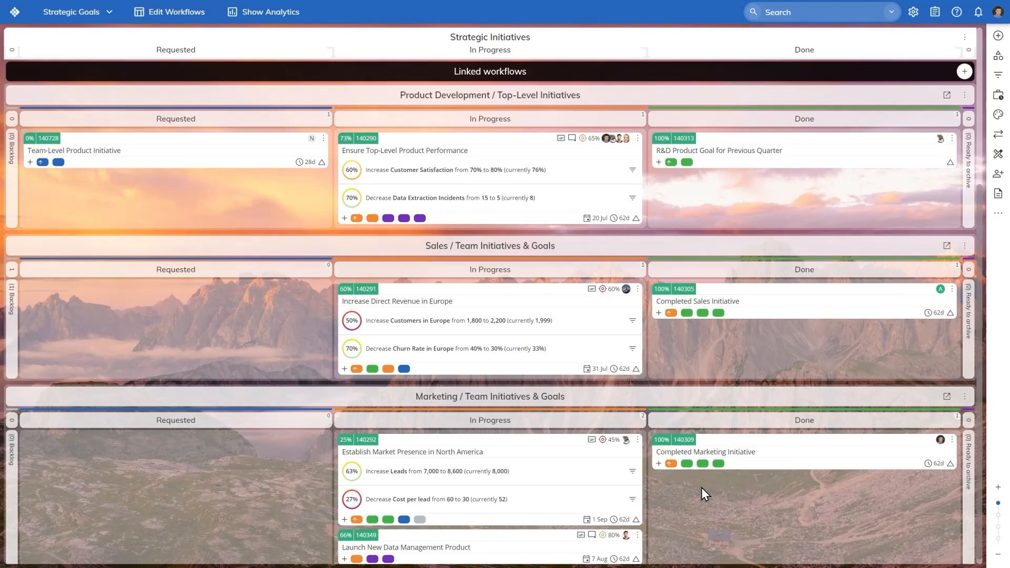
scroll(702, 487, down, 1)
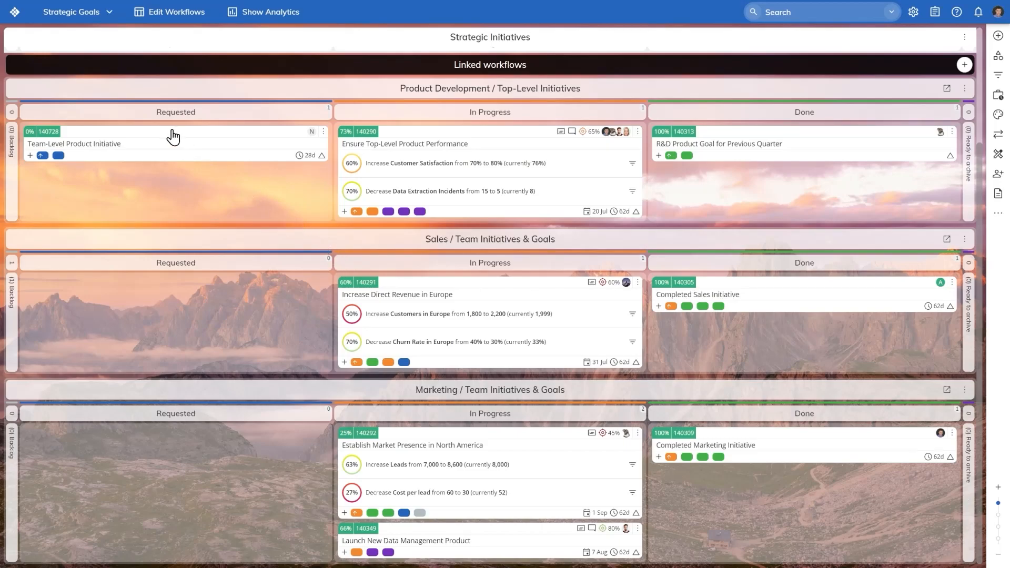
Return to the Company Management dashboard and view the Initiatives and Outcomes widget's charts and initiative table.
click(15, 15)
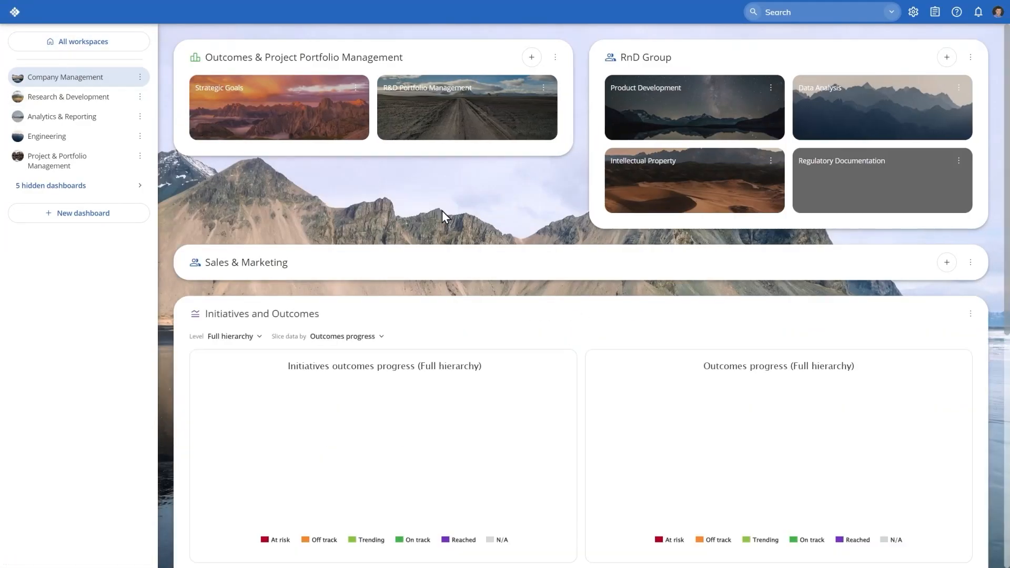
scroll(538, 222, down, 5)
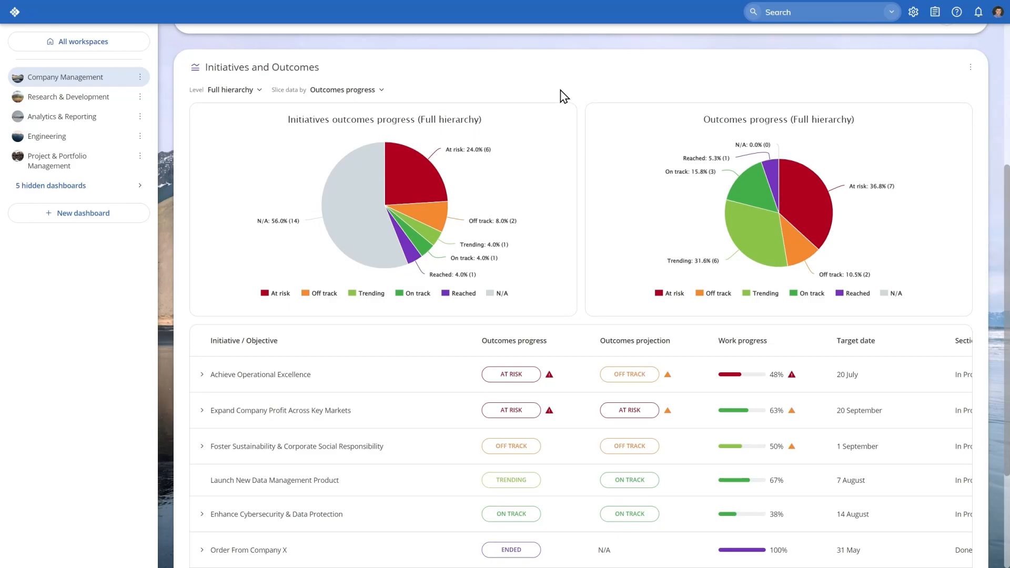
scroll(564, 96, down, 1)
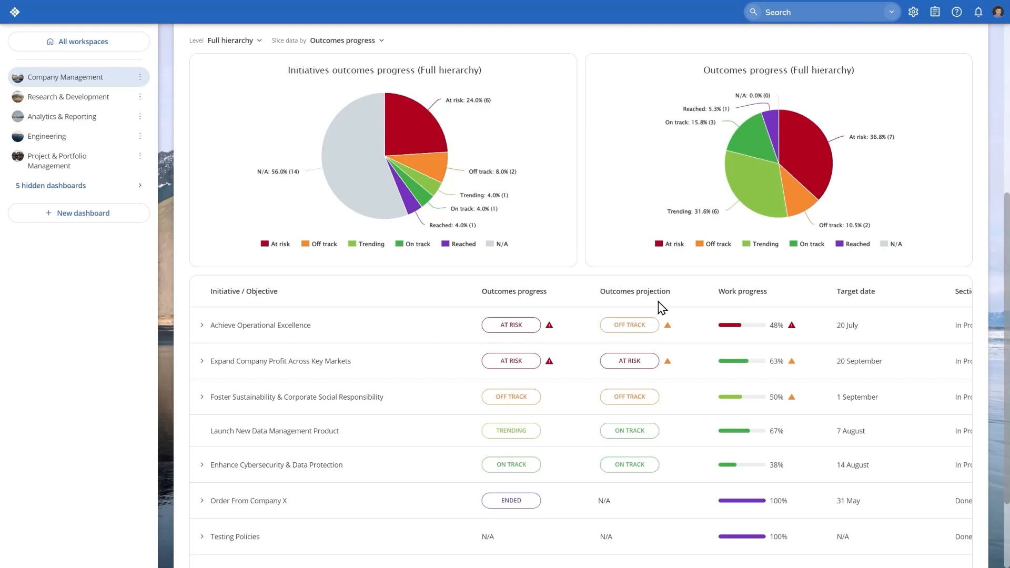
Examine the explanations behind the initiatives' outcomes progress statuses, outcomes projection statuses and child initiative warnings.
mouse_move(515, 335)
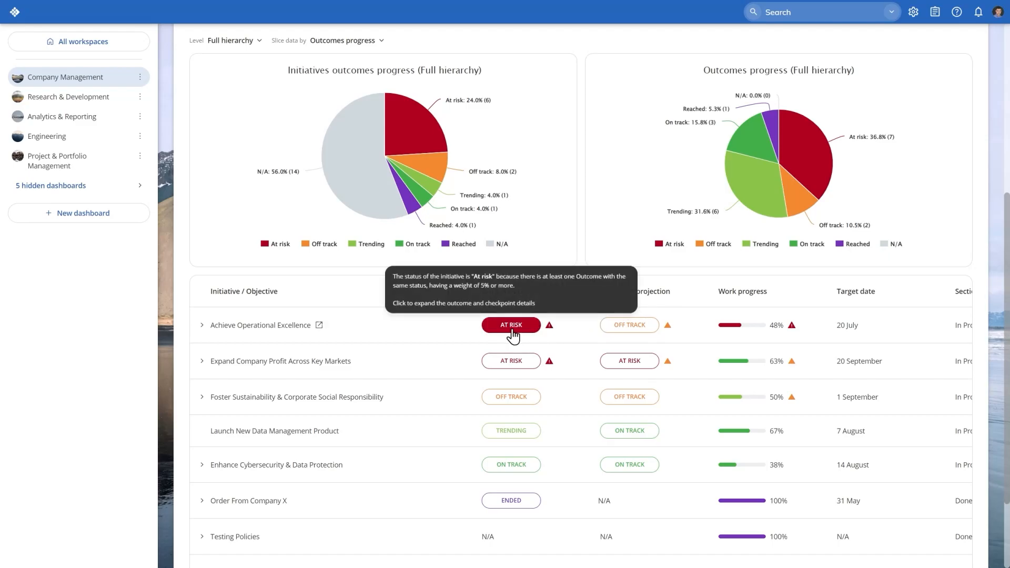
mouse_move(619, 335)
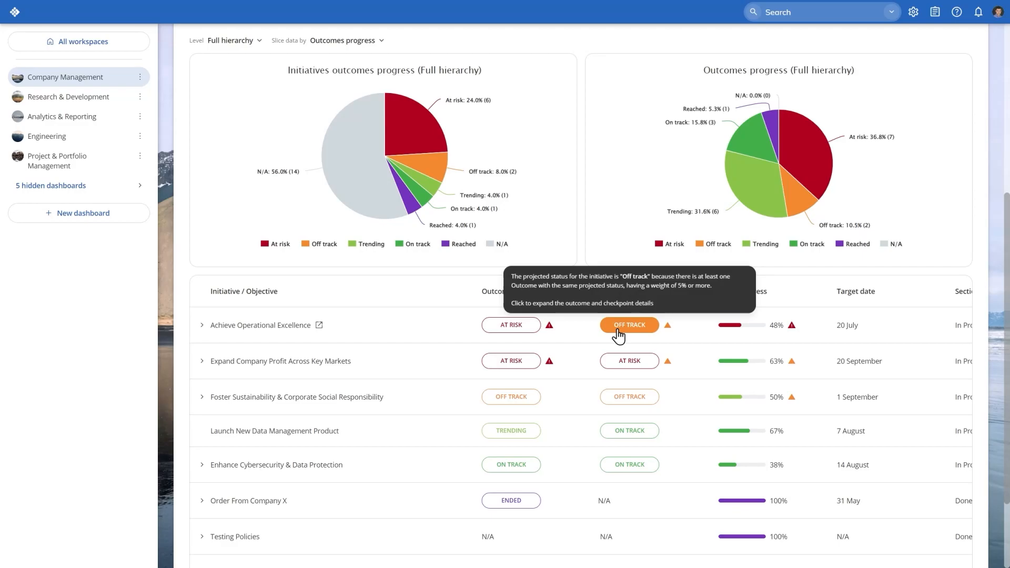
mouse_move(527, 441)
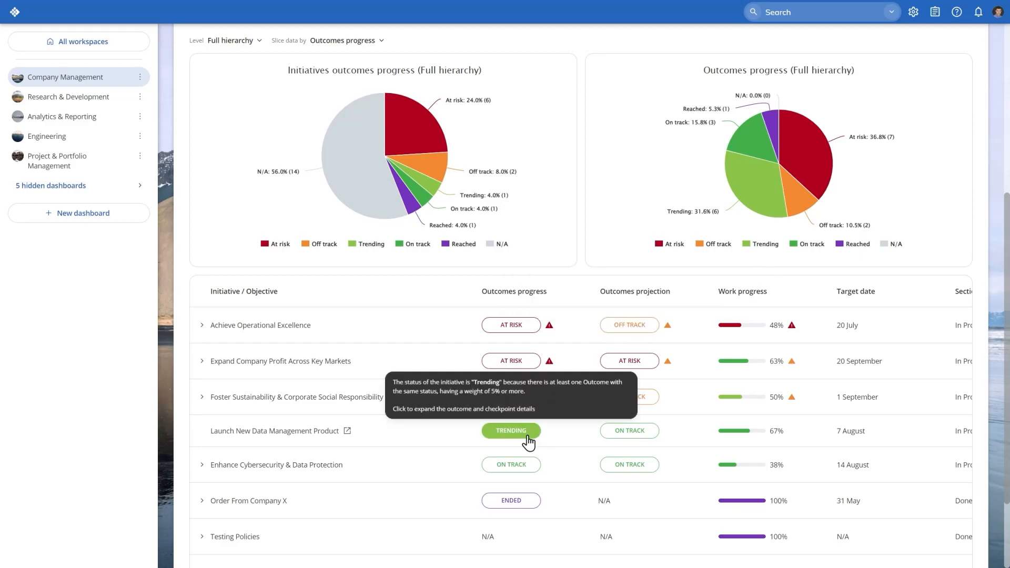
mouse_move(622, 443)
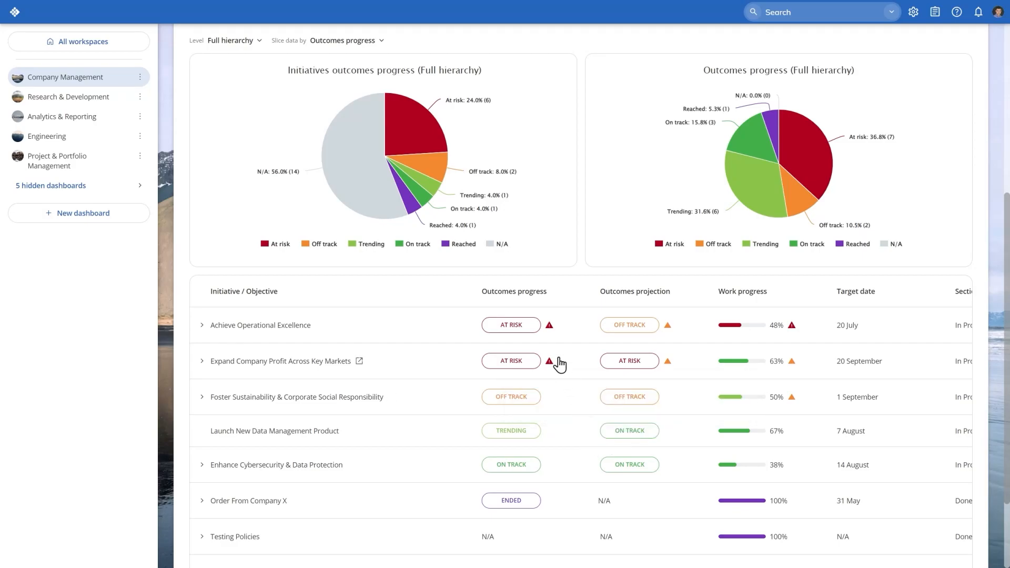
mouse_move(550, 330)
mouse_move(550, 362)
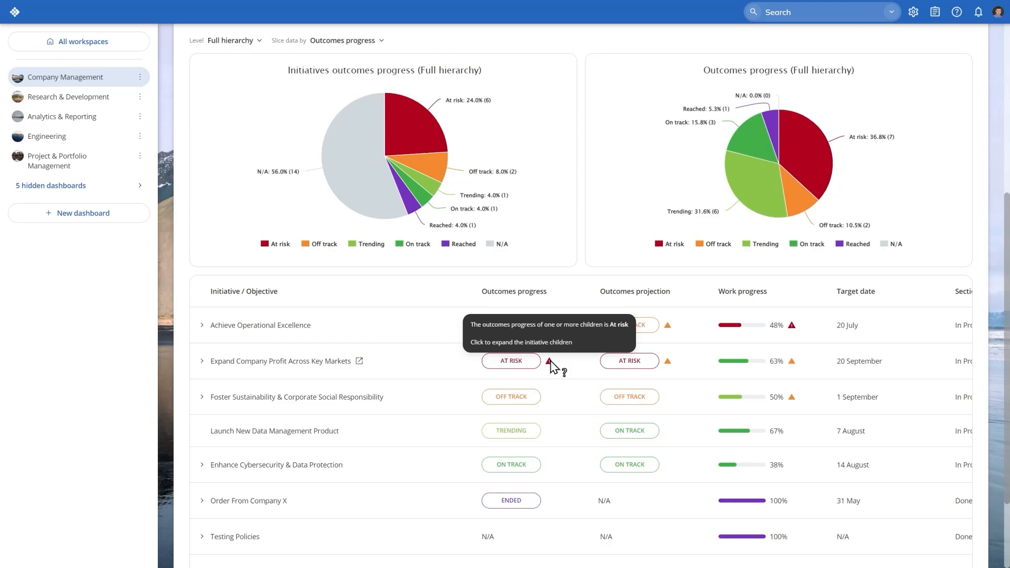
Expand the outcome and checkpoint details of Expand Company Profit Across Key Markets and examine their progress and projections.
mouse_move(510, 368)
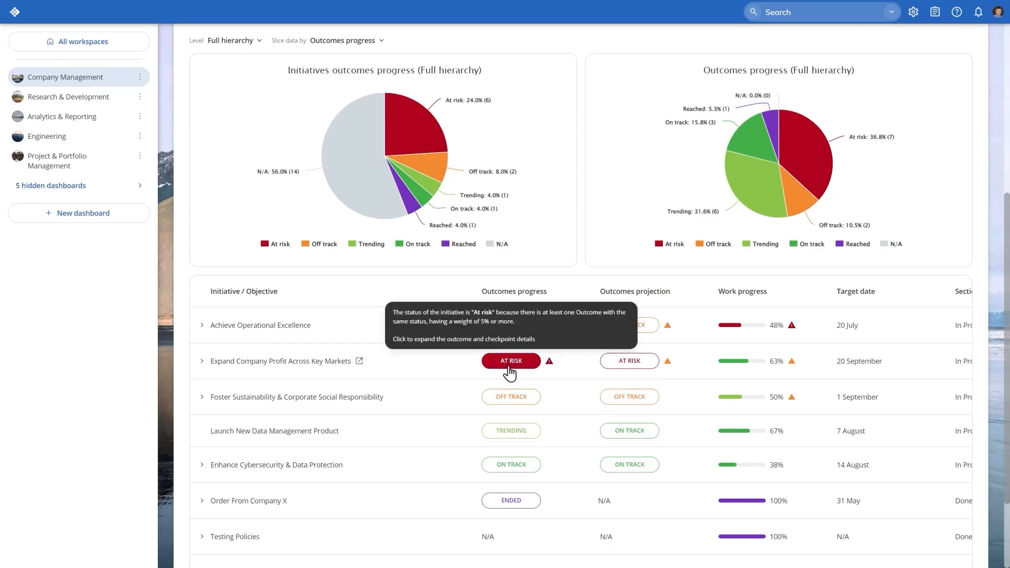
click(508, 367)
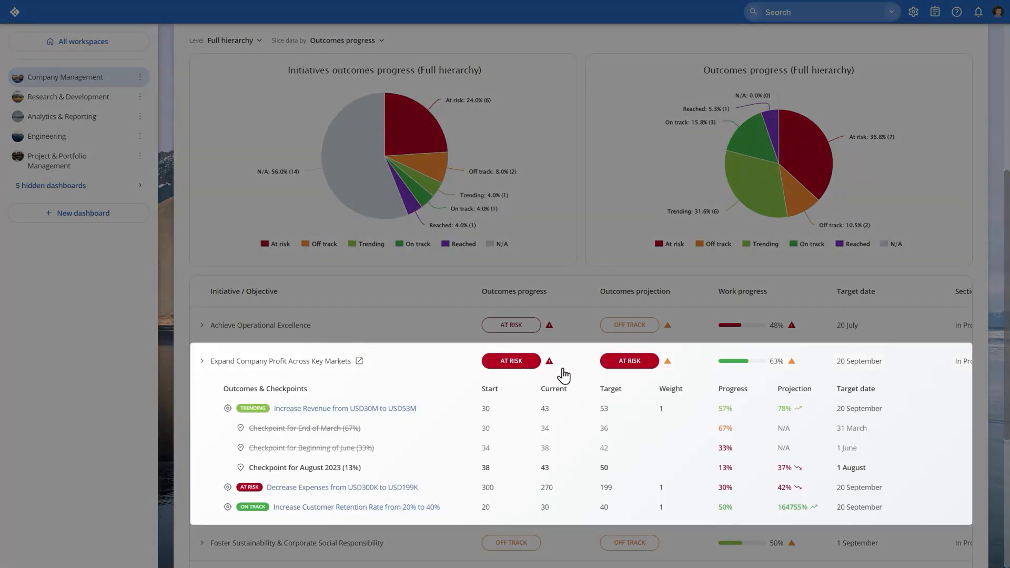
scroll(573, 375, down, 1)
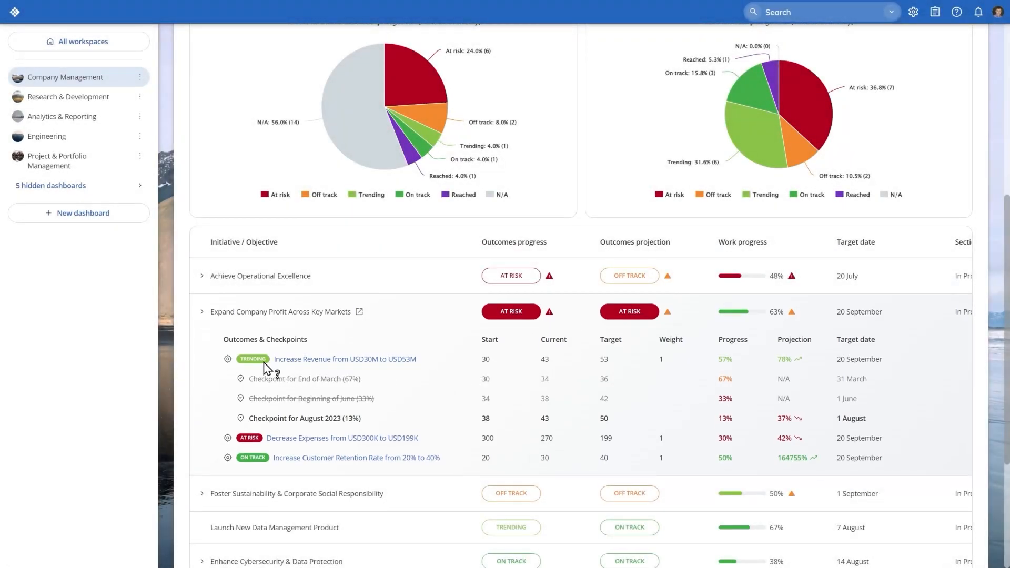
mouse_move(255, 363)
mouse_move(748, 316)
Filter the initiative table to At risk initiatives using the Initiatives outcomes progress chart, and review the filtered rows.
scroll(760, 331, up, 3)
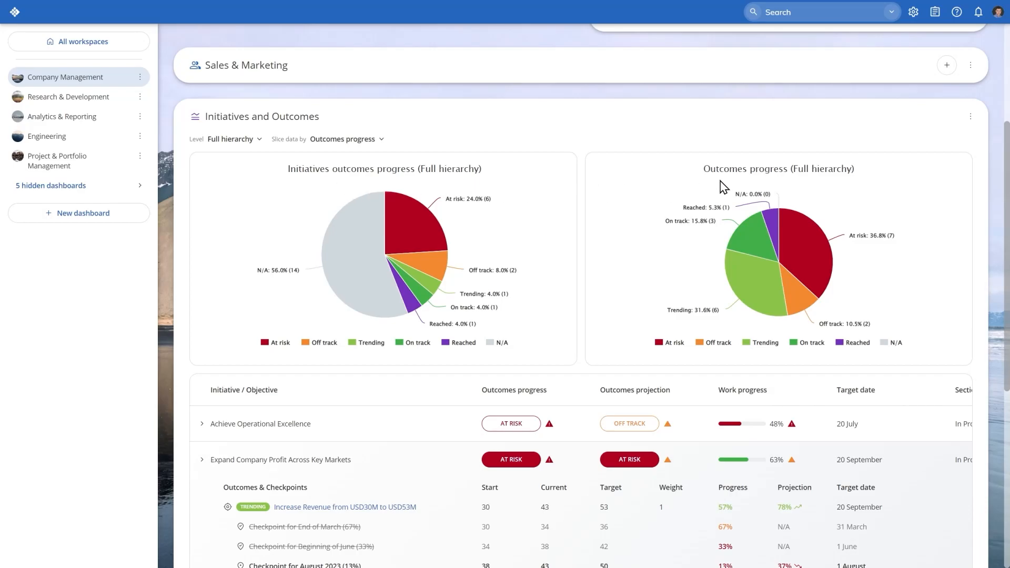
mouse_move(418, 234)
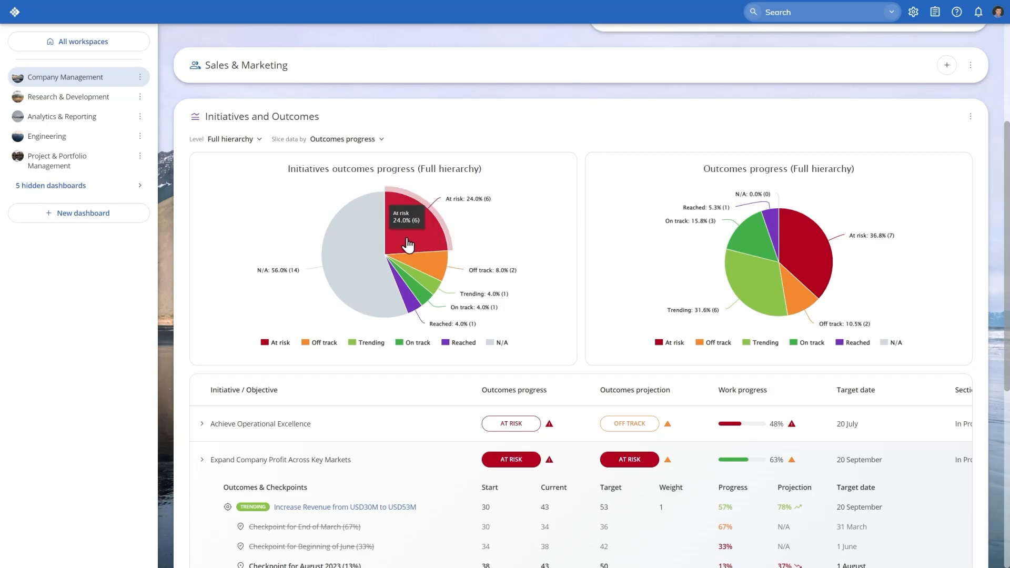
click(408, 243)
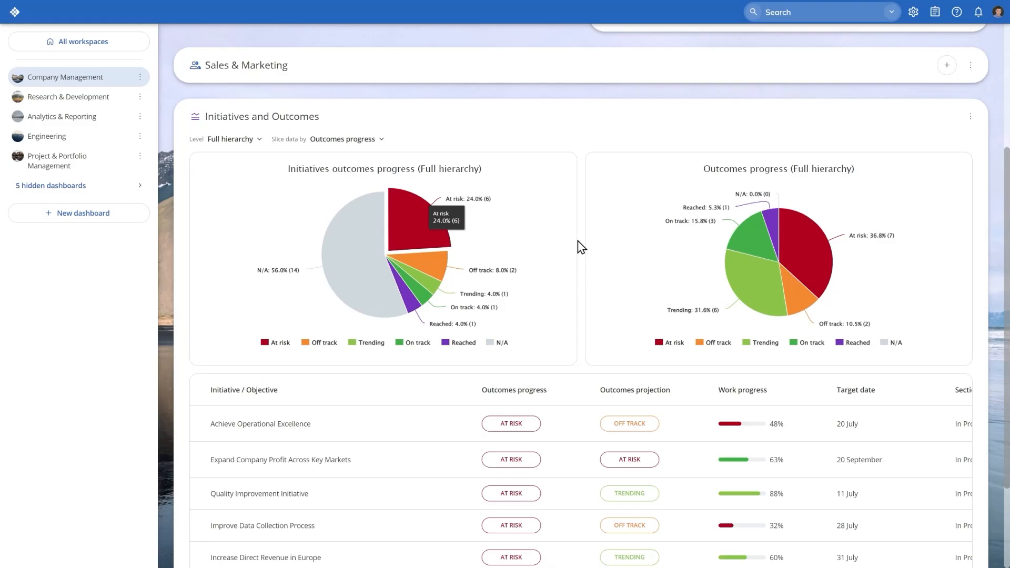
scroll(577, 240, down, 3)
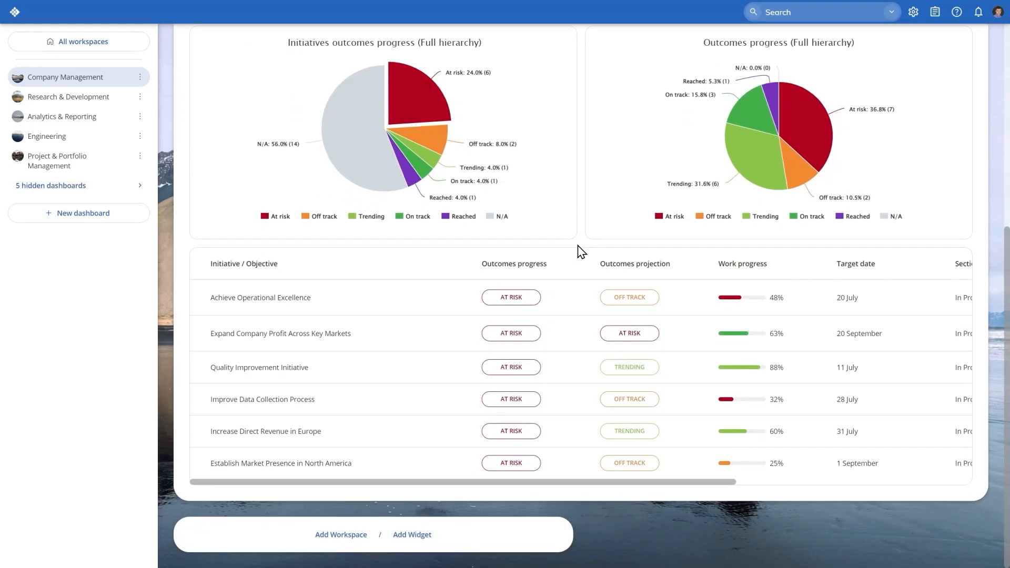
scroll(578, 245, up, 2)
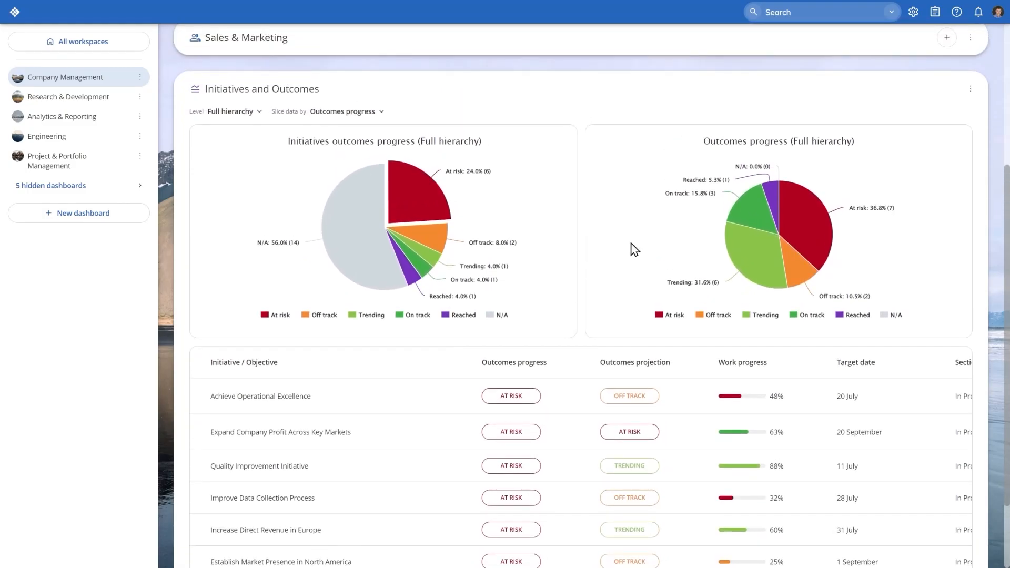
Filter the table by At risk outcomes using the Outcomes progress chart, and review each initiative's outcomes and checkpoints.
mouse_move(784, 243)
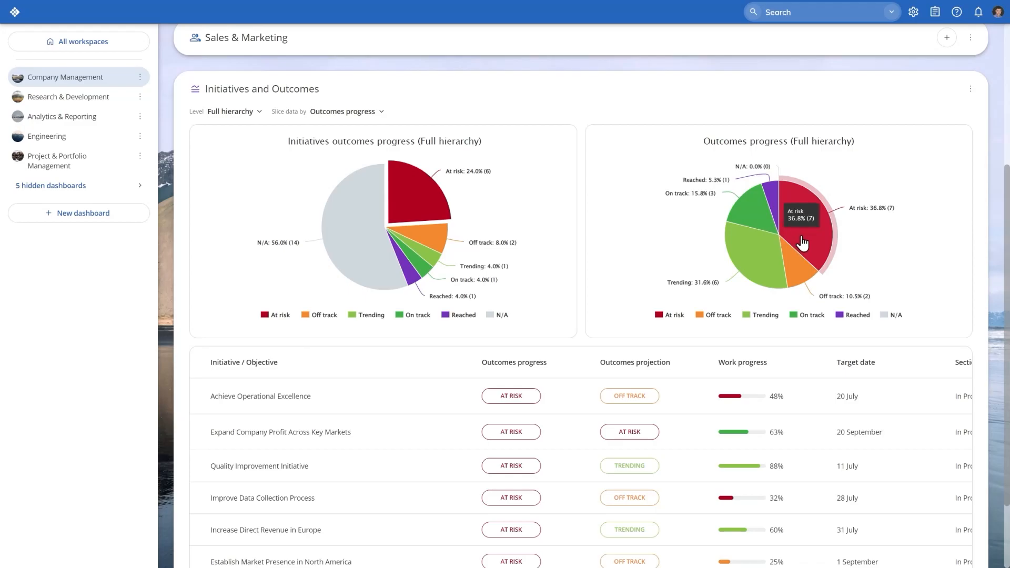
click(802, 243)
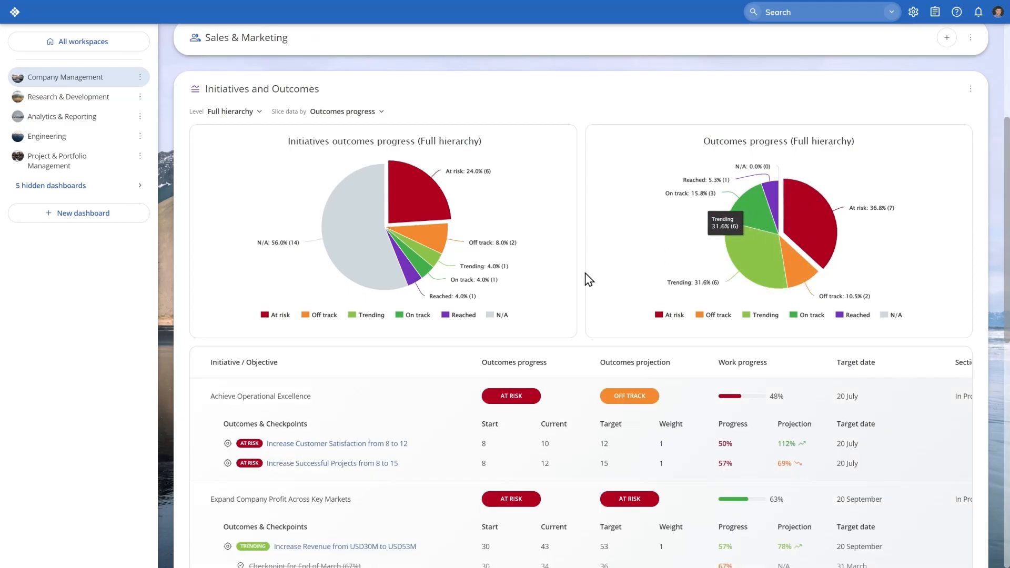
scroll(586, 280, down, 6)
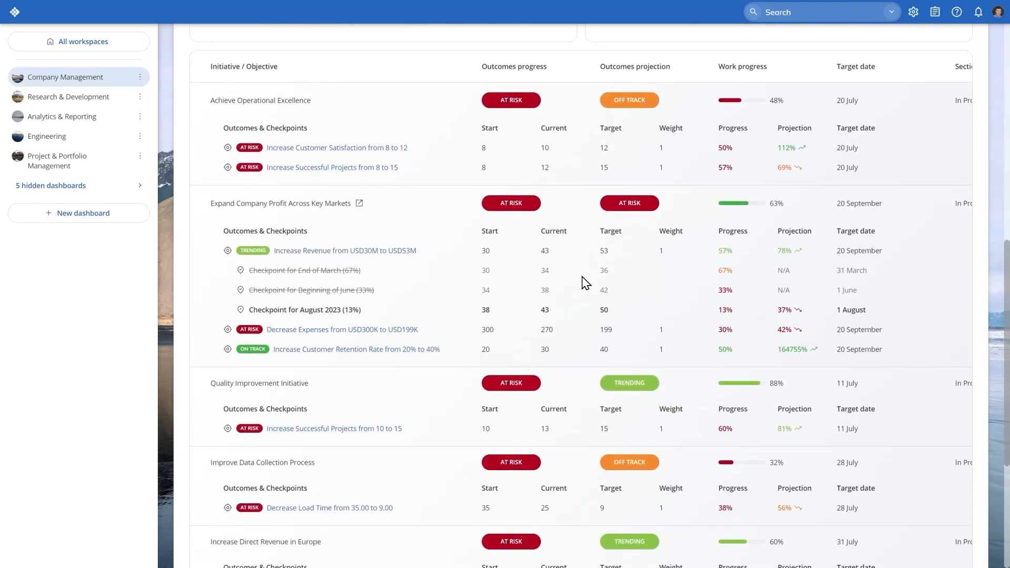
Slice the Initiatives and Outcomes widget's data first by Board name and finally by Workspace name.
scroll(586, 283, up, 7)
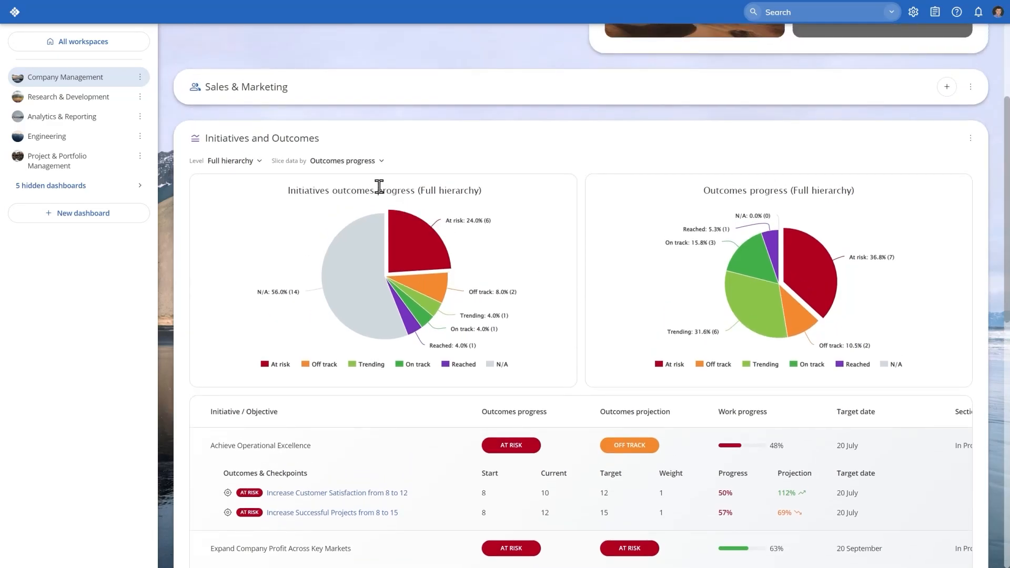
click(351, 163)
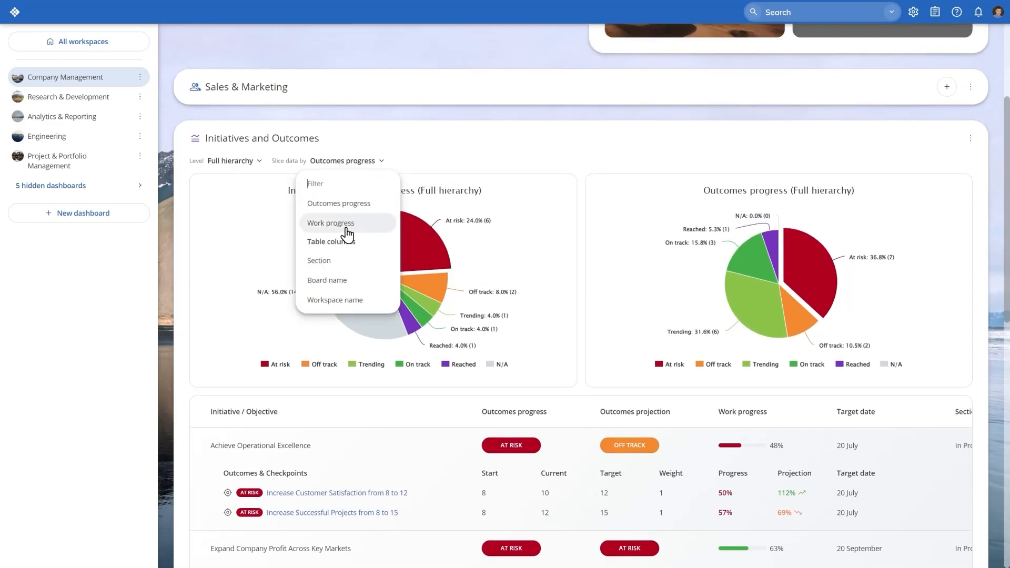
click(337, 282)
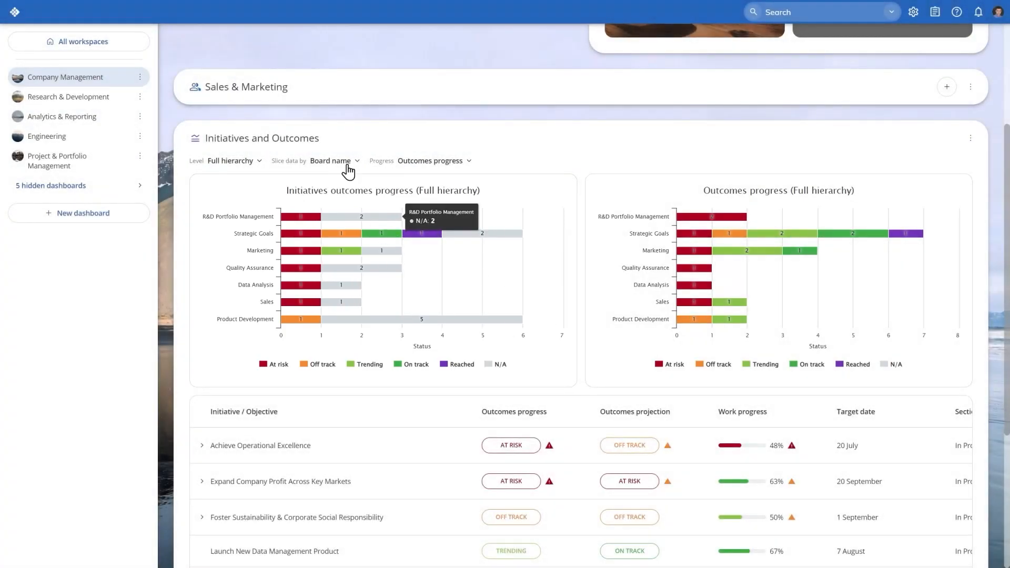
click(345, 164)
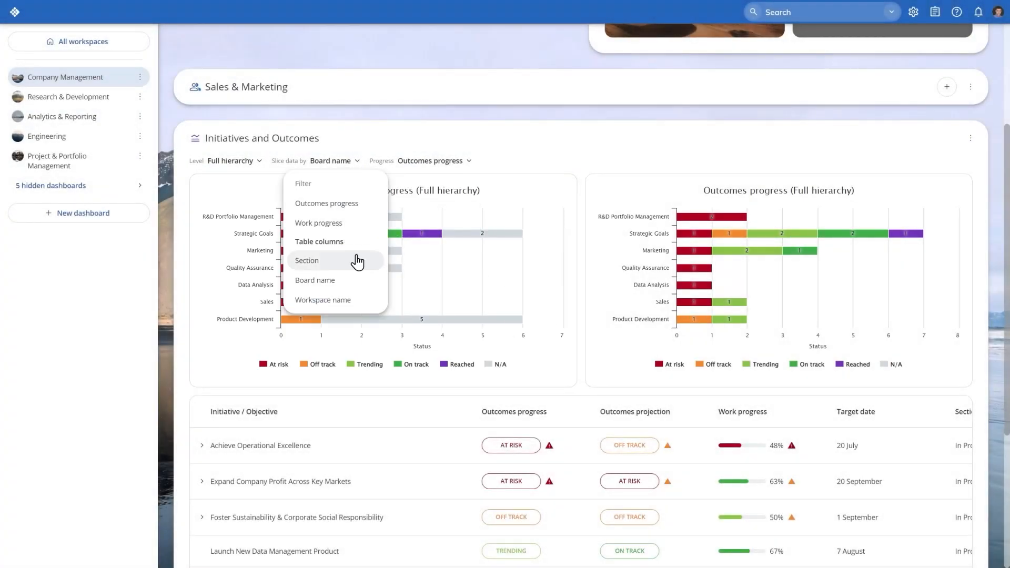
click(357, 301)
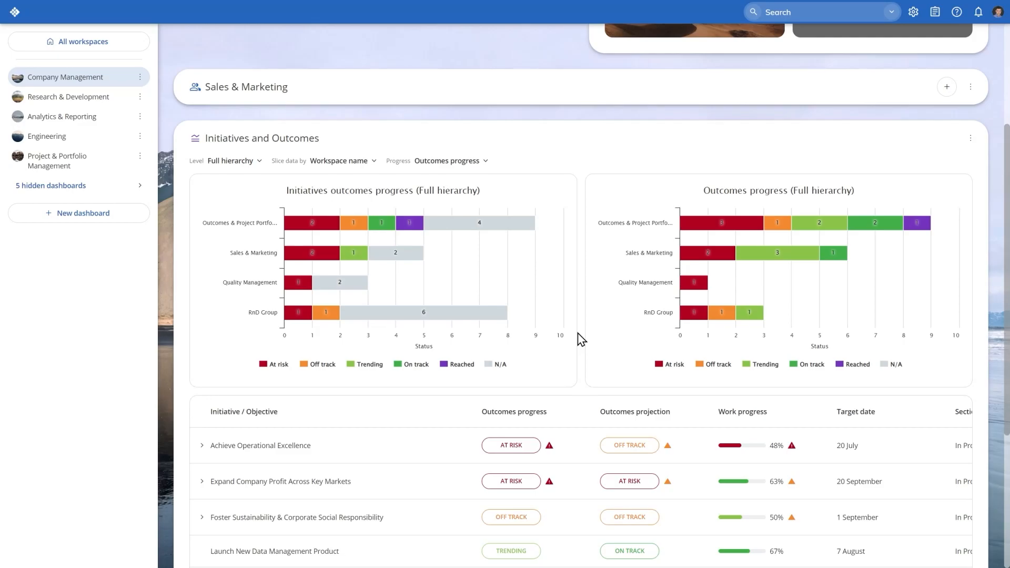
Open the Strategic Goals board from the Outcomes & Project Portfolio Management workspace.
scroll(581, 339, up, 1)
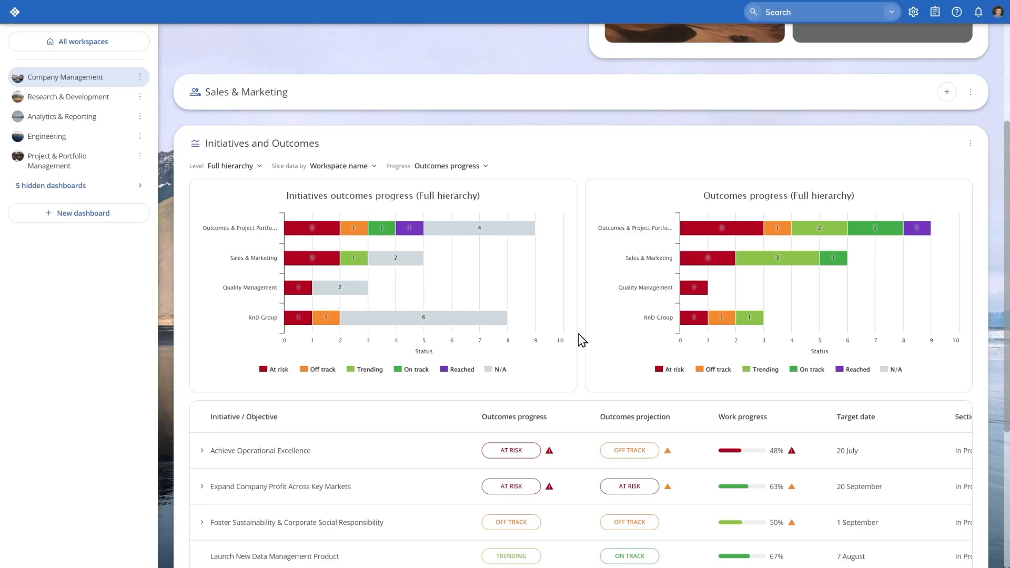
scroll(580, 339, up, 3)
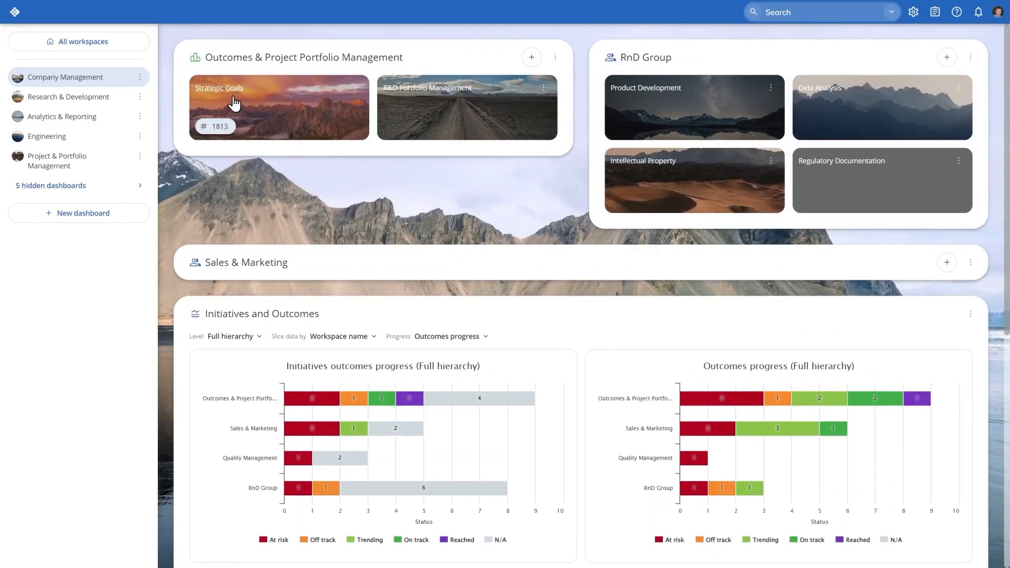
click(220, 87)
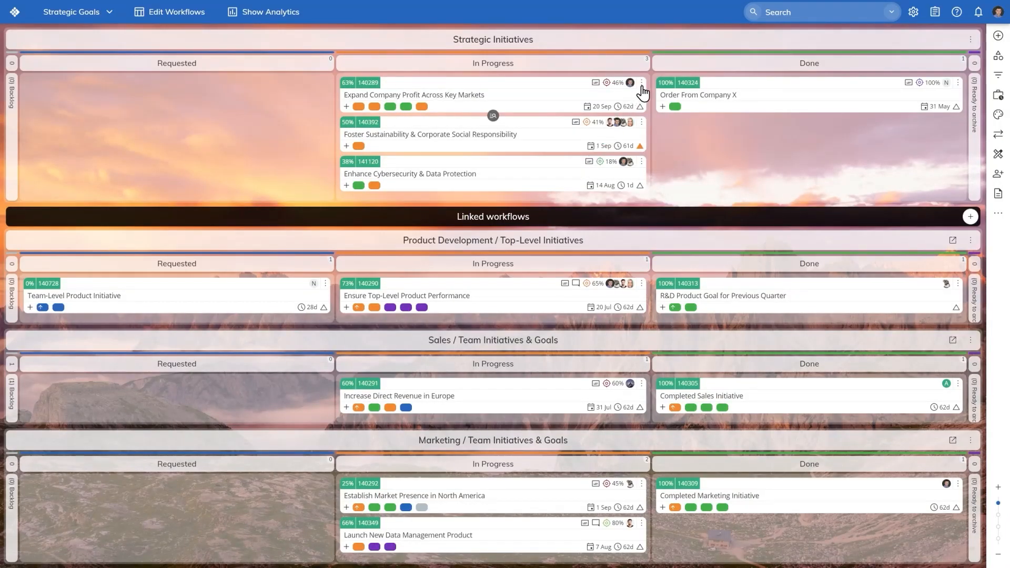
Show the initiative status of Expand Company Profit Across Key Markets and expand its hierarchy of linked initiatives and work items.
click(641, 83)
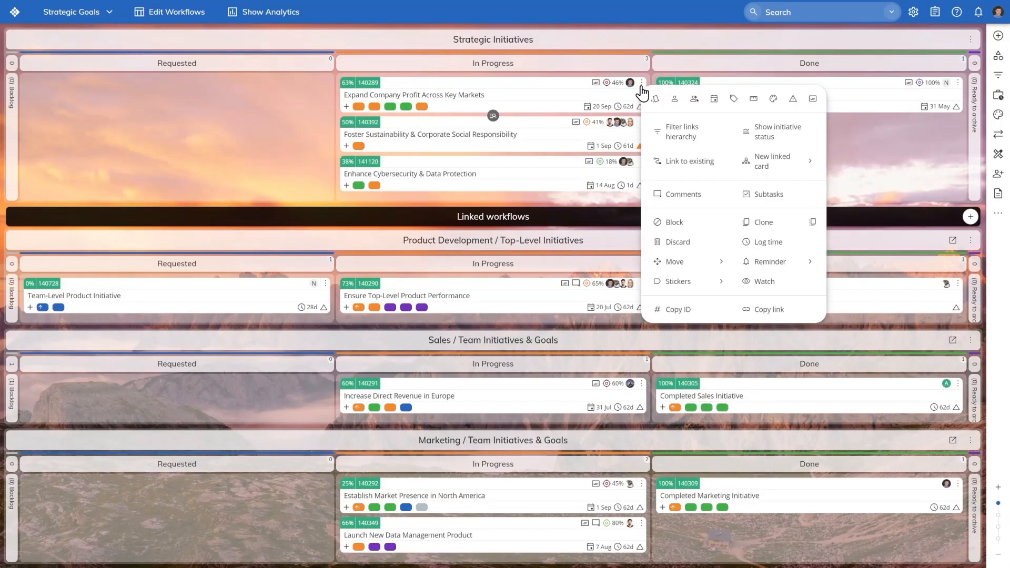
click(778, 141)
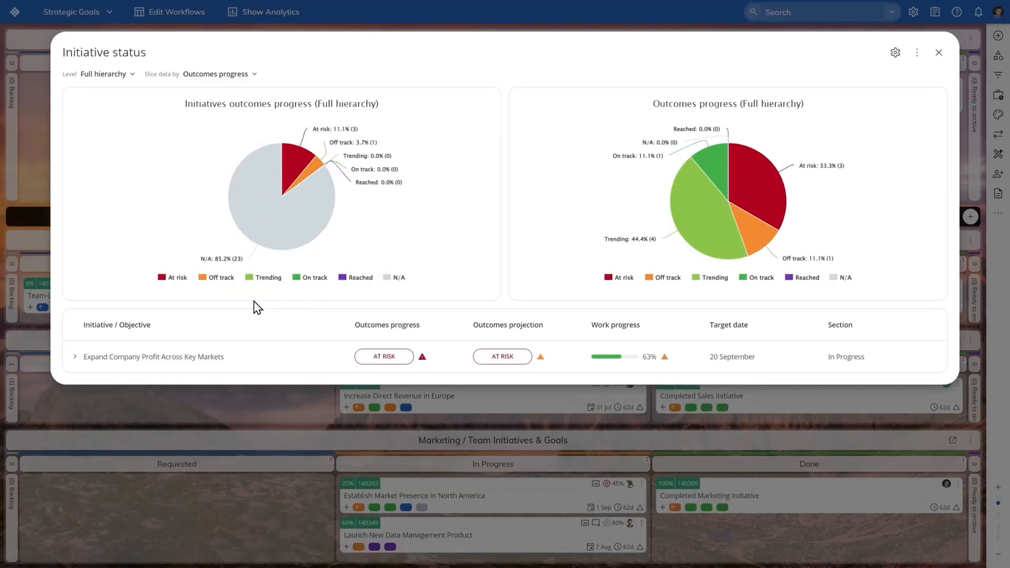
click(75, 357)
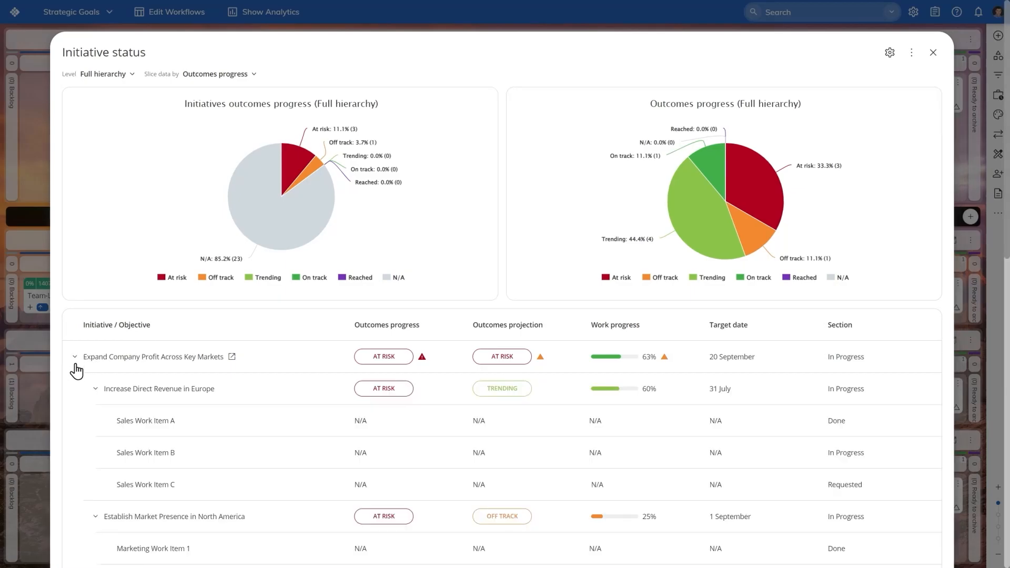
scroll(79, 379, down, 5)
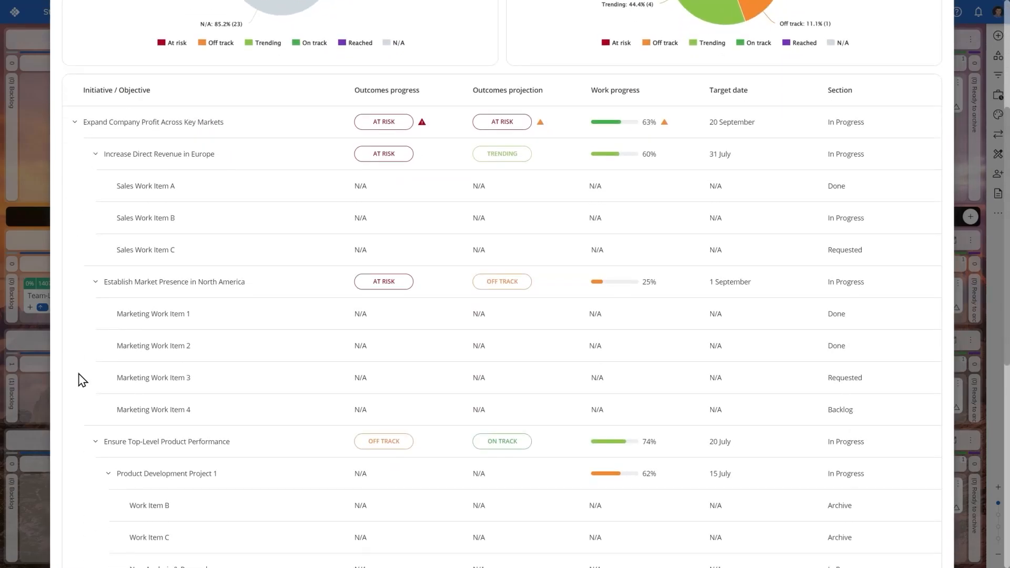
Review the full hierarchy of linked initiatives and work items under Expand Company Profit Across Key Markets.
scroll(82, 380, down, 4)
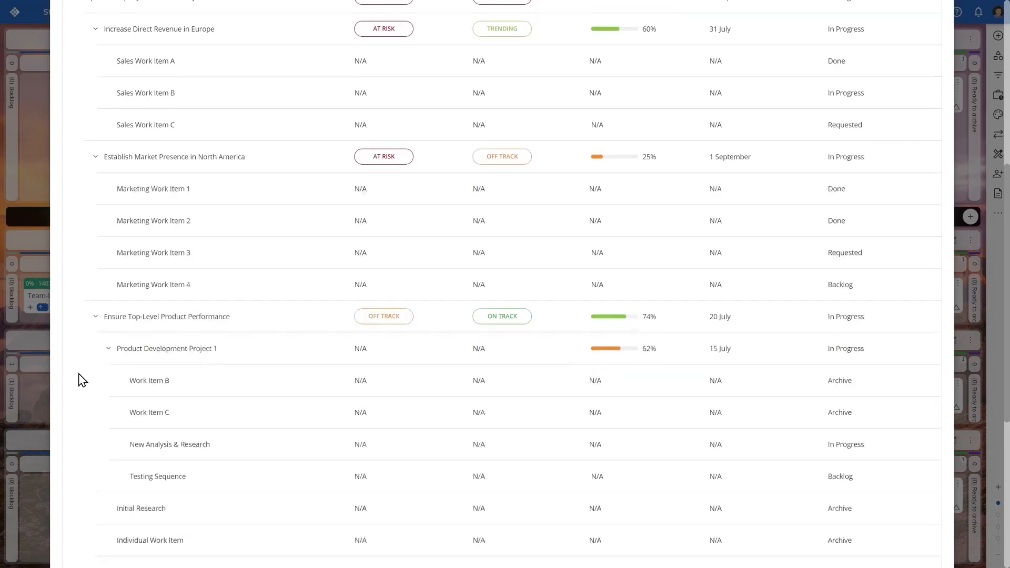
scroll(82, 380, down, 3)
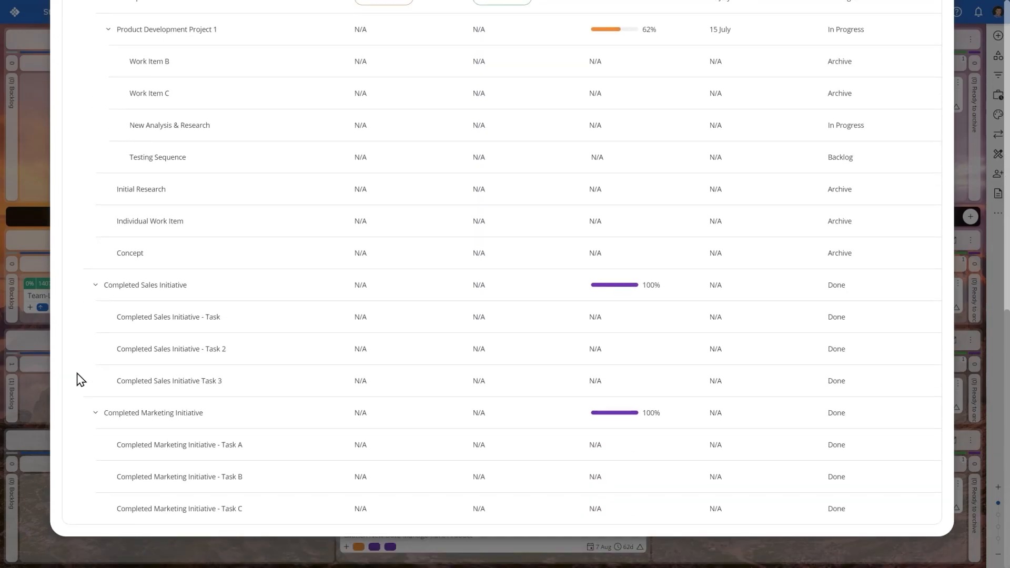
scroll(77, 374, up, 10)
scroll(77, 373, up, 2)
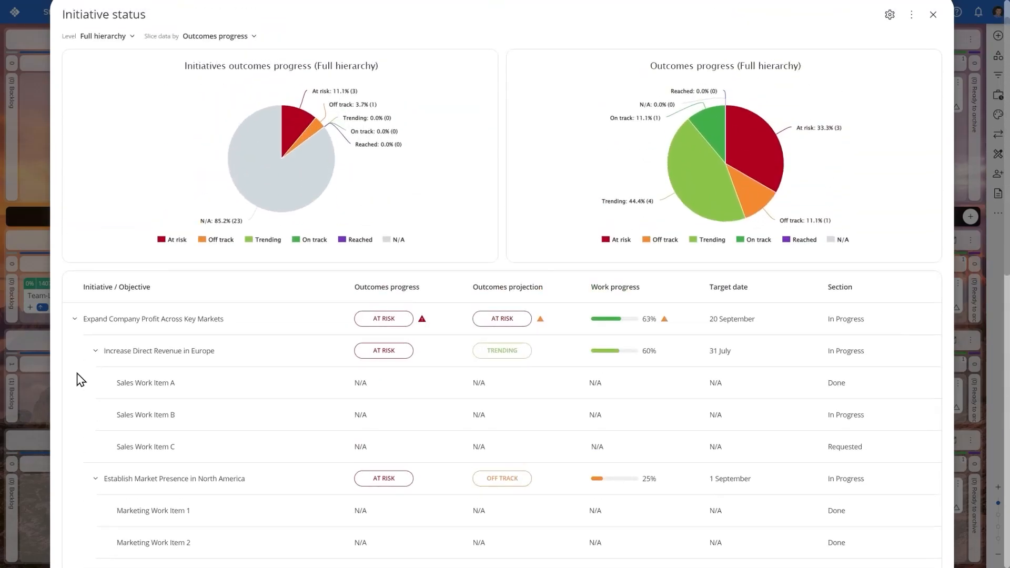
Leave the initiative status report and show the workflow status of the Strategic Initiatives workflow.
click(932, 15)
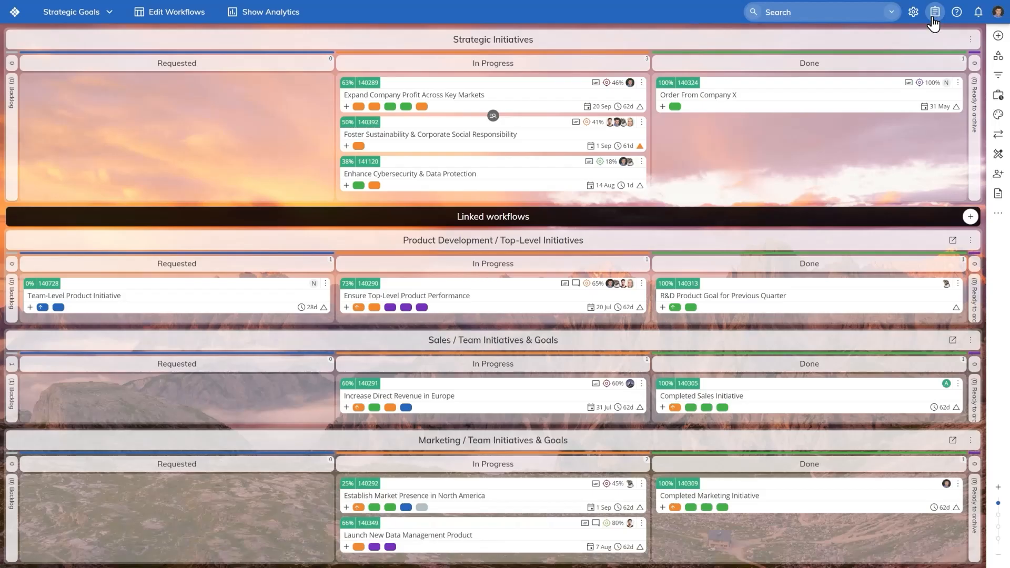
click(971, 39)
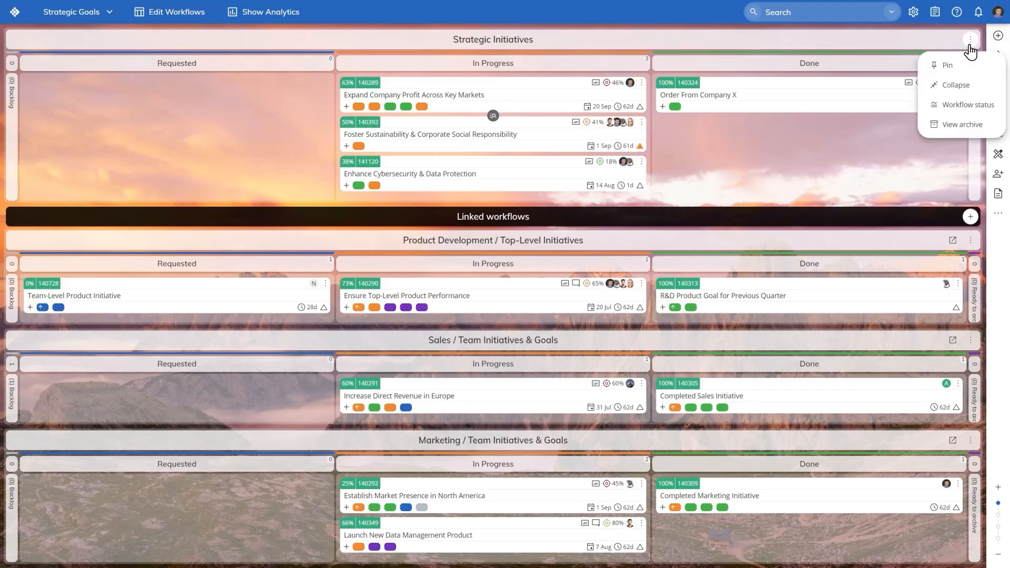
click(971, 105)
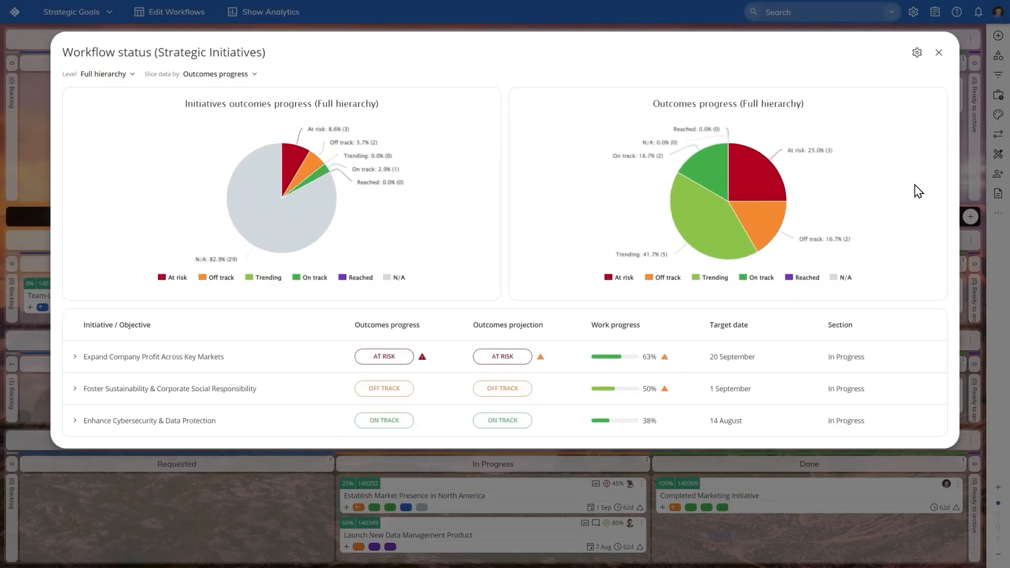
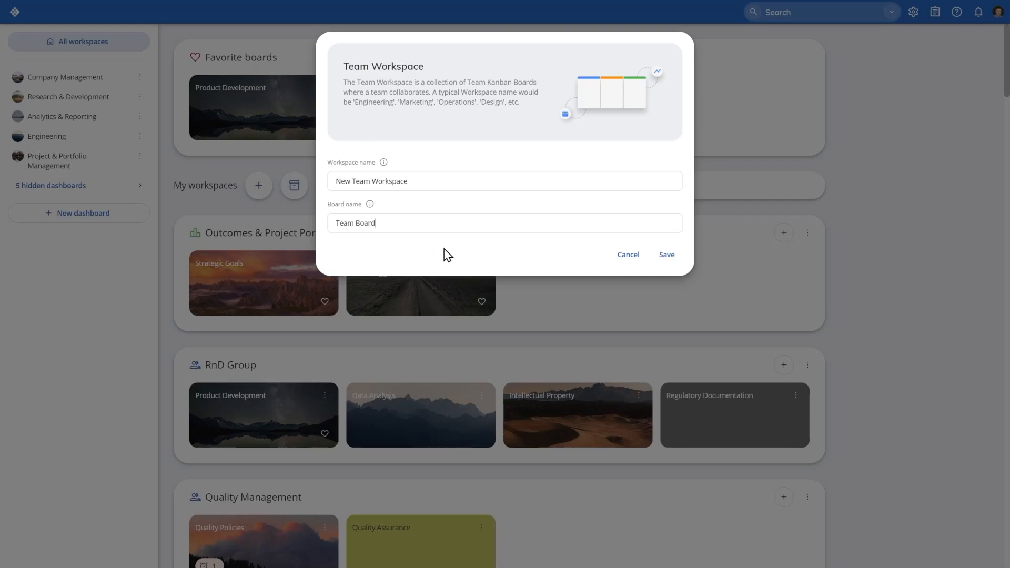
Save the team workspace New Team Workspace with the board Team Board, and open that board.
click(664, 257)
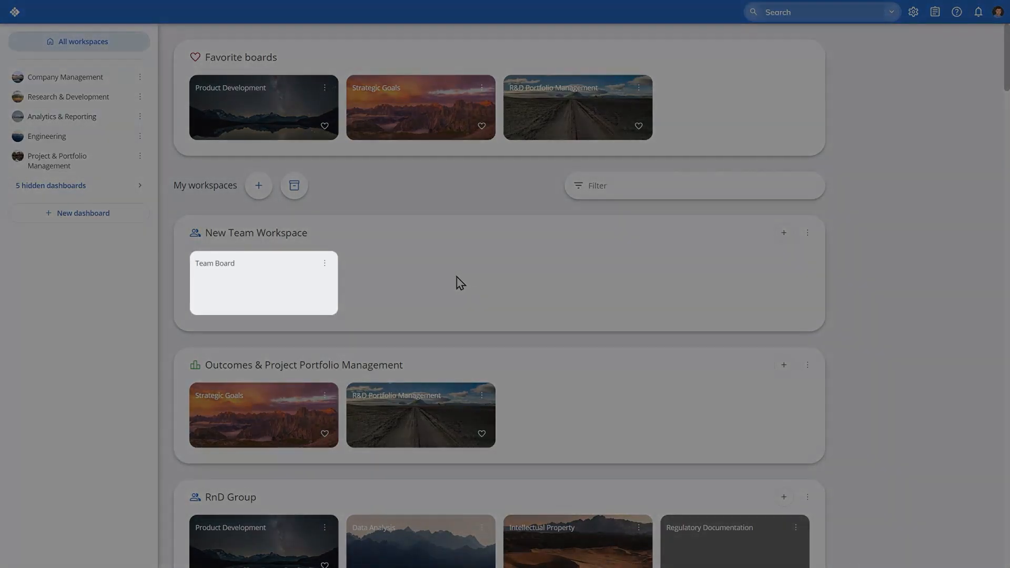
click(226, 268)
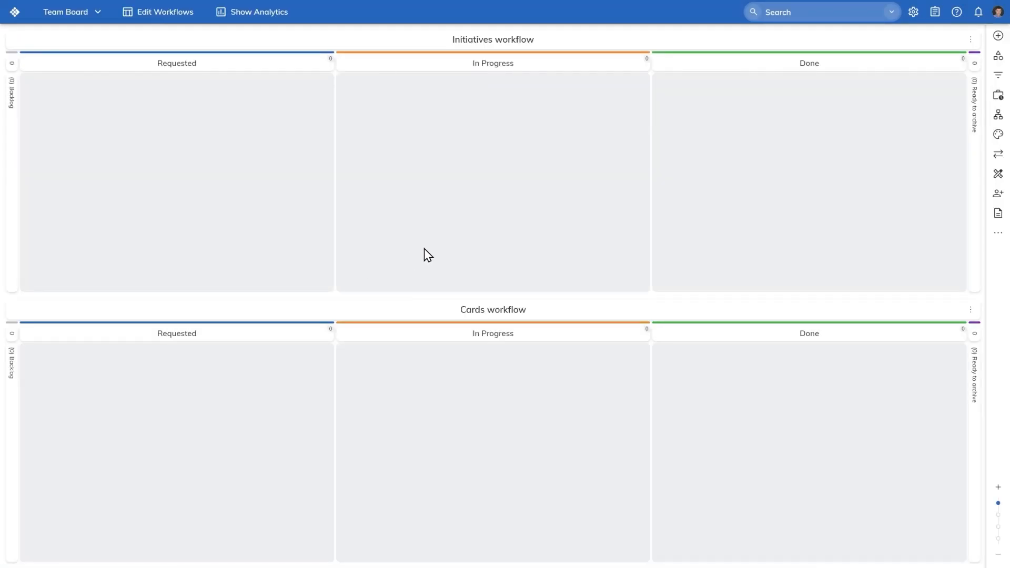
Apply the orange-sky mountain wallpaper to Team Board in high quality.
click(995, 138)
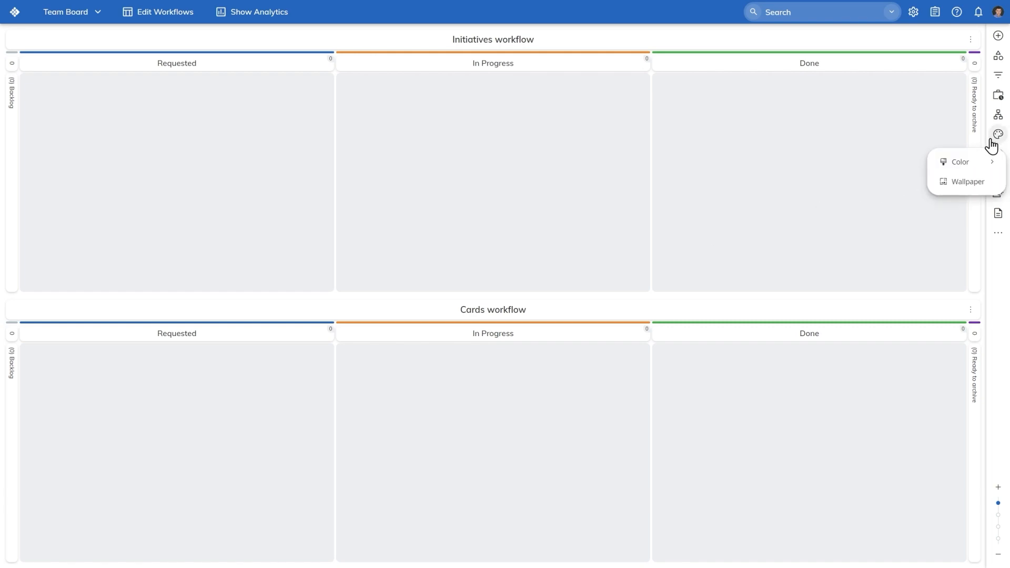
click(988, 190)
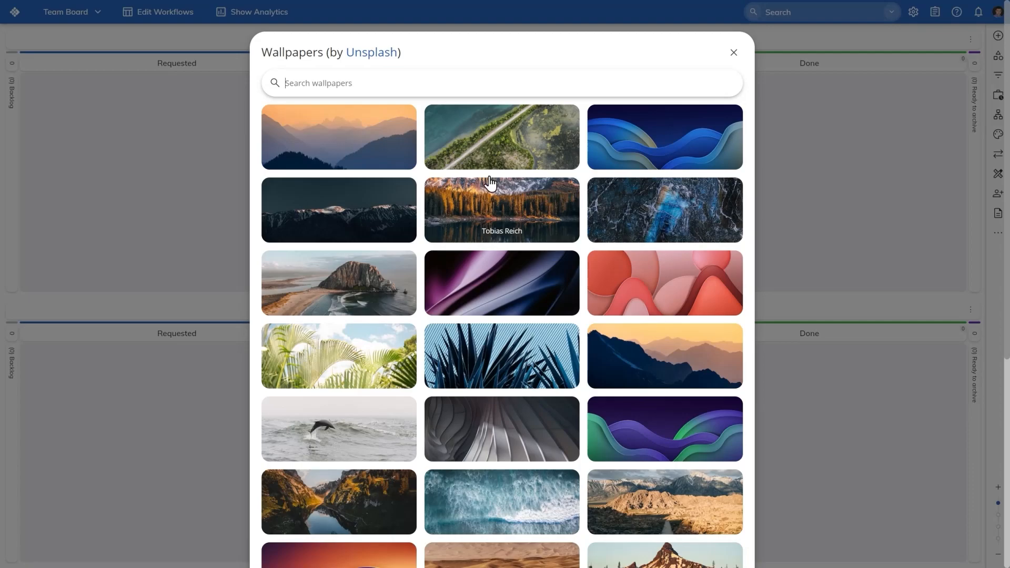
click(373, 141)
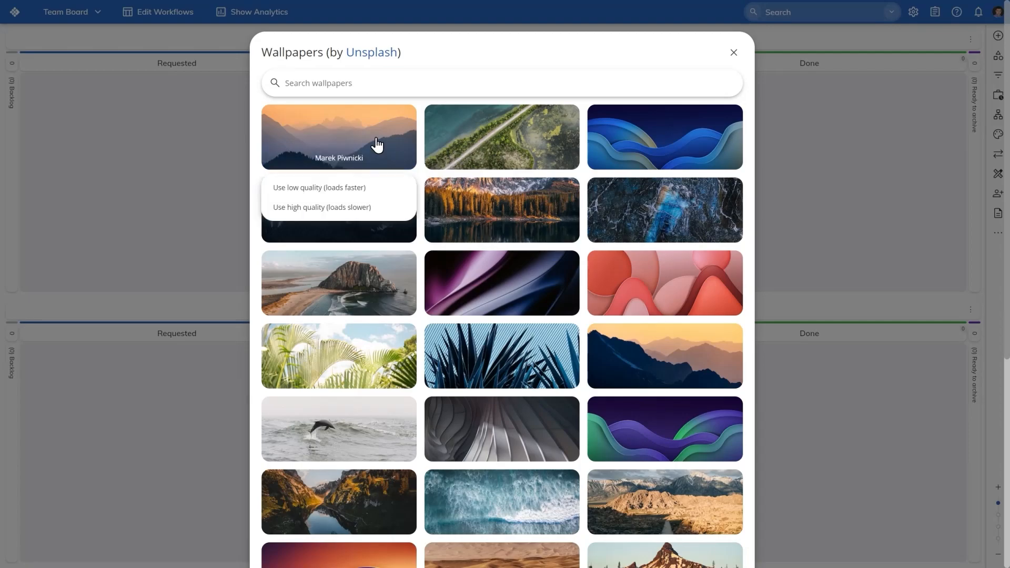
click(368, 211)
click(734, 53)
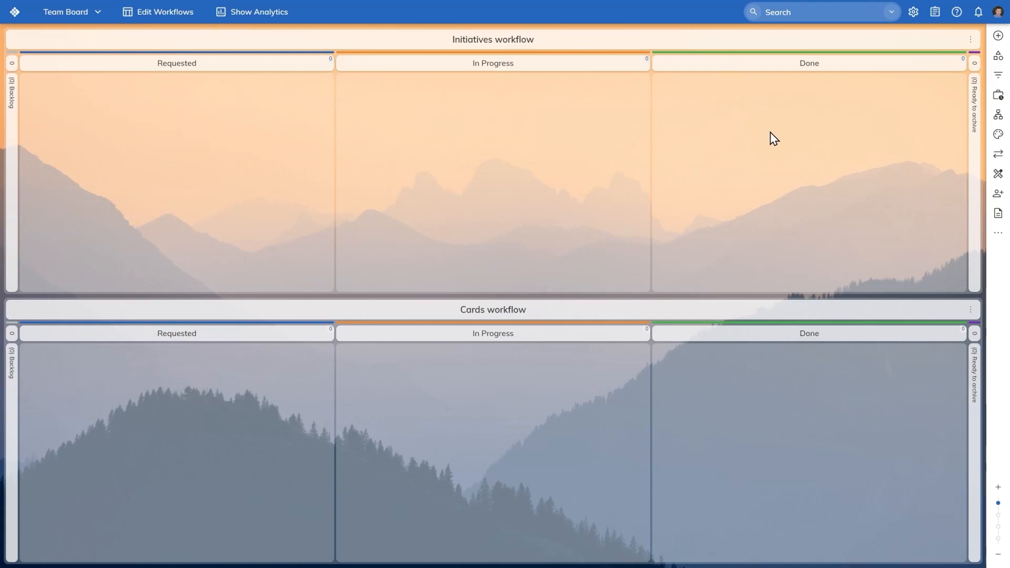
Open the account's user administration and view the admin privileges of the first listed owner.
click(913, 12)
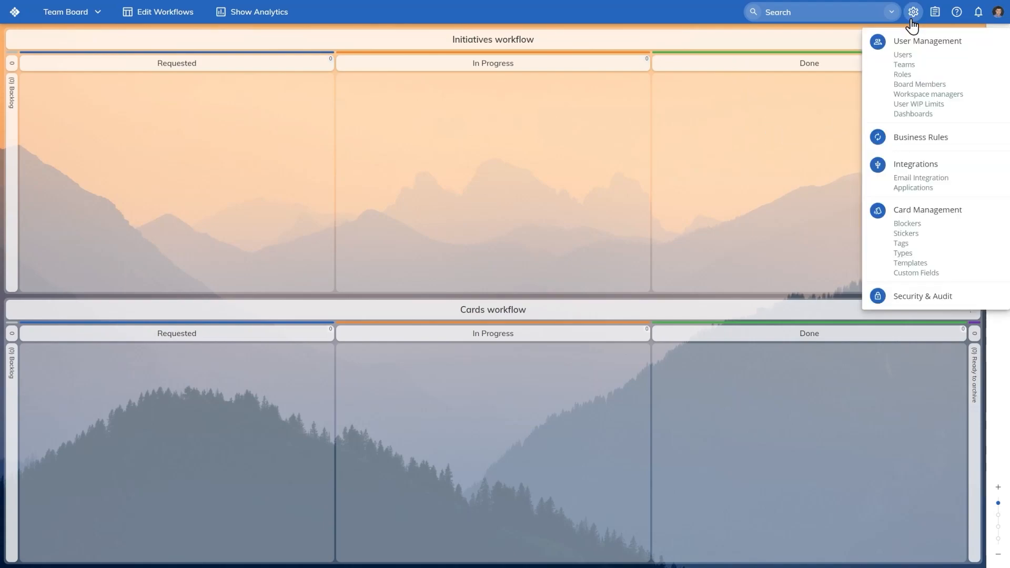
click(910, 56)
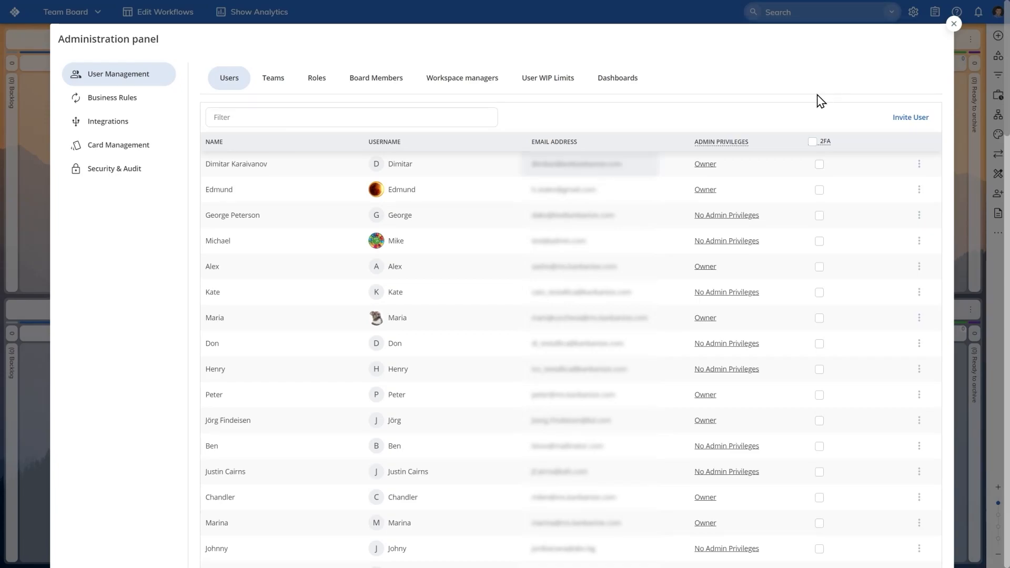
click(705, 164)
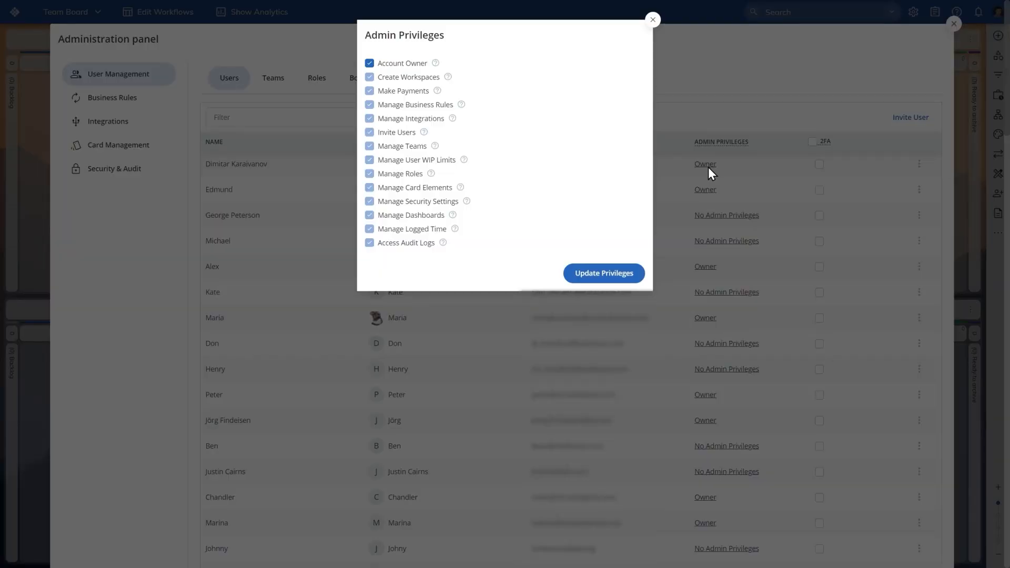
click(653, 20)
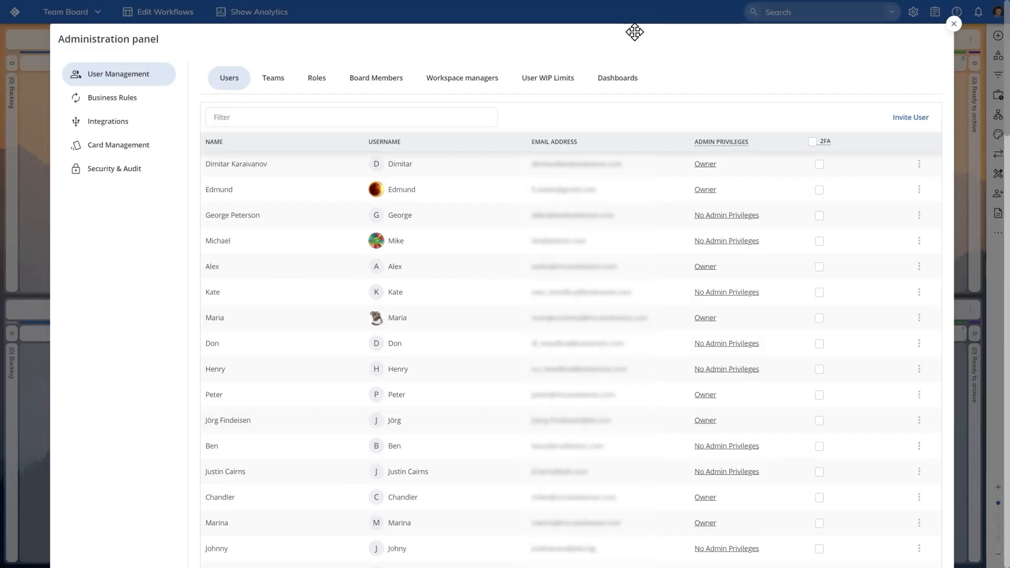
View the workspace managers of New Team Workspace, and open the roles list to start adding a new role.
click(493, 84)
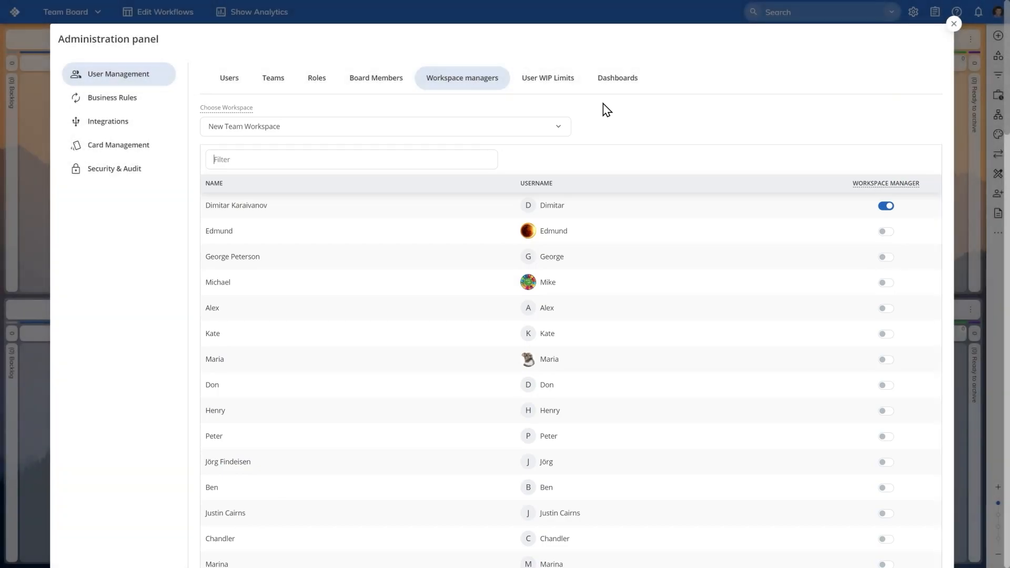
click(329, 87)
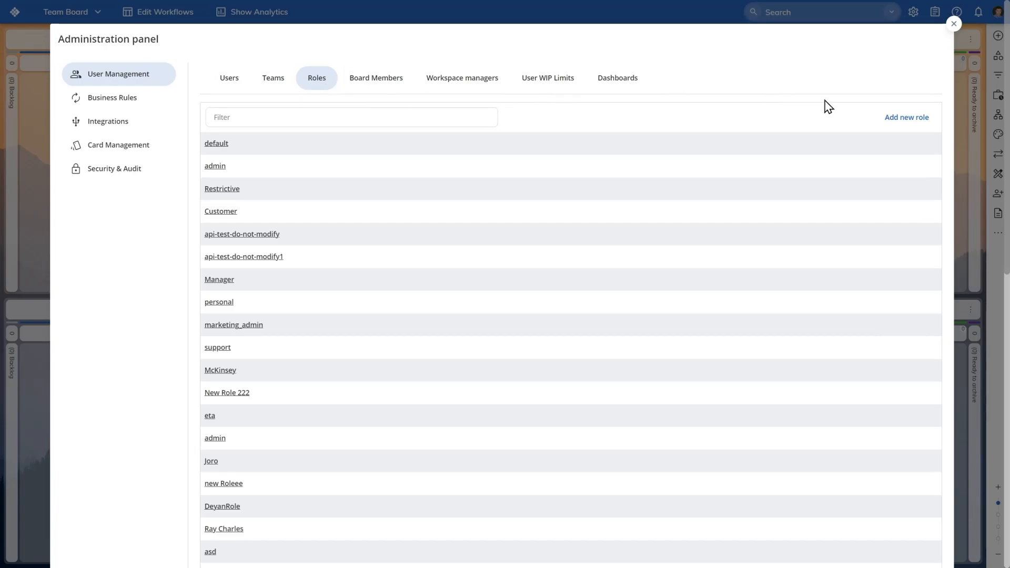
click(919, 128)
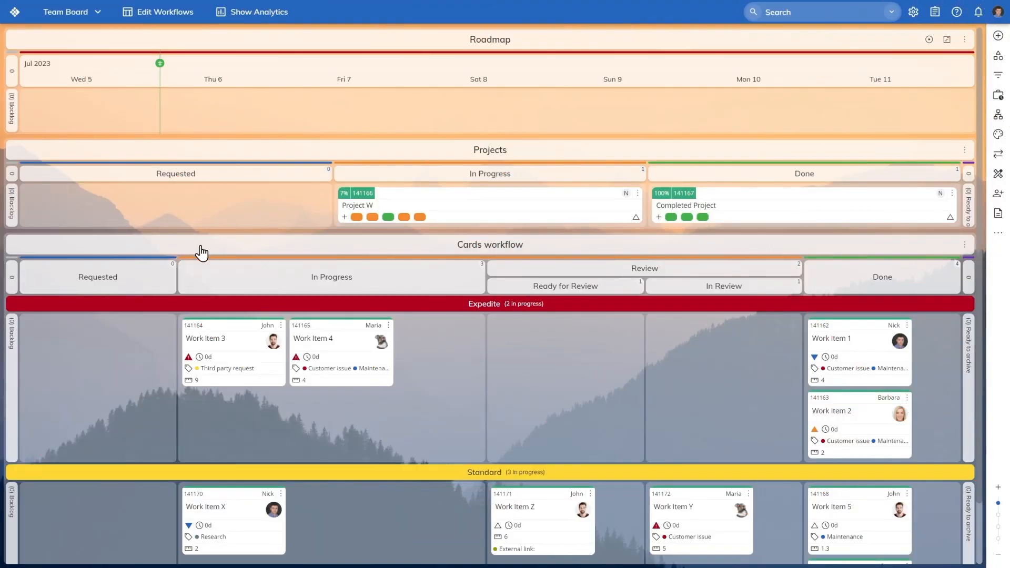
Create a card titled New Work Item in the Requested column of the Cards workflow's Expedite swimlane.
double_click(120, 331)
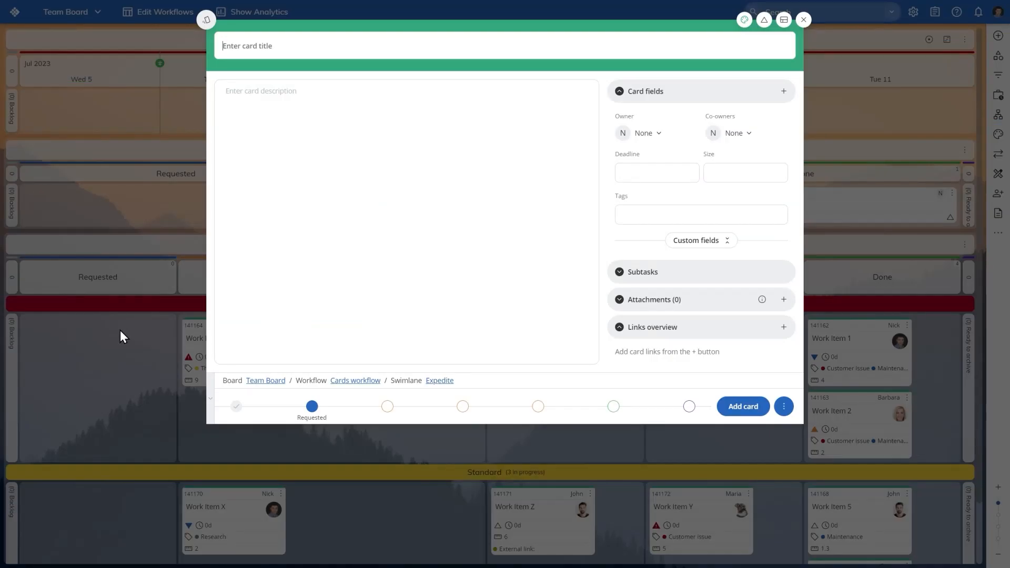
text(New Work Item)
click(727, 412)
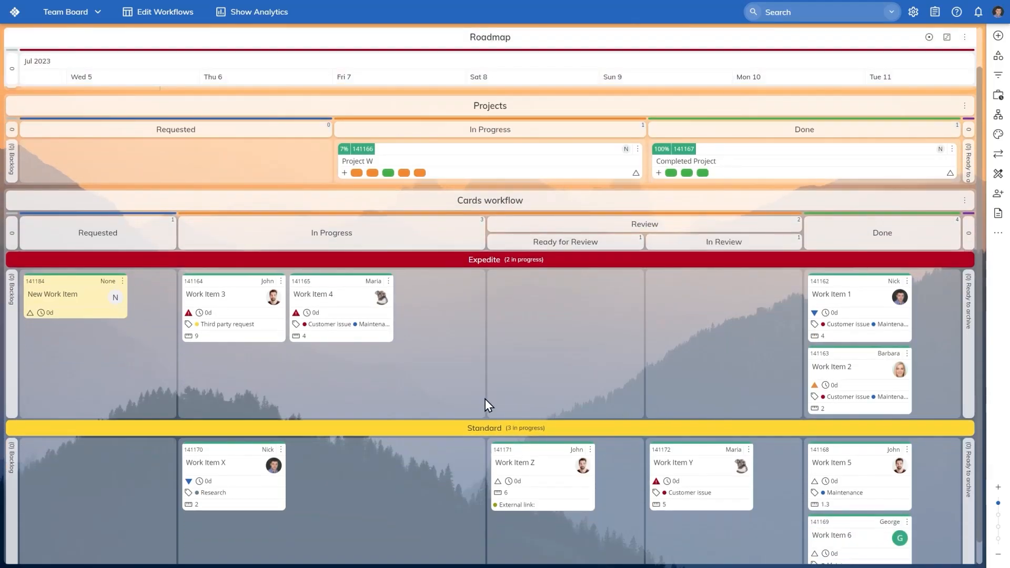
Open the New Work Item card and enter the description "Place card description here".
click(66, 300)
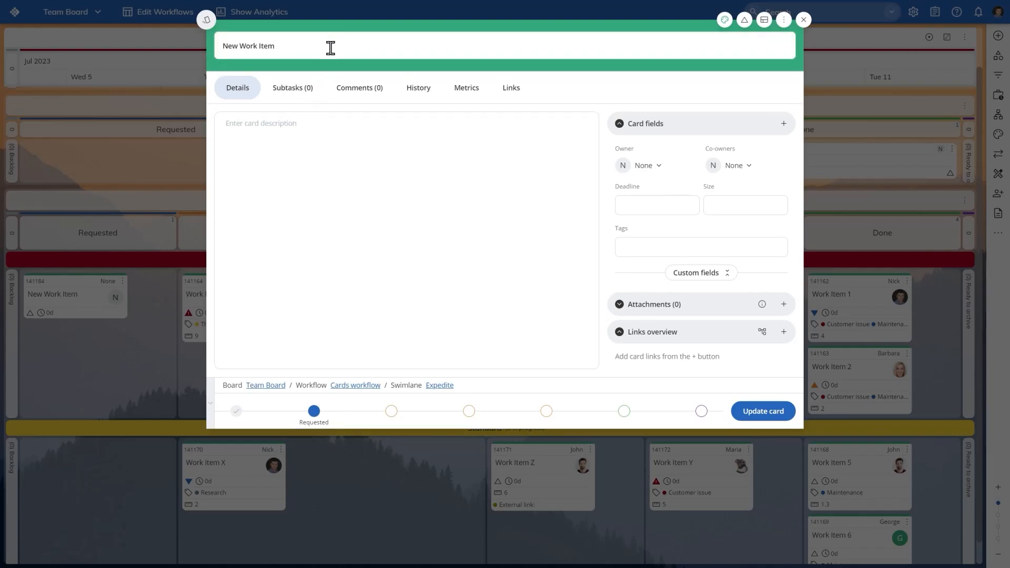
click(291, 126)
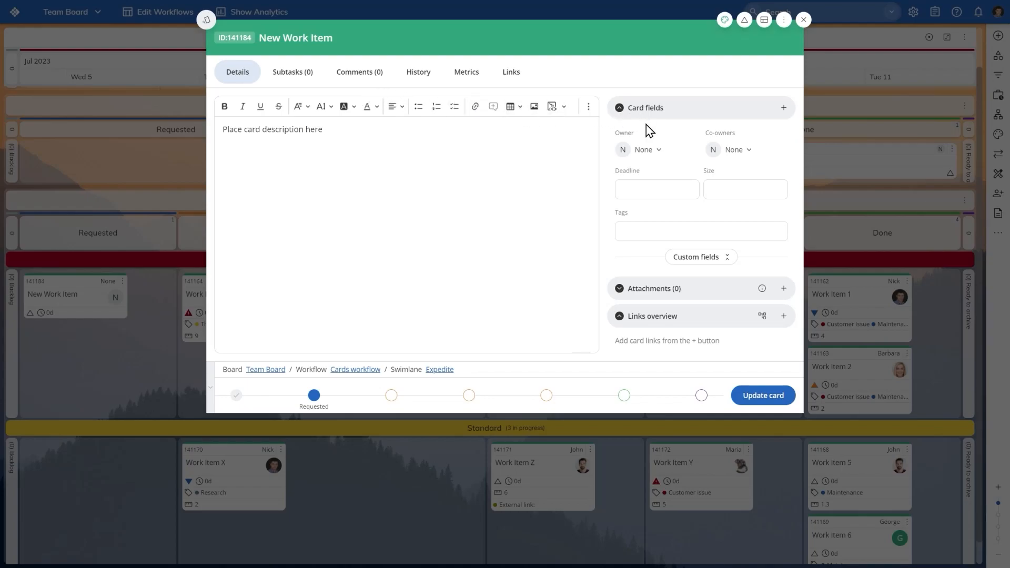
Assign an owner and one co-owner to the New Work Item card.
click(646, 150)
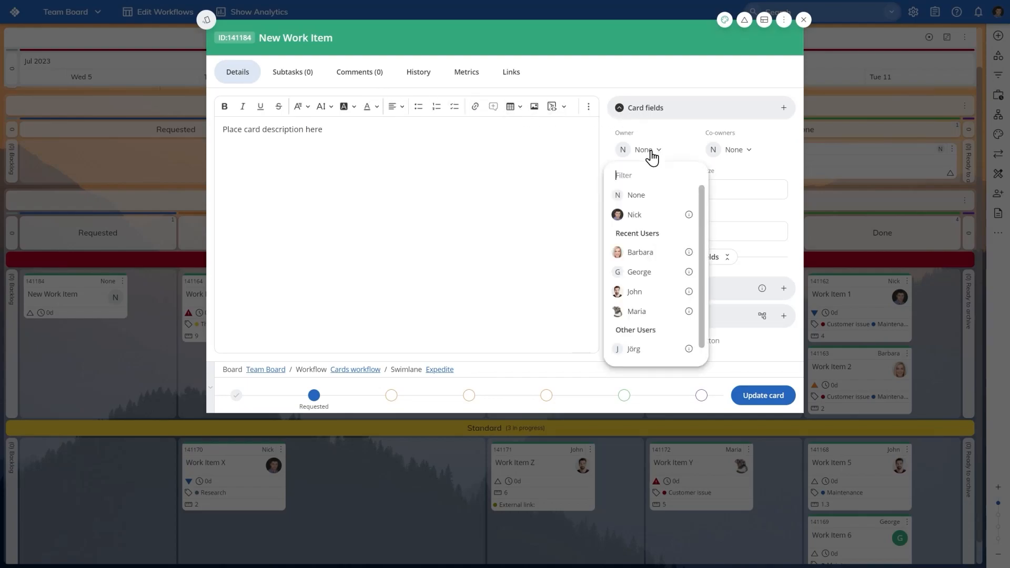
click(655, 214)
click(733, 158)
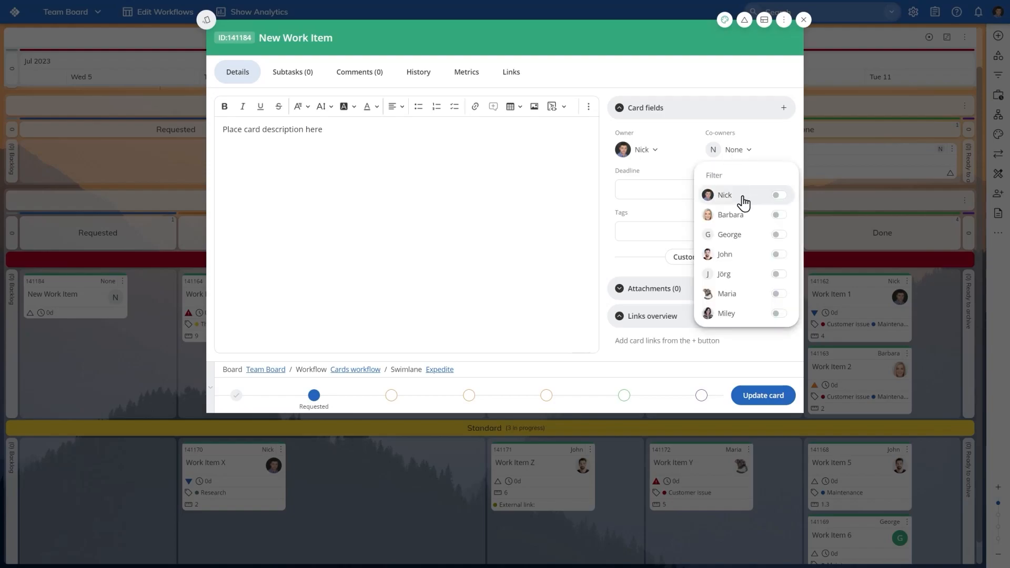
click(767, 217)
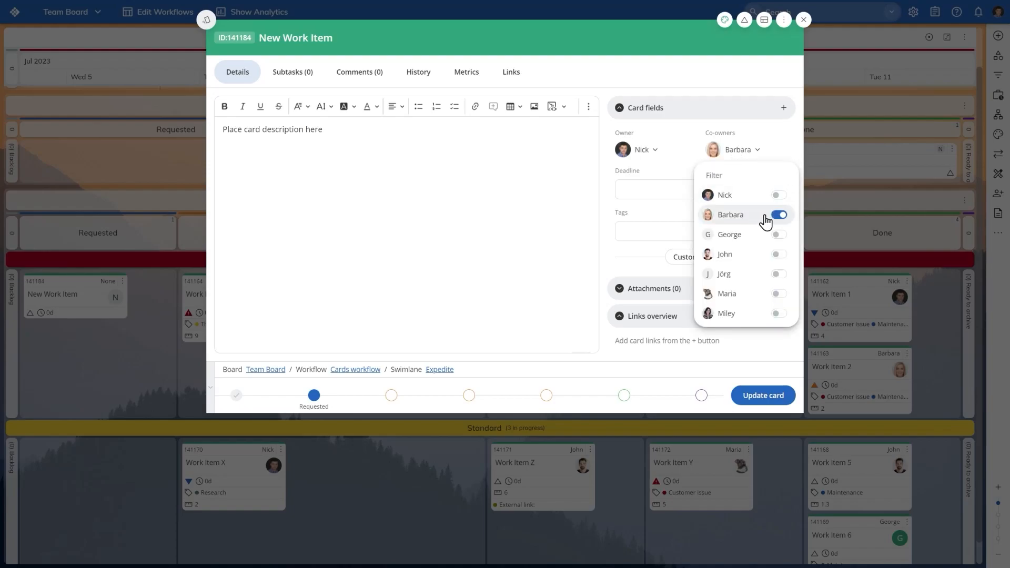
click(678, 217)
Set the card's deadline to 2023-07-18 and its size to 6, and tag it Maintenance.
click(661, 190)
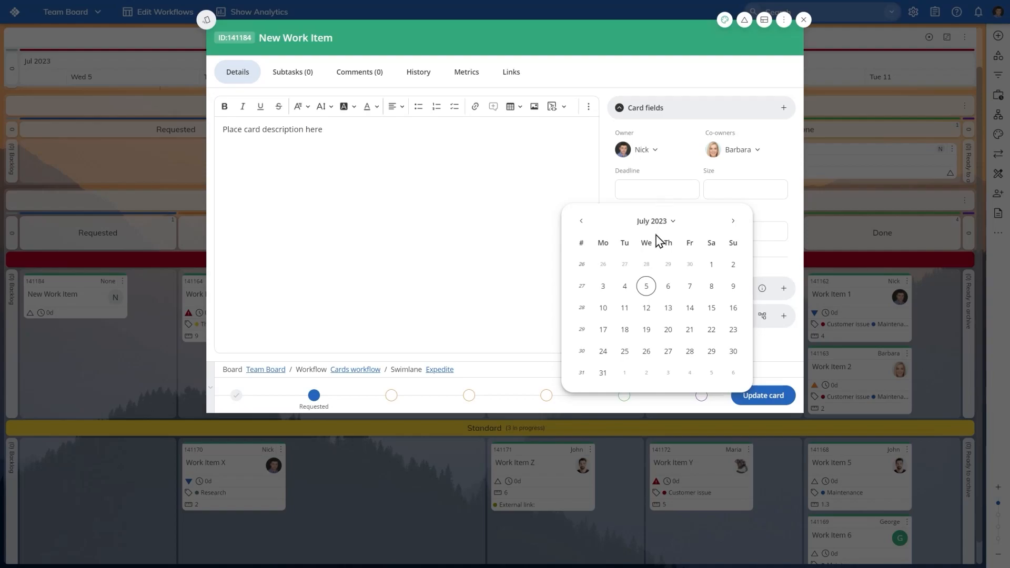
click(627, 320)
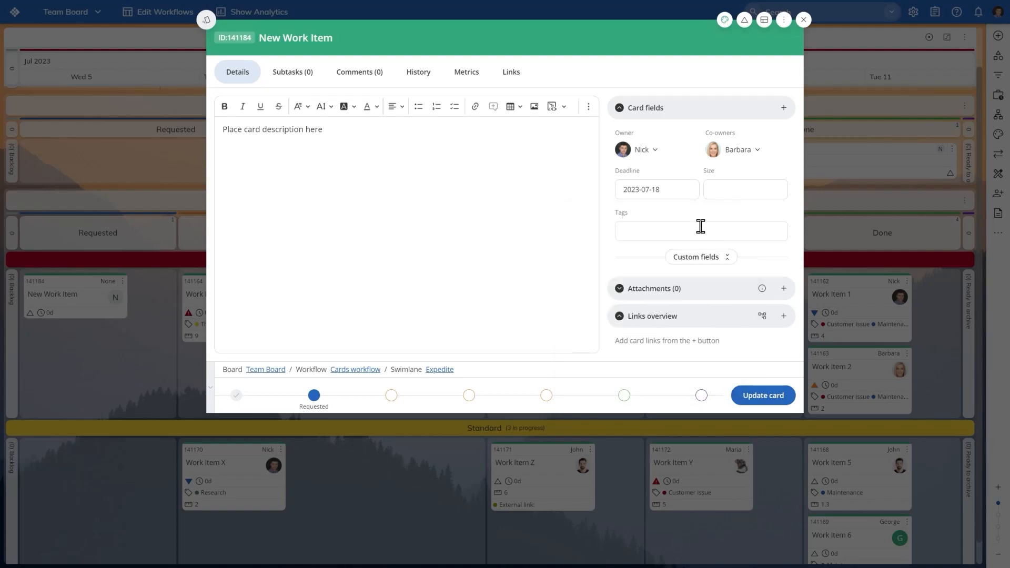
click(726, 190)
click(675, 227)
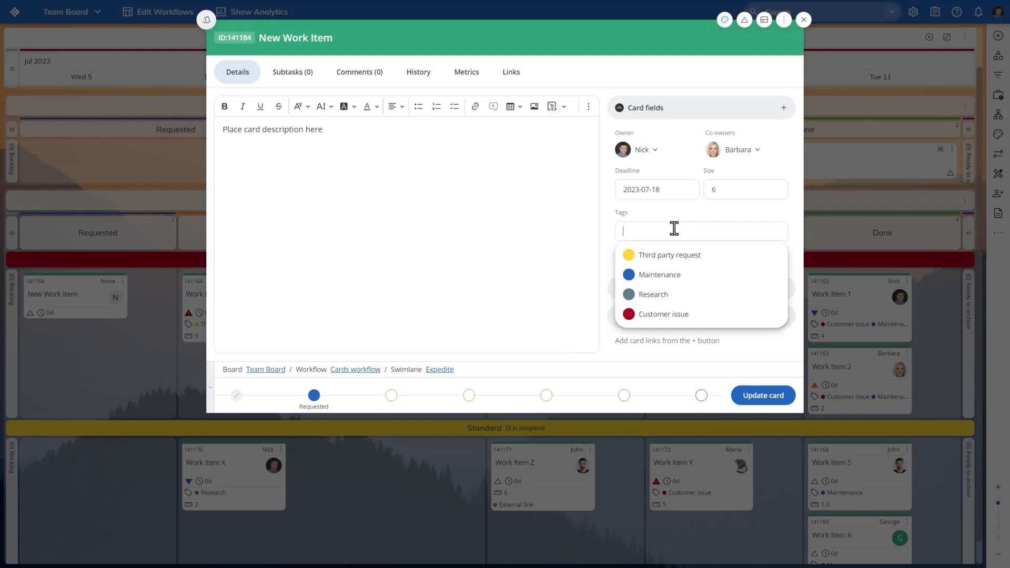
click(677, 275)
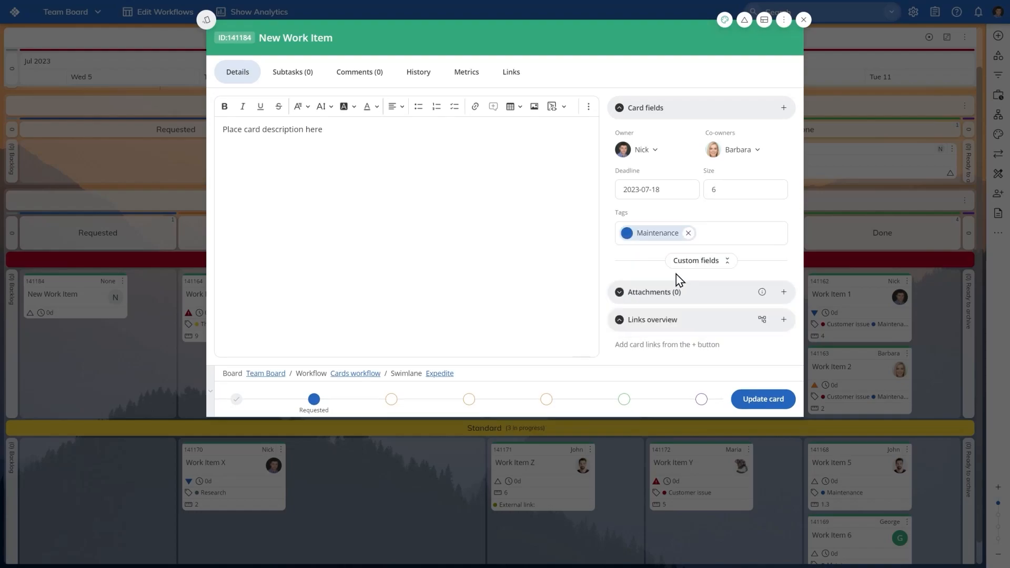
Add the custom fields Budget, External link and Risk to the New Work Item card.
click(784, 111)
click(780, 195)
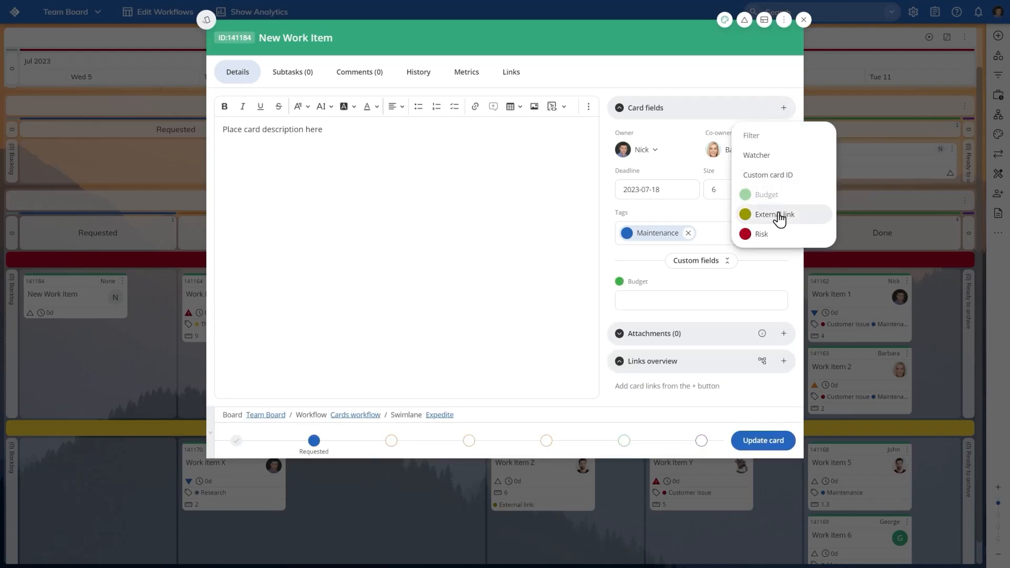
click(780, 215)
click(776, 234)
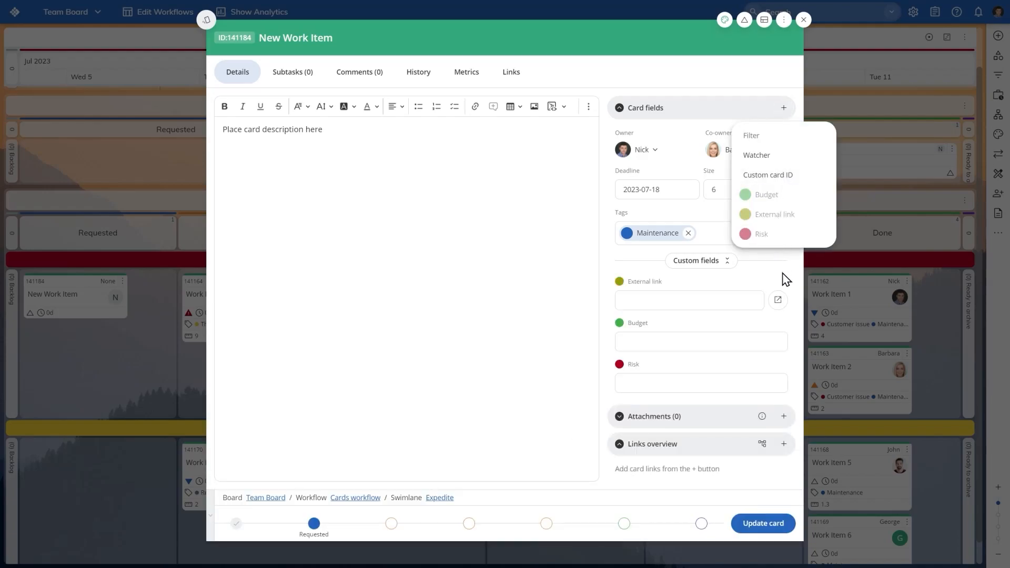
click(791, 318)
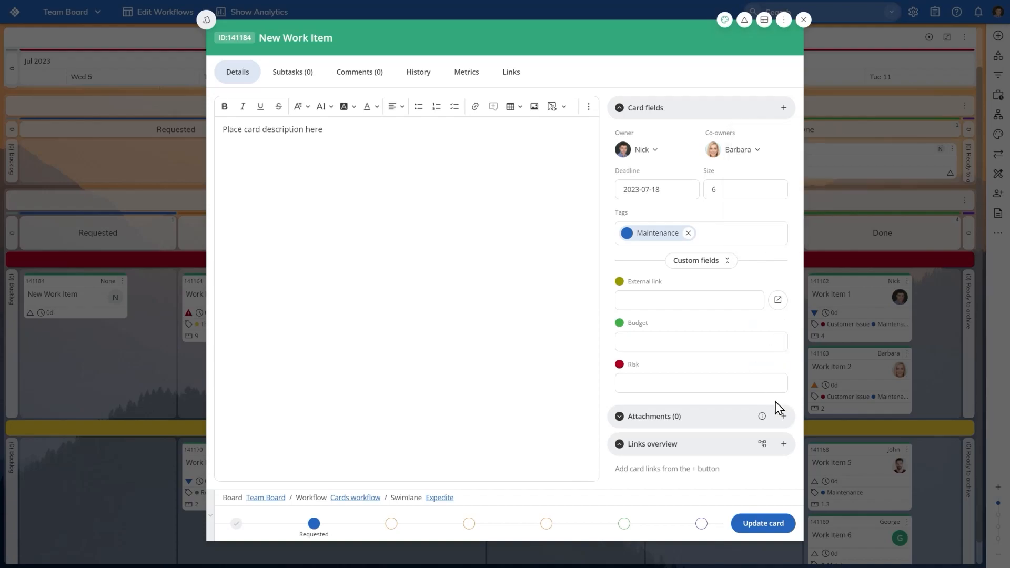
click(783, 417)
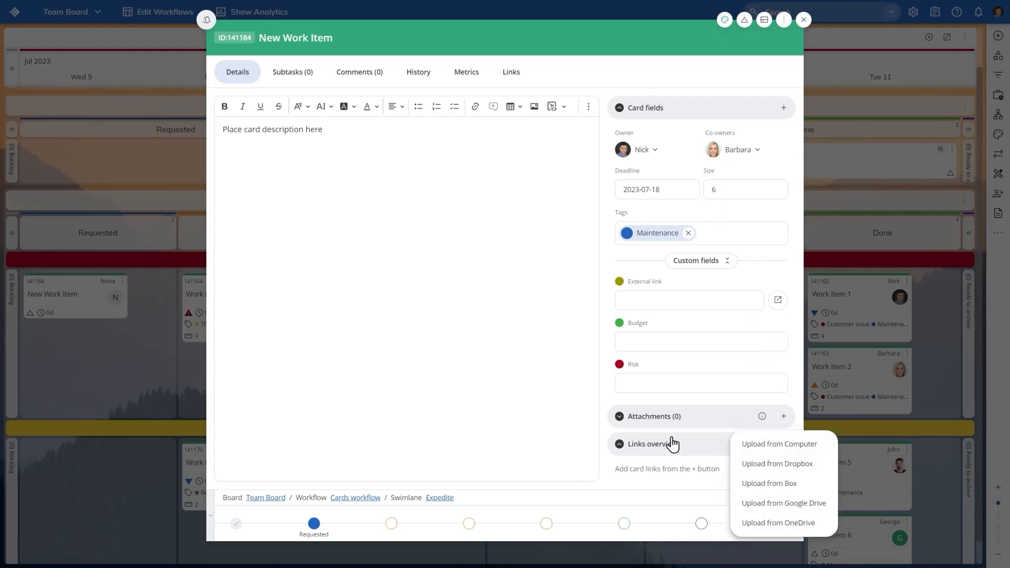
click(604, 394)
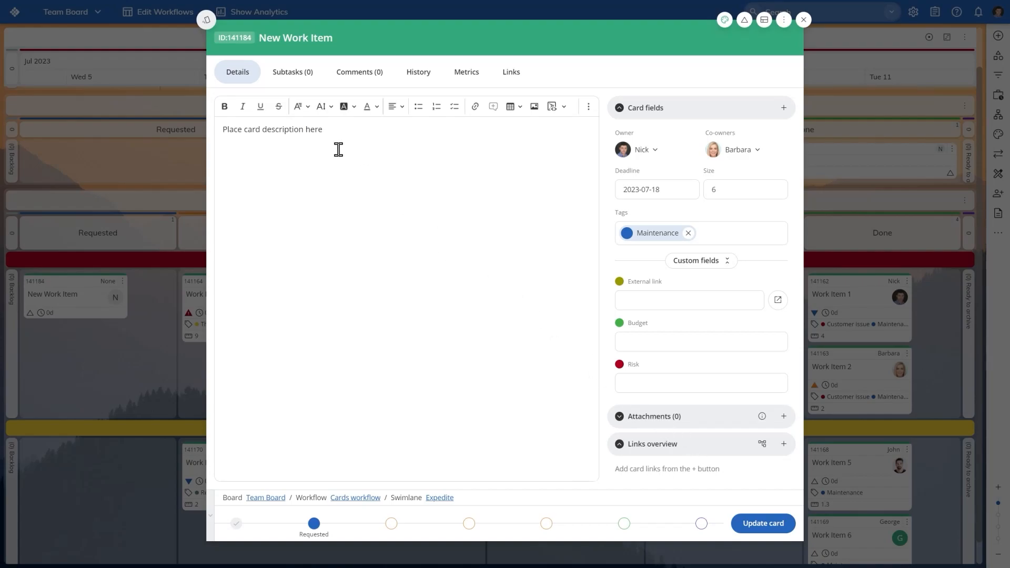
Set the New Work Item card's type to Customer Bug and its priority to High.
click(206, 20)
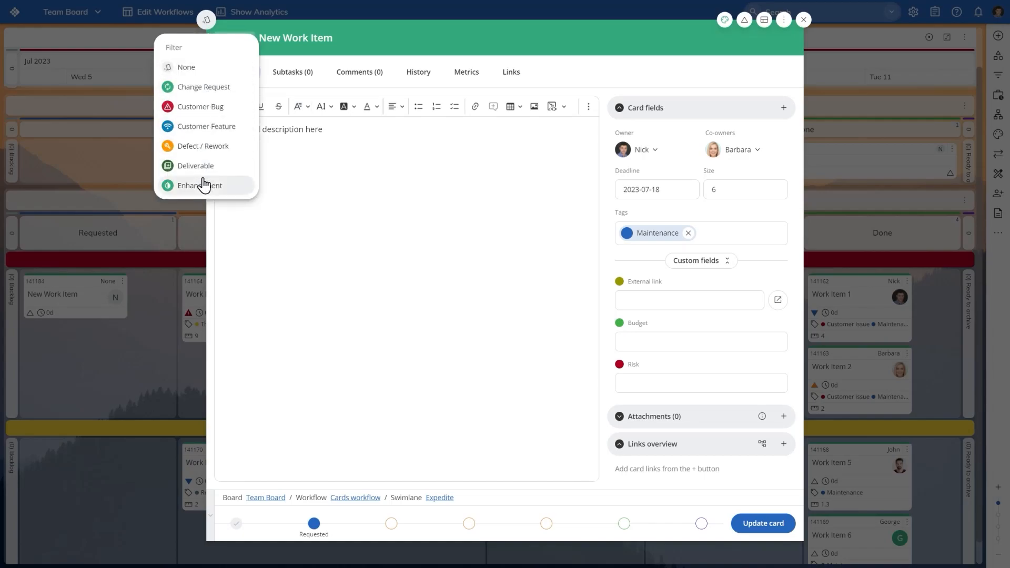
click(210, 107)
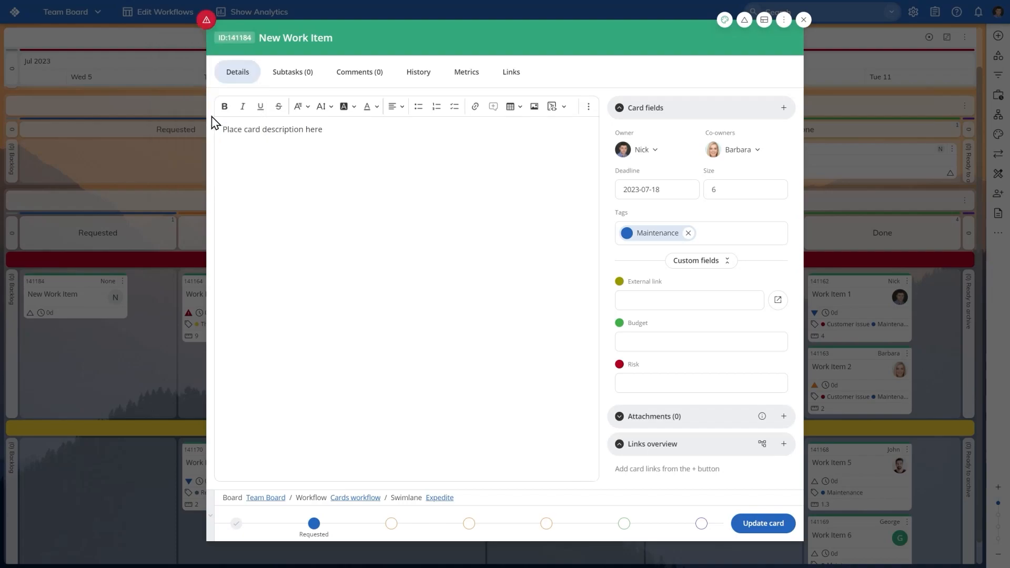
click(744, 20)
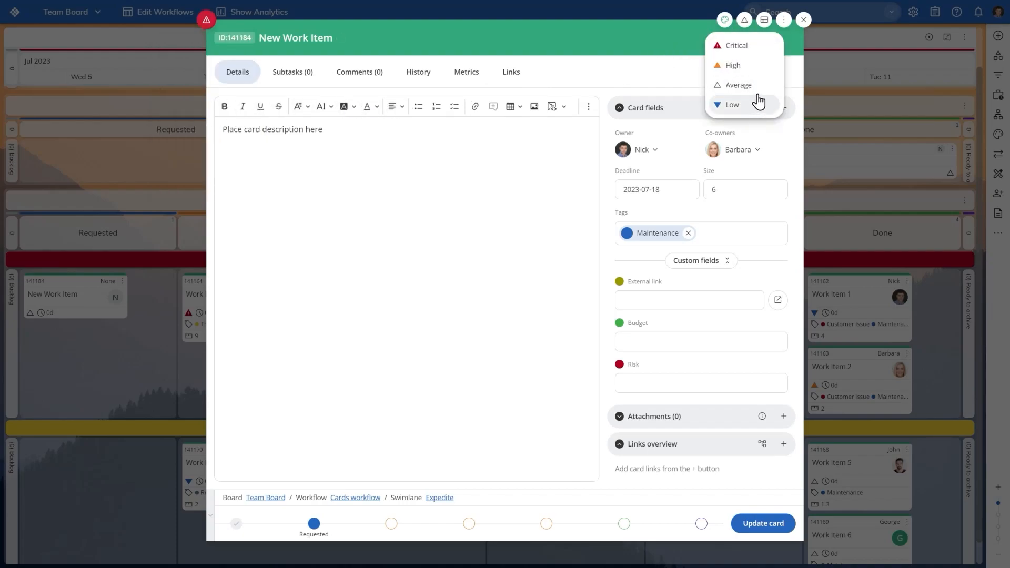
click(758, 65)
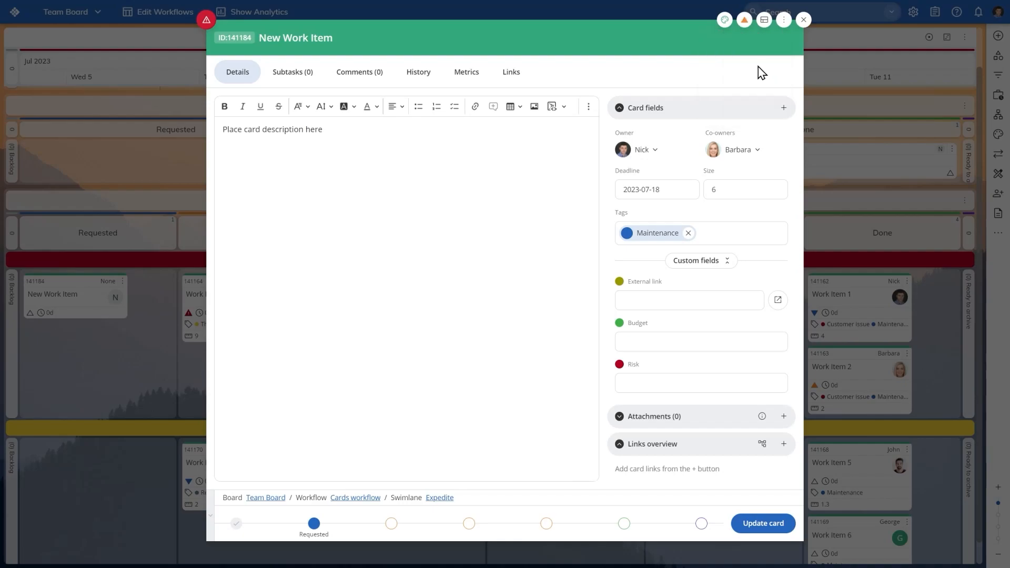
Apply the Customer issue template to the New Work Item card with all its regular fields selected.
click(762, 24)
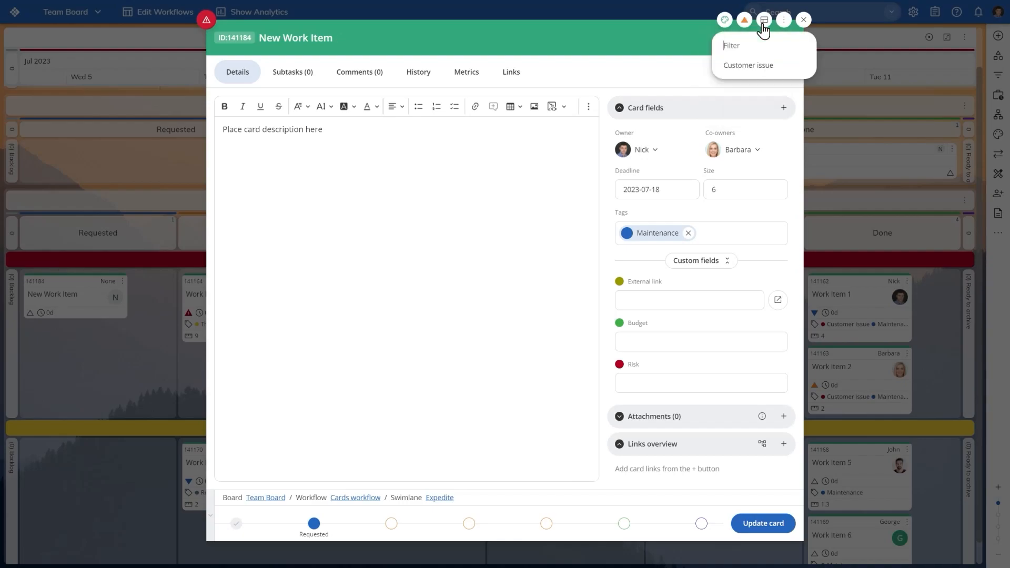
click(761, 71)
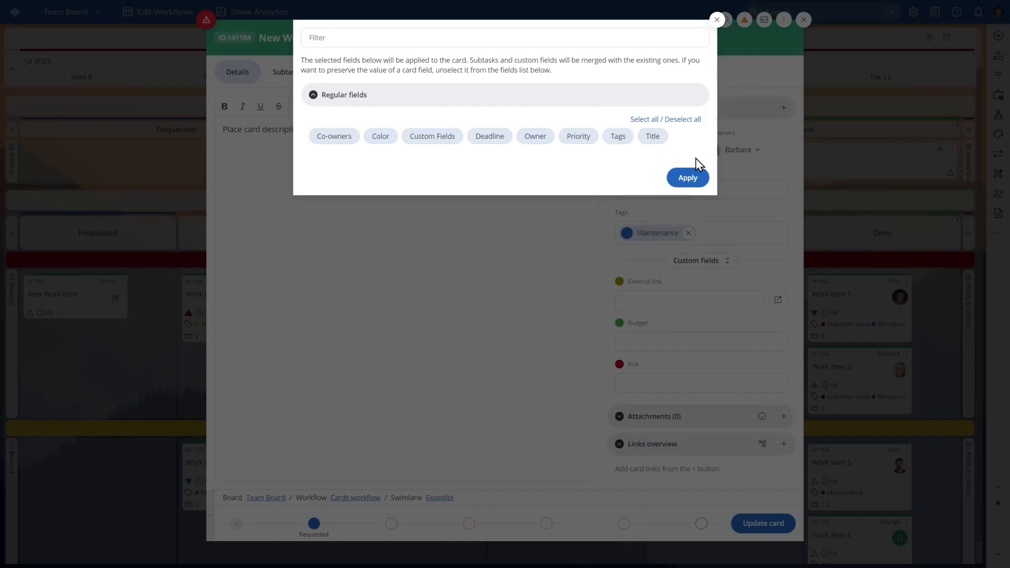
click(701, 185)
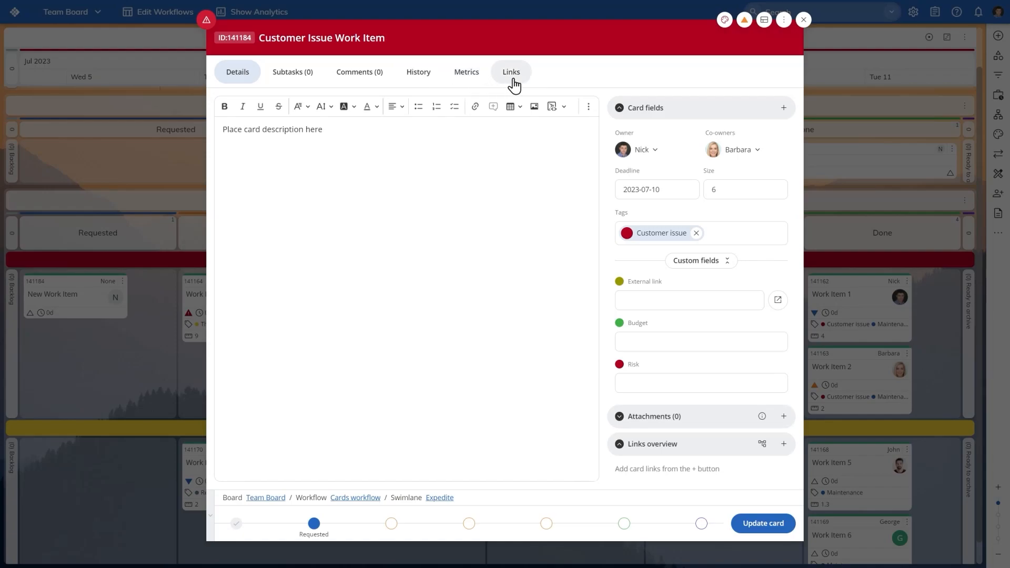
Add the subtask "To do 1" to the Customer Issue Work Item card and assign it an owner.
click(313, 84)
click(231, 294)
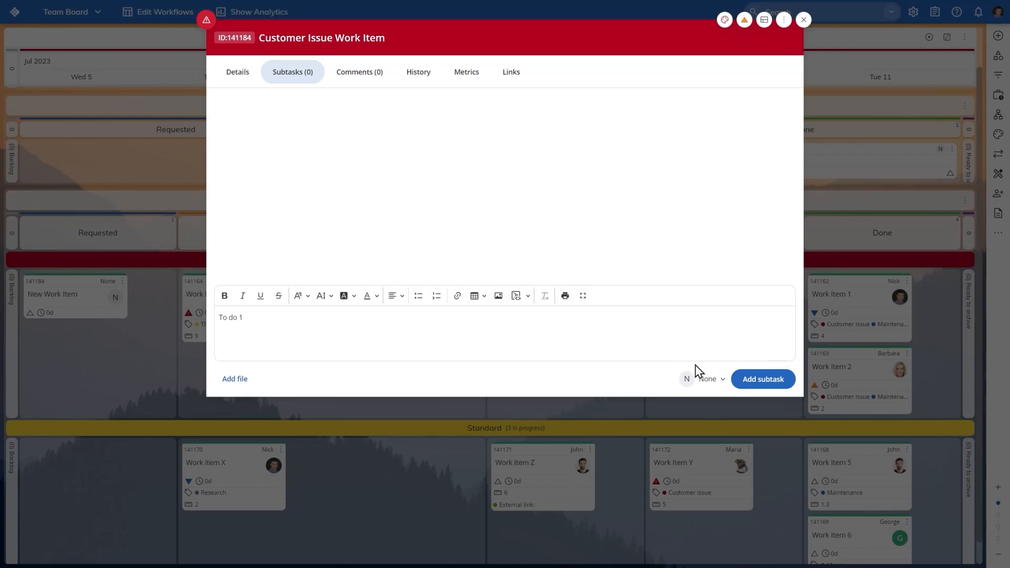
click(739, 379)
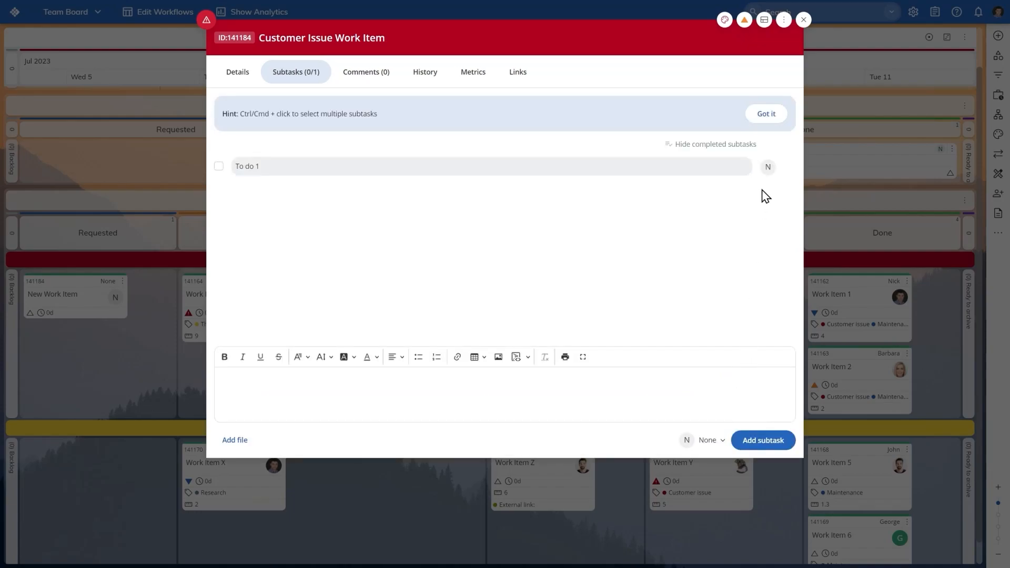
click(765, 168)
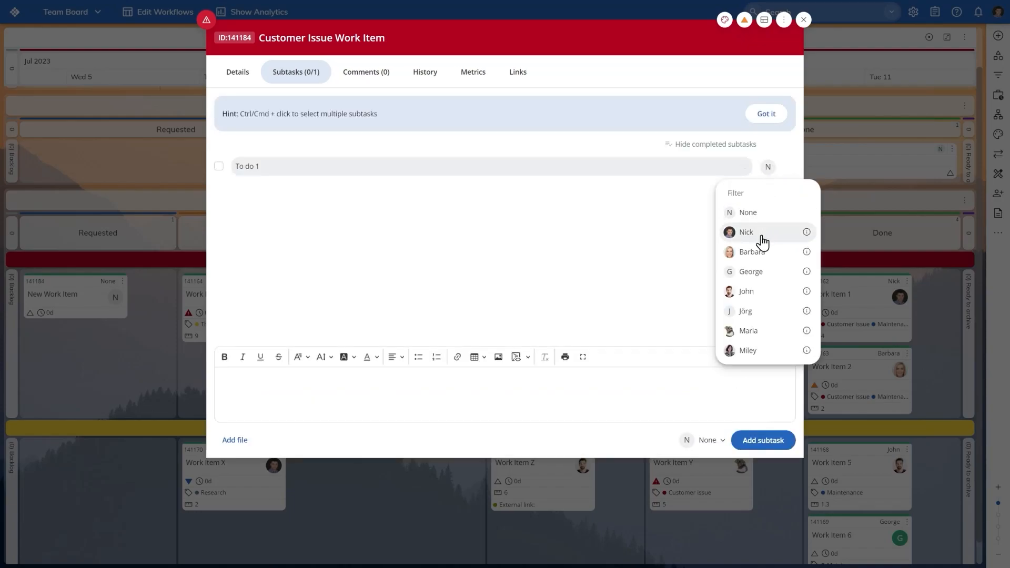
click(746, 232)
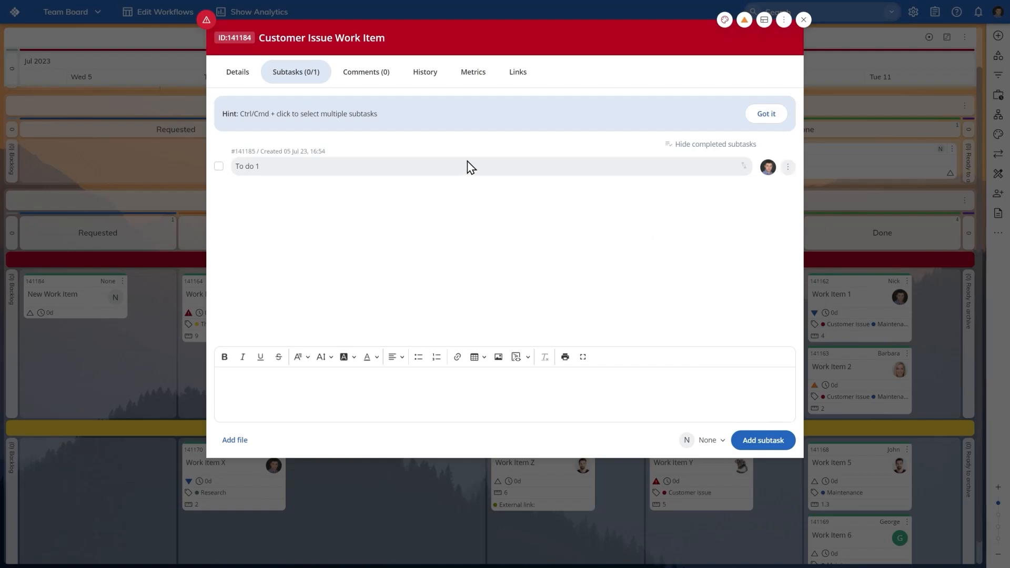
Post a comment on the card that mentions a teammate and says "Please, review this.".
click(368, 79)
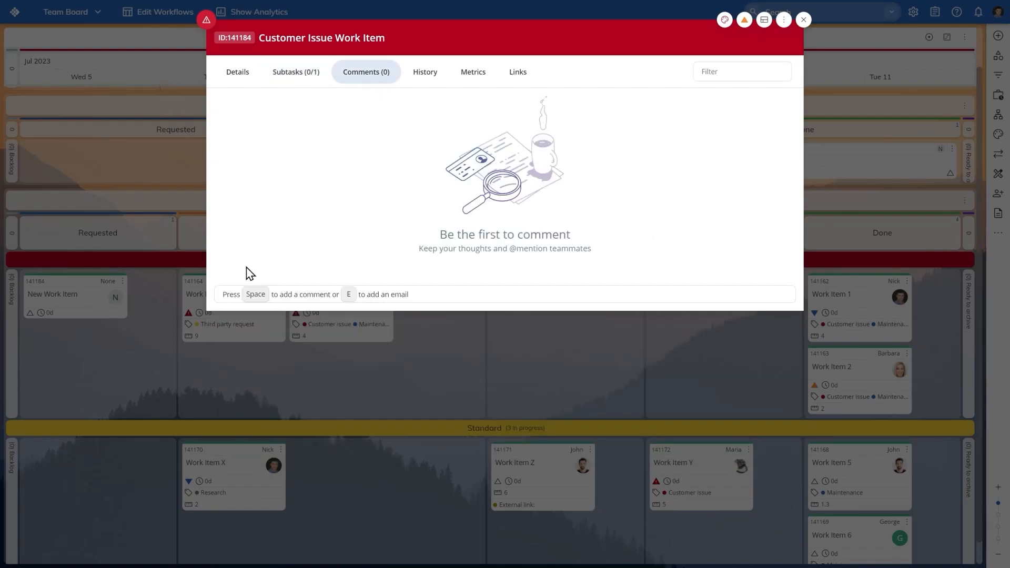
click(232, 299)
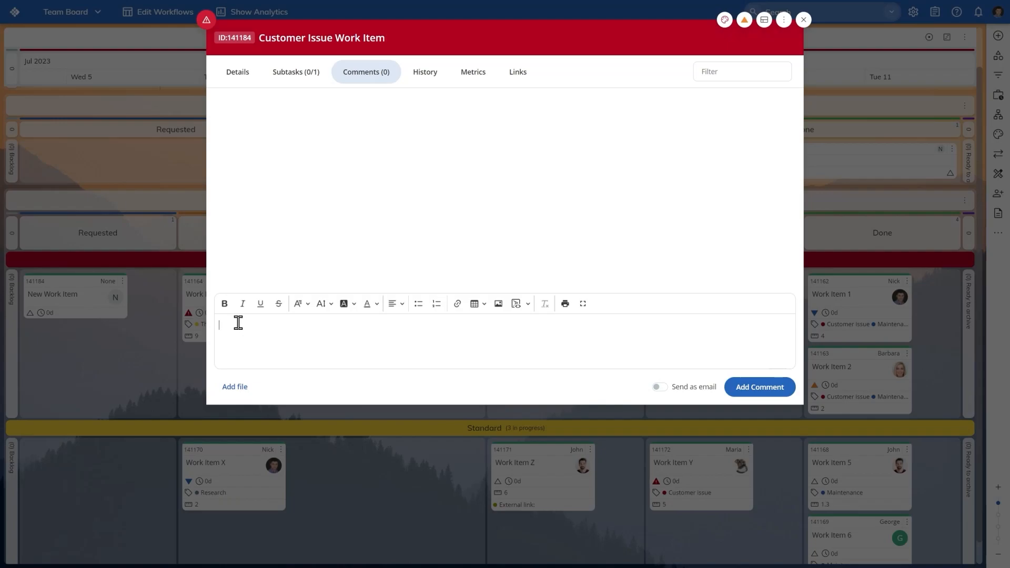
text(@)
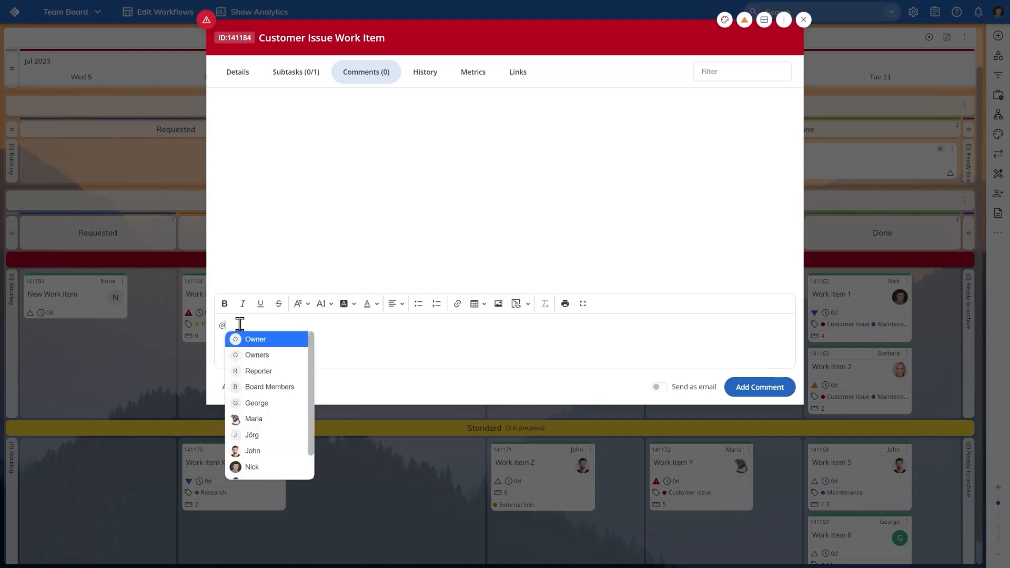
click(274, 448)
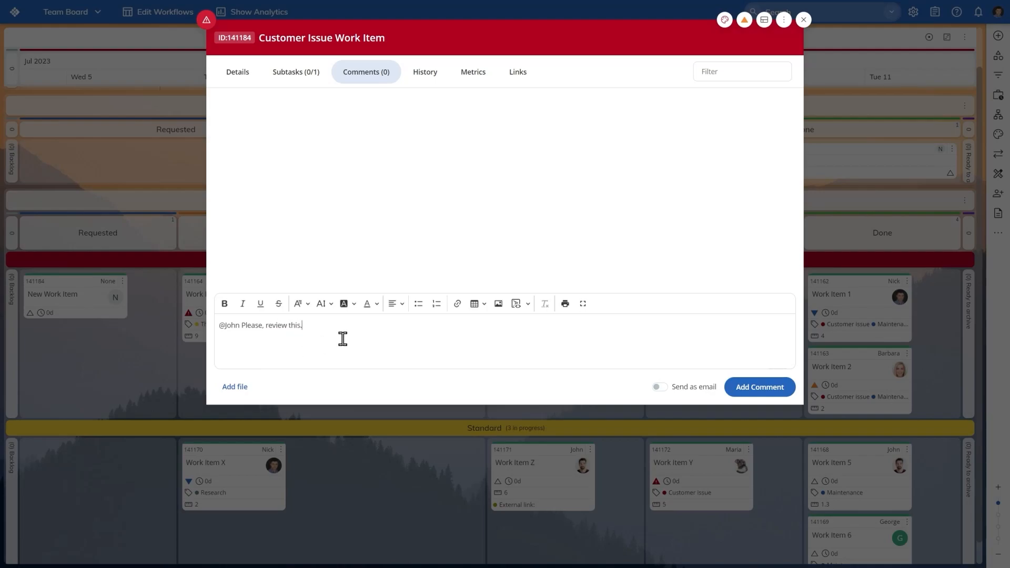
click(741, 391)
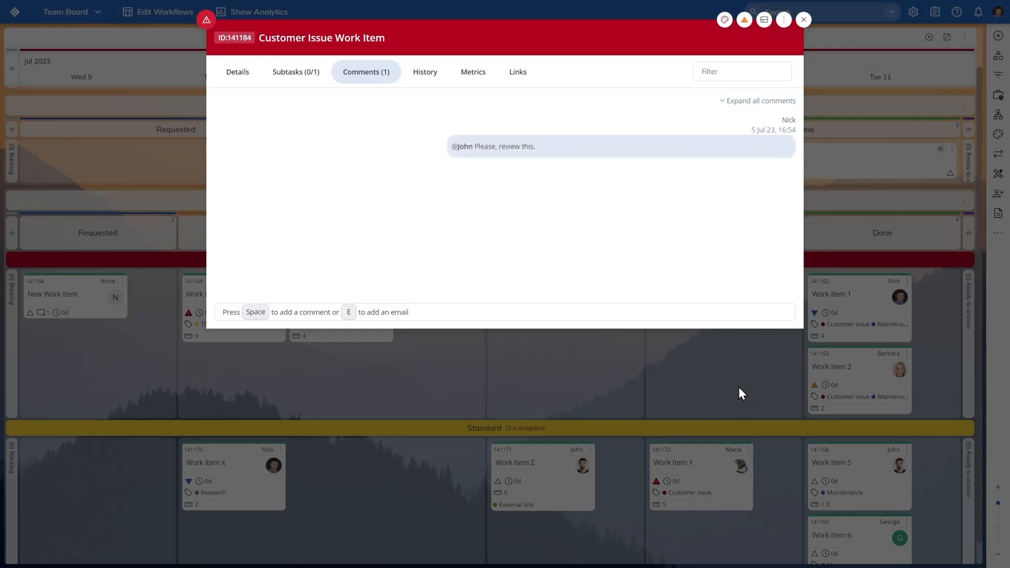
Review the card's history, its time metrics, and the options for creating links to other cards.
click(427, 79)
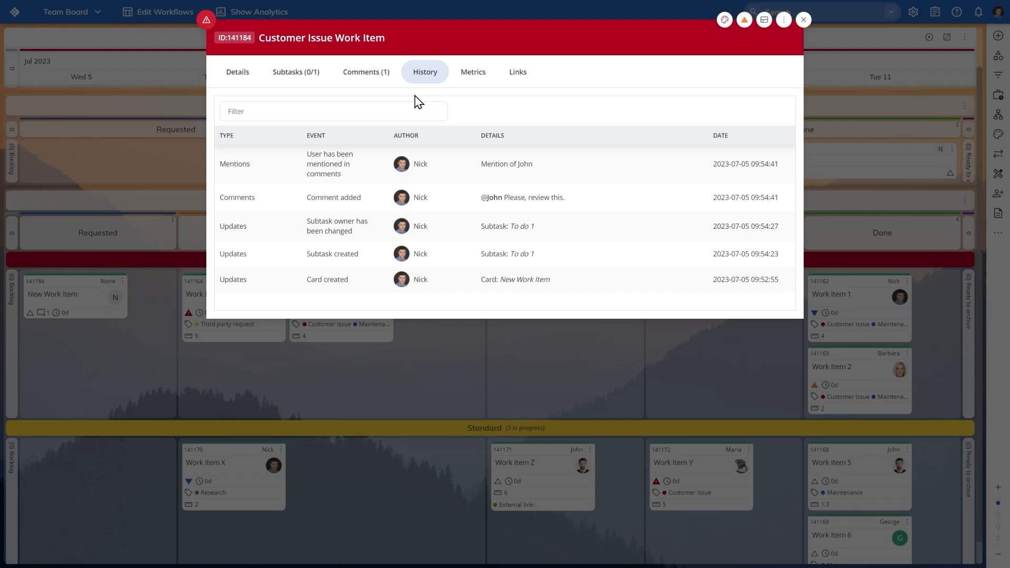
click(468, 86)
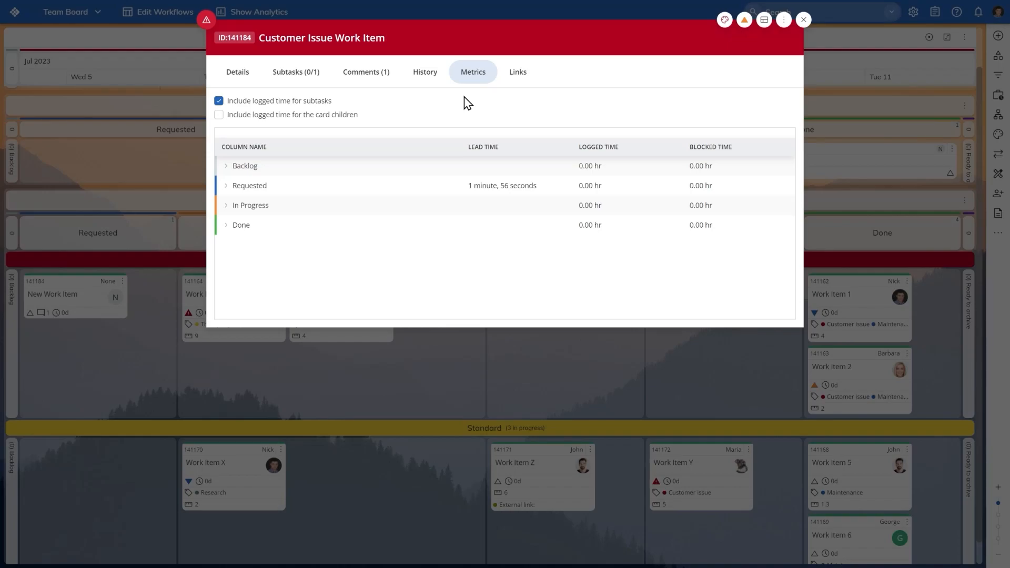
click(509, 81)
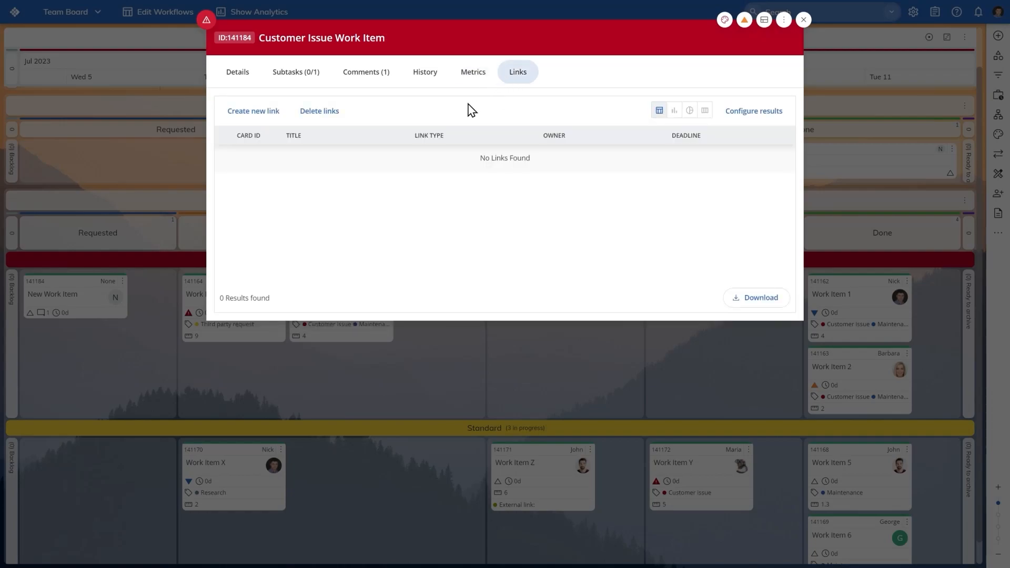
click(265, 112)
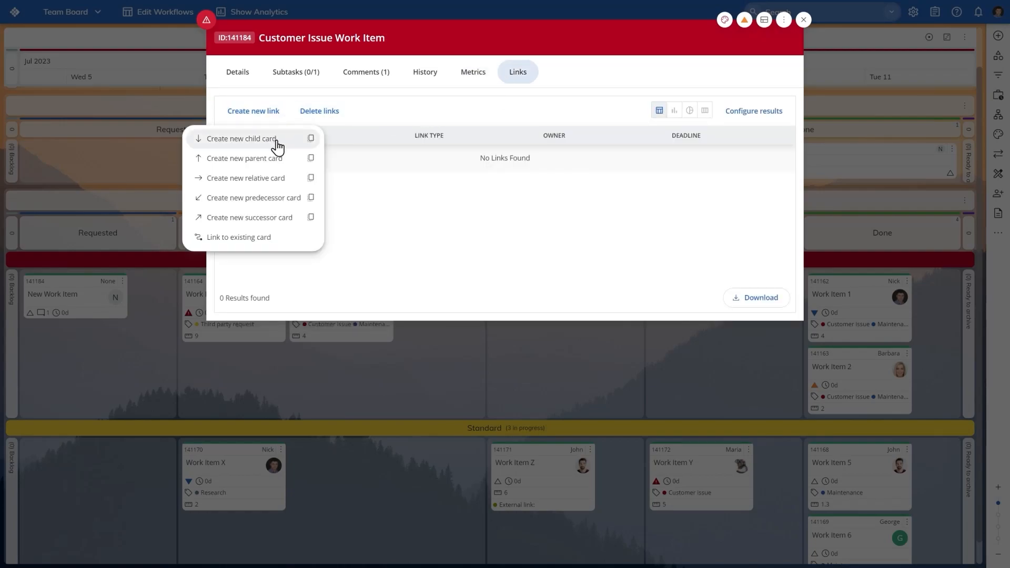
click(400, 108)
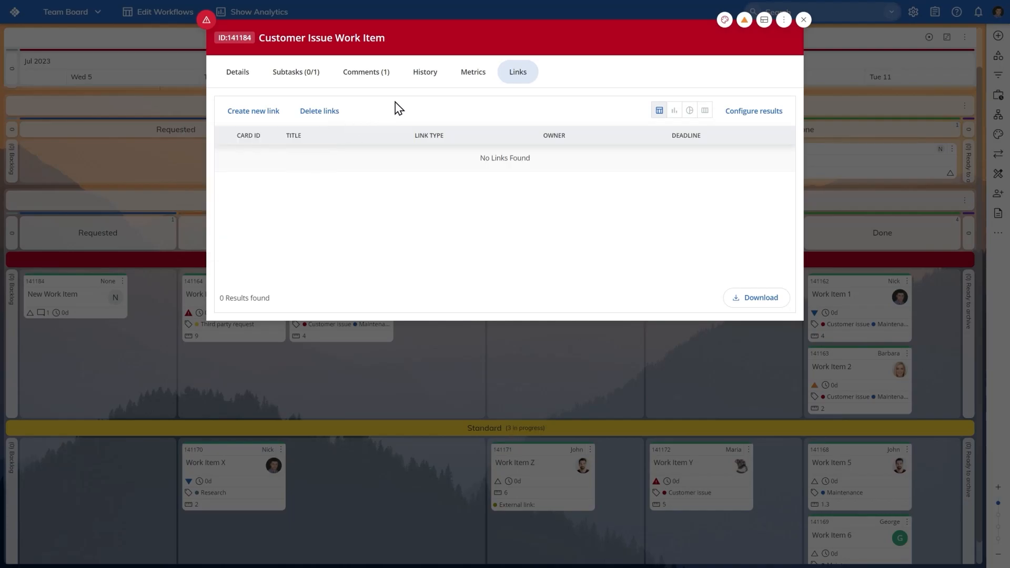
Return to the card's details and save the updated Customer Issue Work Item card.
click(250, 84)
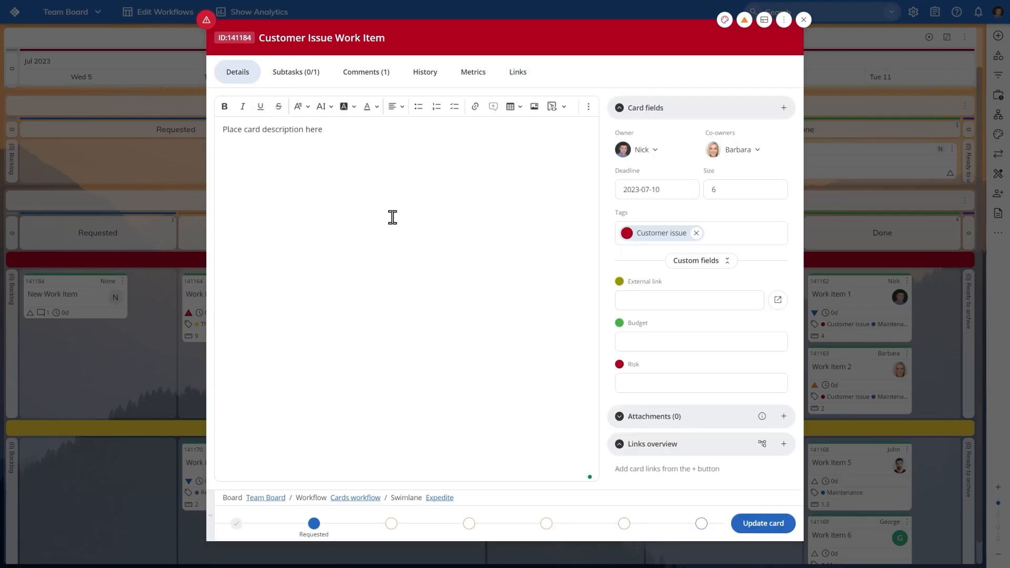
click(761, 523)
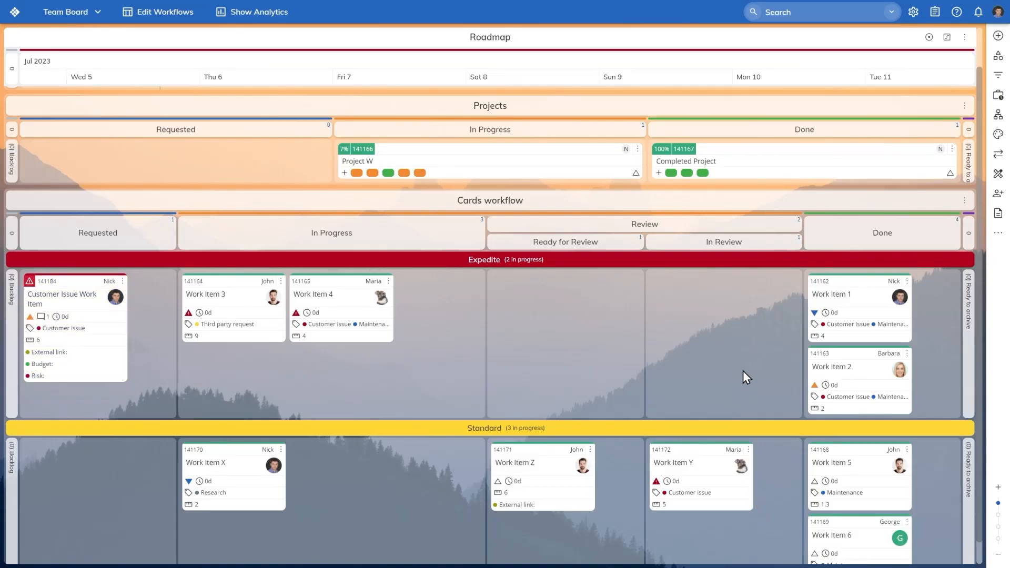
Configure and save the card settings to show deadlines, subtasks as a progress bar, and links as One per row (filled).
click(998, 175)
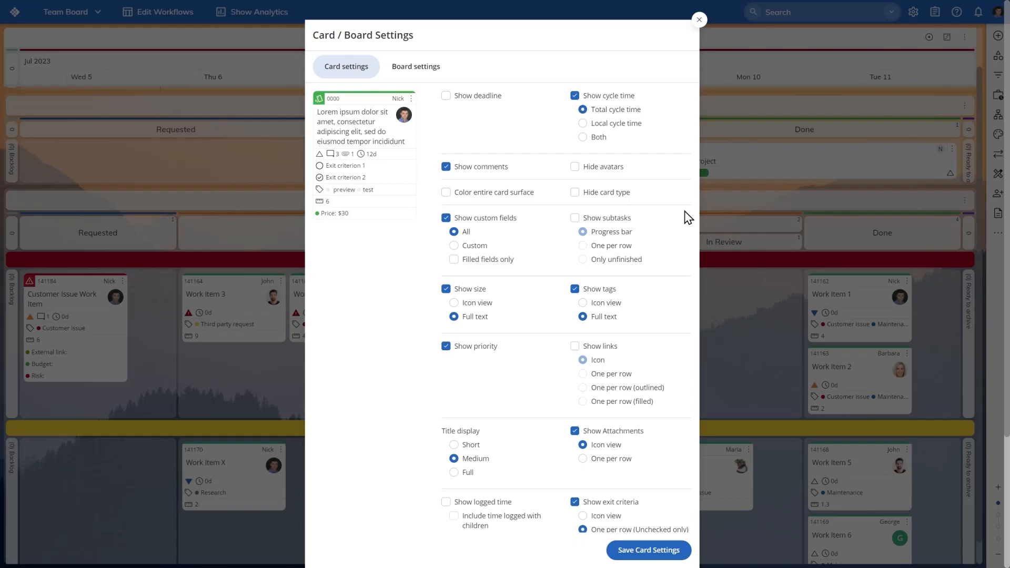
click(444, 101)
click(573, 219)
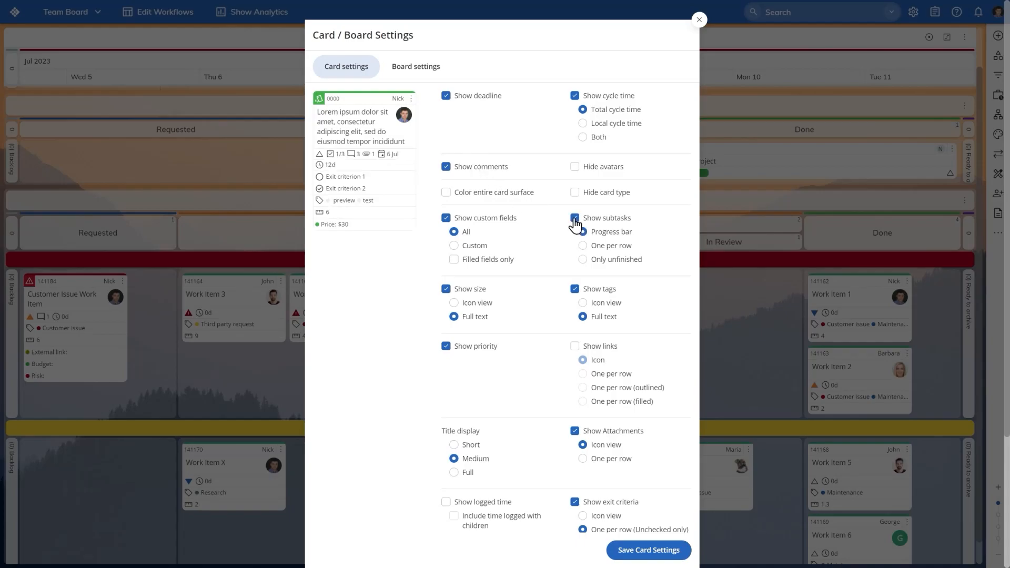
click(575, 346)
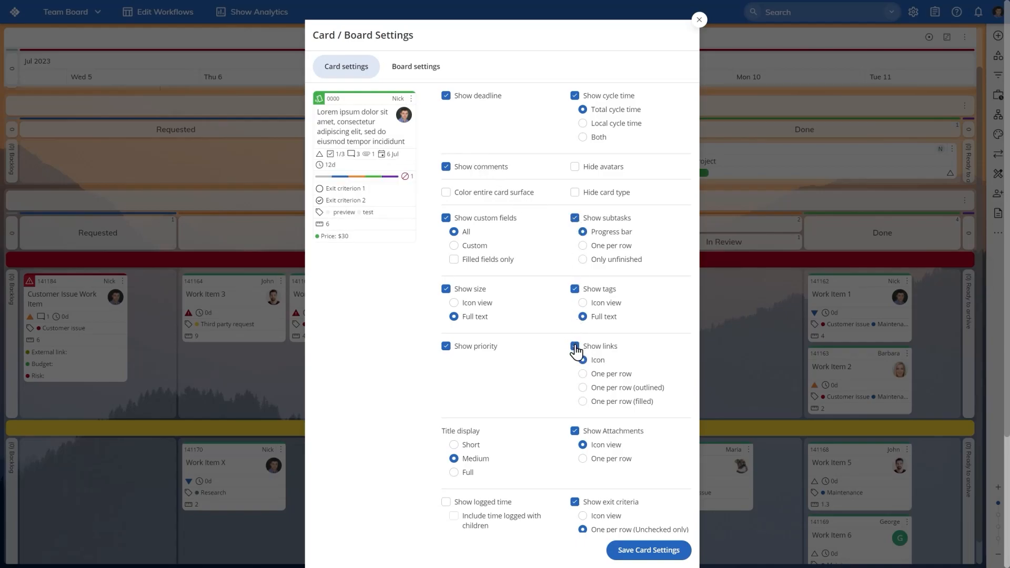
click(582, 374)
click(583, 387)
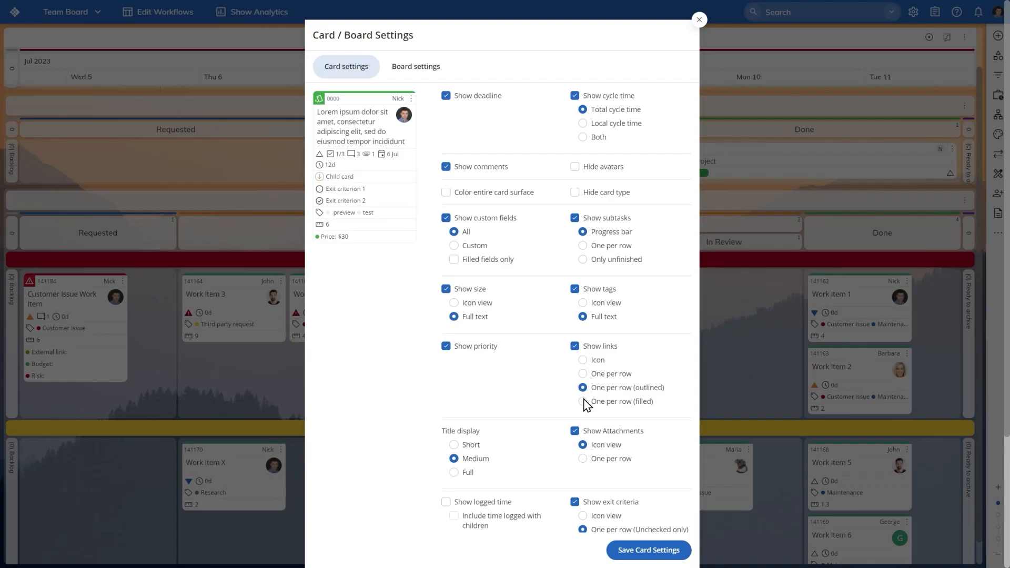
click(583, 401)
click(664, 549)
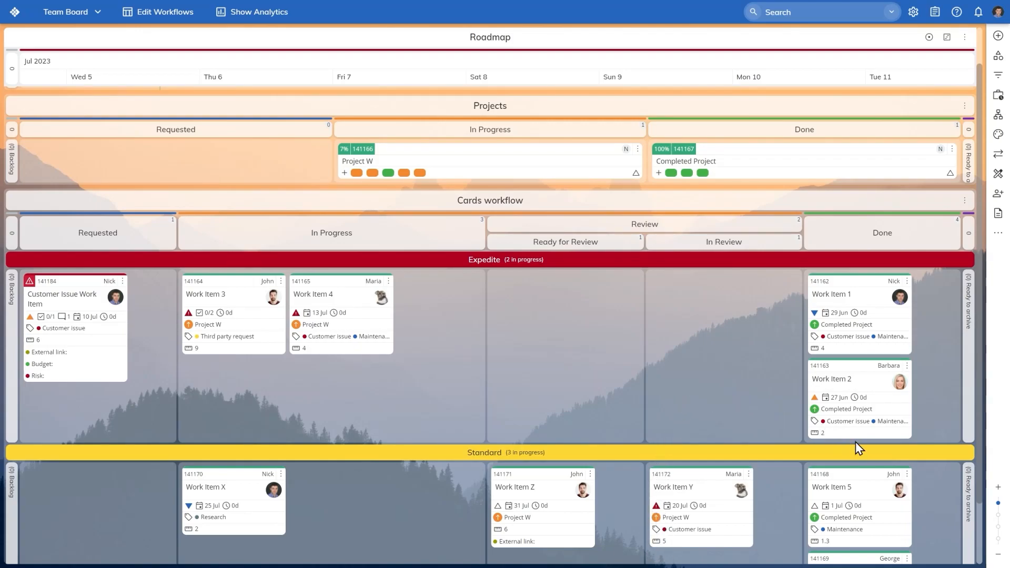
Preview Team Board in its smaller card view sizes and return to Large View.
click(998, 516)
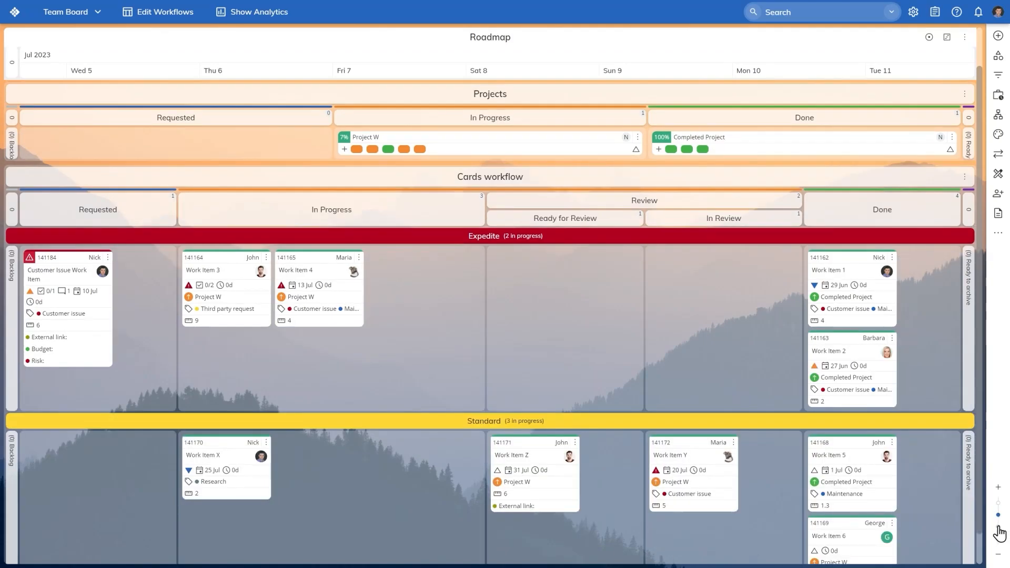
click(998, 527)
click(999, 542)
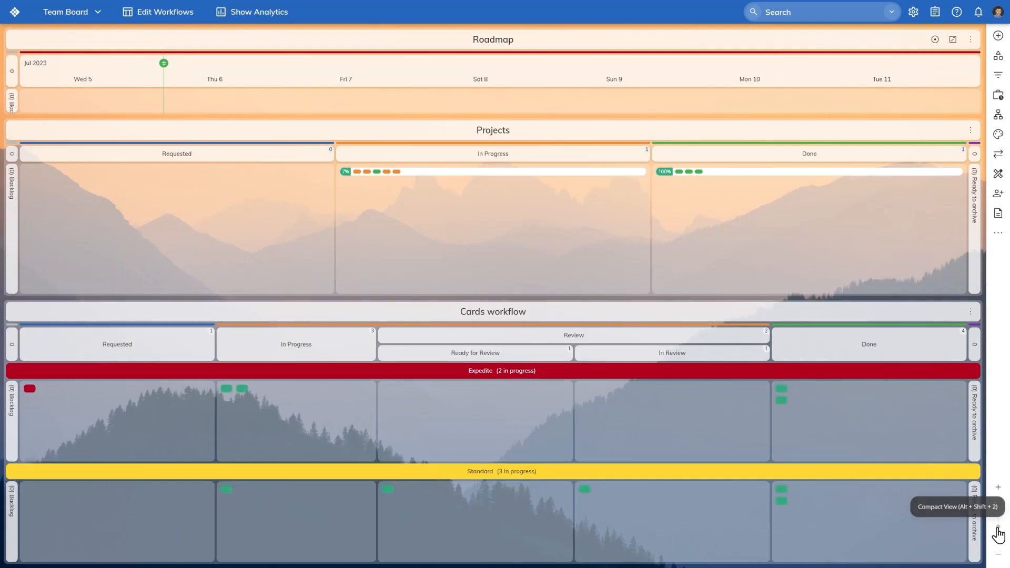
click(998, 527)
click(998, 516)
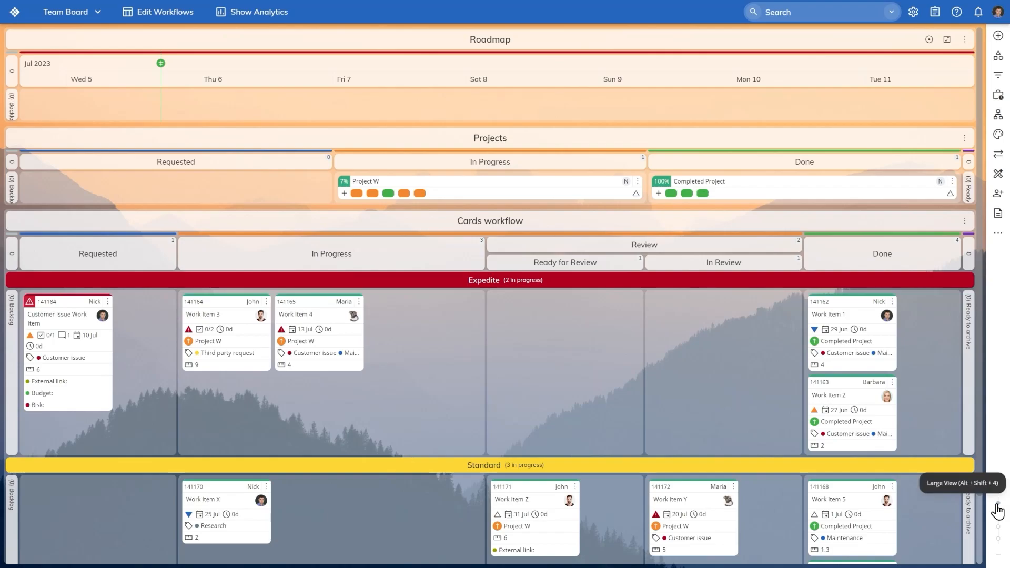
click(998, 504)
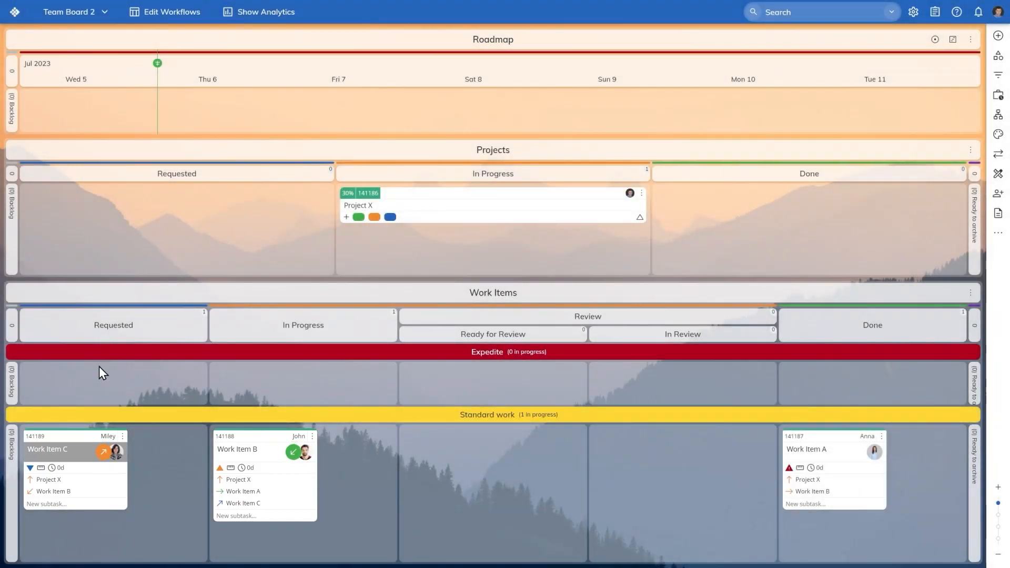
Try to move Work Item C from Requested to In Progress in the Standard work lane of the Work Items workflow.
drag(80, 430, 258, 413)
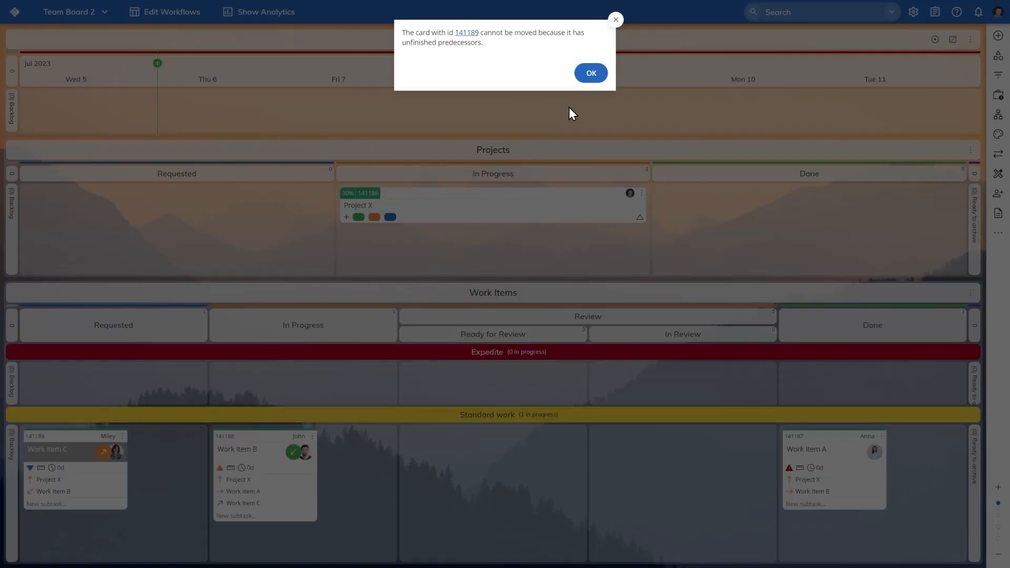
click(590, 74)
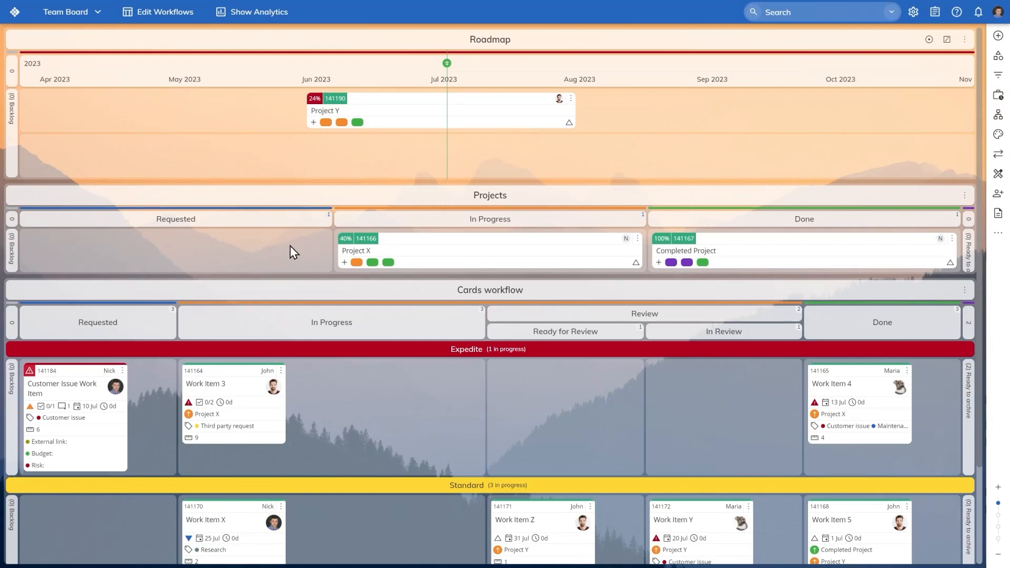
Add a card titled "New Team Project" to the Requested column of the Projects workflow.
double_click(181, 258)
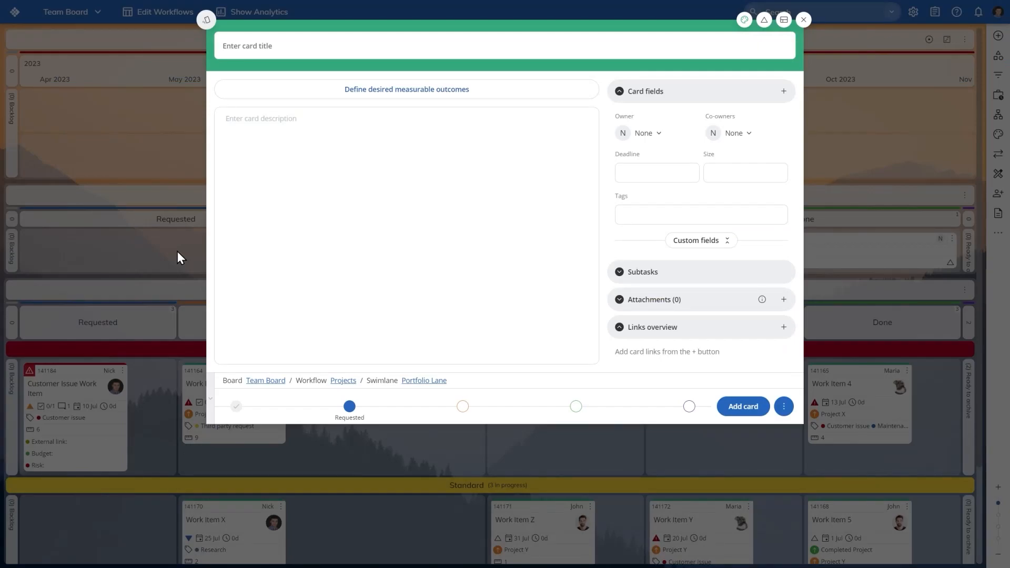
text(New Team Project)
click(750, 412)
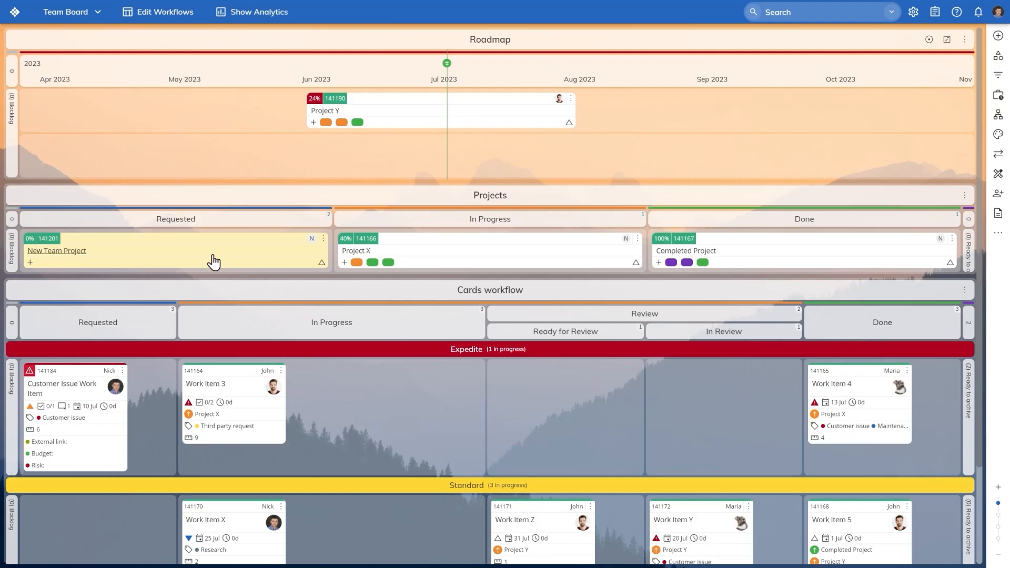
Create a child card of New Team Project titled "Work Item 1" in the Standard lane's Requested column and save it with another new card started.
drag(171, 244, 153, 400)
click(259, 427)
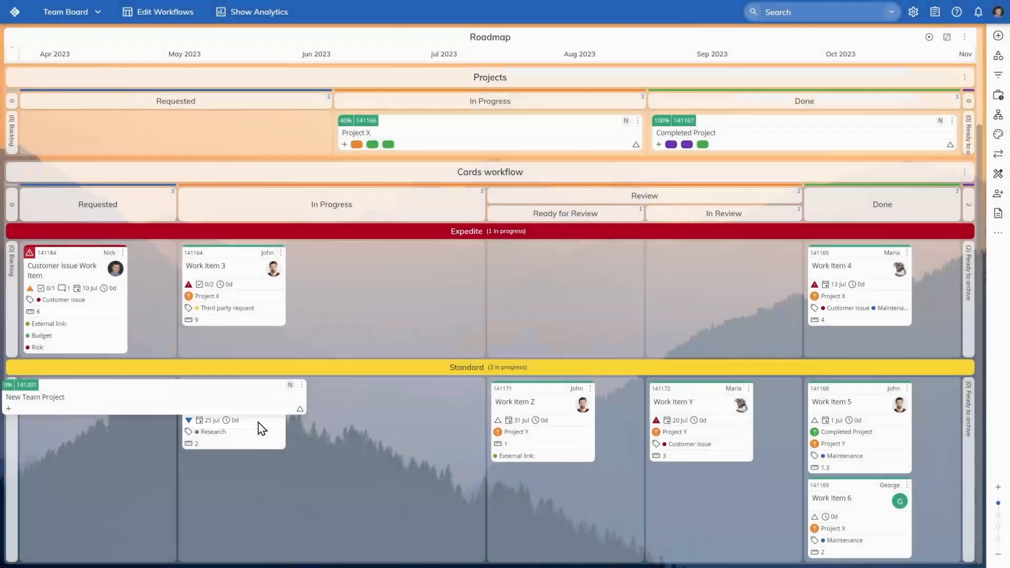
triple_click(362, 43)
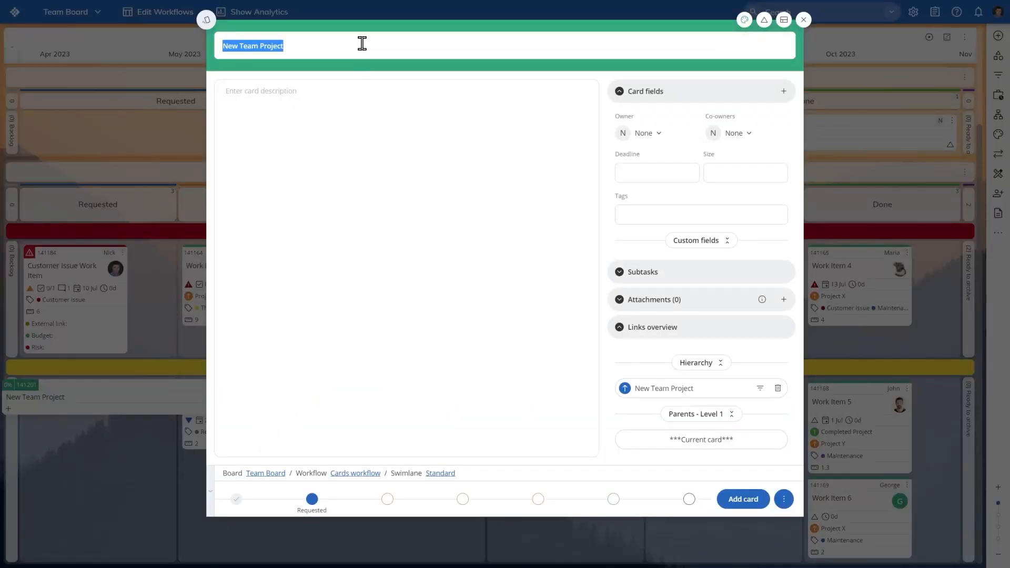
text(Work Item 1)
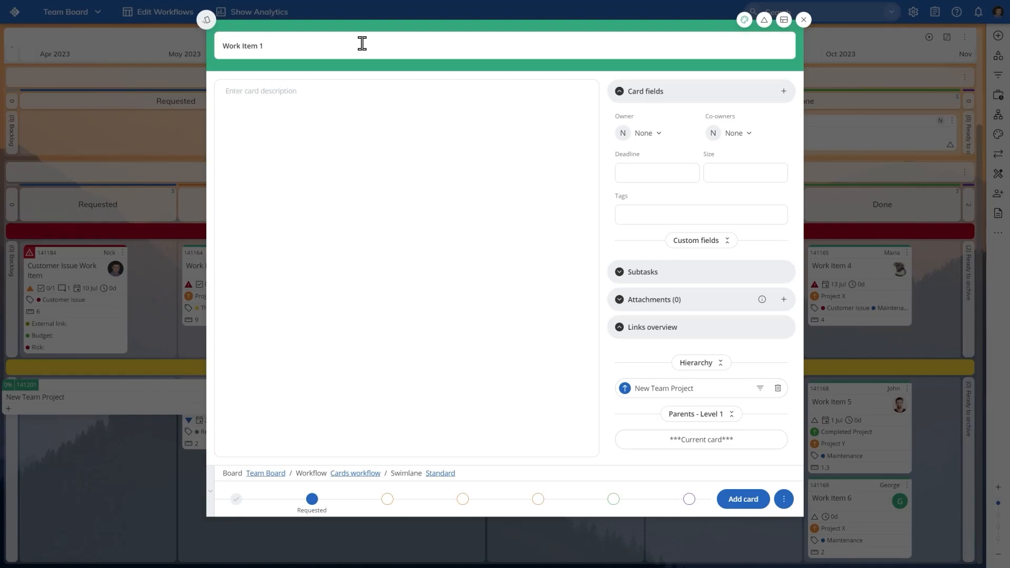
click(783, 499)
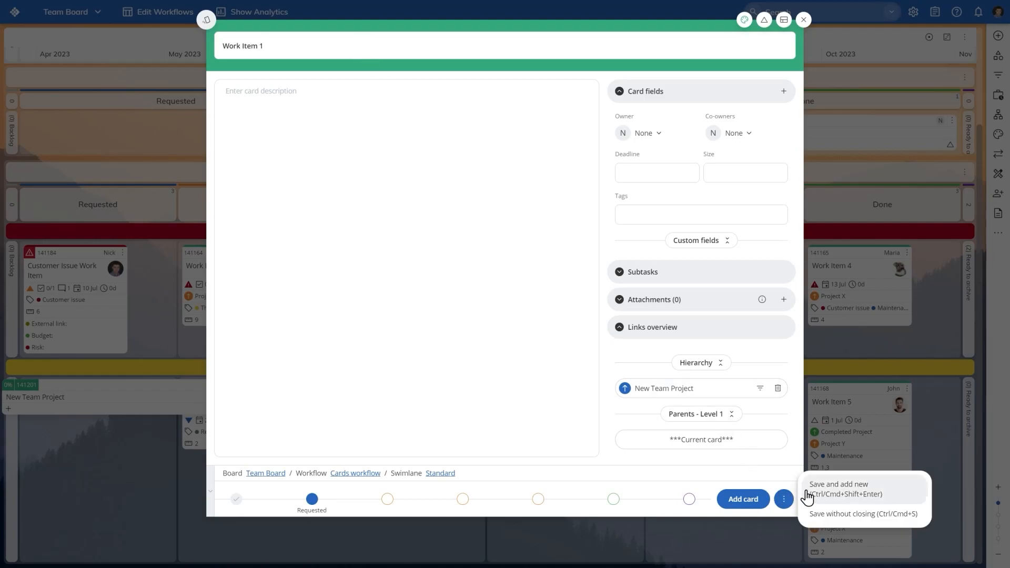
click(808, 491)
Add two more child cards of New Team Project titled "Work Item 2" and "Work Item 3" in the same Requested column.
text(Work It)
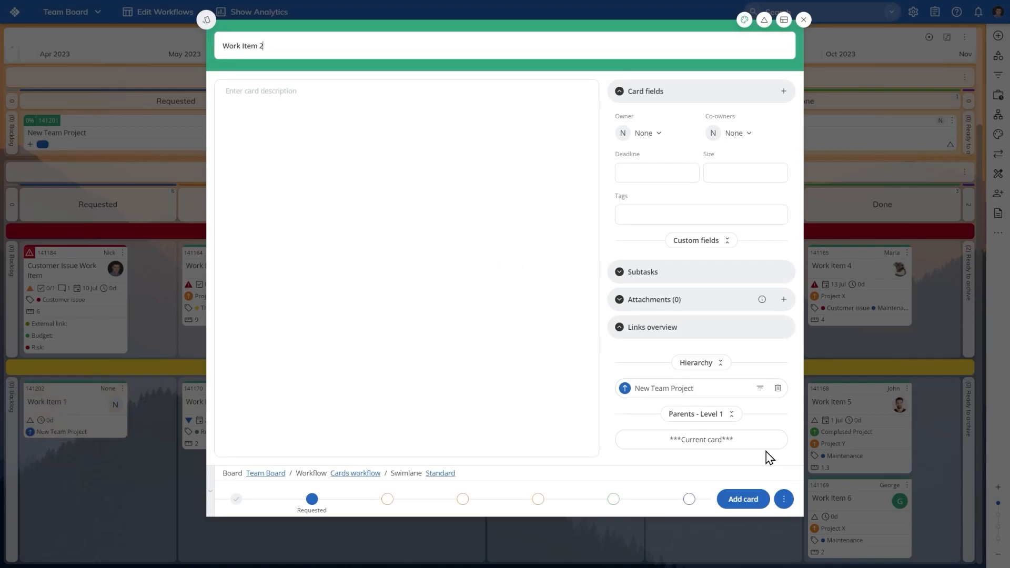
click(784, 498)
click(807, 492)
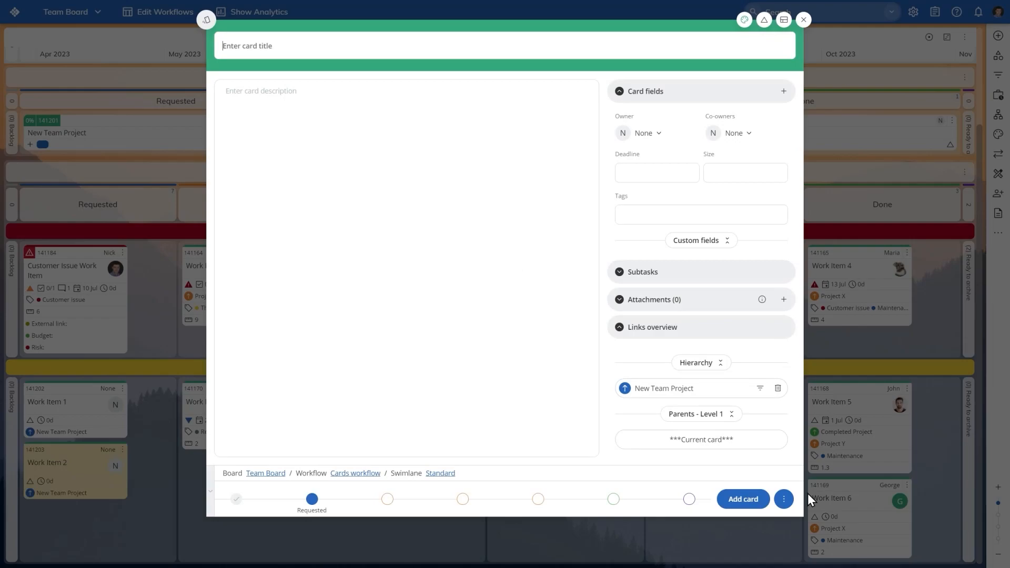
text(Work Item 3)
click(758, 503)
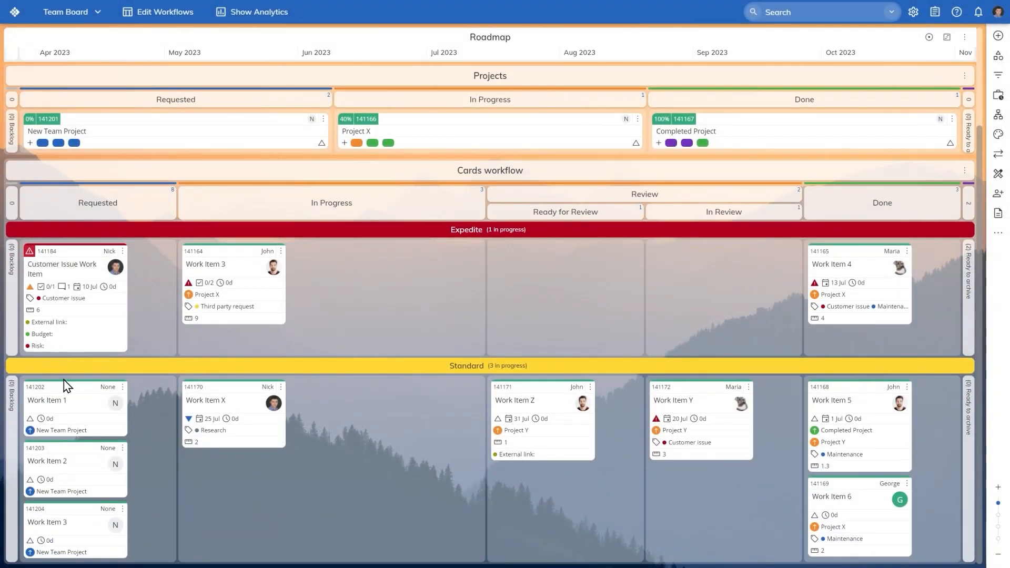
Move Work Item 1 through In Progress to Done in the Standard lane, and move New Team Project's other two child cards to Done.
drag(70, 393, 226, 408)
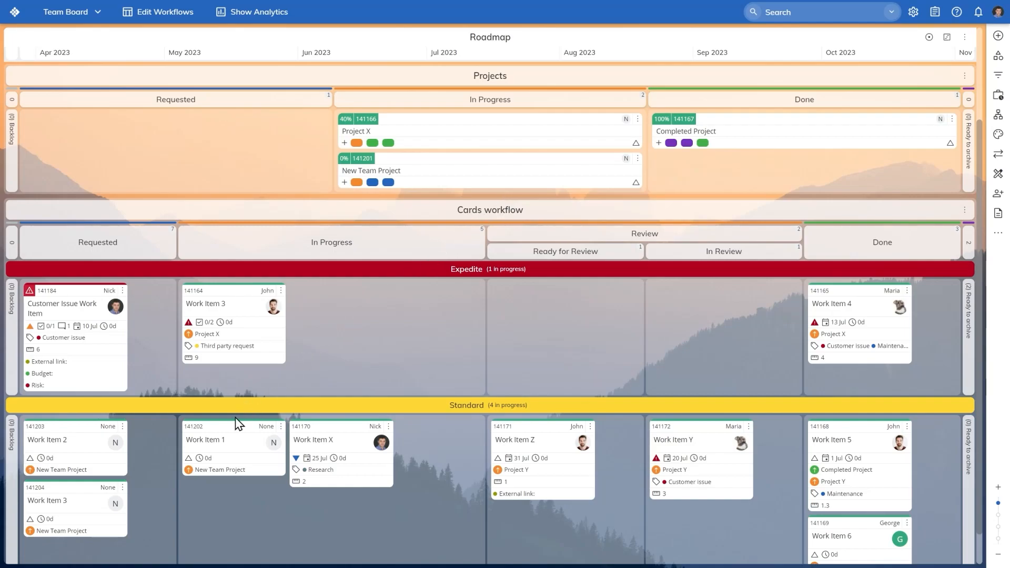
drag(226, 433, 828, 428)
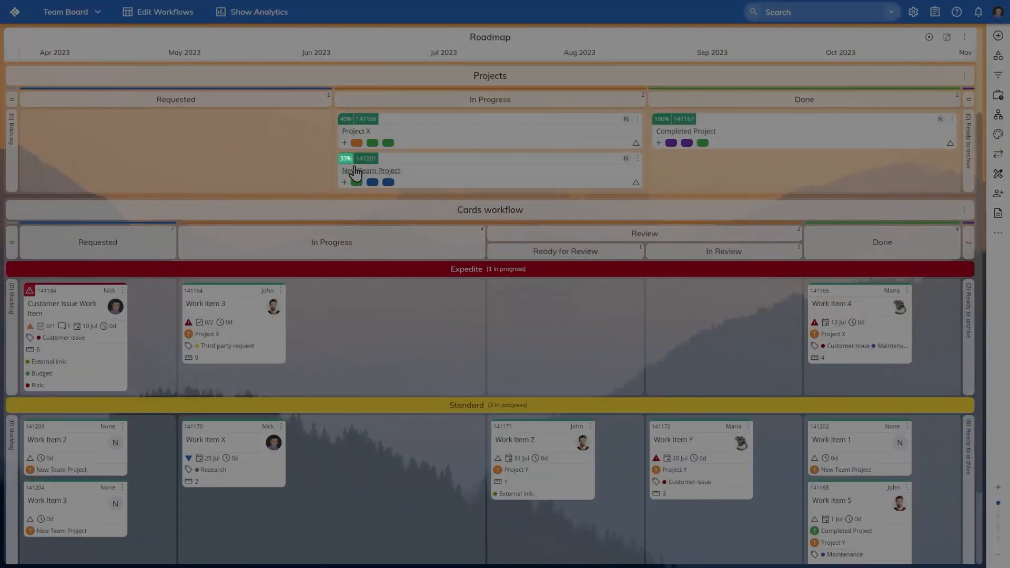
mouse_move(350, 168)
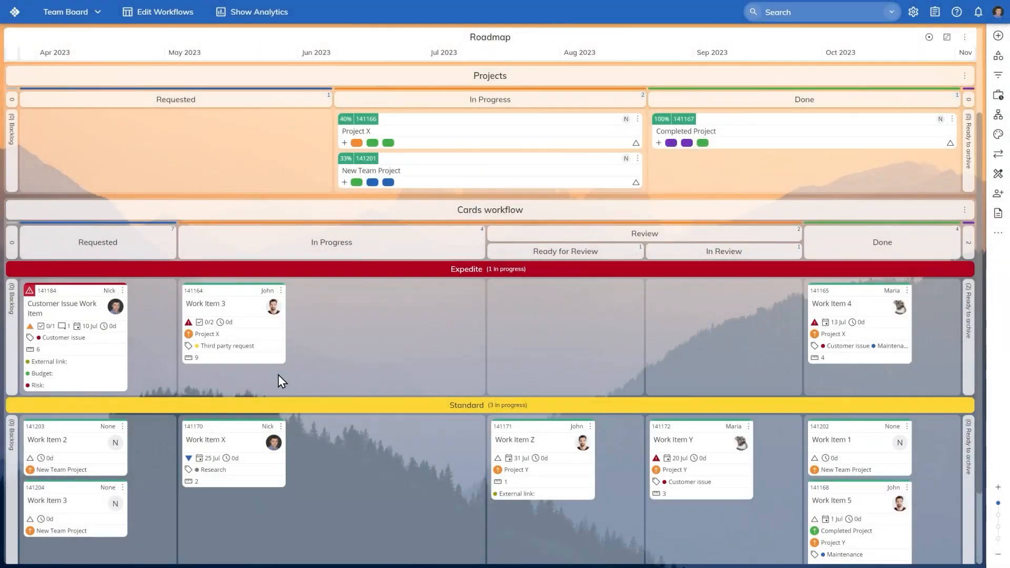
drag(163, 501, 830, 441)
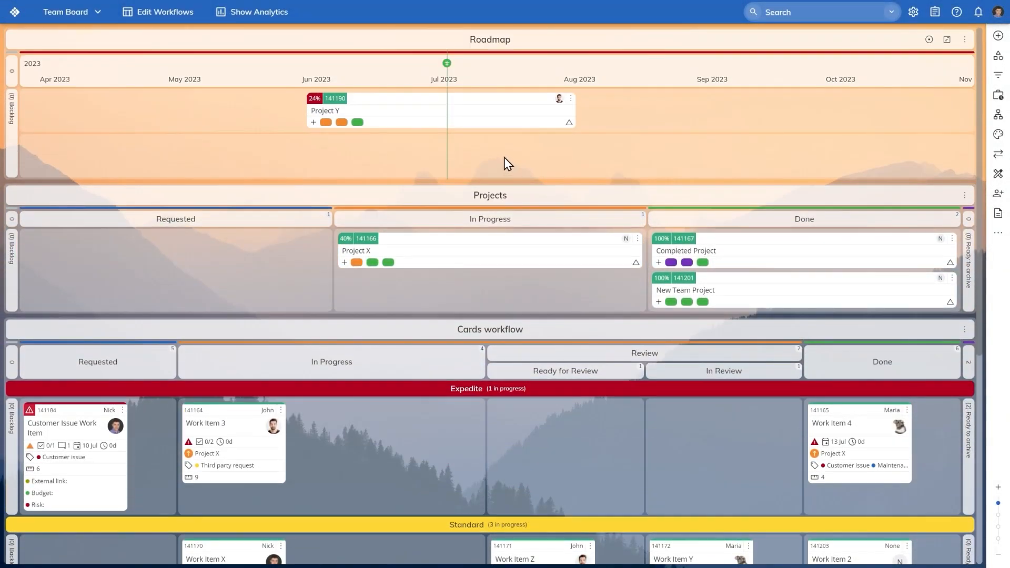
Create a "Timeline Project" initiative on the Roadmap planned from 18 Jul to 18 Aug 2023, and open and save its card details.
double_click(504, 158)
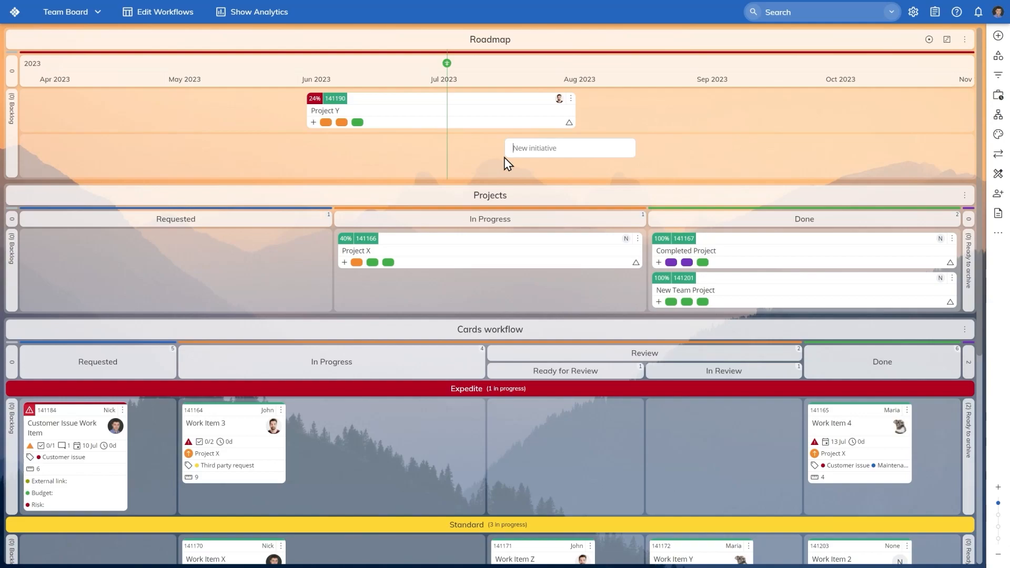
text(Timeline Project)
key(Return)
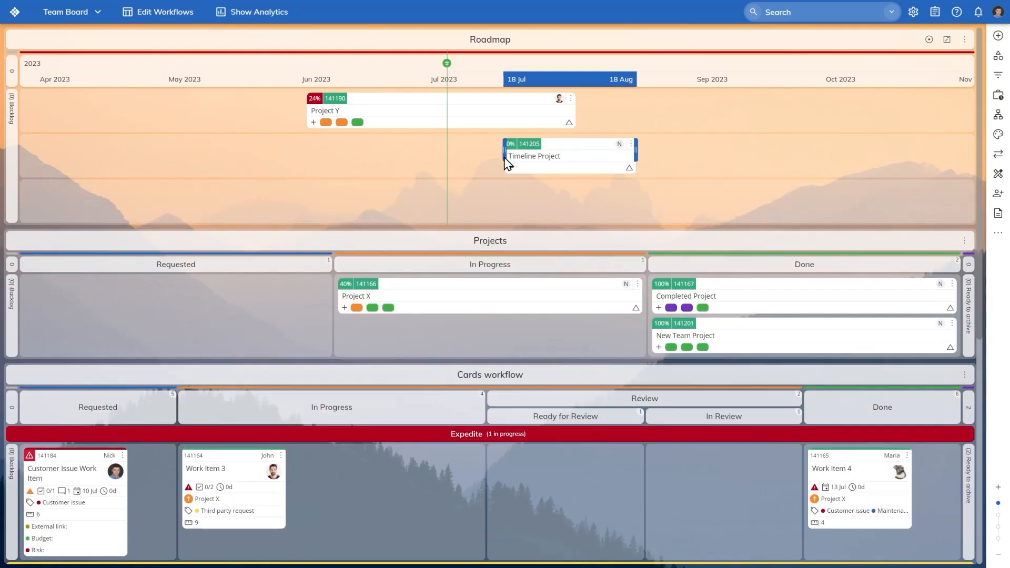
click(532, 164)
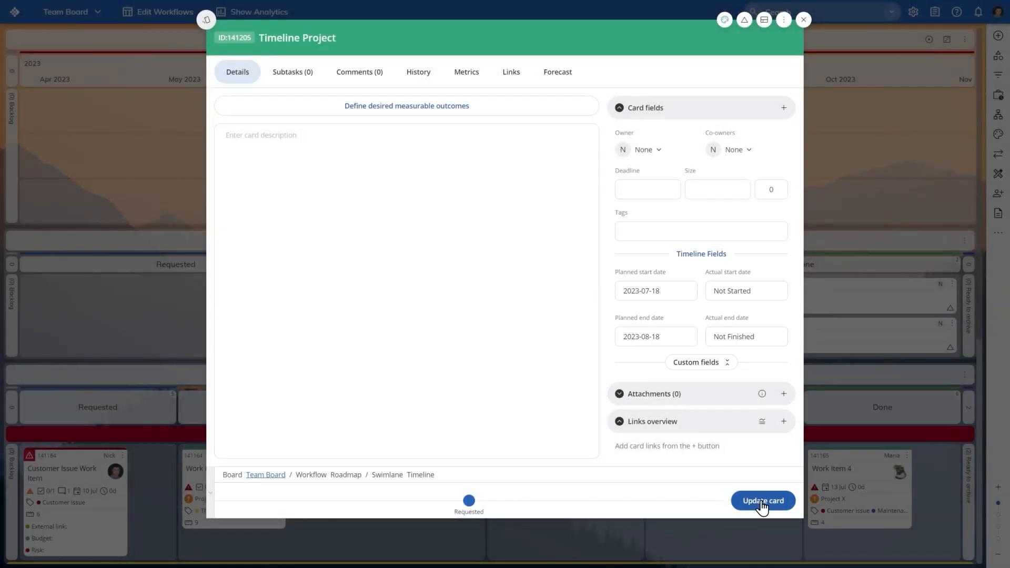
click(762, 502)
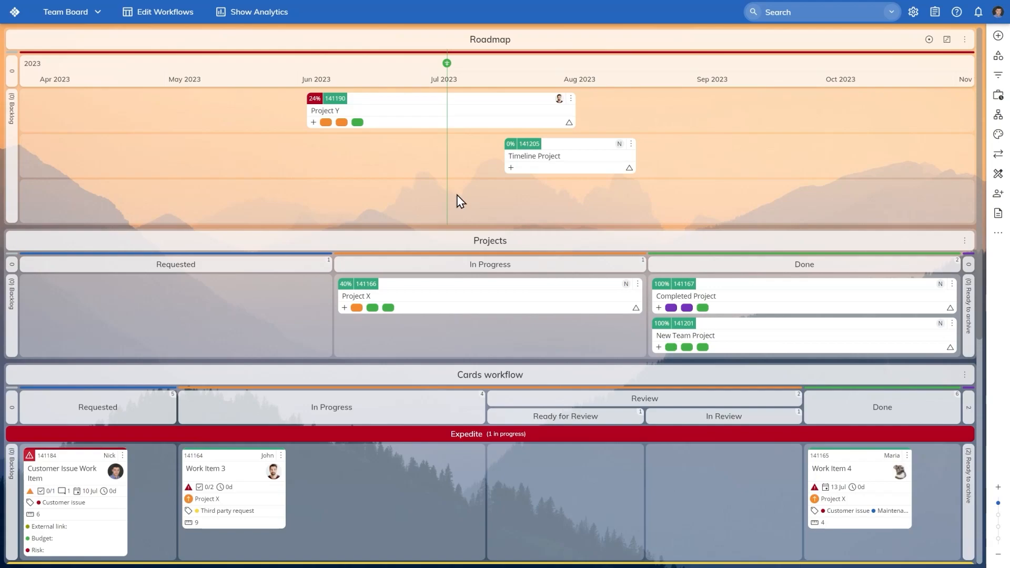
Extend Timeline Project's planned end on the Roadmap to late September 2023.
mouse_move(326, 120)
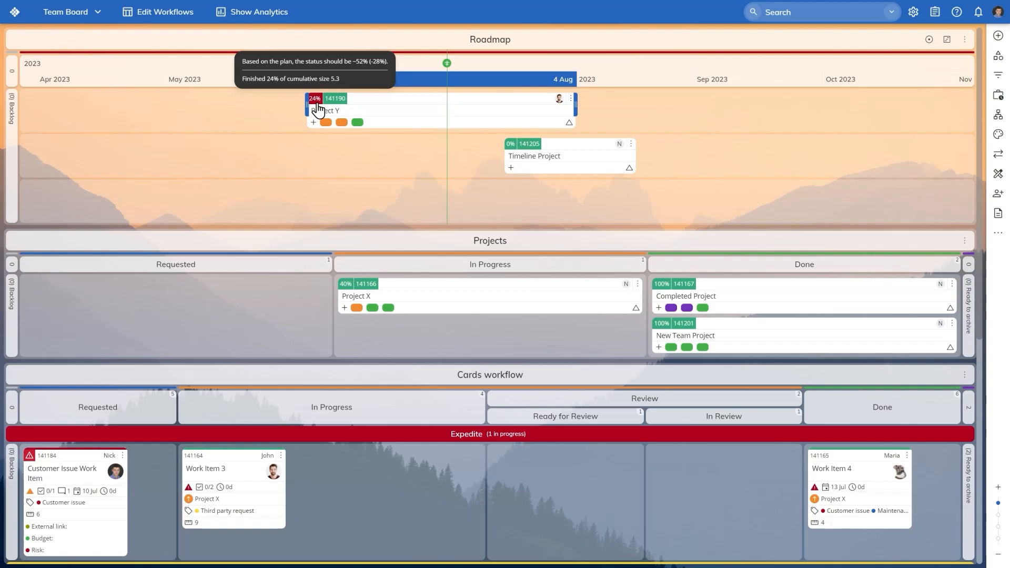
mouse_move(597, 148)
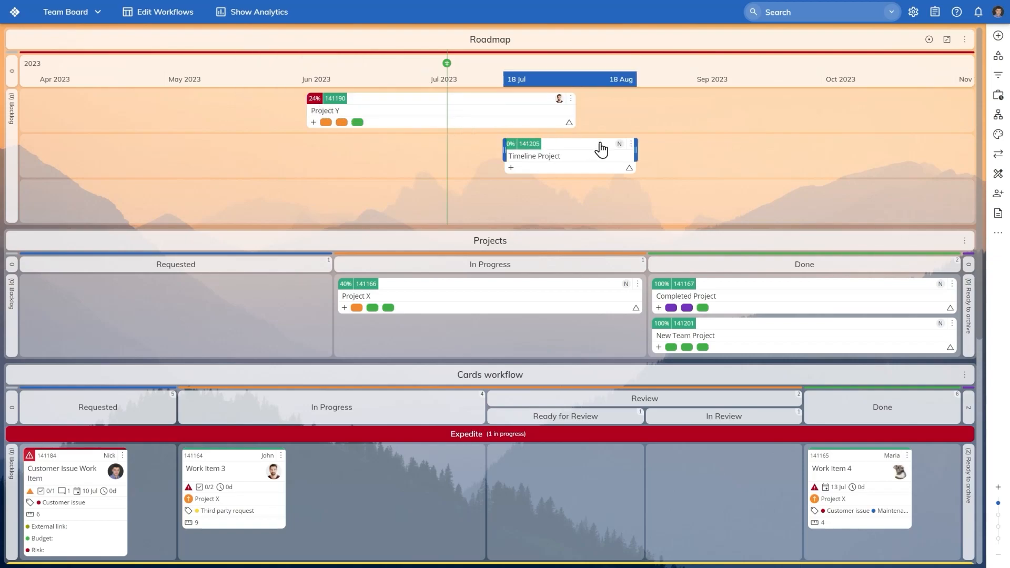
drag(636, 150, 810, 141)
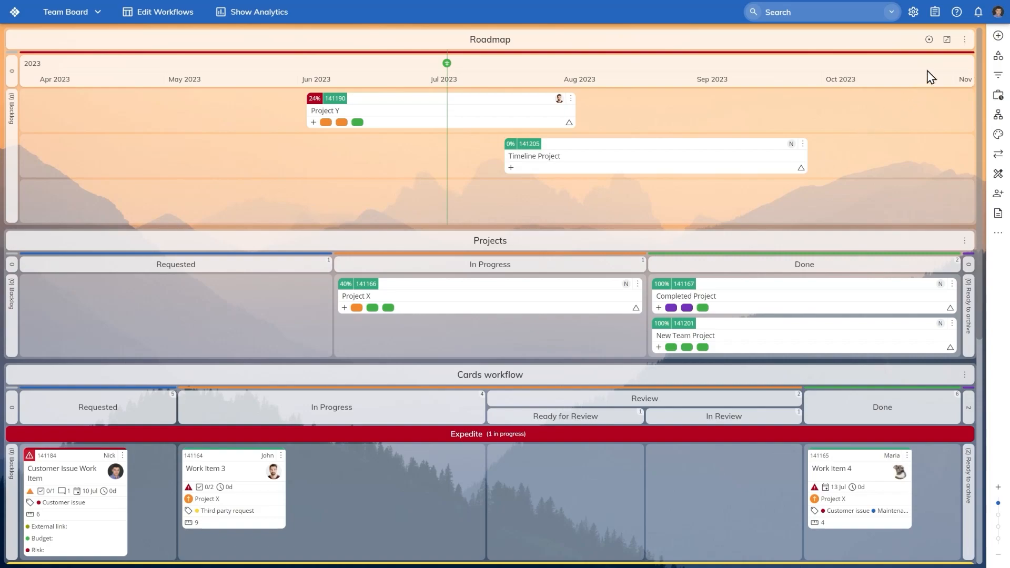
Switch the Roadmap timeline scale to Weeks and change it to Quarters.
click(946, 41)
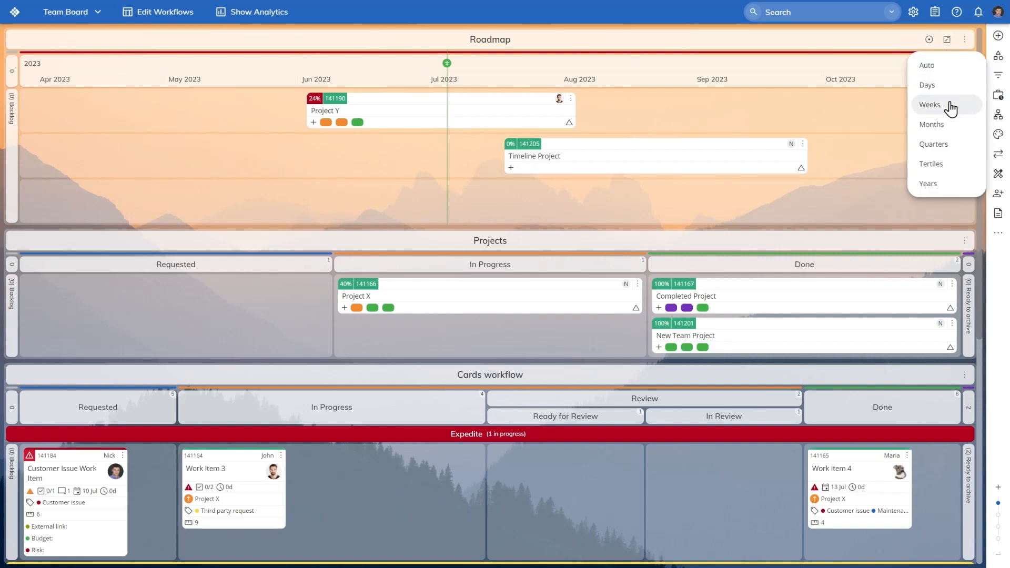
click(948, 104)
click(946, 40)
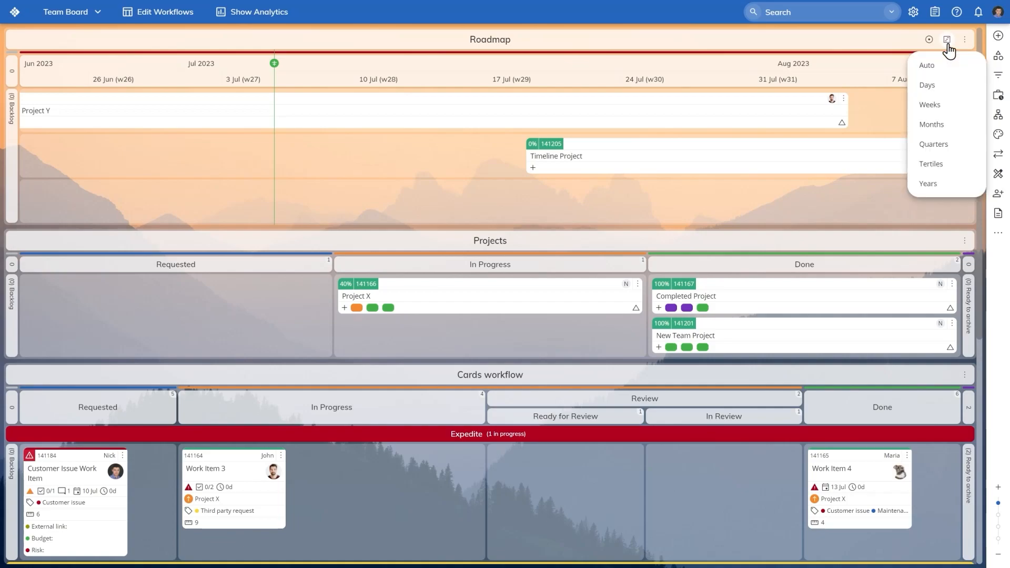
click(948, 145)
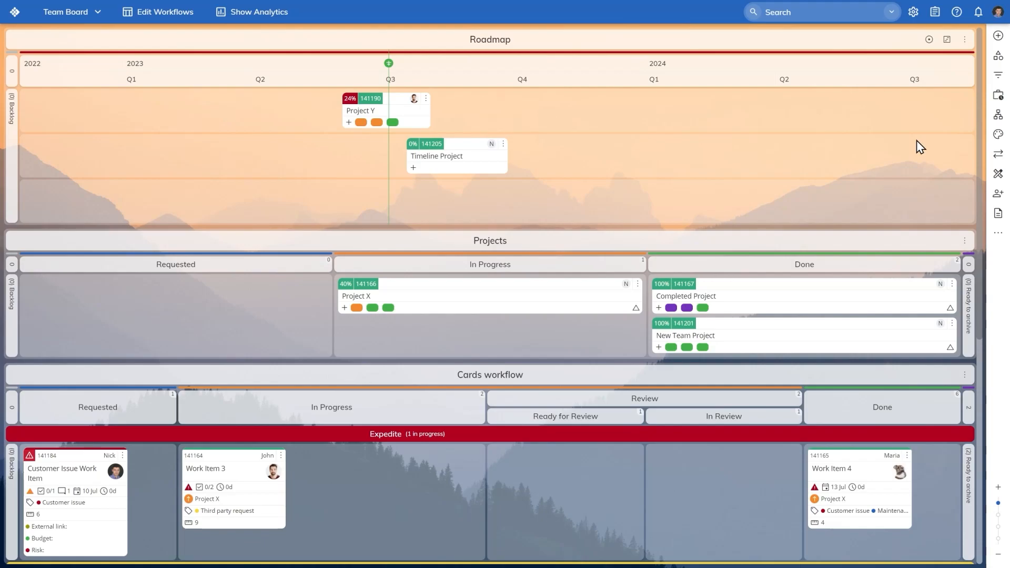
Add Team Board B with its Work Items workflow as a related board of Team Board.
click(996, 119)
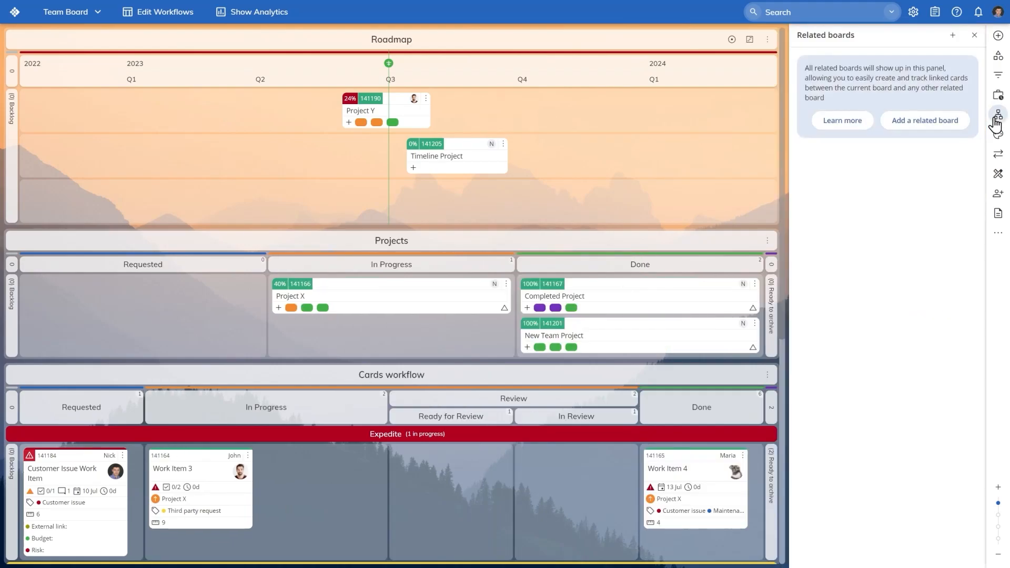
click(925, 126)
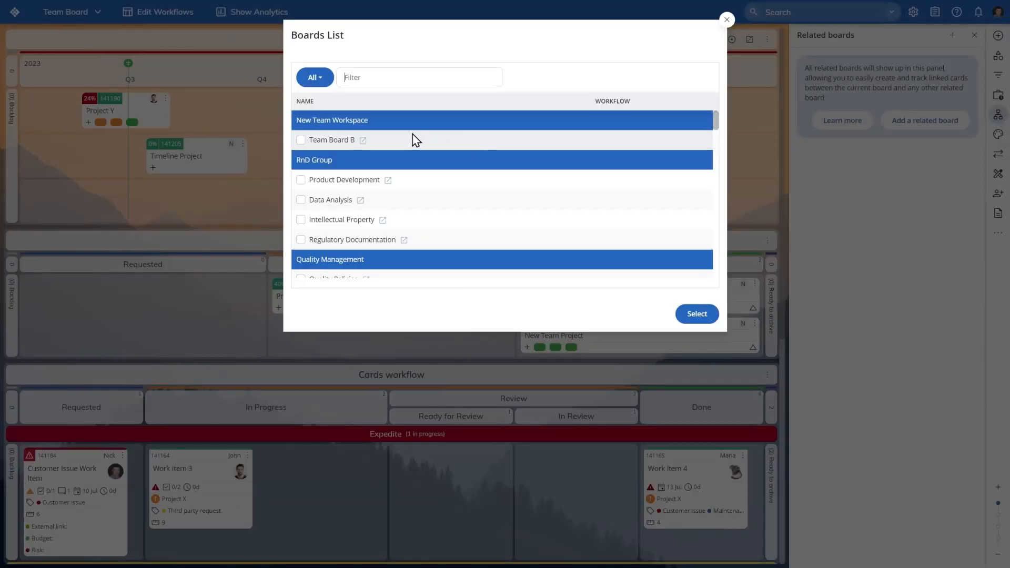
click(302, 140)
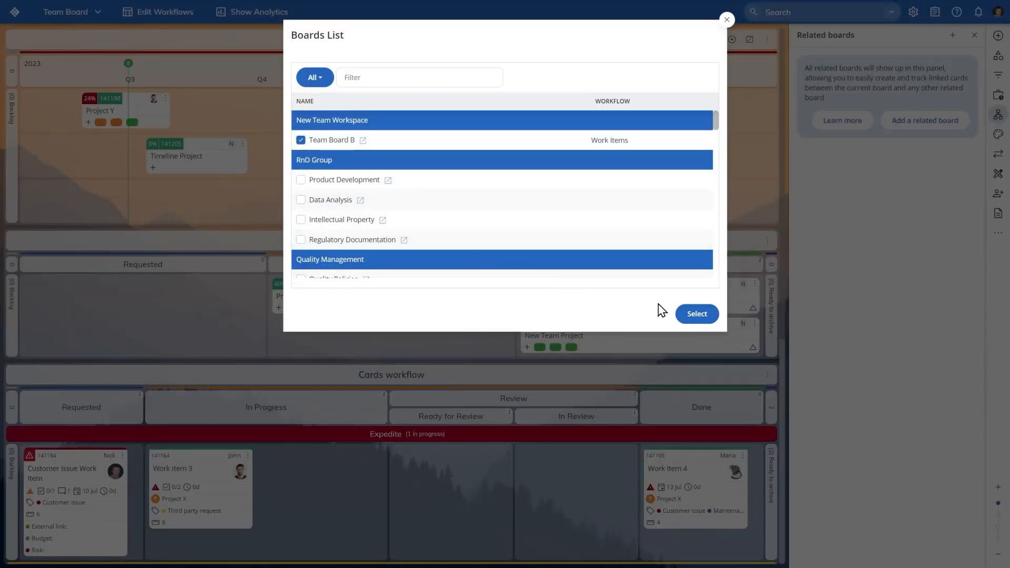
click(694, 316)
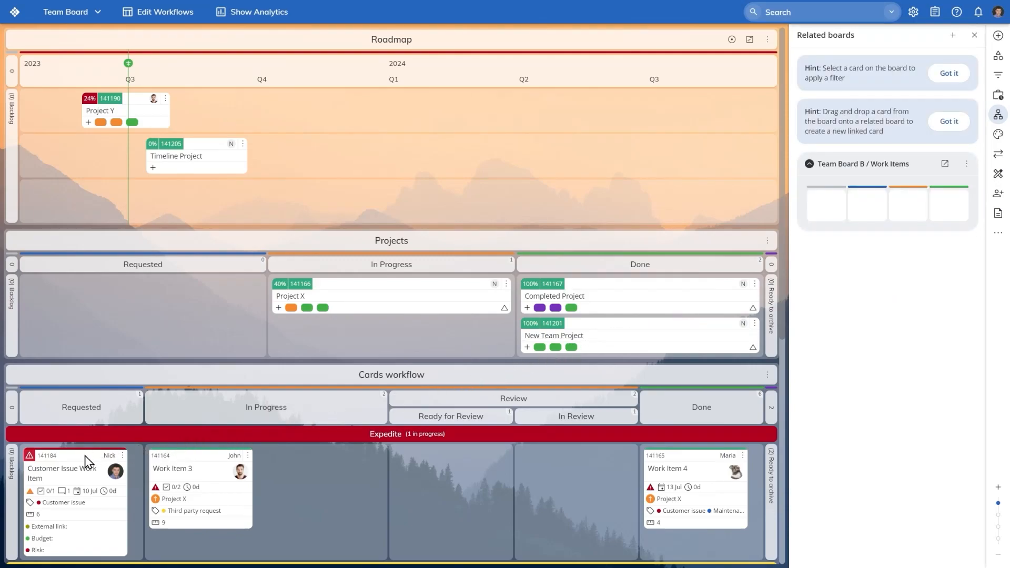
Create a predecessor card titled "Predecessor Work Item" for Customer Issue Work Item in the Requested column of Team Board B's Work Items workflow.
drag(85, 463, 870, 217)
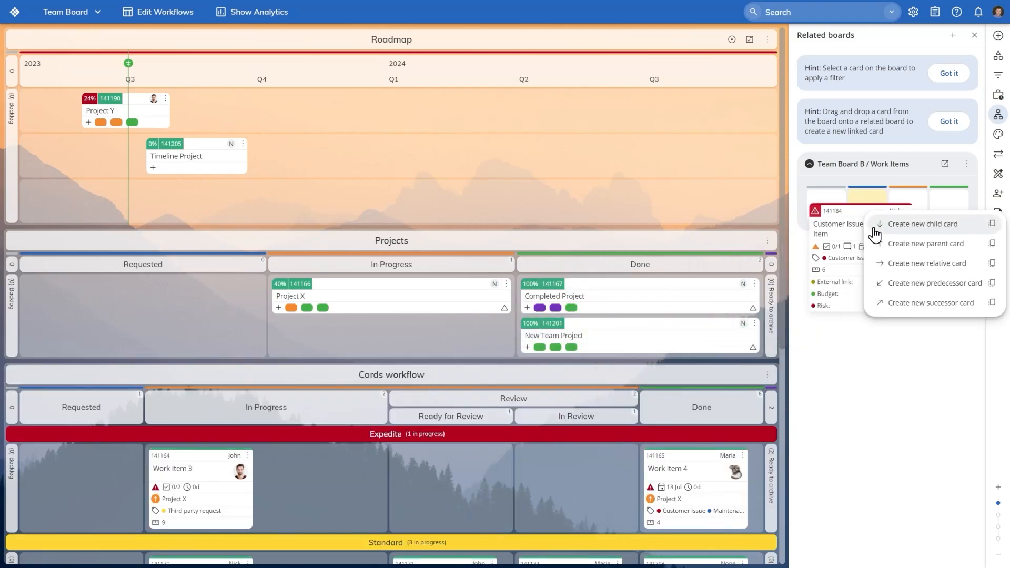
click(901, 286)
text(Predecessor Work Item)
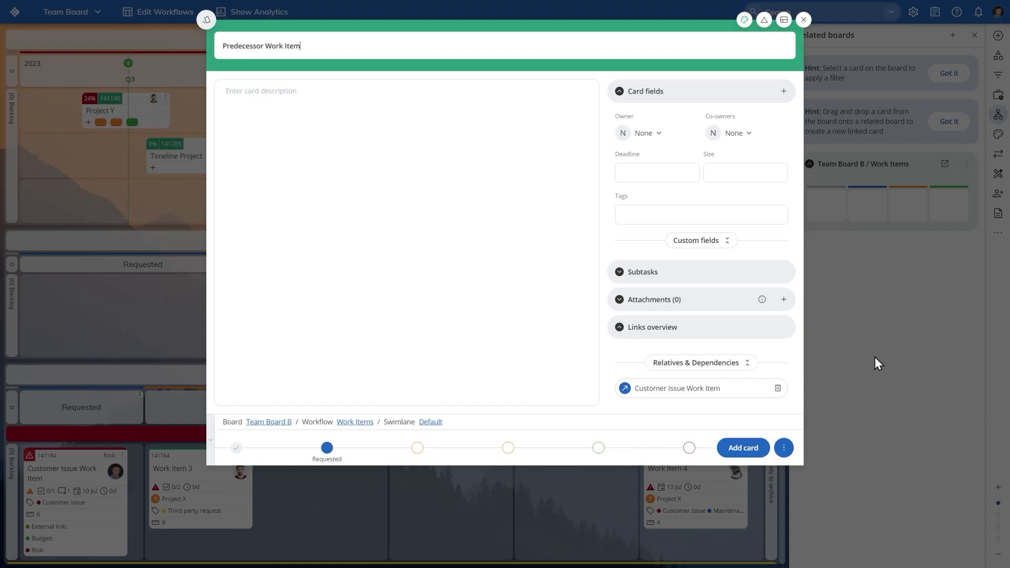
click(759, 445)
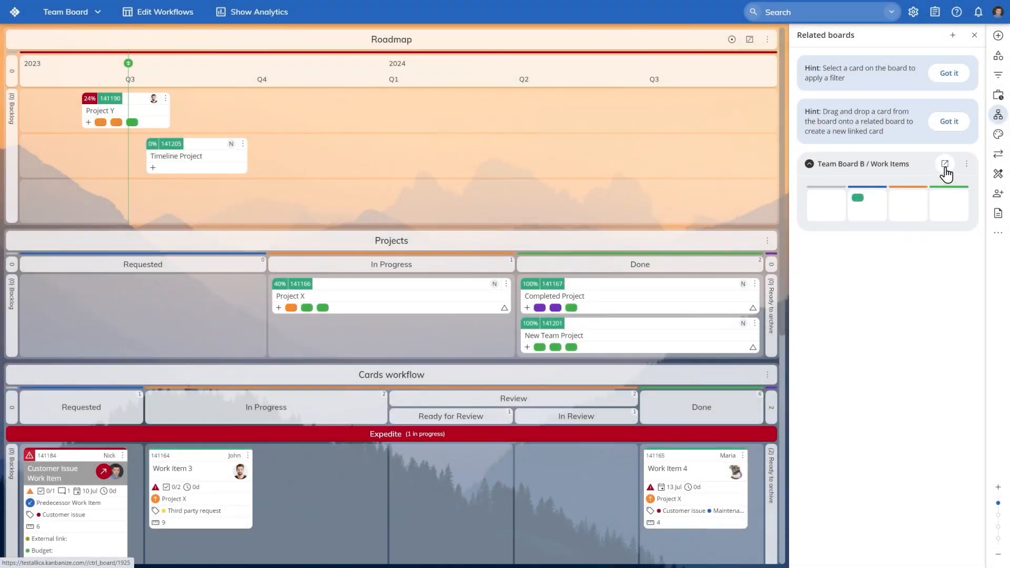
Open the related Team Board B and move Predecessor Work Item to In Progress in the Work Items workflow.
click(944, 165)
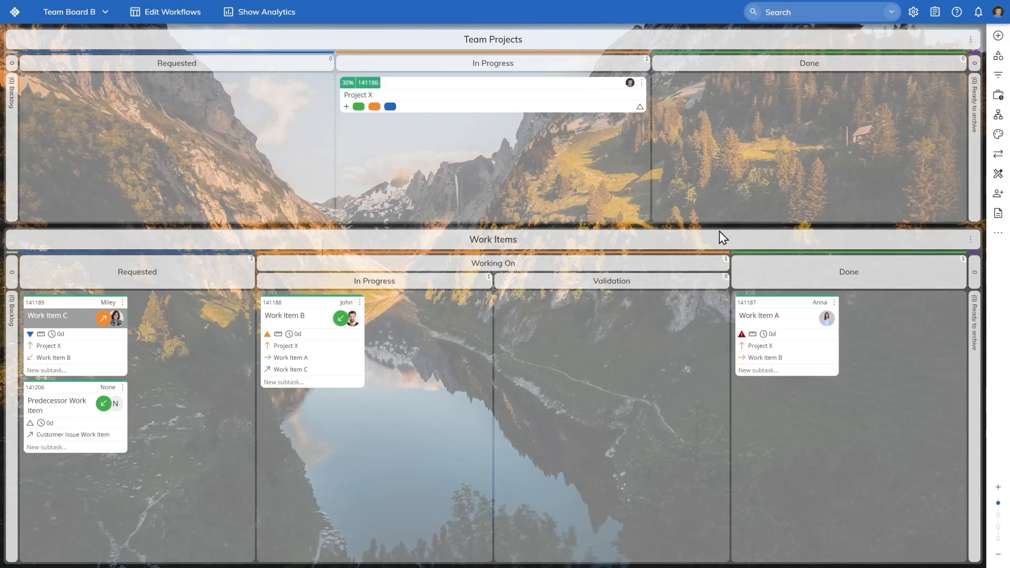
drag(81, 386, 306, 412)
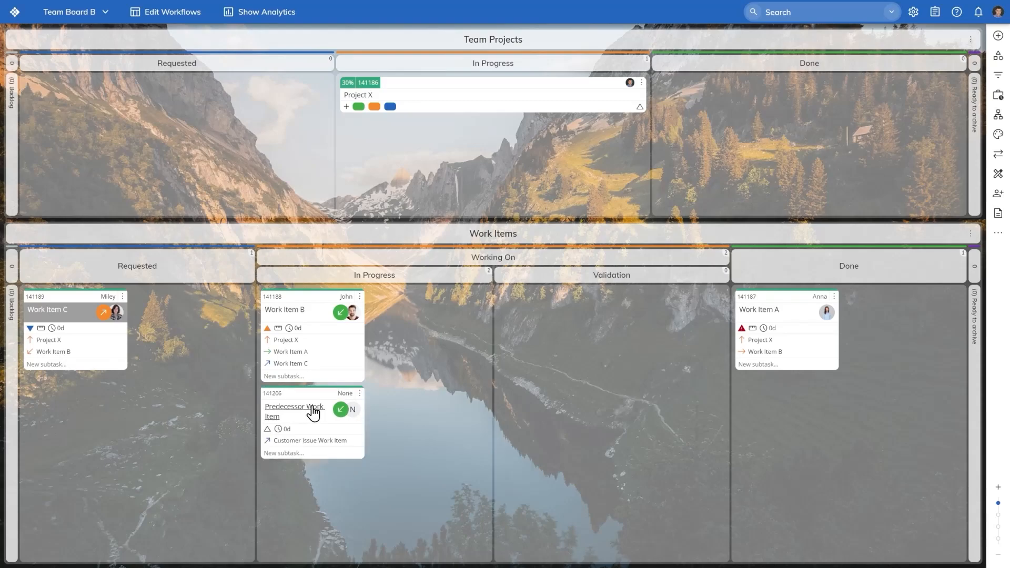
Block Predecessor Work Item on Team Board B with the Budget required blocker.
right_click(363, 403)
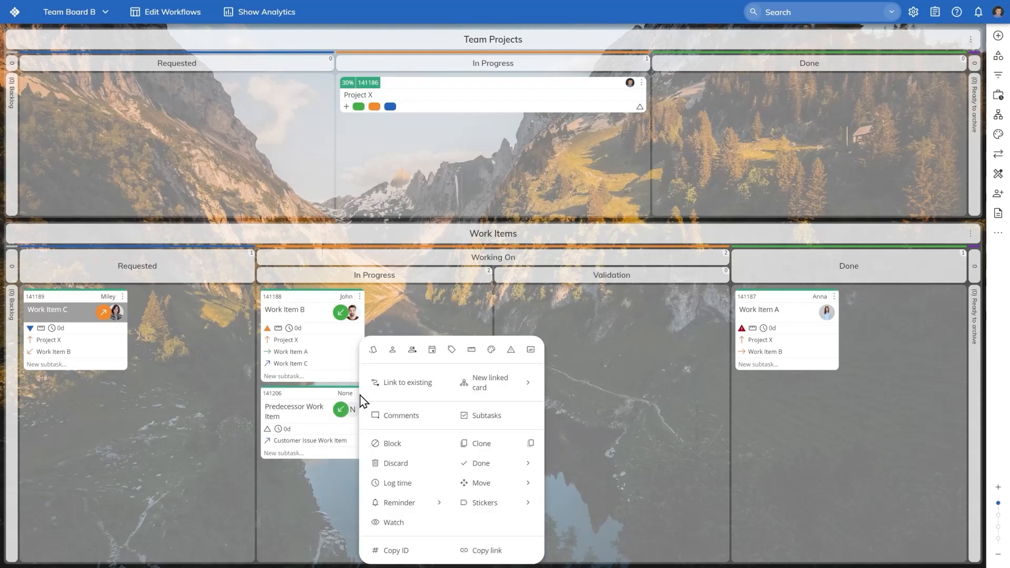
click(392, 443)
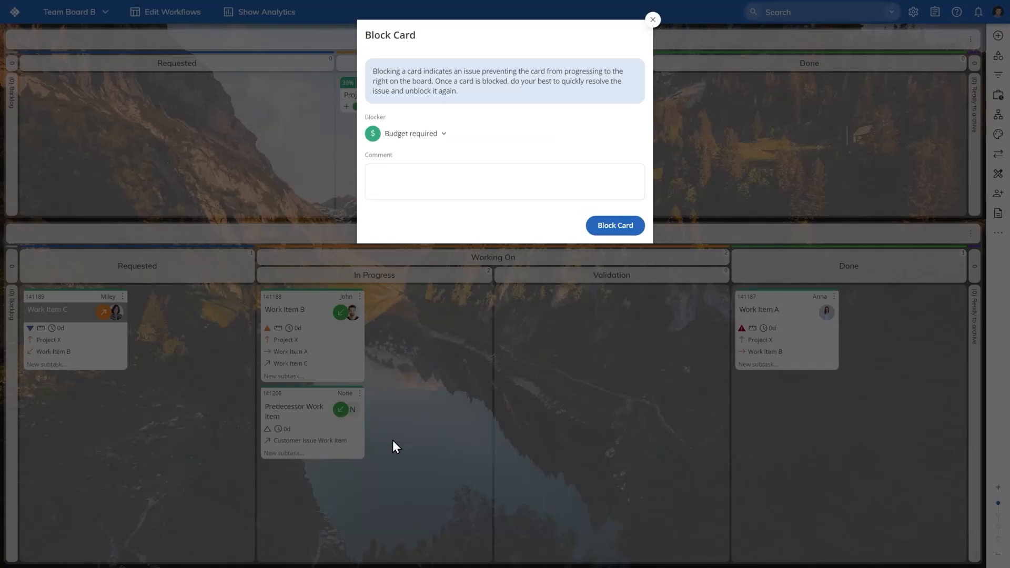
click(601, 227)
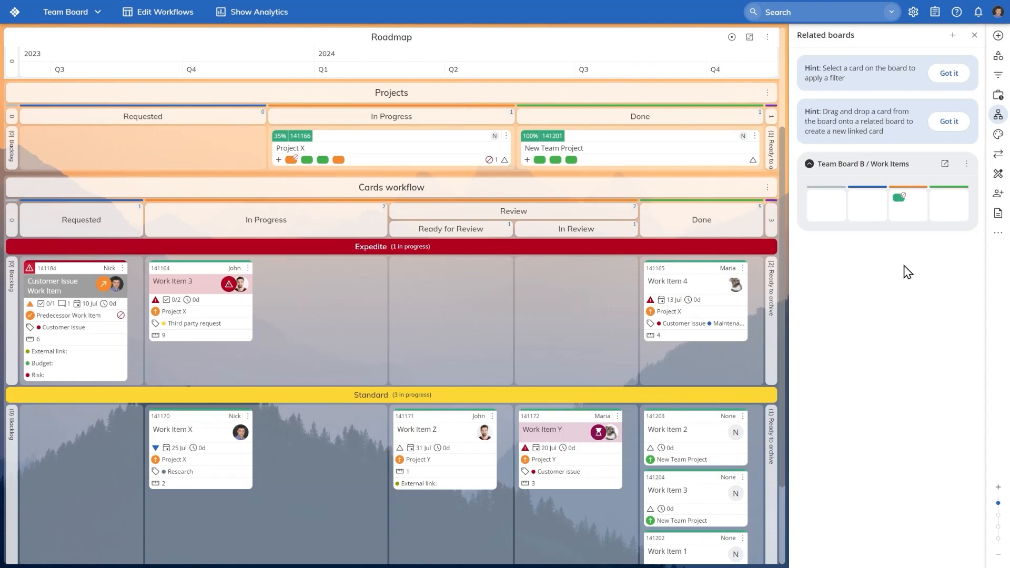
Replace the related boards view with the card tokens and apply the Thumbs up sticker to Work Item Z.
click(973, 35)
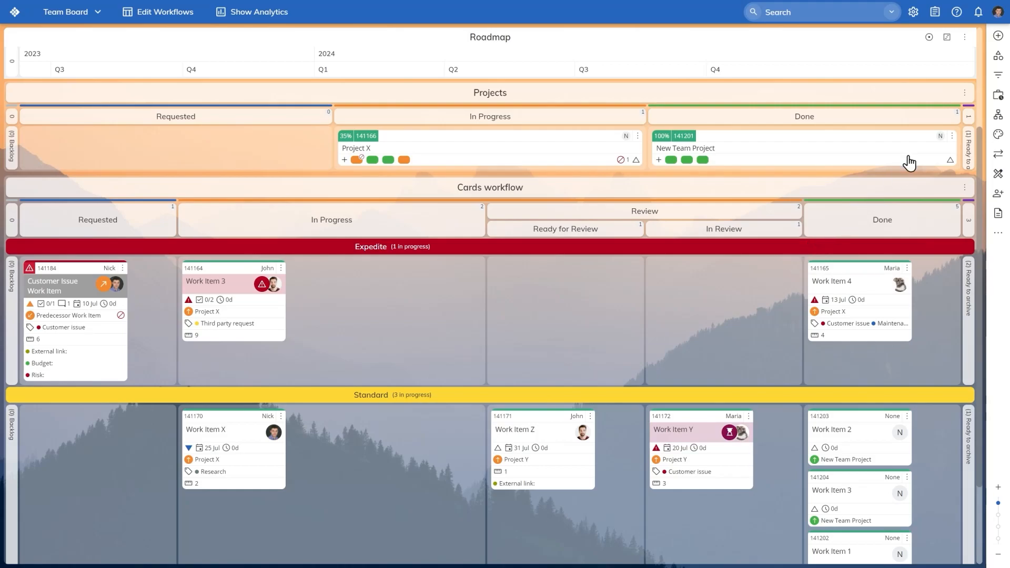
click(996, 60)
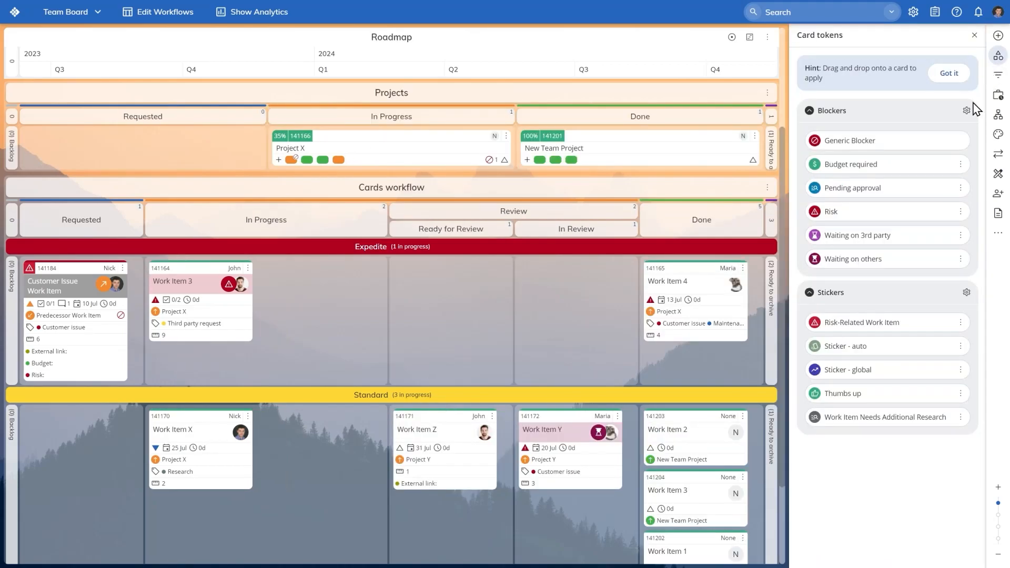
drag(853, 395, 450, 433)
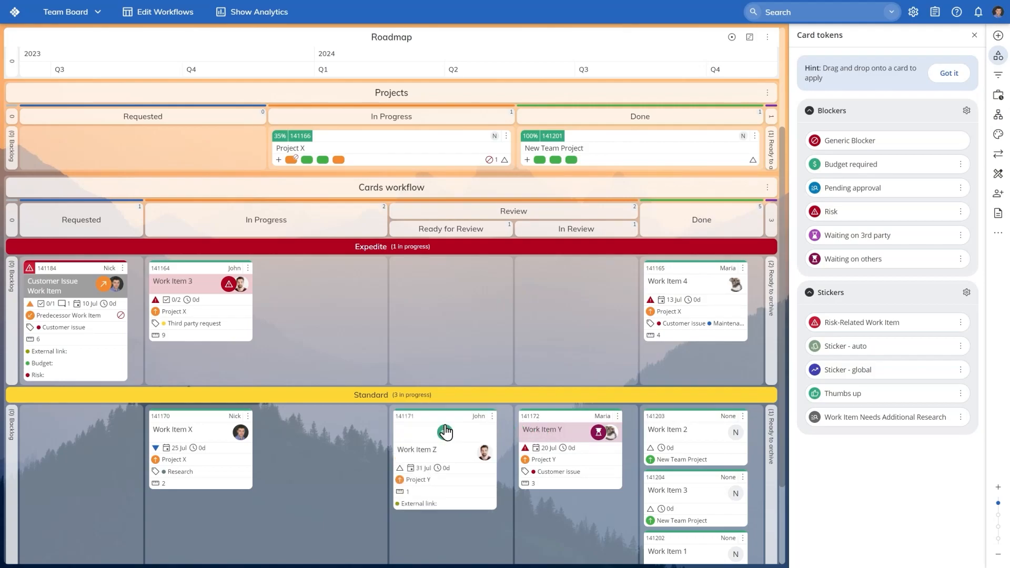
Block Work Item X with the Generic Blocker and the comment "Working on a higher-priority work item".
click(248, 416)
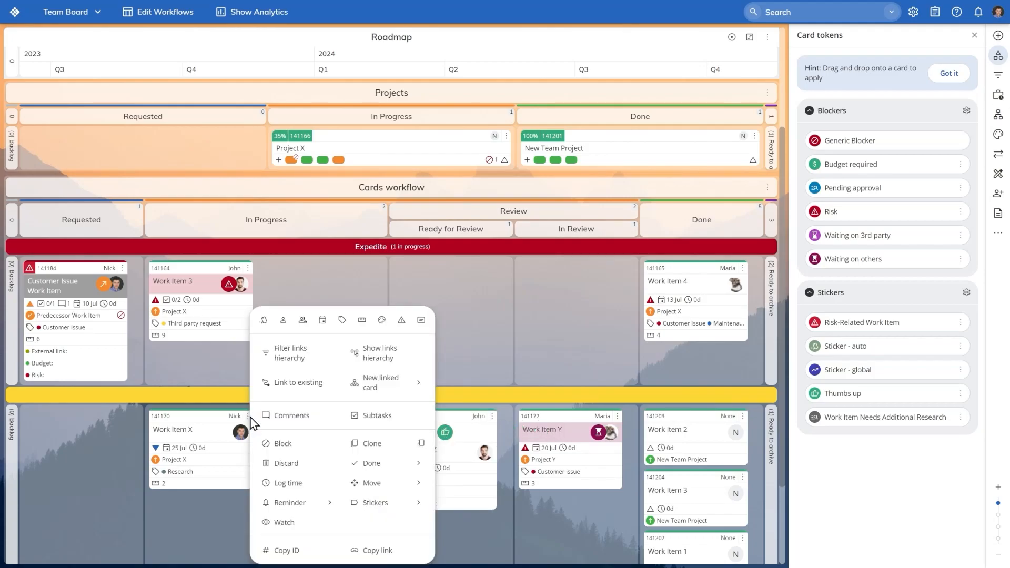
click(284, 444)
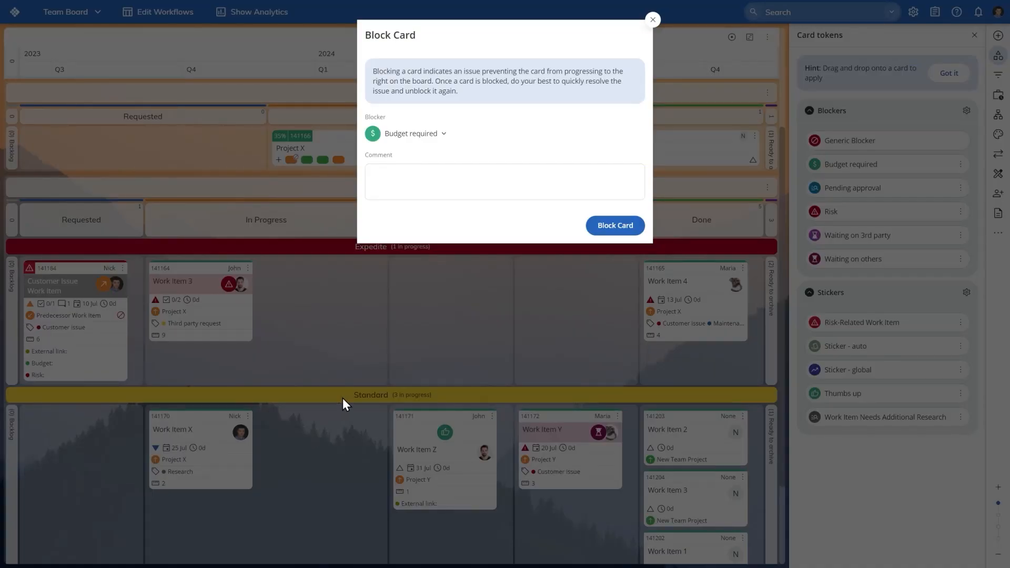
click(435, 135)
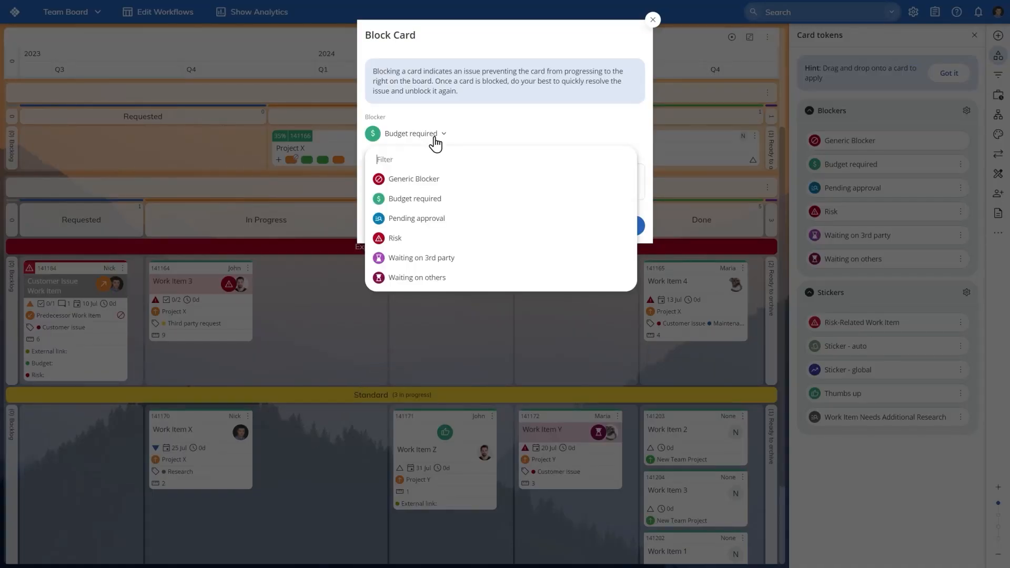
click(435, 179)
click(439, 187)
text(Working on a higher-priority work item)
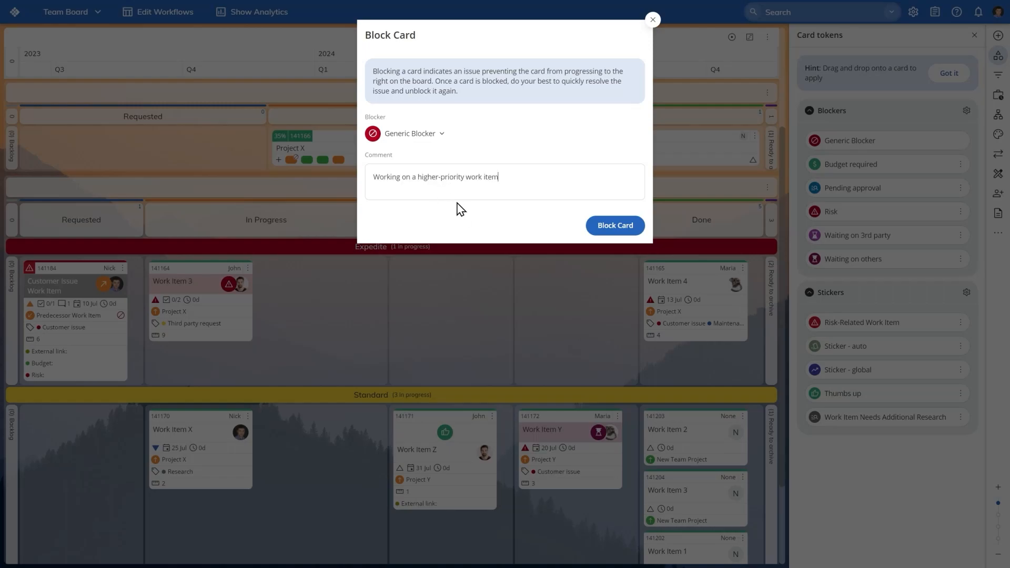
click(610, 230)
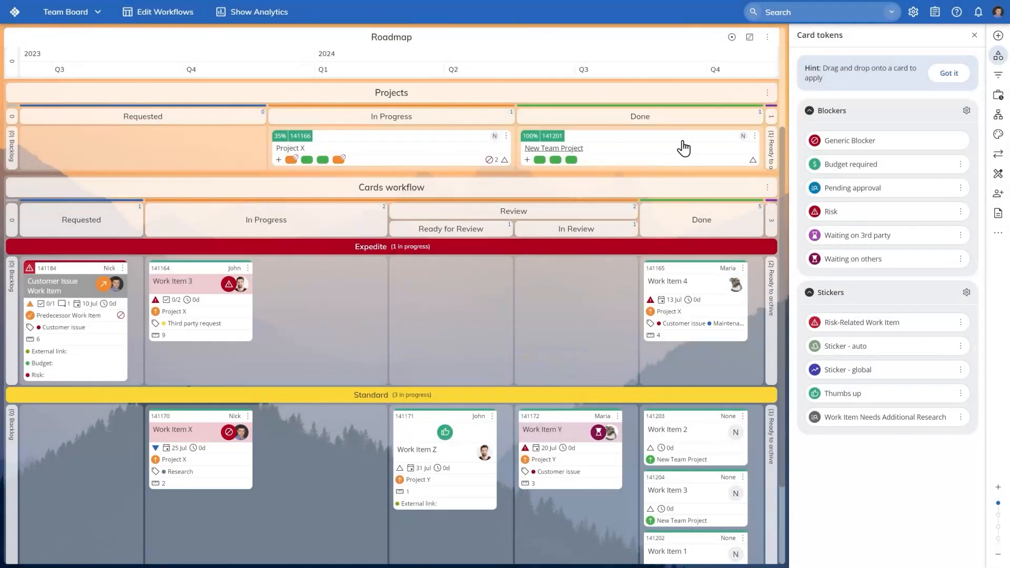
Filter Team Board with the Blocked work quick filter and choose Work Item 3 from the filter results.
click(972, 36)
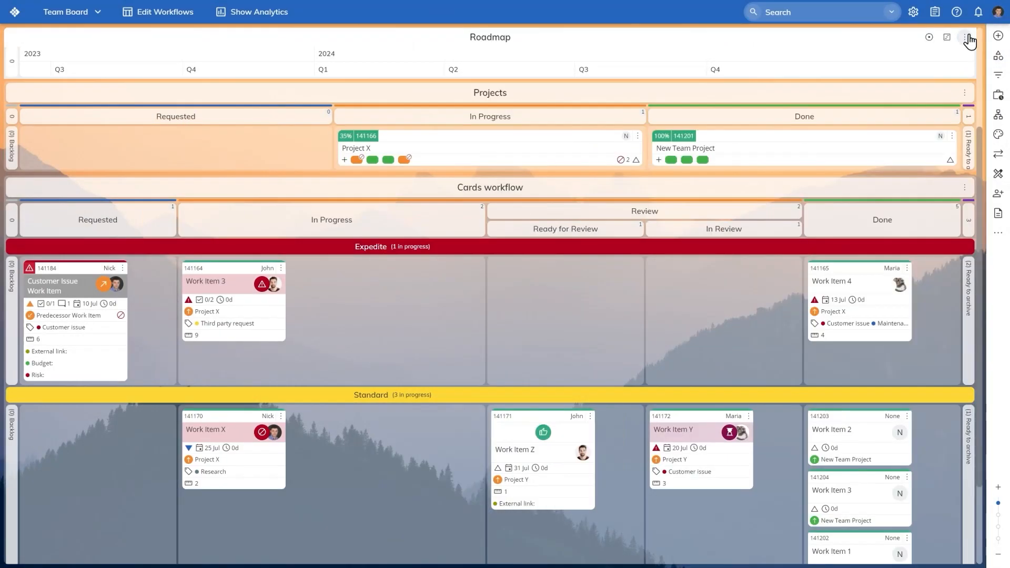
click(998, 75)
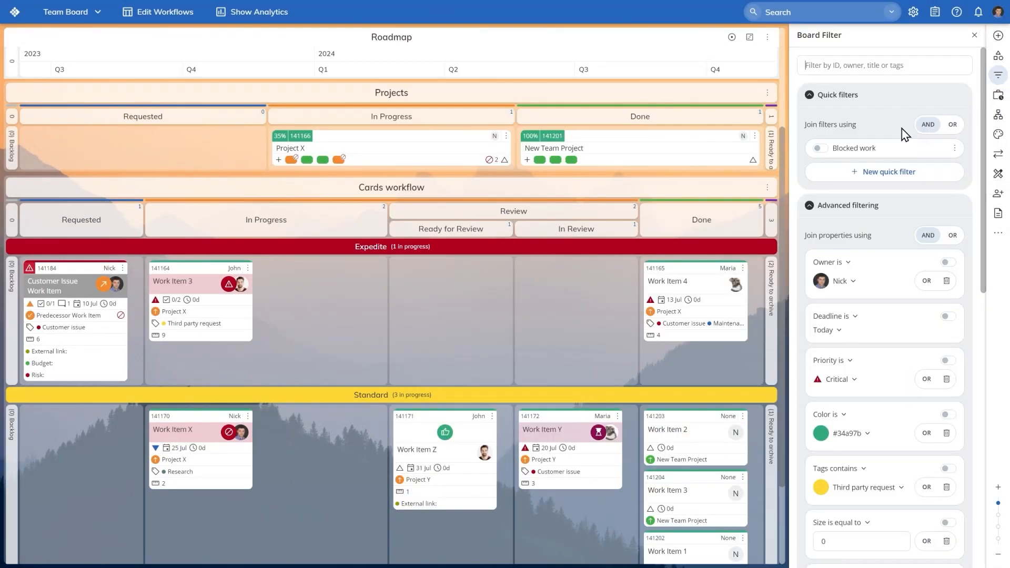
click(819, 149)
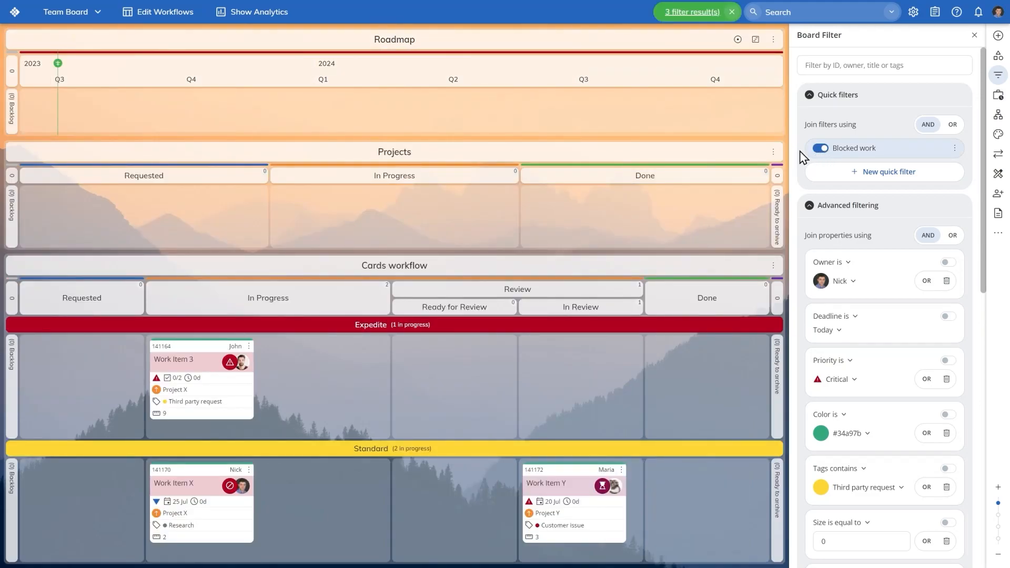
click(693, 13)
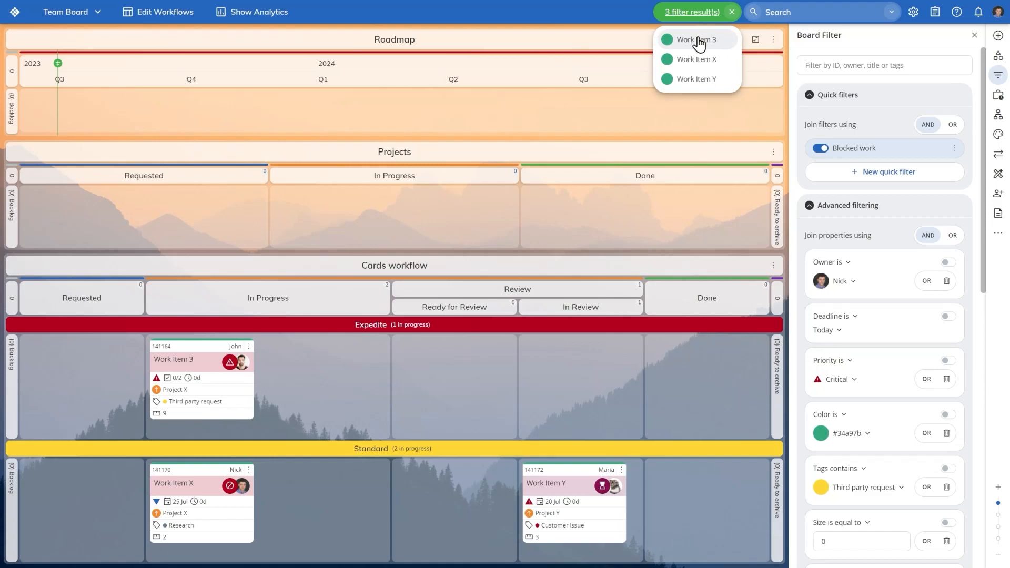
click(699, 44)
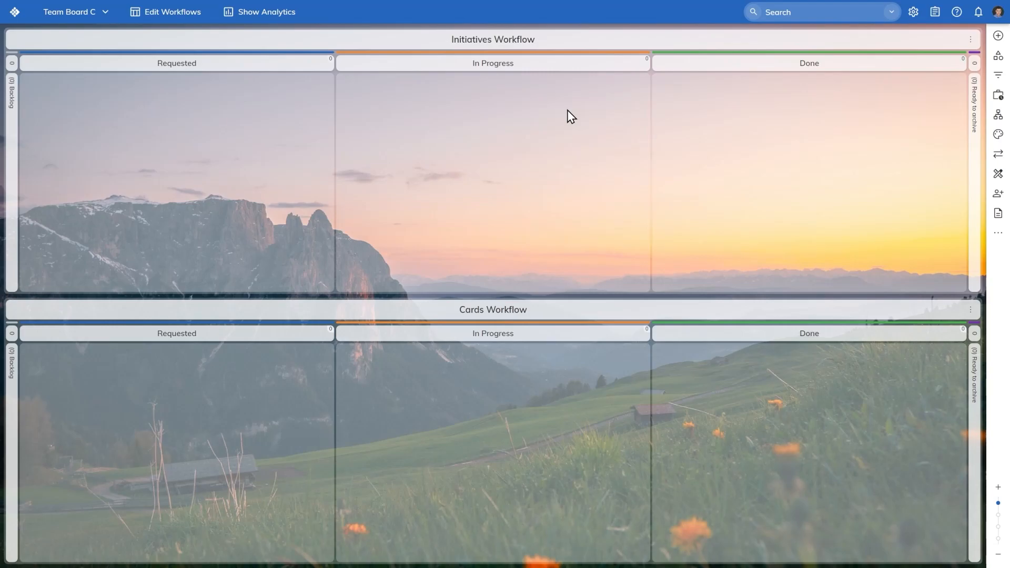
Open Team Board C's workflows for editing and rename Initiatives Workflow as Projects.
click(182, 22)
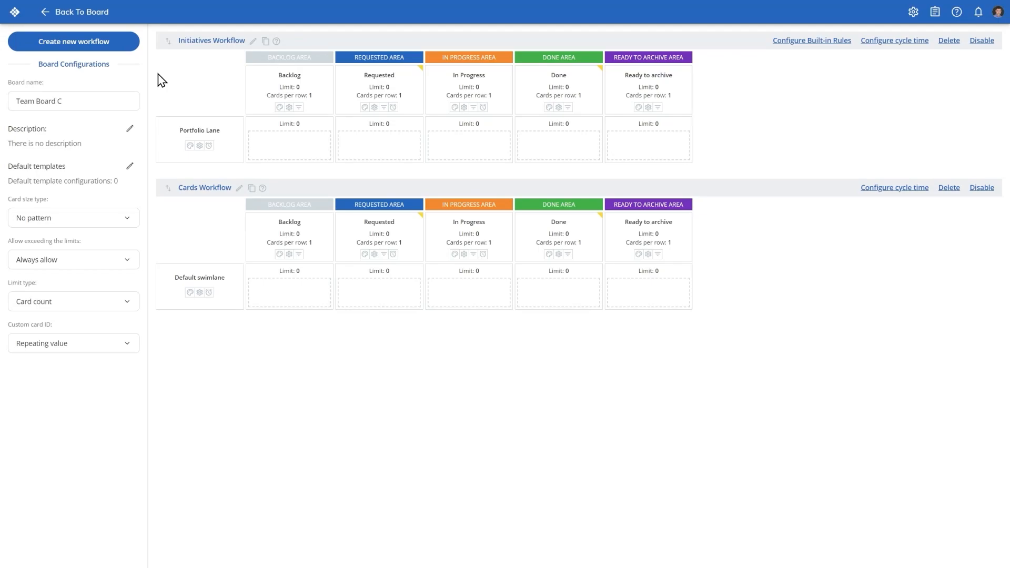
click(253, 42)
triple_click(259, 42)
text(Projects)
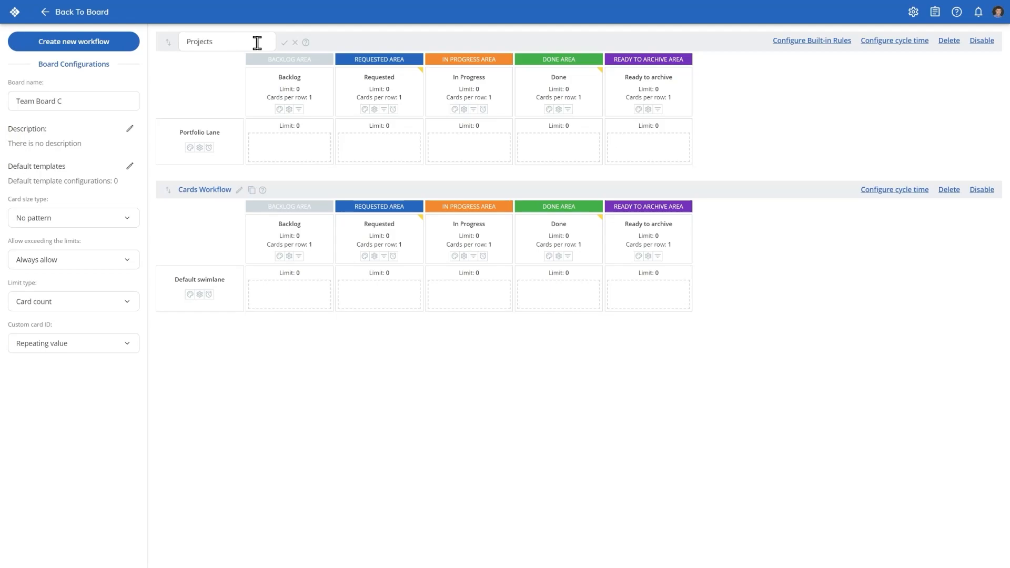
key(Return)
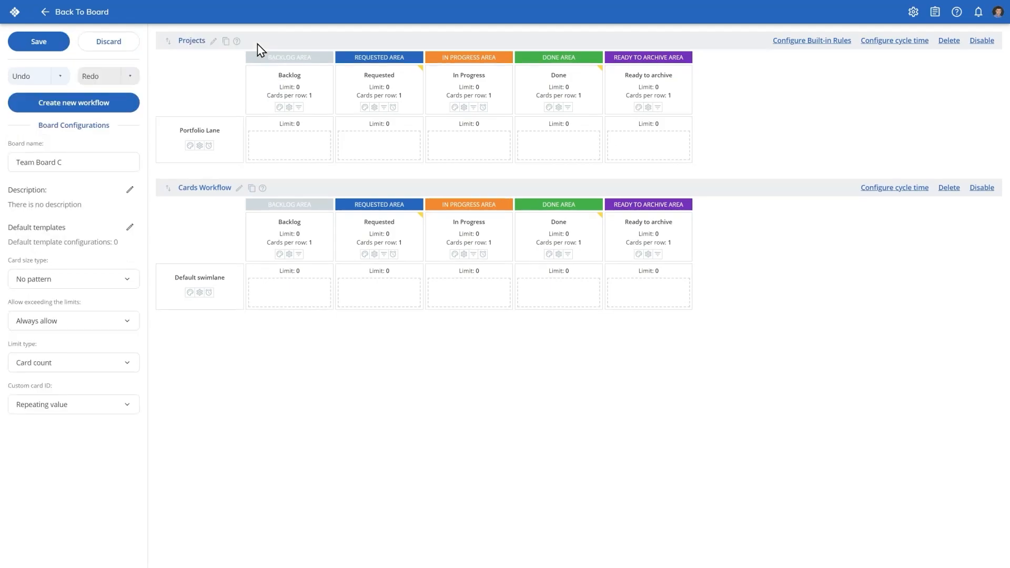
Rename Team Board C's Cards Workflow as Work Items.
click(238, 188)
triple_click(254, 188)
text(Work Items)
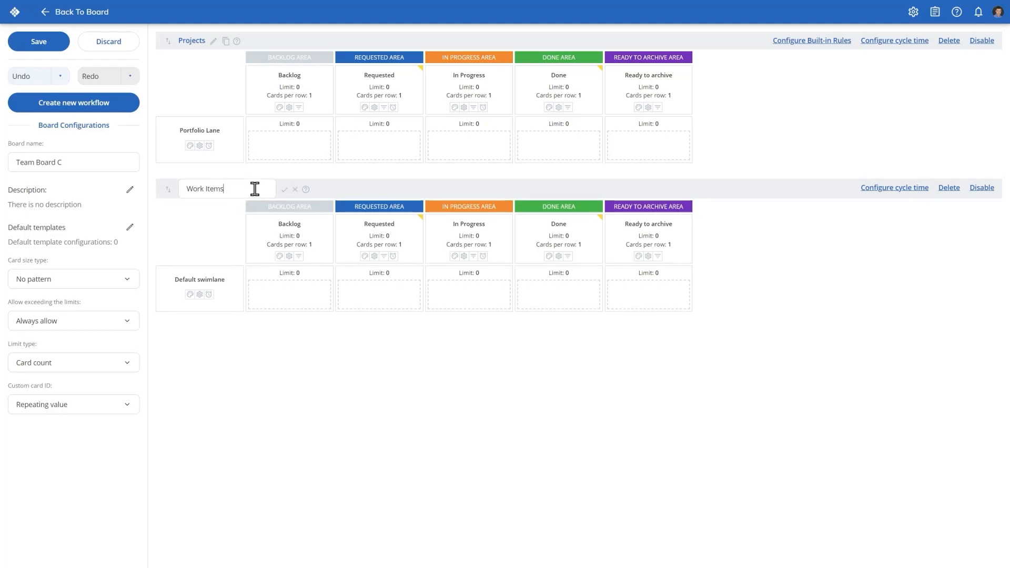
key(Return)
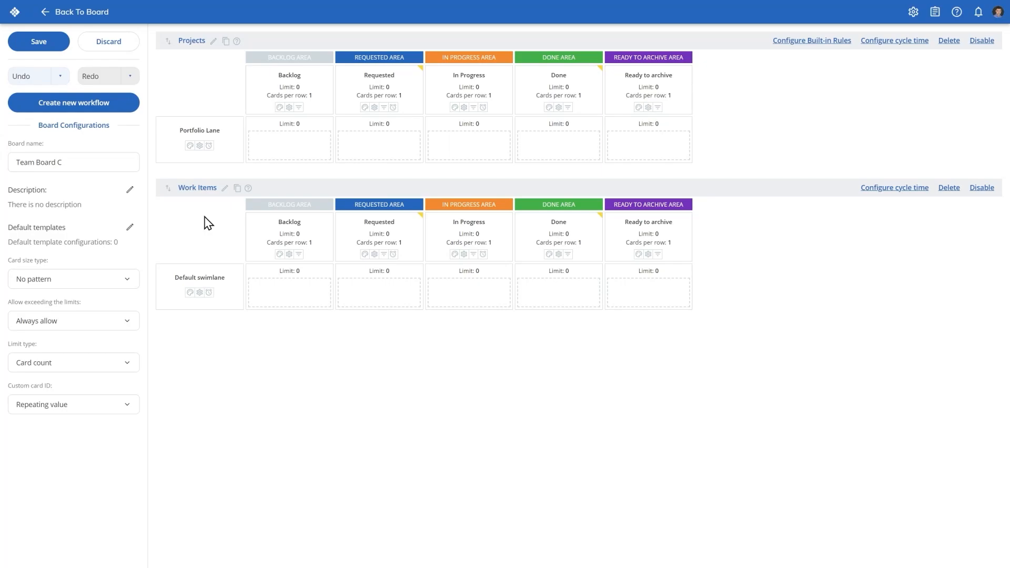
Compare the available workflow types and create a Timeline Workflow named Roadmap on Team Board C.
click(79, 114)
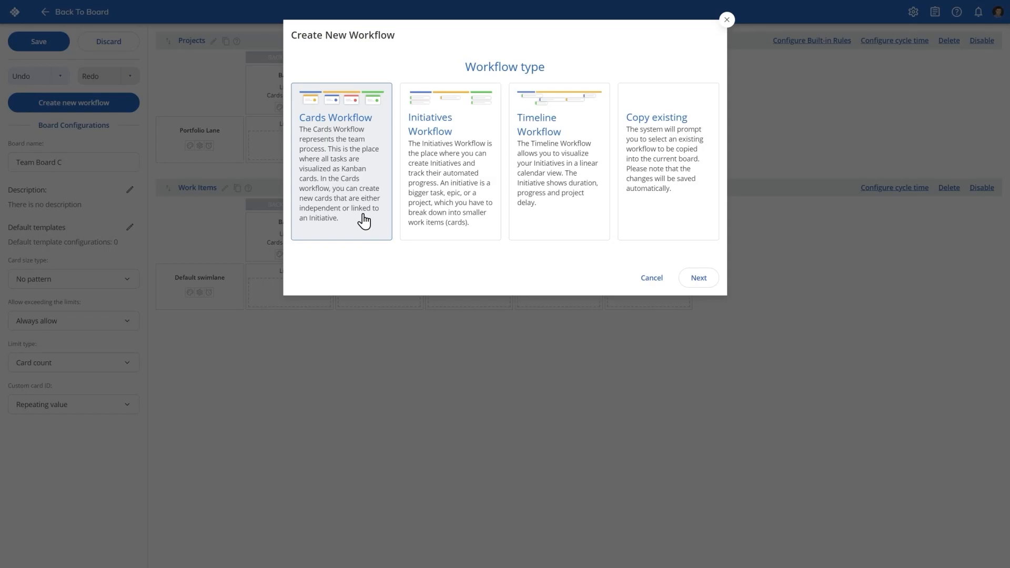
click(490, 232)
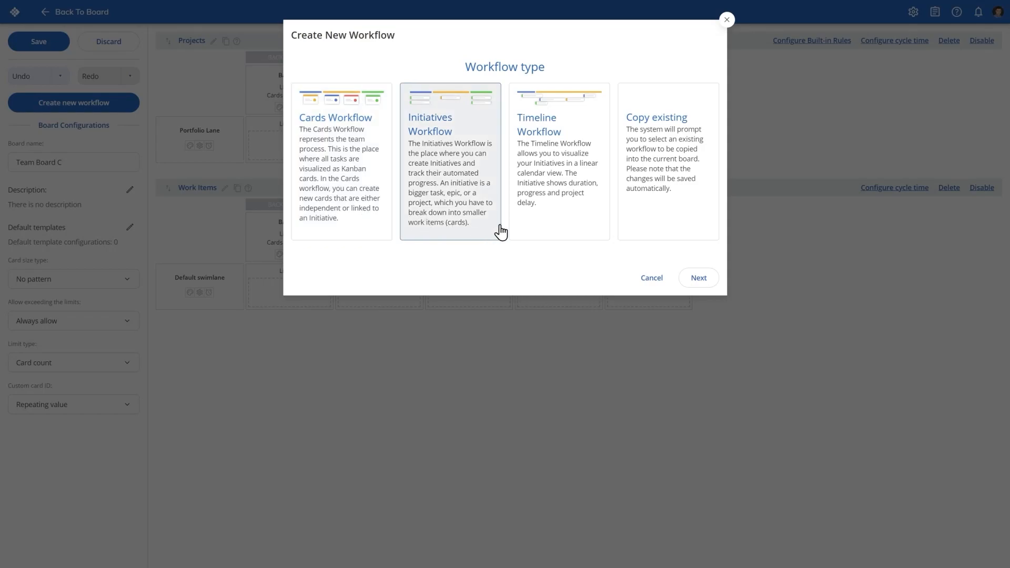
click(585, 225)
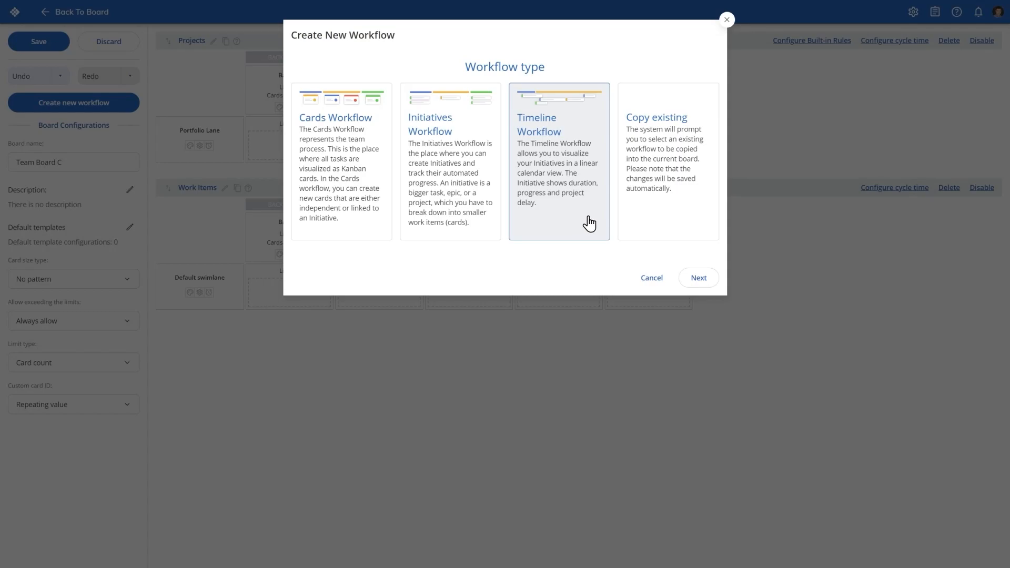
click(657, 222)
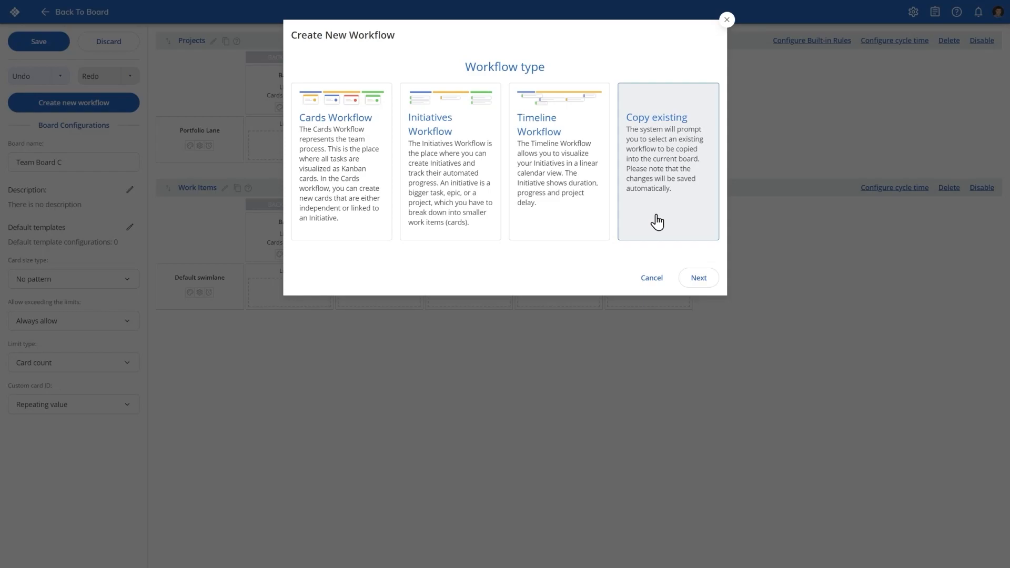
click(586, 225)
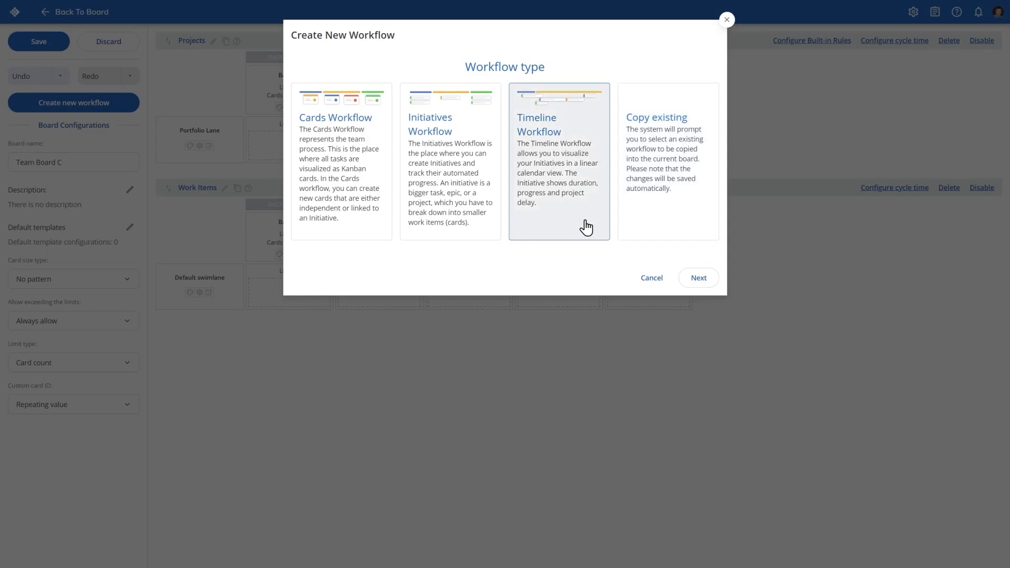
click(705, 282)
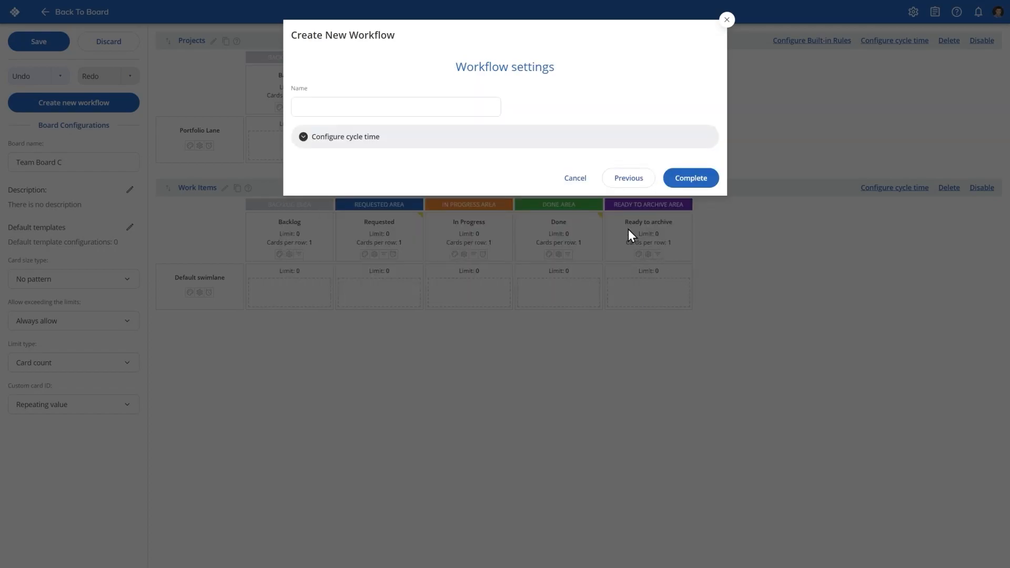
text(Roadmap)
click(704, 185)
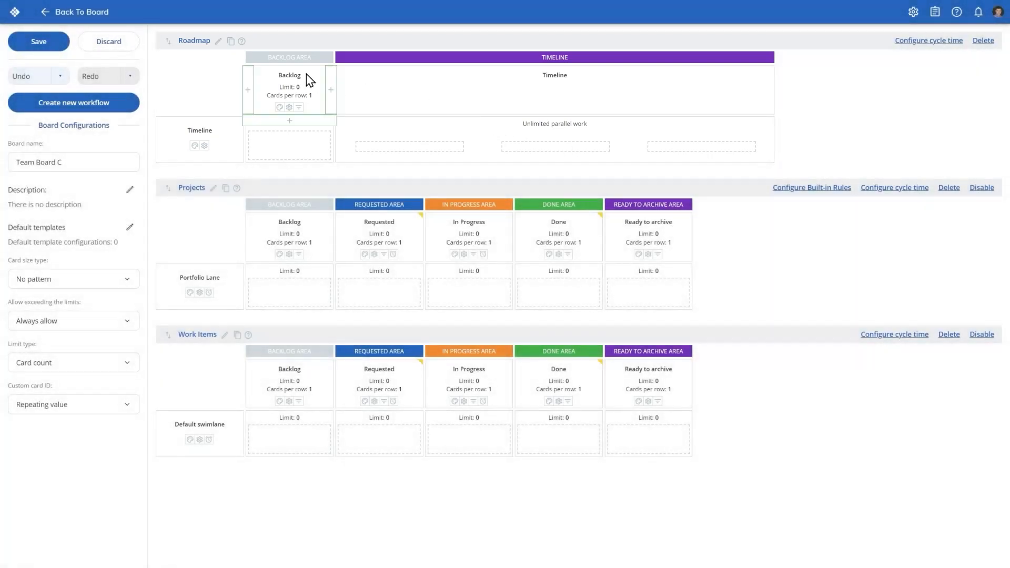
mouse_move(168, 41)
mouse_down()
mouse_move(158, 266)
mouse_move(169, 53)
mouse_up()
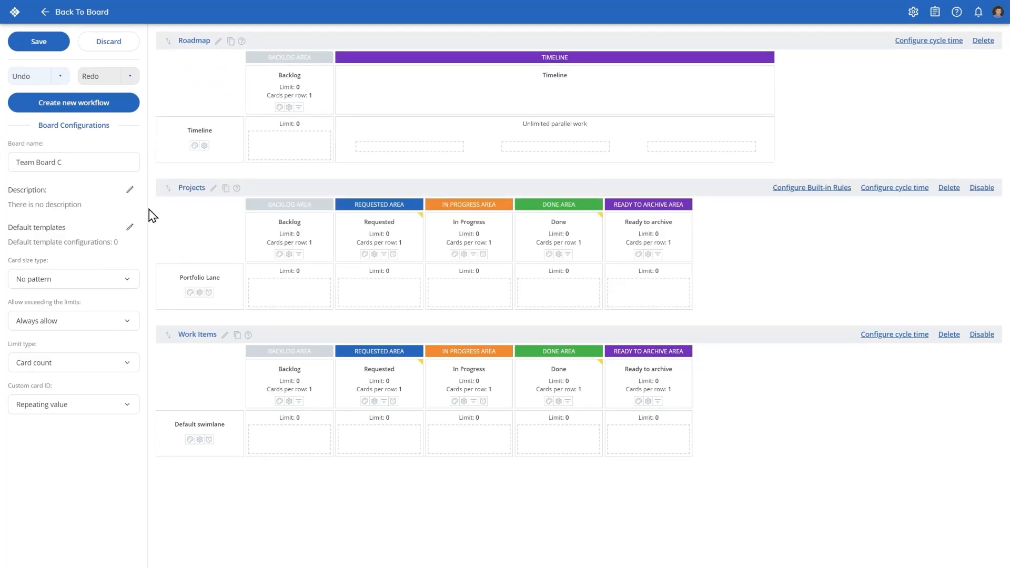
Add a column named Review after In Progress in the Work Items workflow.
mouse_move(246, 392)
mouse_move(338, 396)
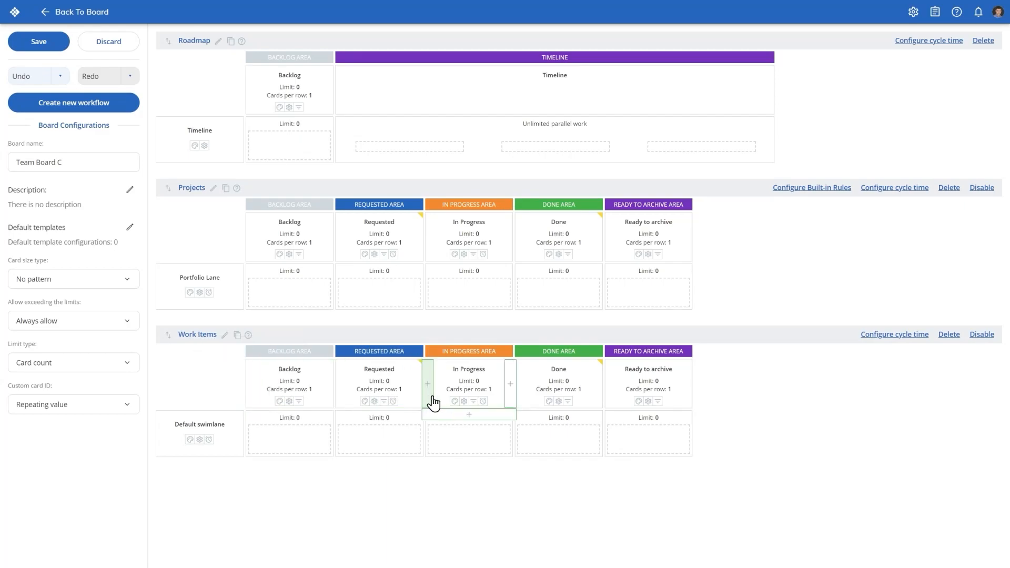
click(508, 401)
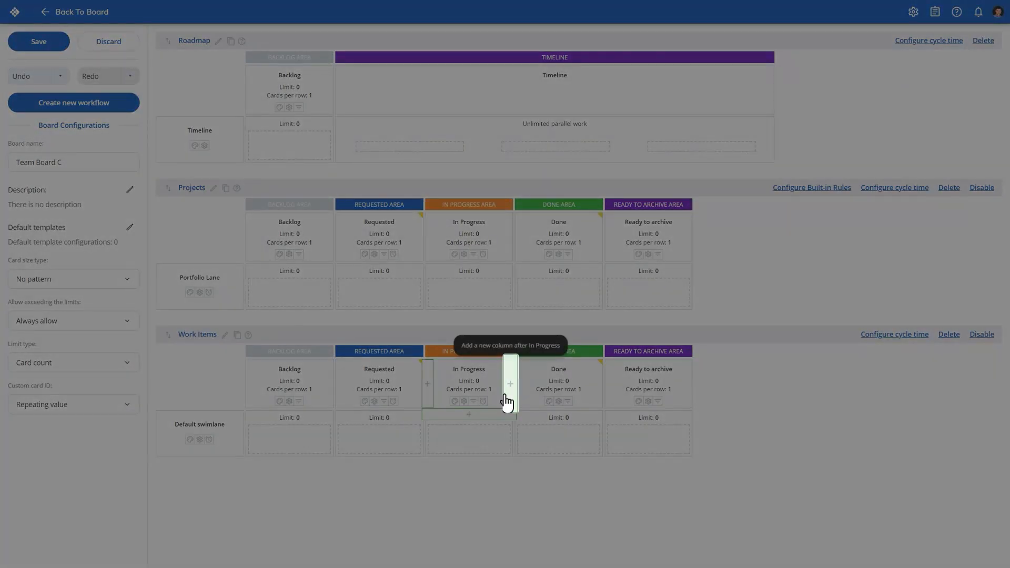
click(508, 401)
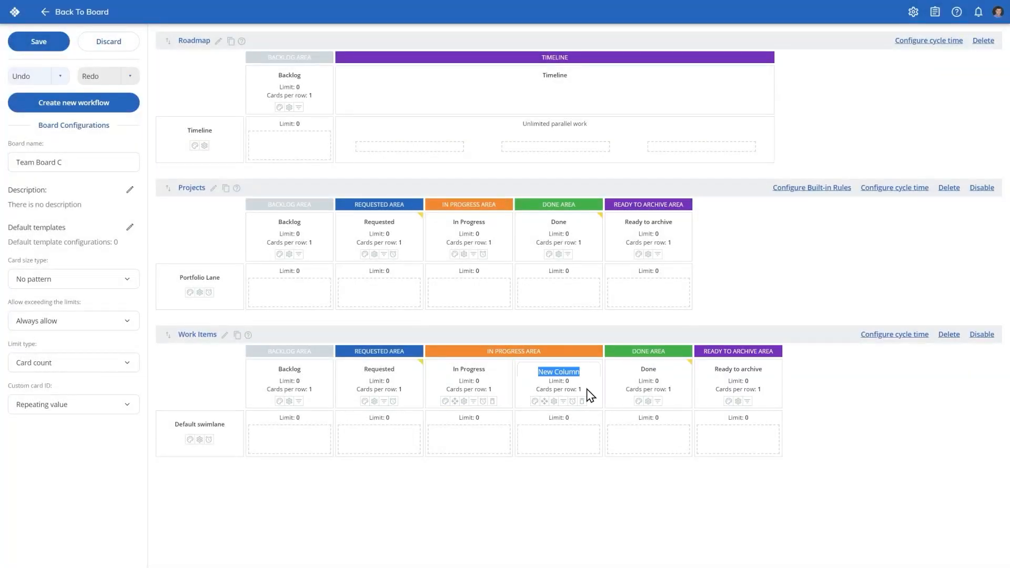
text(Review)
key(Return)
Add a sub-column named Ready for Review under the Review column of the Work Items workflow.
click(577, 418)
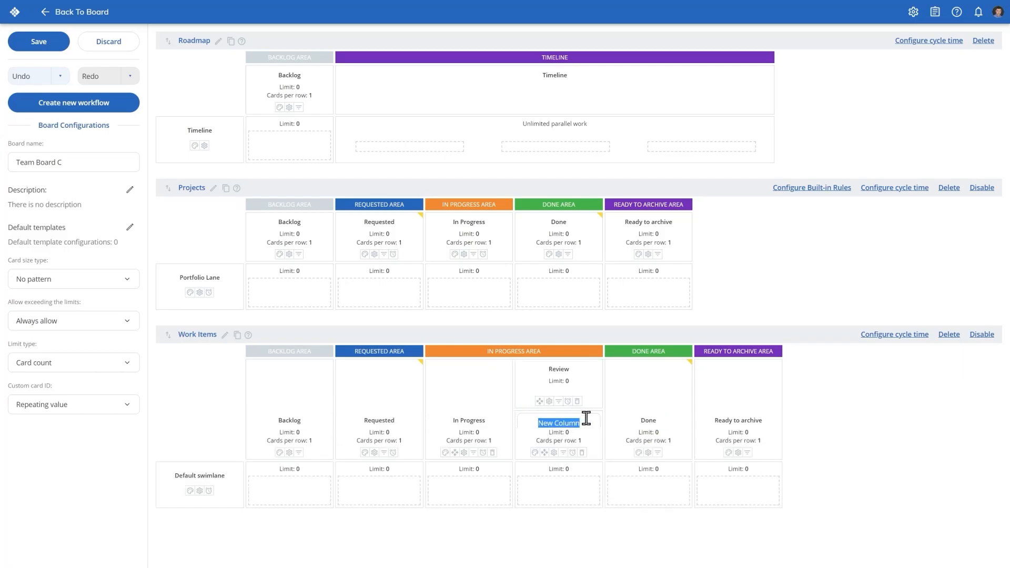
text(R)
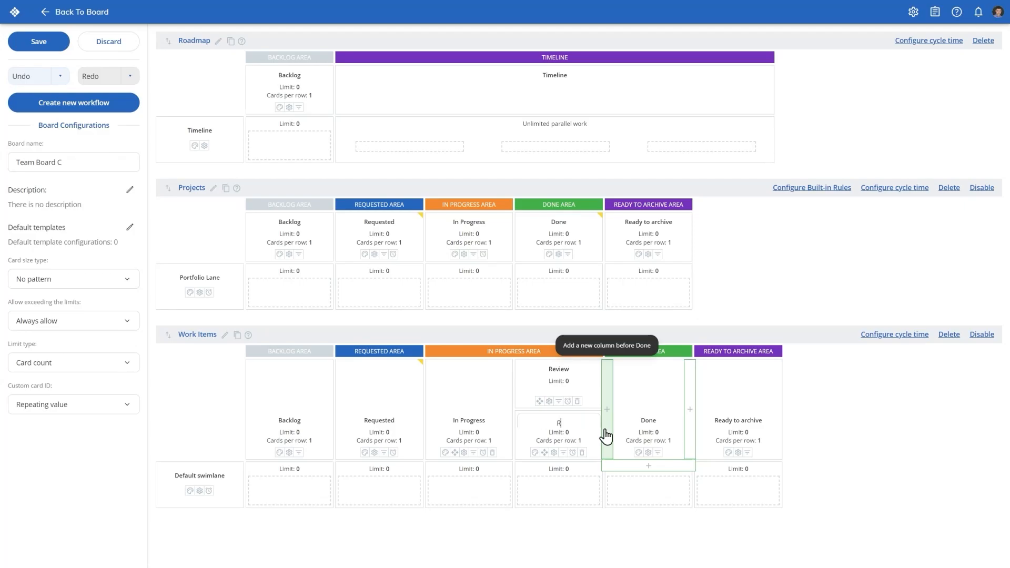
text(eady for Review)
key(Return)
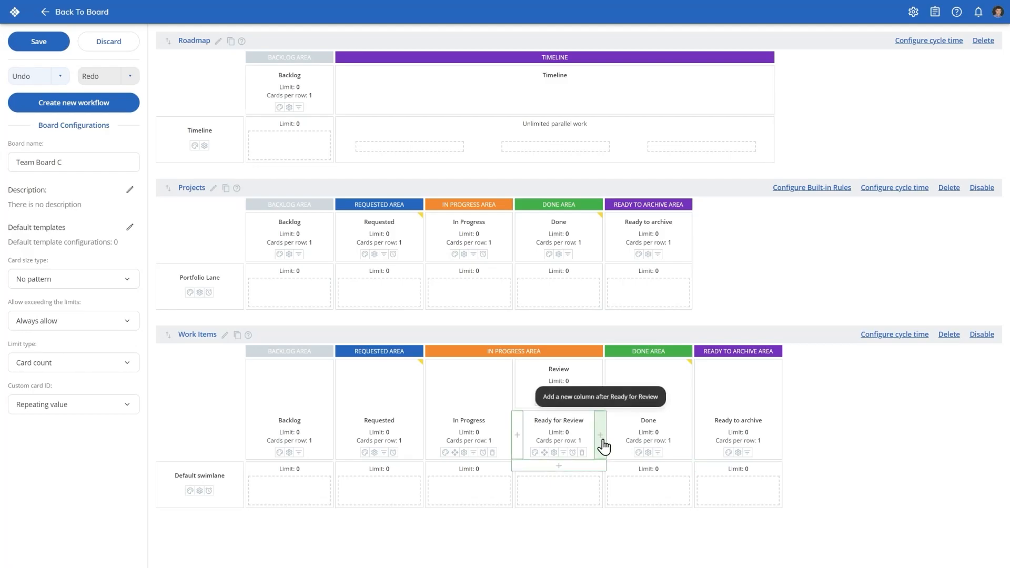
Add a sub-column named In Review after Ready for Review under the Review column of the Work Items workflow.
click(602, 441)
text(In Re)
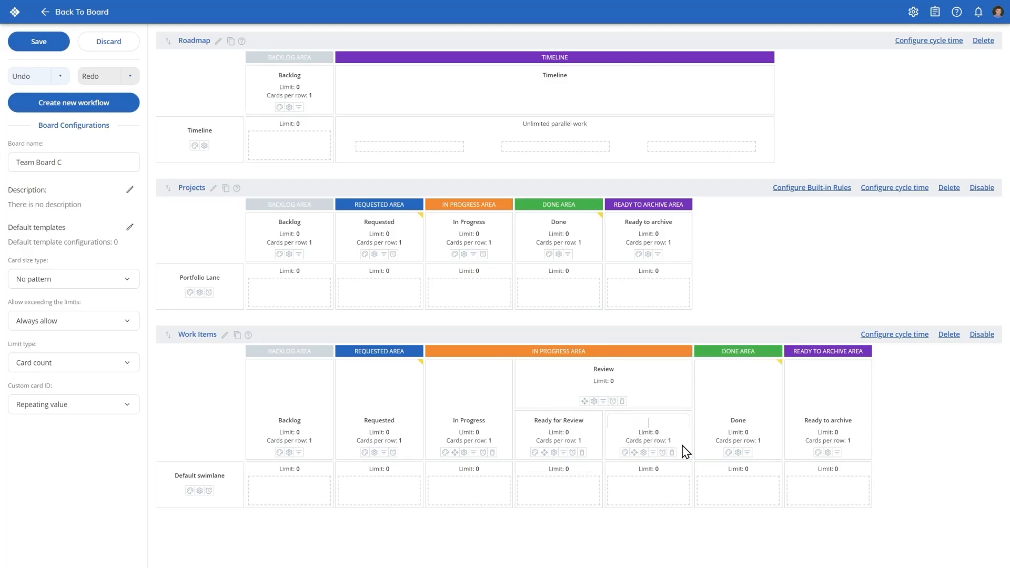
text(view)
key(Return)
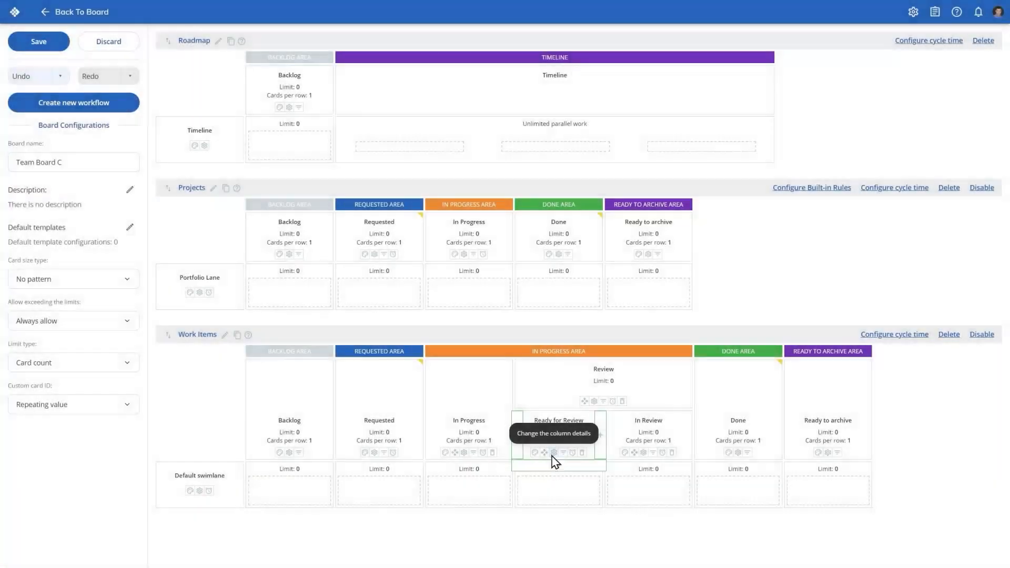
Give the Ready for Review column the description "Place the intended description for your work stage here.".
click(552, 453)
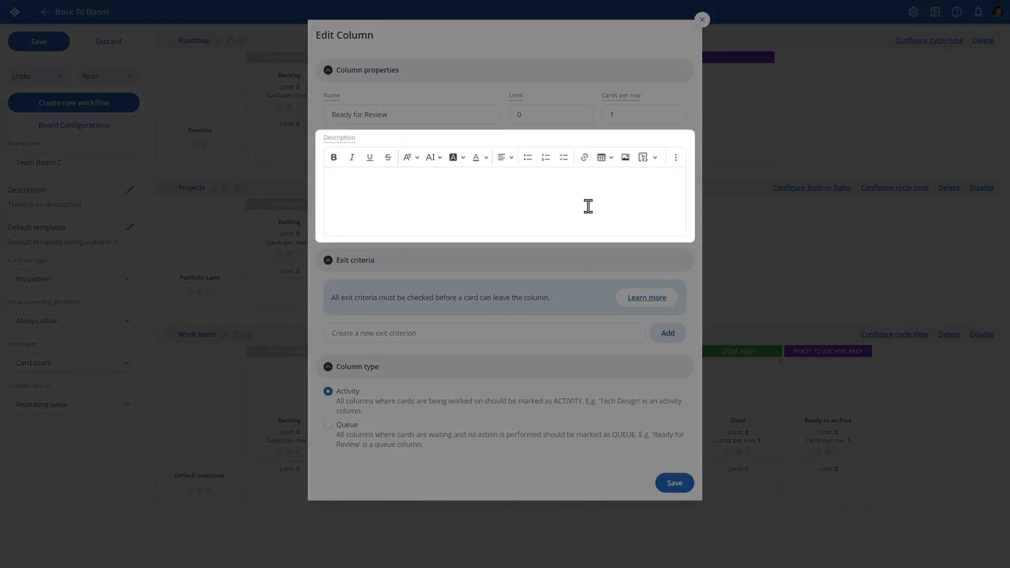
click(588, 206)
text(Place the intended description for your work stage here.)
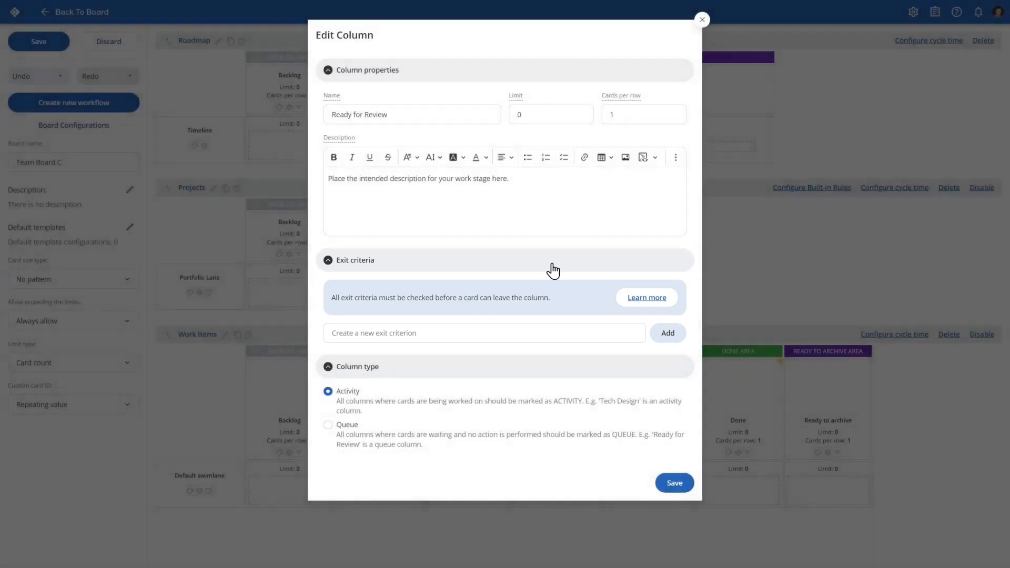
Add the exit criterion "Attach documents" to the Ready for Review column and save it as a Queue column.
click(503, 331)
text(Attach documents)
click(655, 339)
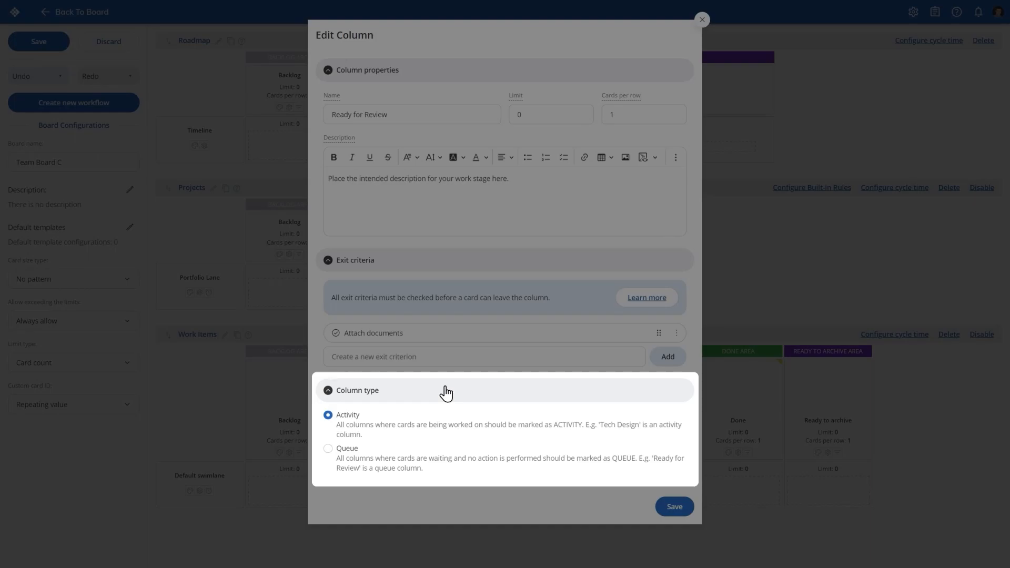
click(328, 449)
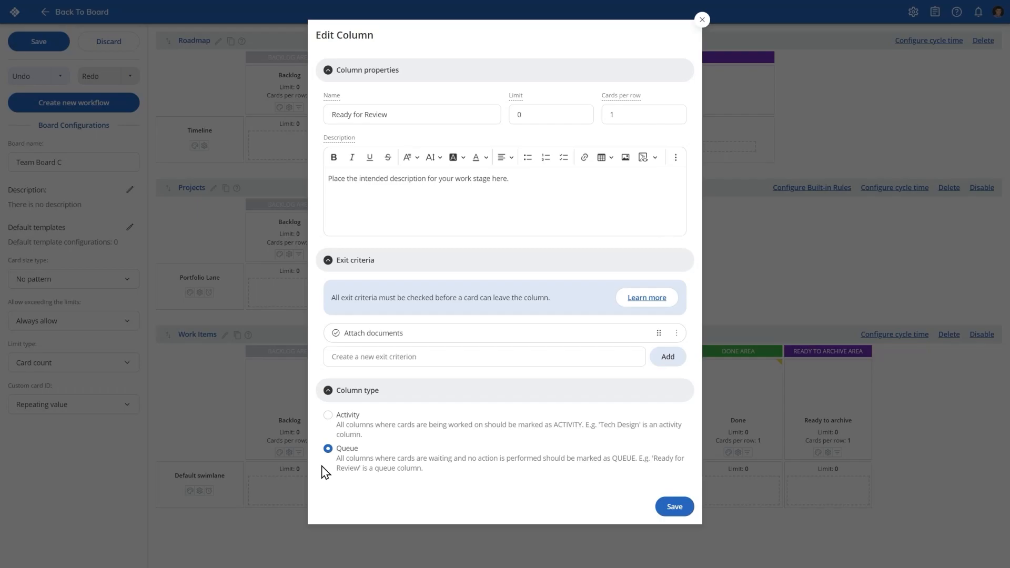
click(673, 507)
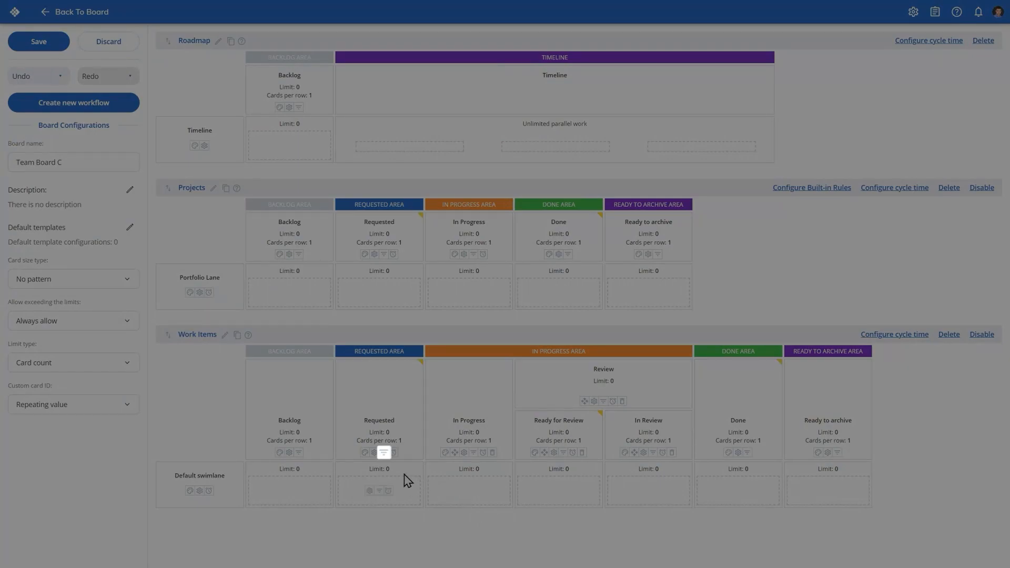
Add a card ordering criterion by Priority to the Requested column of Work Items and choose its sort direction.
click(383, 454)
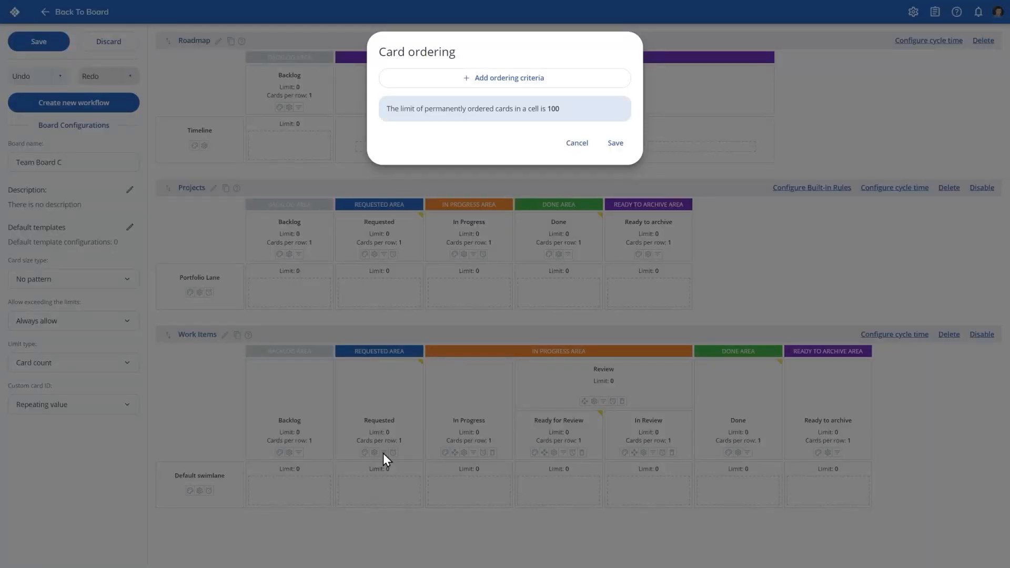
click(540, 84)
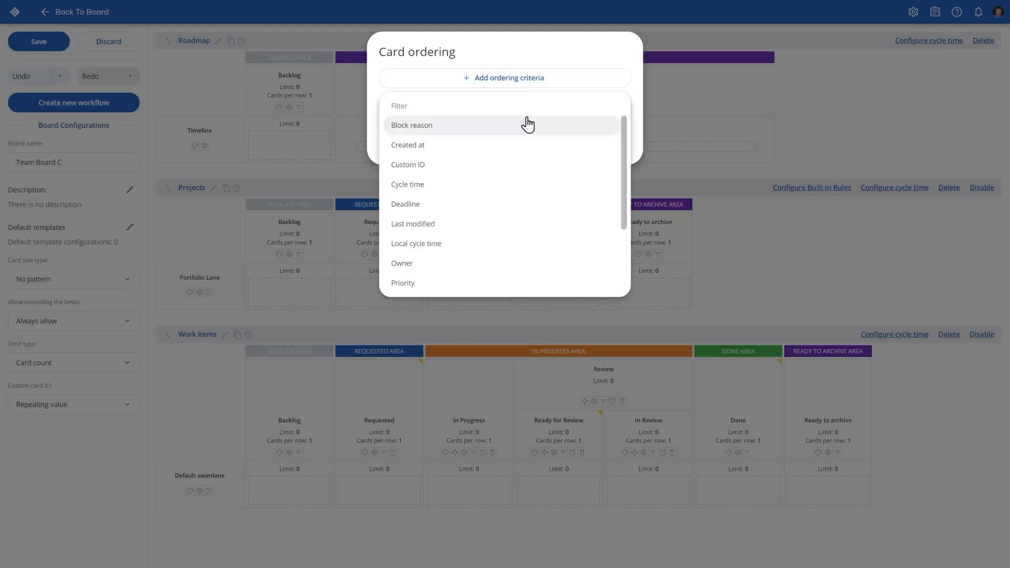
click(452, 281)
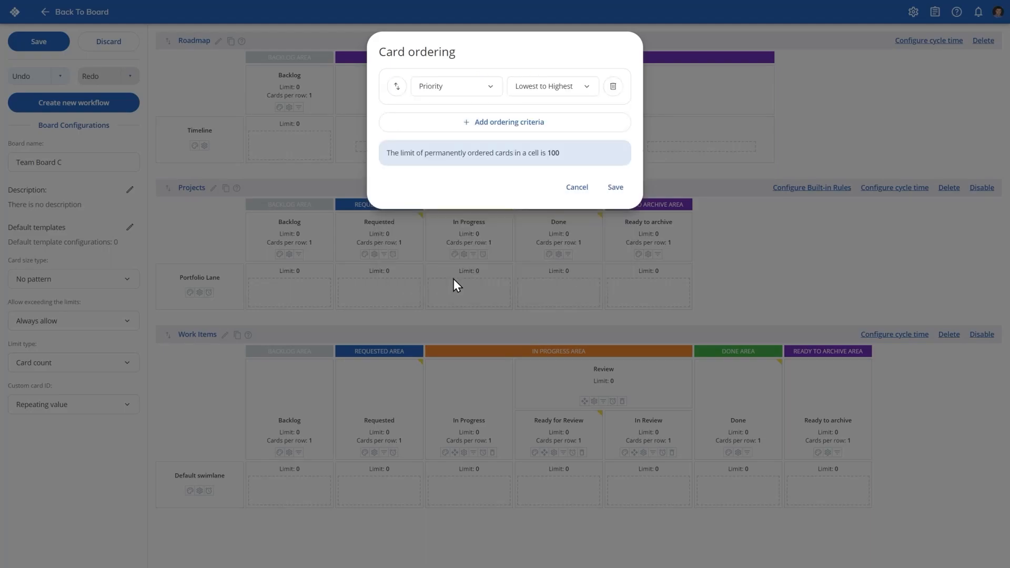
click(583, 90)
click(577, 134)
click(605, 192)
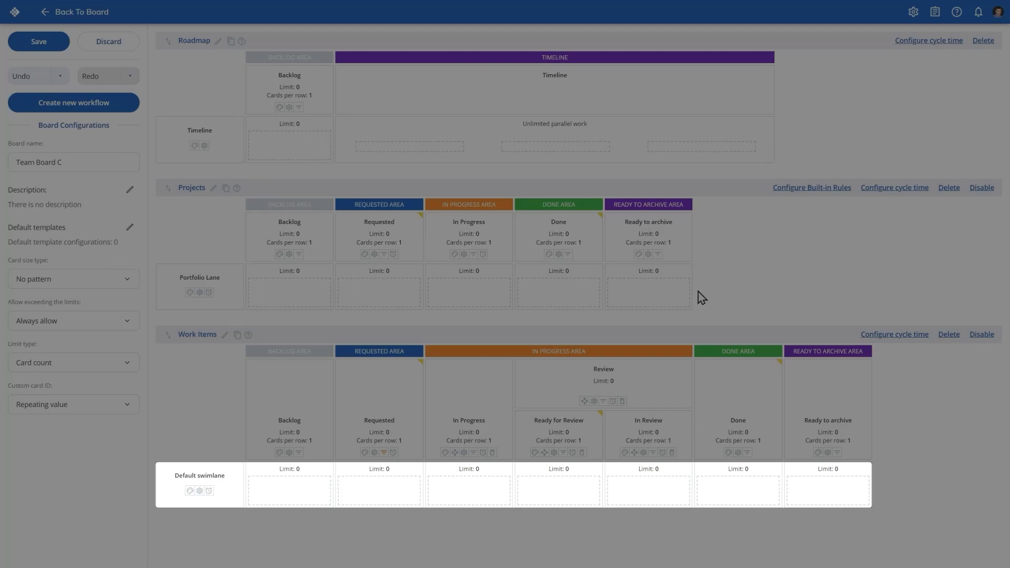
Rename the Default swimlane of Work Items as Standard work and color it yellow.
mouse_move(240, 488)
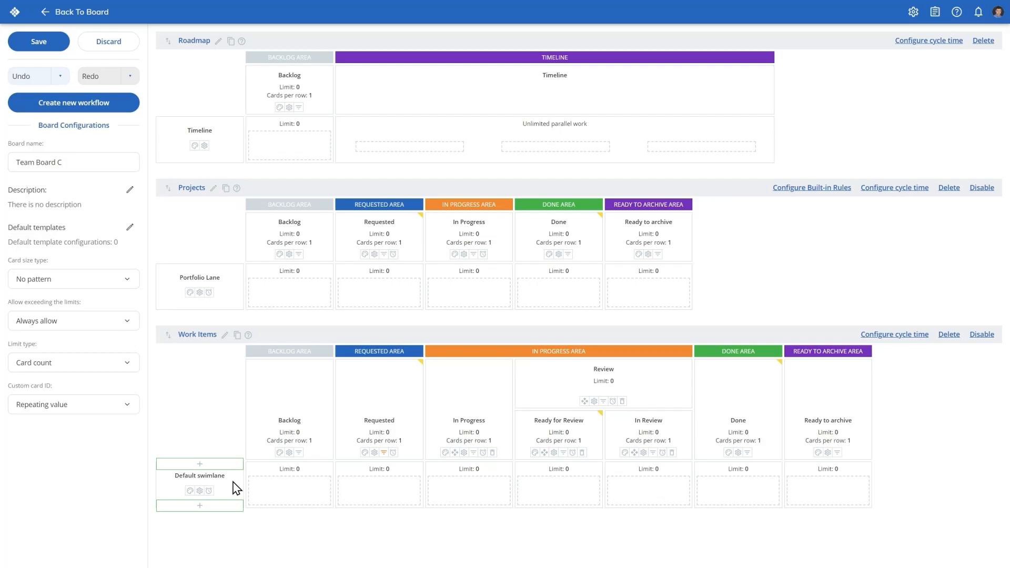
click(218, 475)
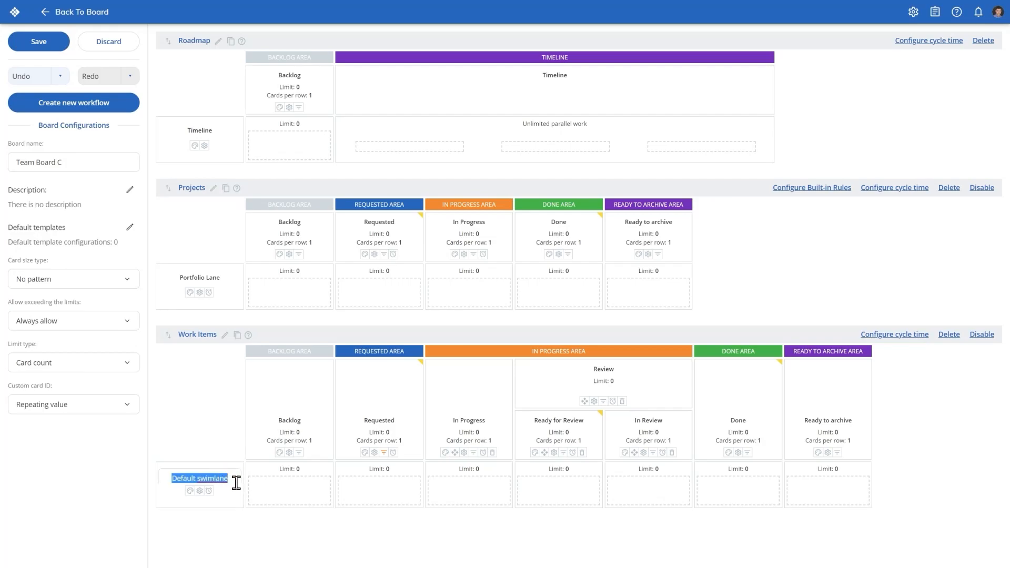
text(Standard work)
click(225, 522)
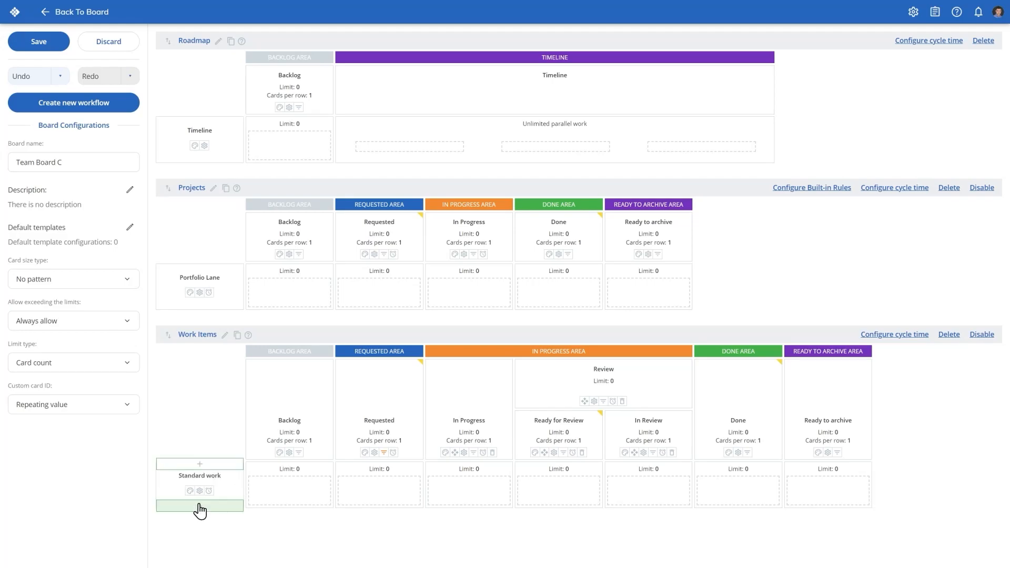
click(190, 490)
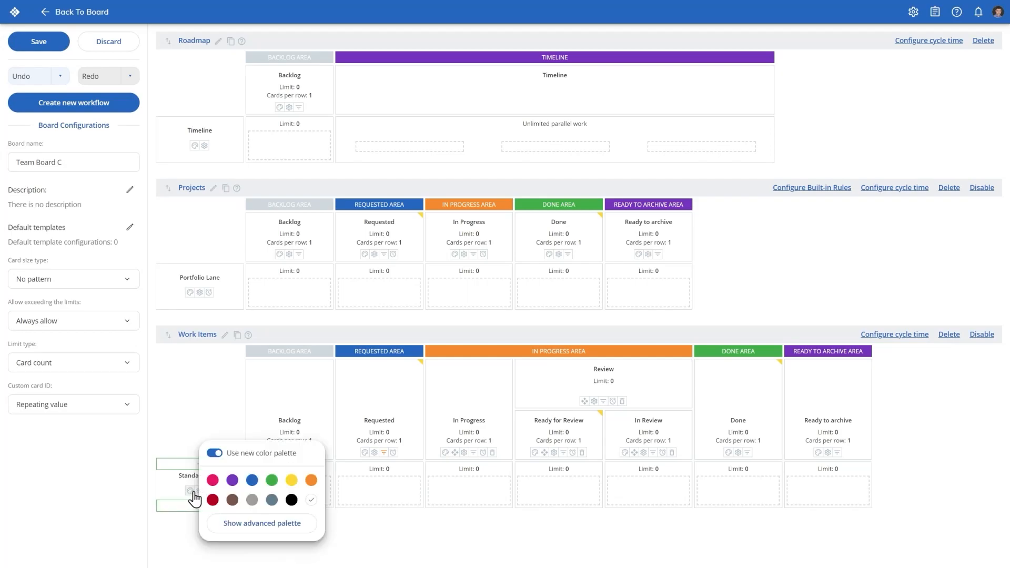
click(291, 479)
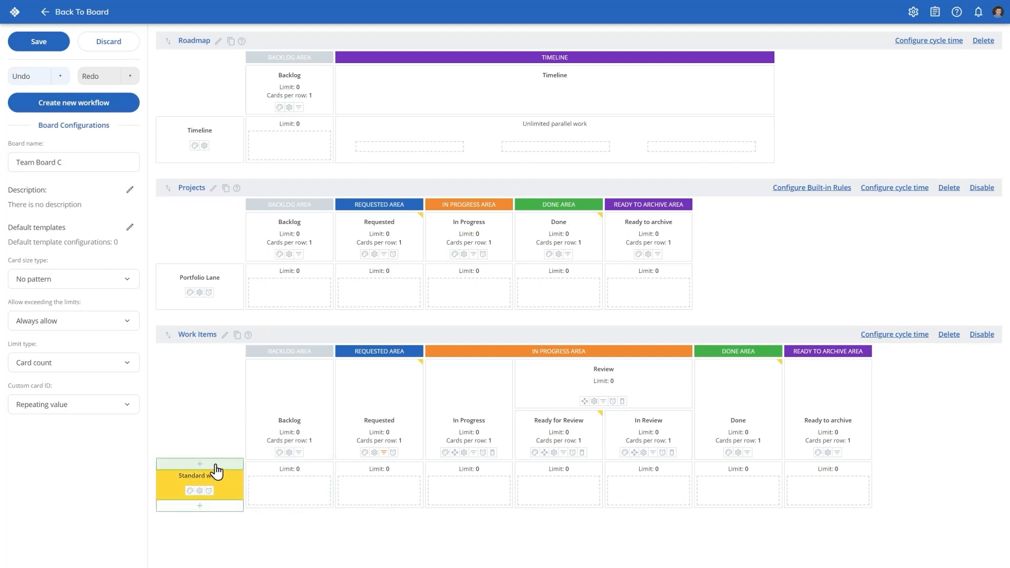
Add a swimlane named Expedite above Standard work in Work Items and color it dark red.
click(216, 469)
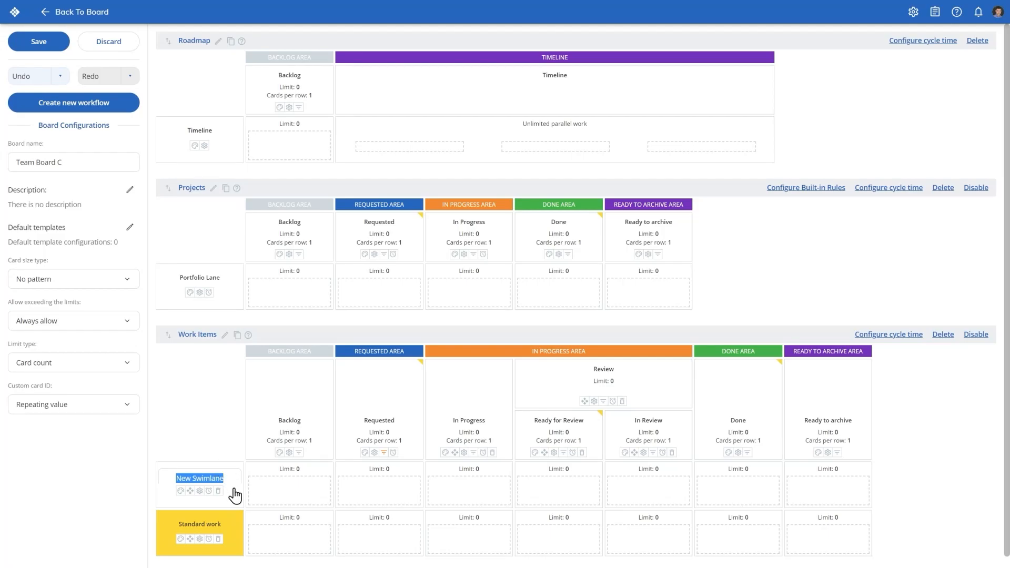
text(Expedite)
click(180, 491)
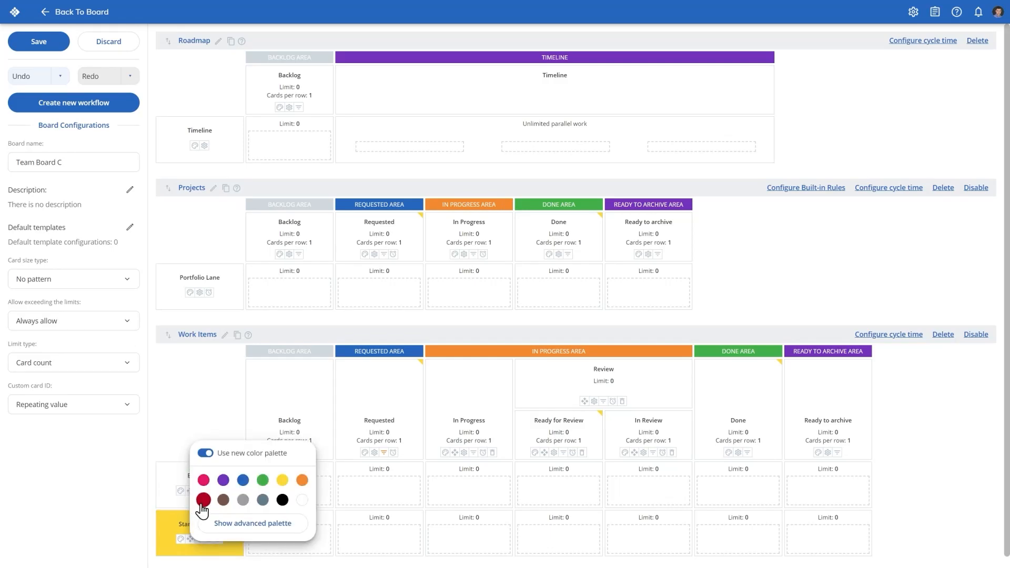
click(204, 499)
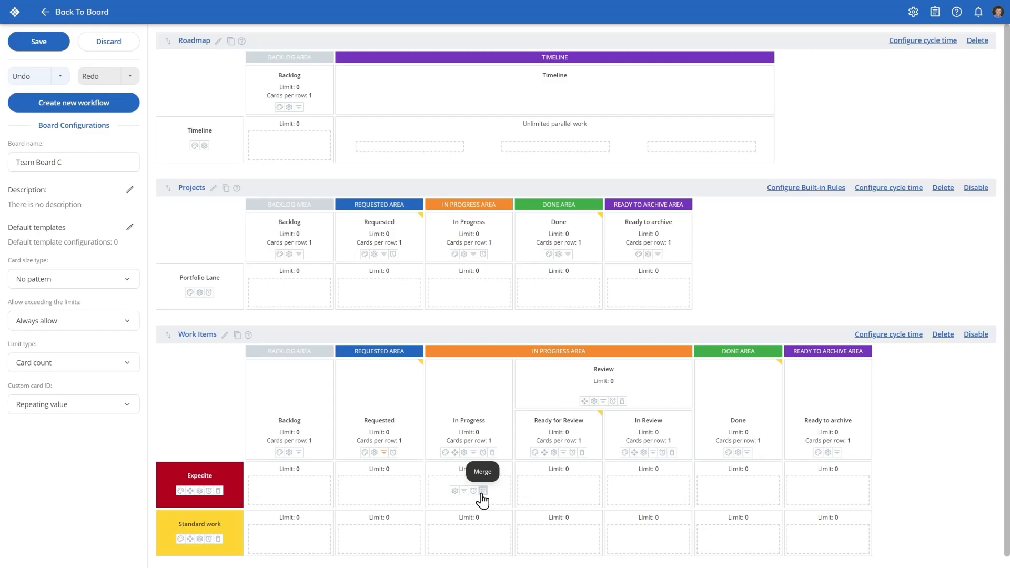
Merge the Expedite lane's cells across the In Progress, Ready for Review and In Review columns.
click(482, 493)
drag(506, 486, 694, 489)
click(630, 225)
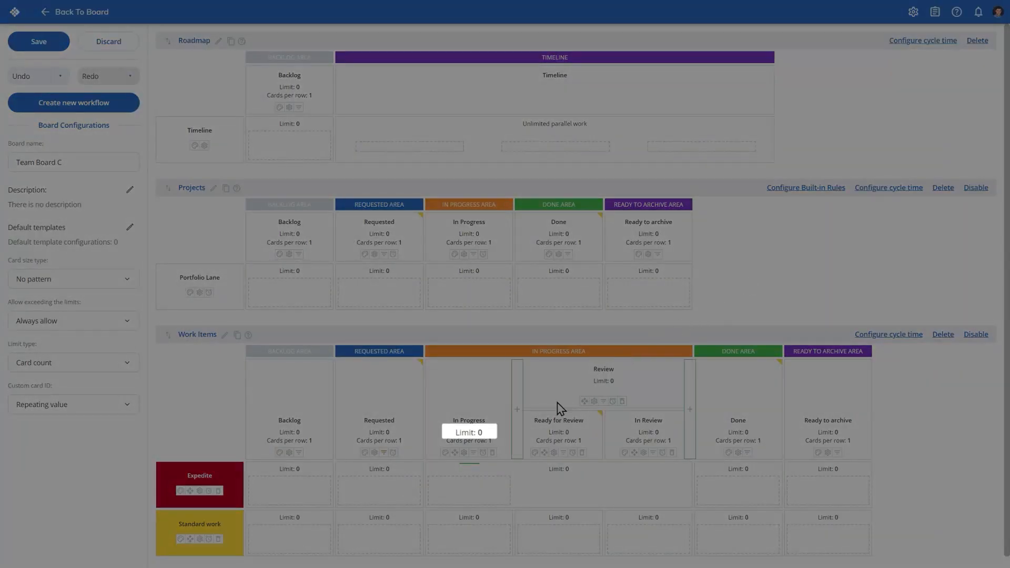
Set the limit of the In Progress column in Work Items to 1.
click(477, 432)
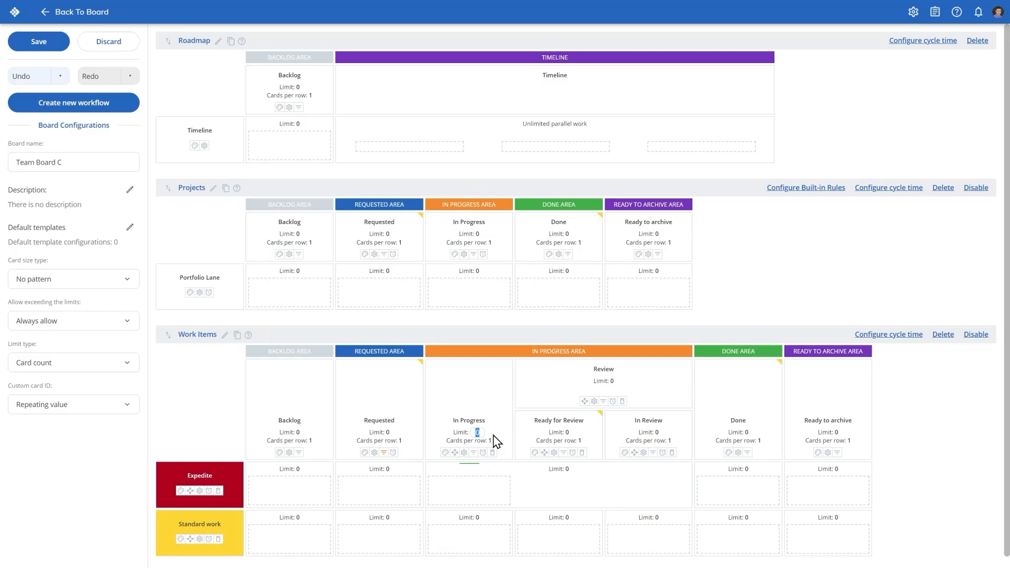
key(BackSpace)
key(Return)
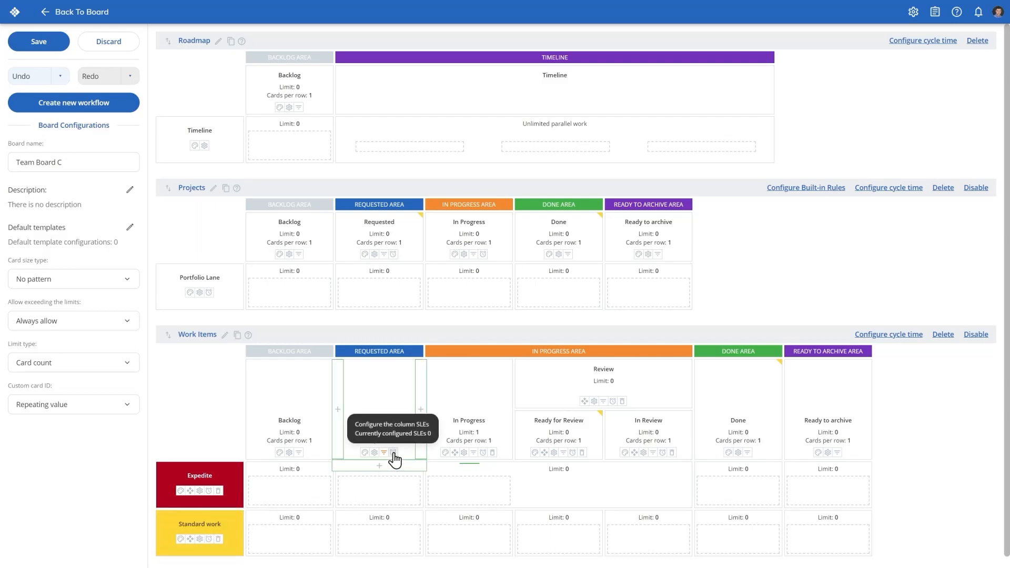
Create and apply an SLE named Standard SLE for the Work Items Requested column, with a maximum cycle time of 2 days.
click(393, 453)
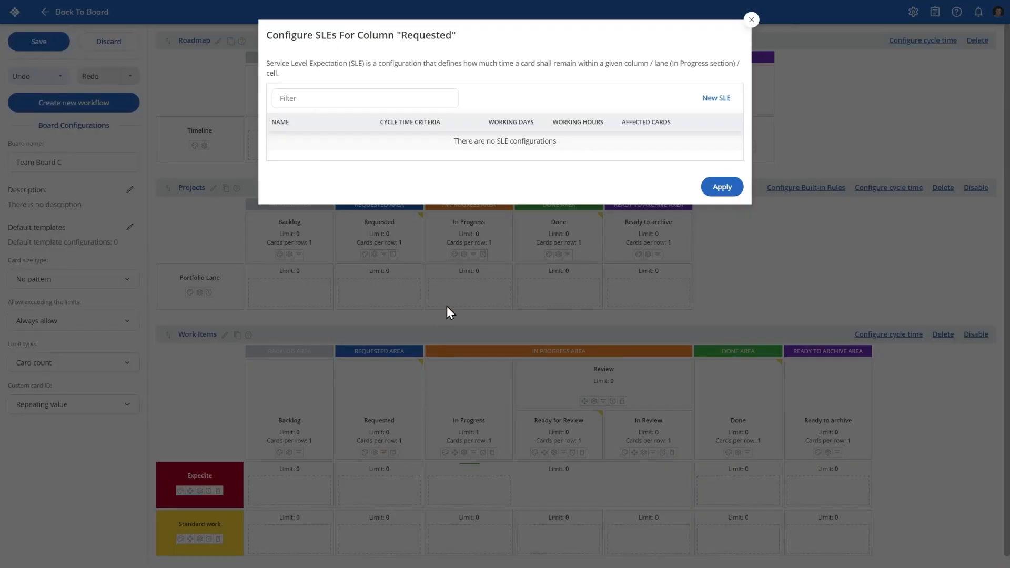
click(719, 100)
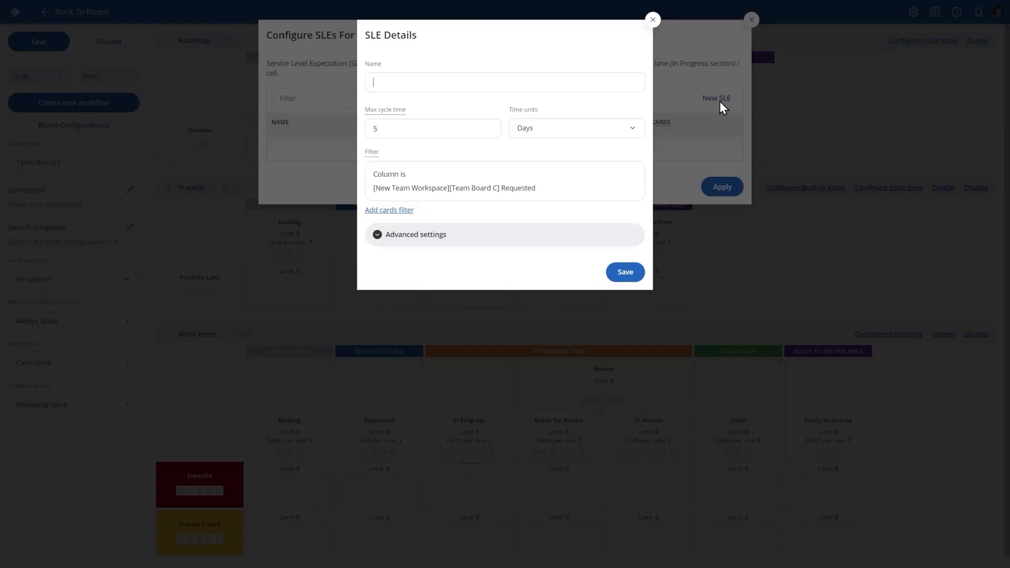
text(Standard SLE)
click(452, 133)
key(BackSpace)
text(2)
click(541, 135)
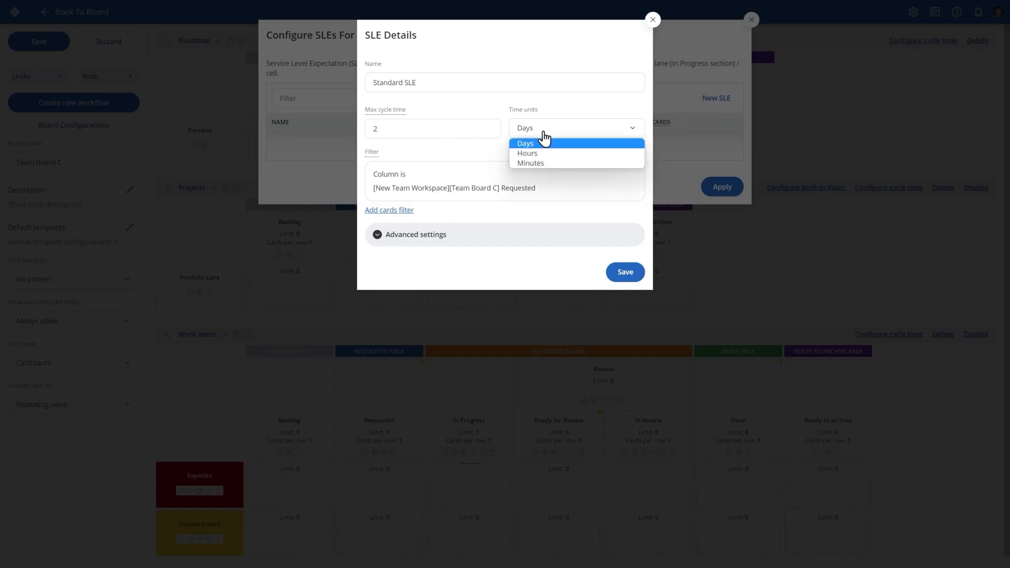
click(576, 145)
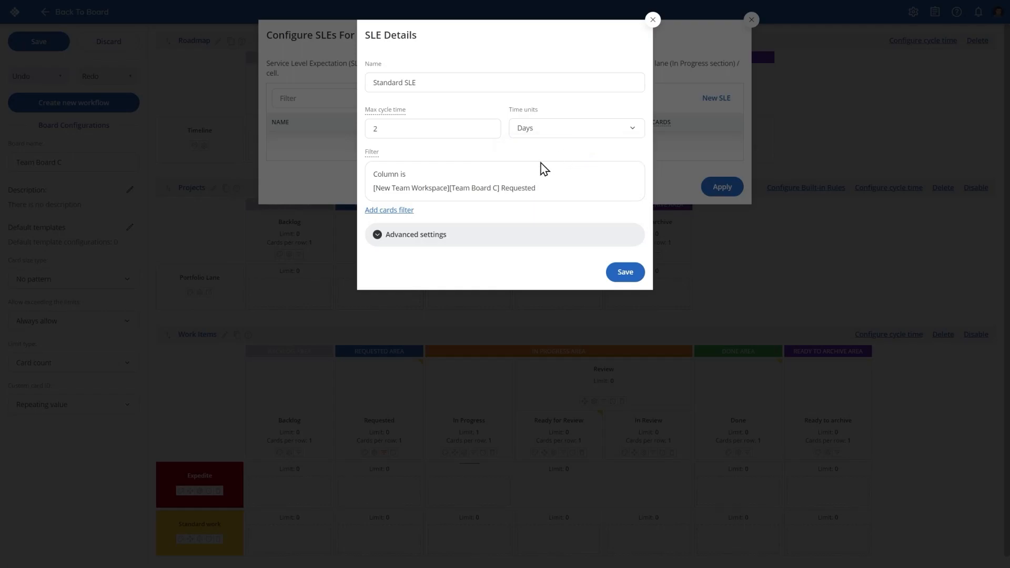
click(379, 237)
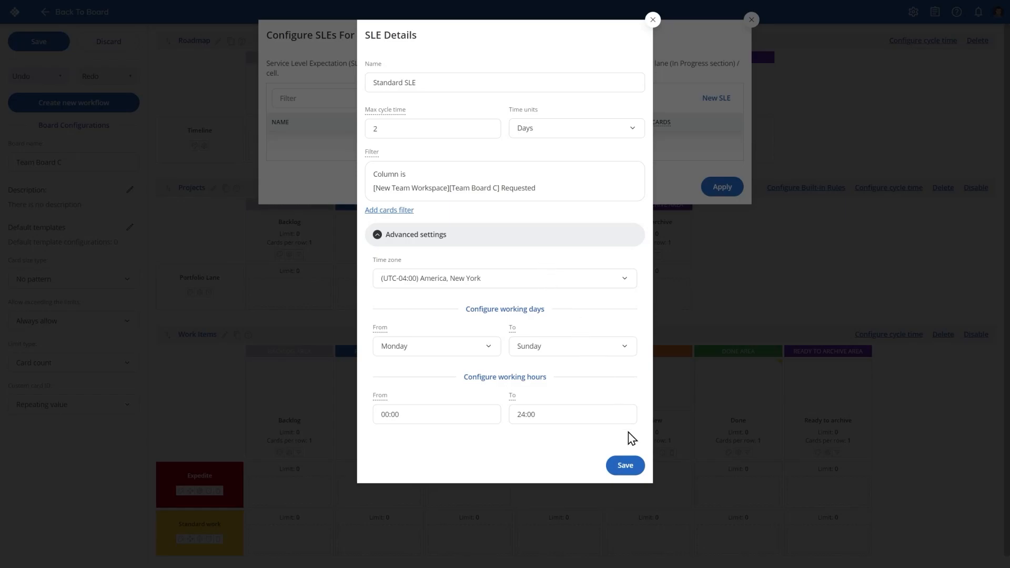
click(631, 466)
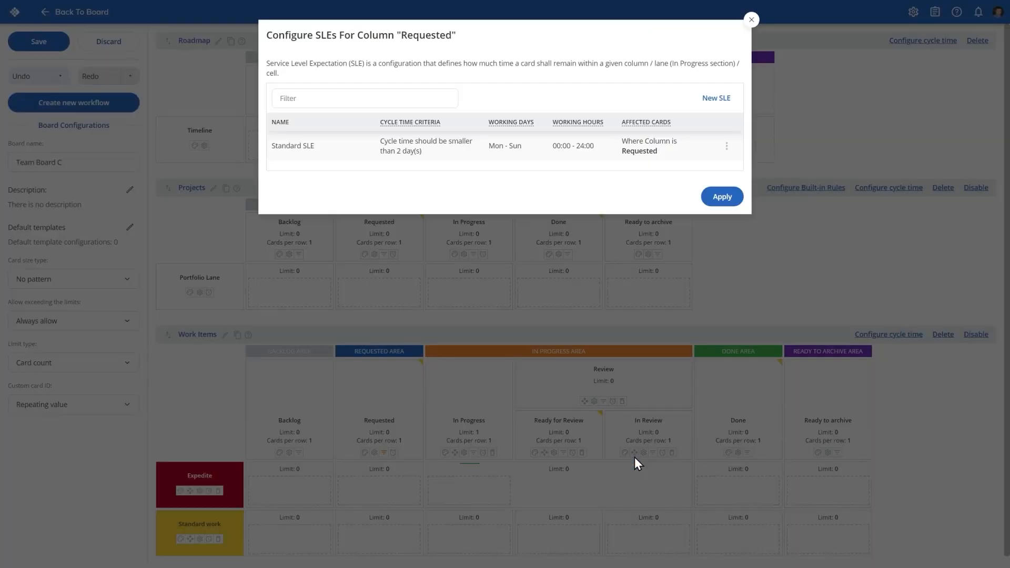
click(721, 197)
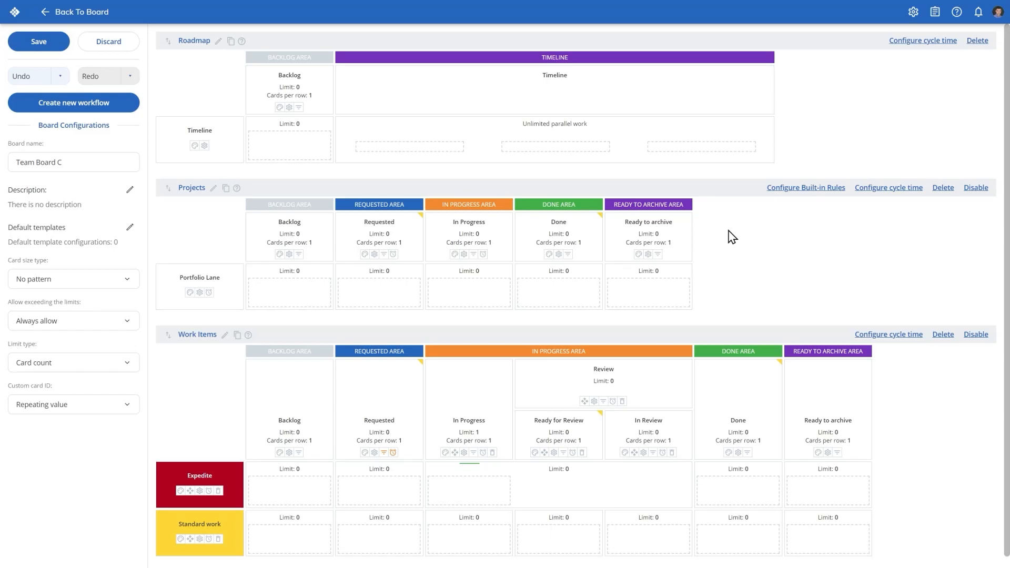
Apply the Work Items cycle time with Requested and In Progress selected, and save the workflow changes before returning to the board.
click(889, 335)
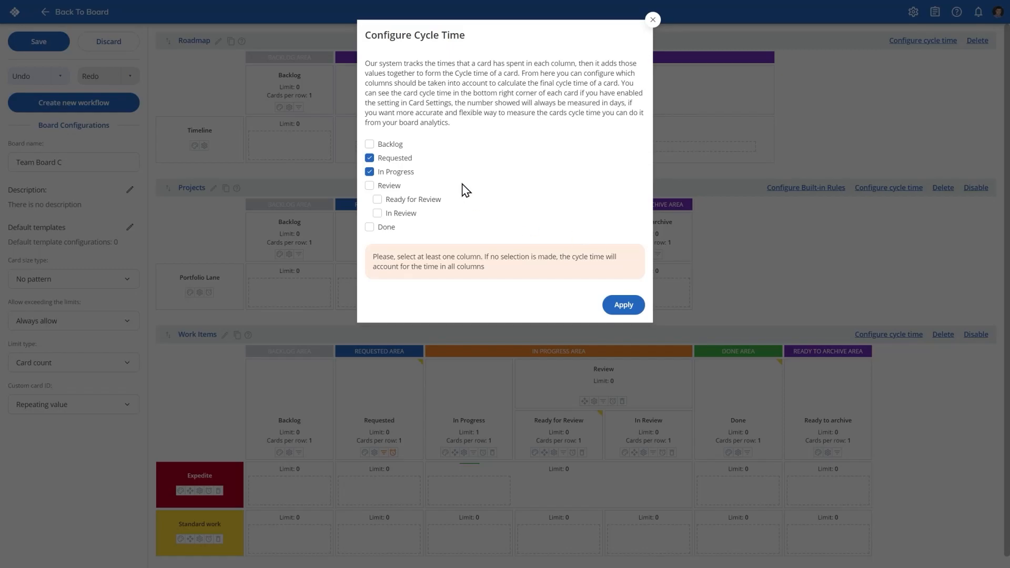
click(625, 306)
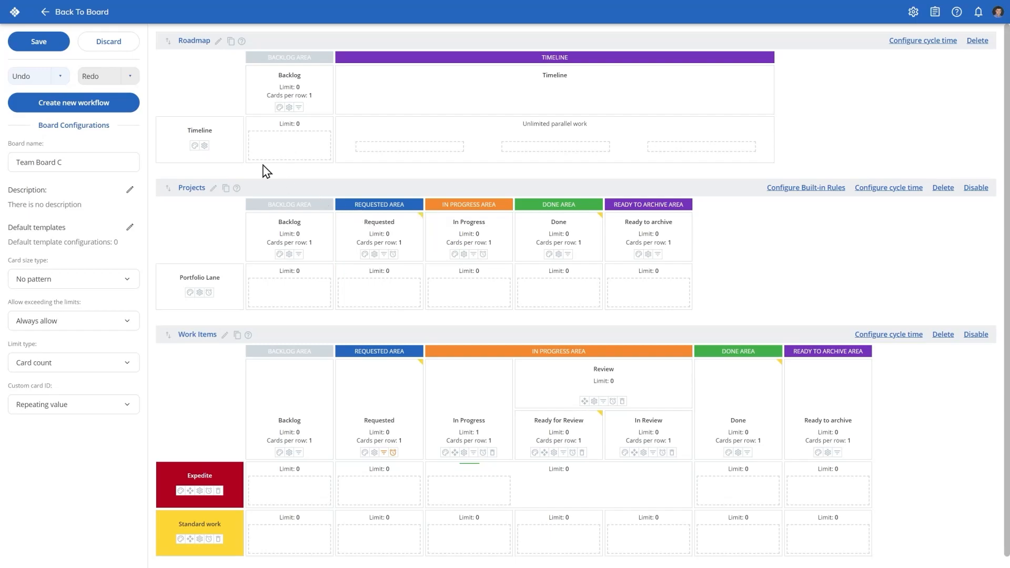
click(59, 50)
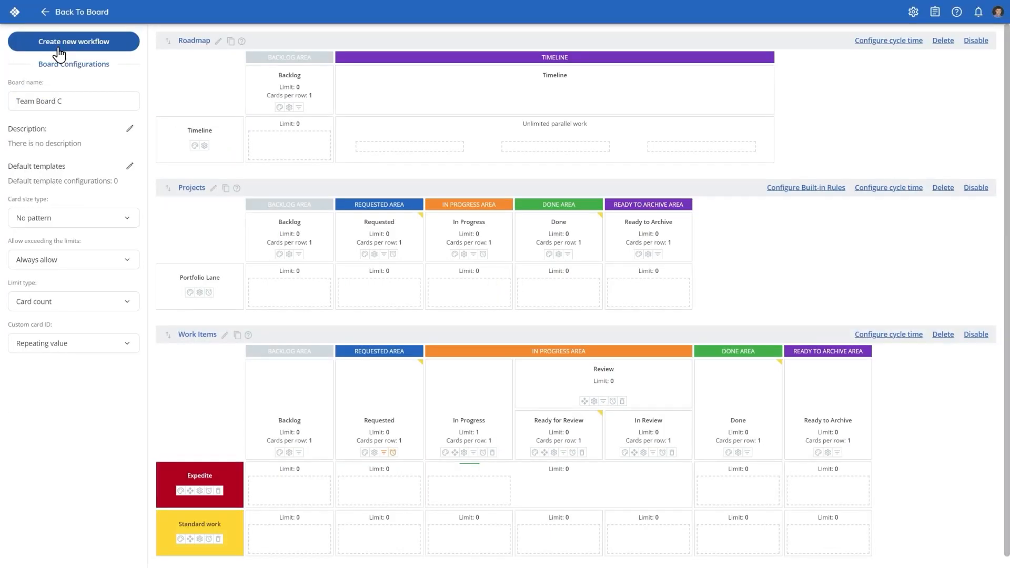
click(61, 20)
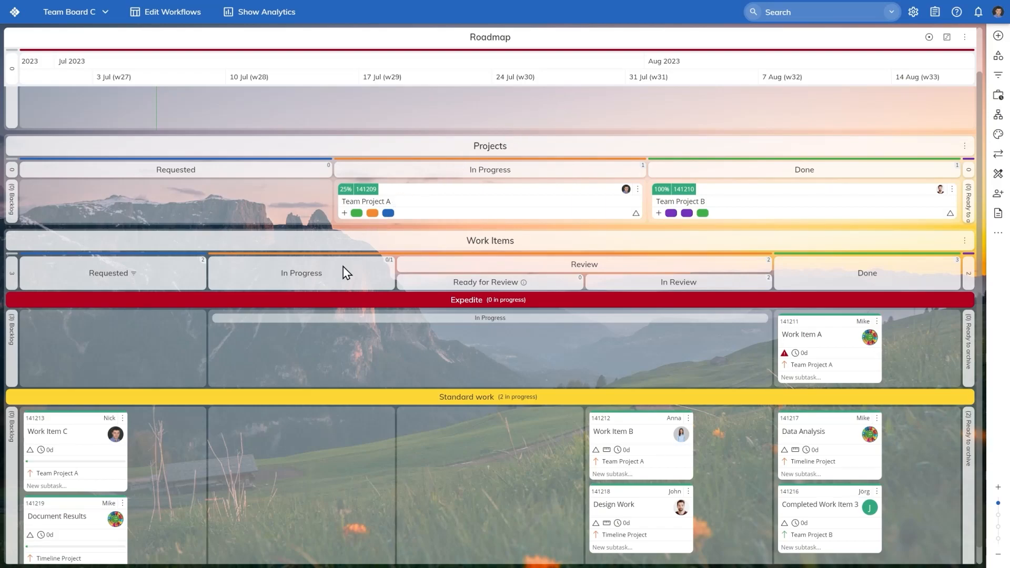
Move the Work Item C card in the Standard work lane to In Progress and on to Ready for Review.
mouse_move(75, 464)
drag(86, 428, 272, 442)
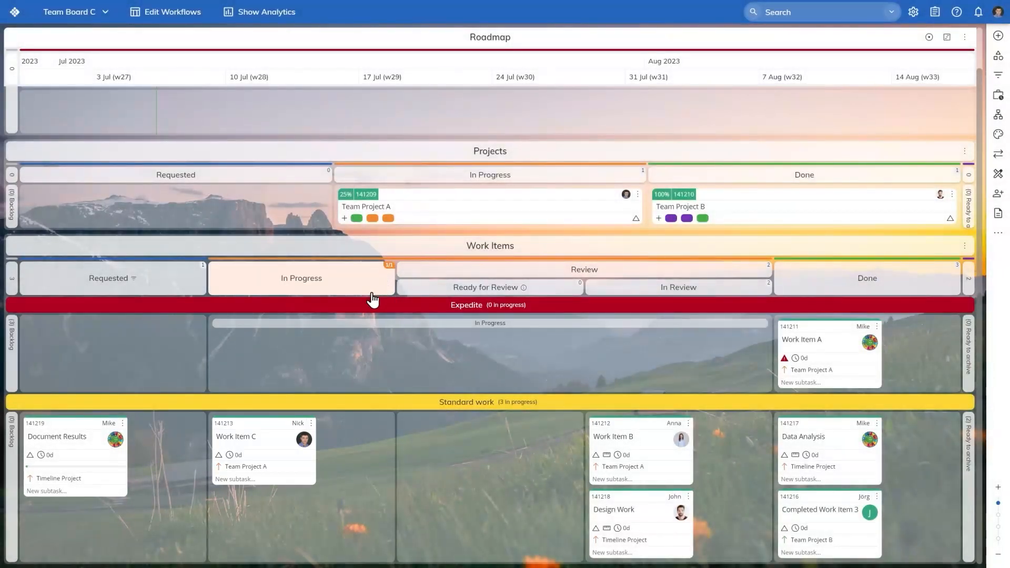
drag(266, 426, 455, 437)
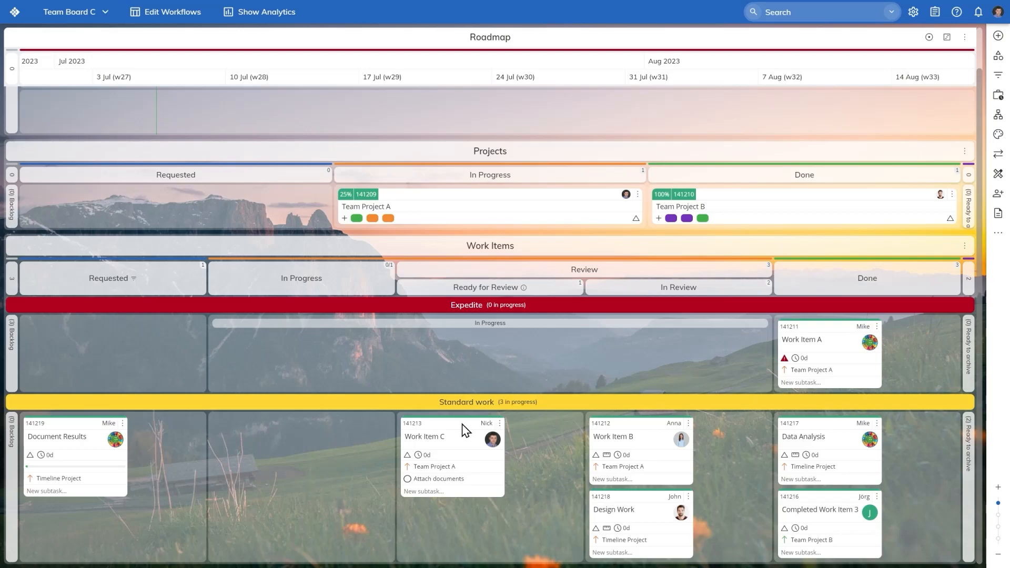
Move the Work Item C card back to In Progress and try to move it straight to In Review.
drag(463, 430, 324, 438)
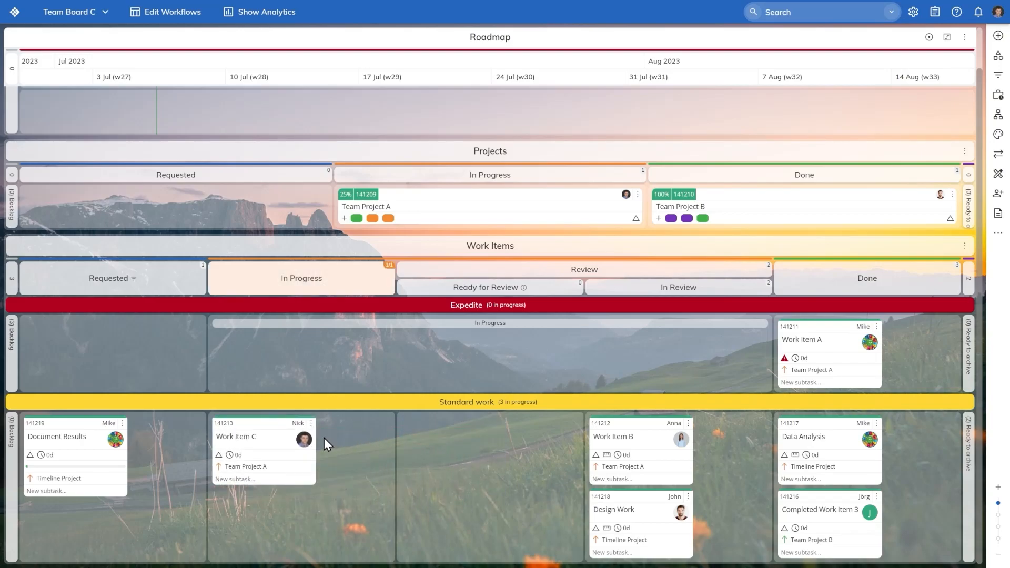
drag(264, 433, 638, 432)
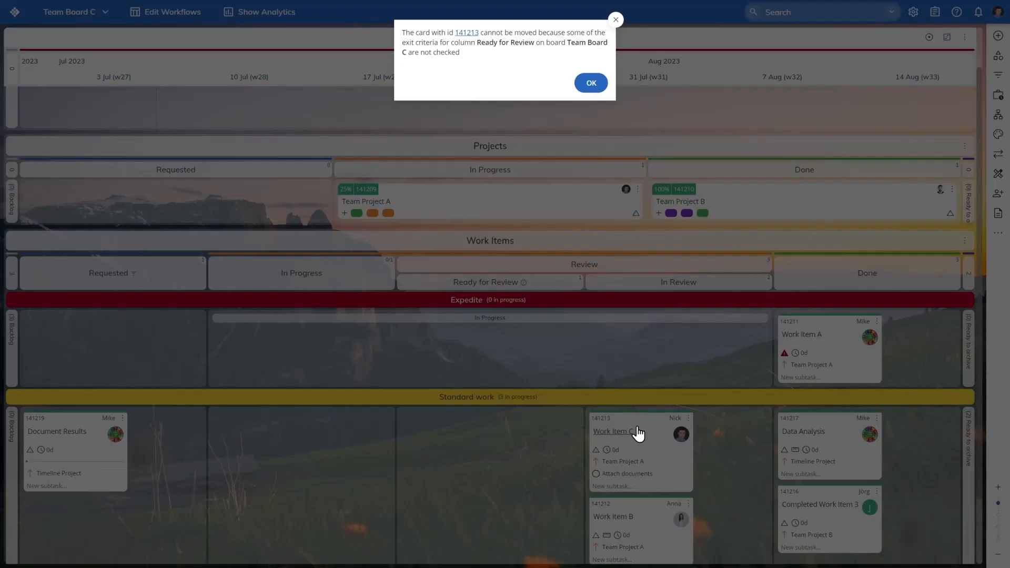
click(590, 83)
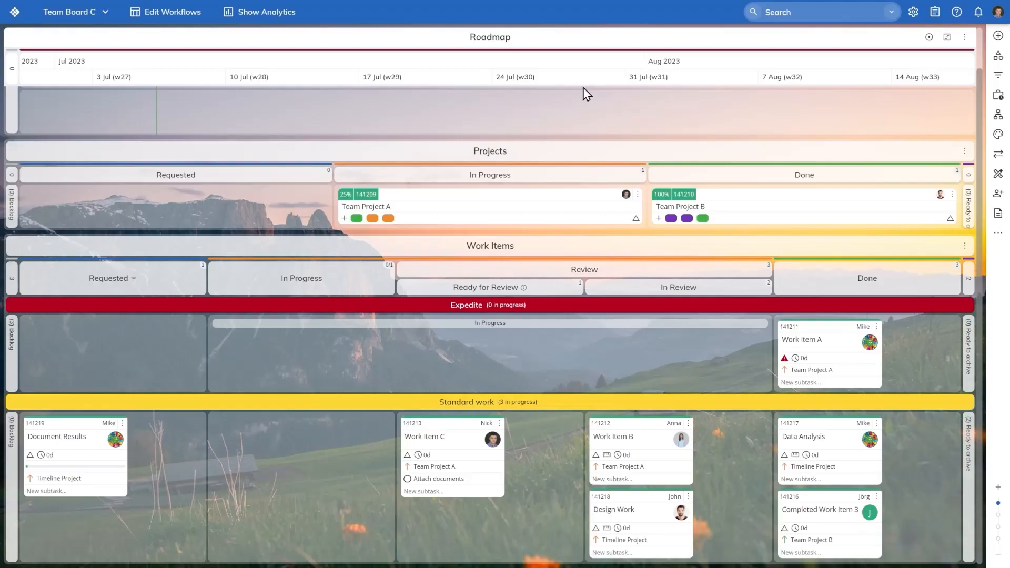
Check off the Attach documents exit criterion on the Work Item C card and move the card to In Review.
click(408, 479)
drag(440, 435, 605, 428)
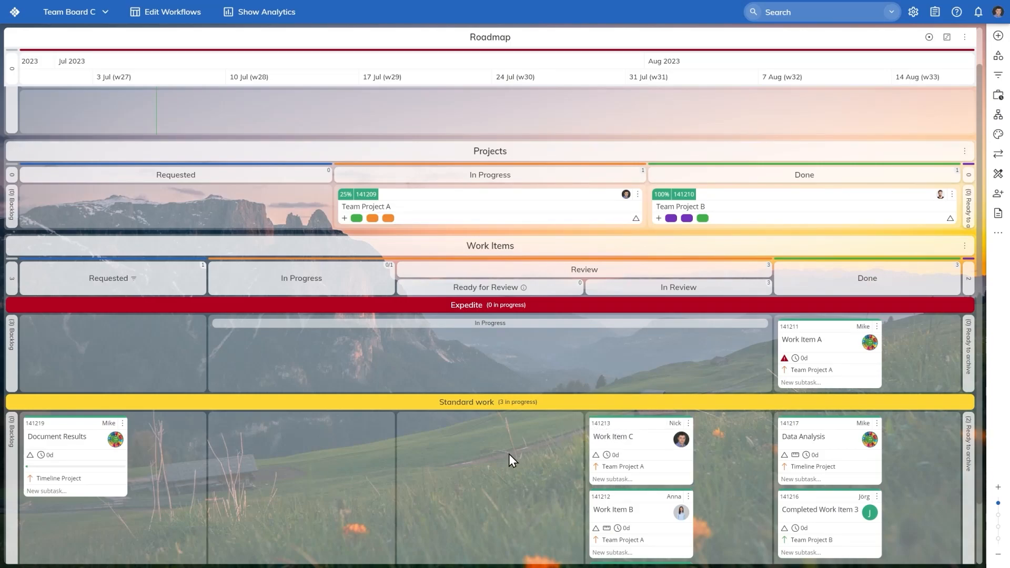
Review the policies of the Ready for Review column, and expand the Work Items Backlog to examine its Expedite lane cards.
click(524, 288)
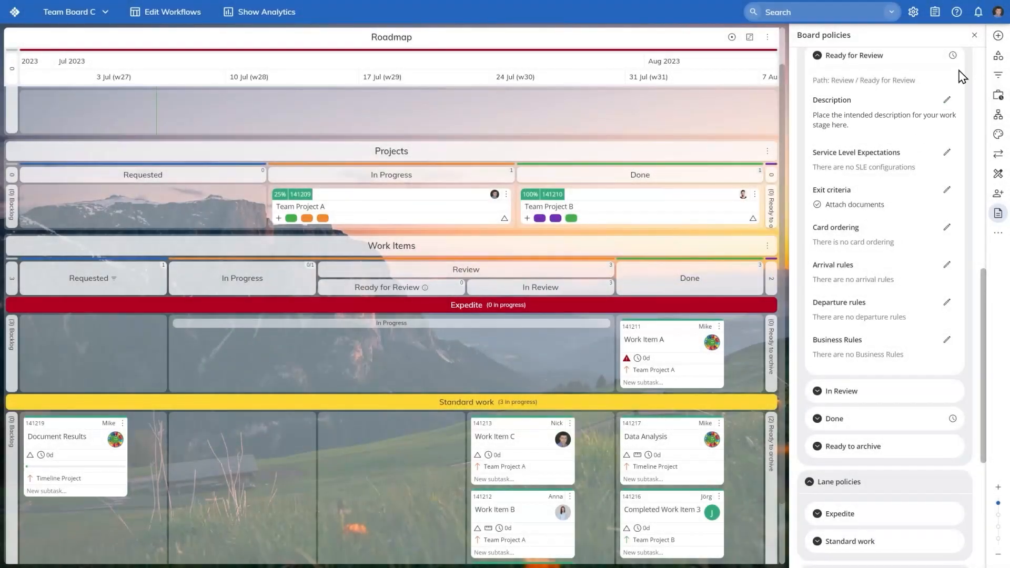
click(974, 35)
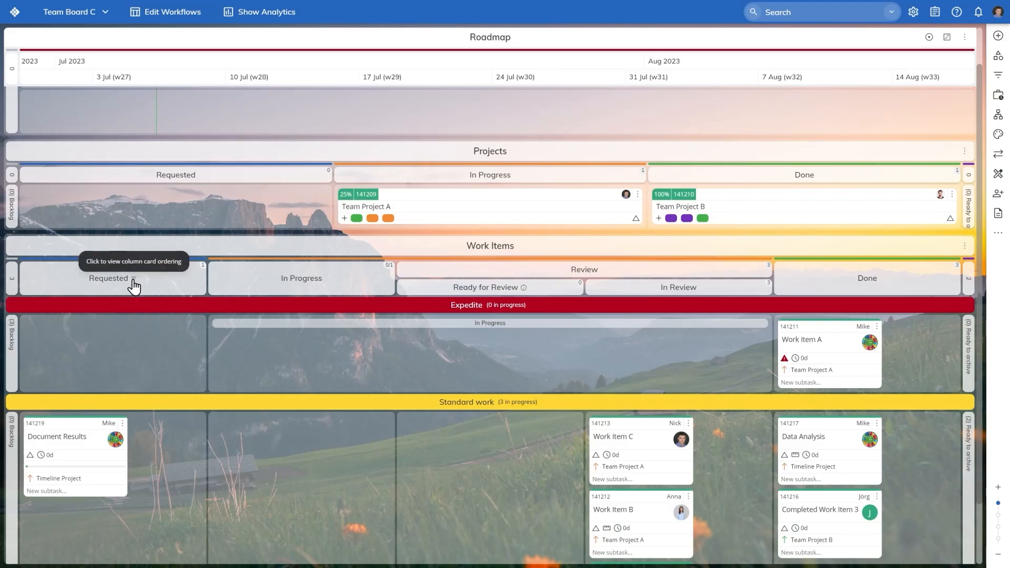
click(10, 287)
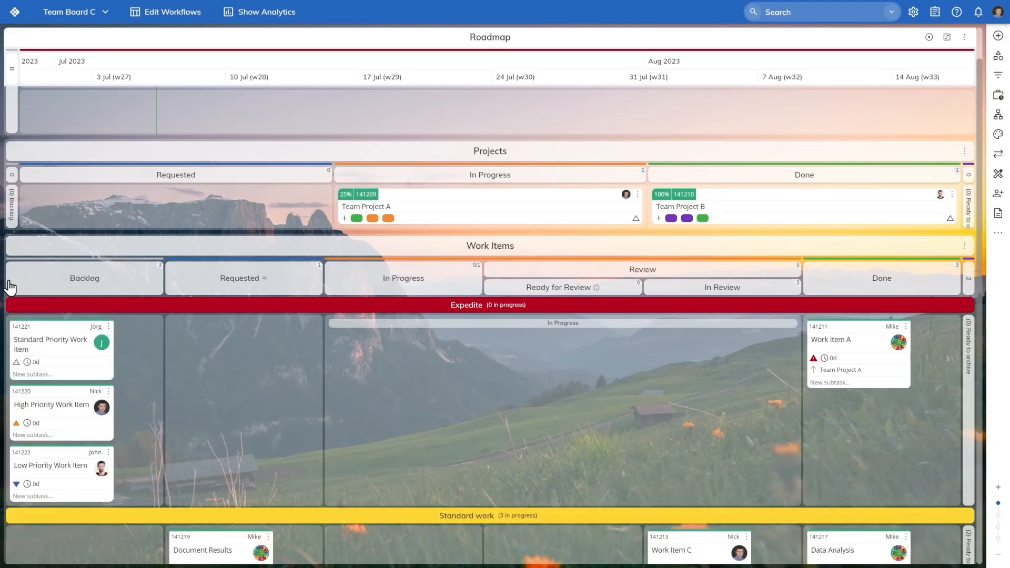
drag(130, 456, 207, 345)
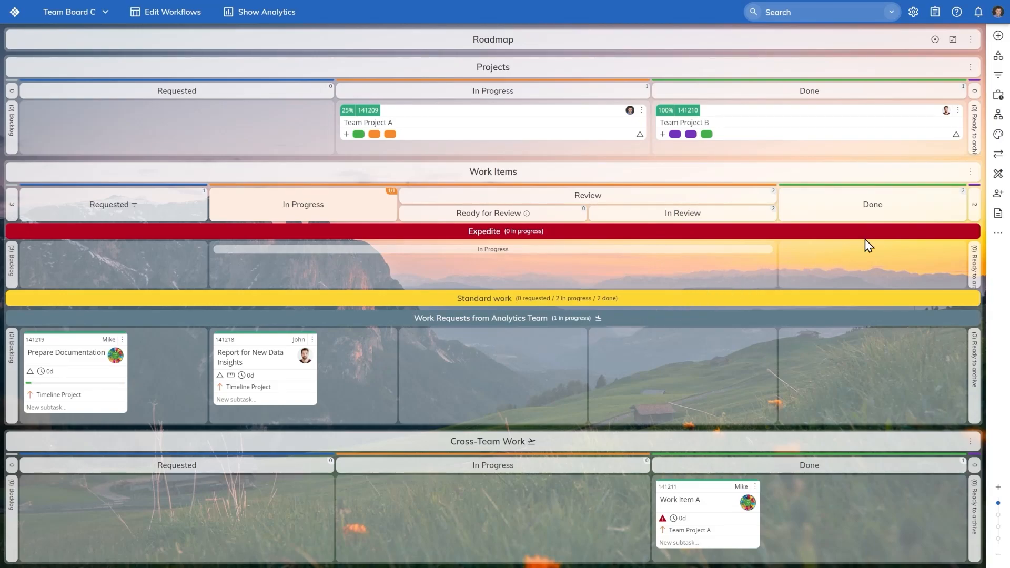
Review the board policies and the arrival rules of the Work Requests from Analytics Team lane.
click(995, 215)
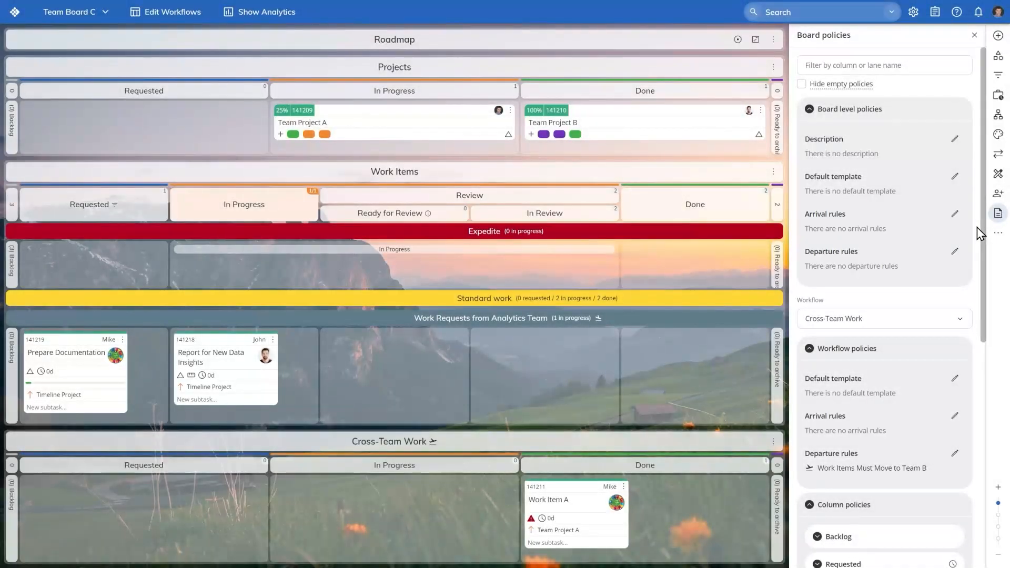
click(974, 35)
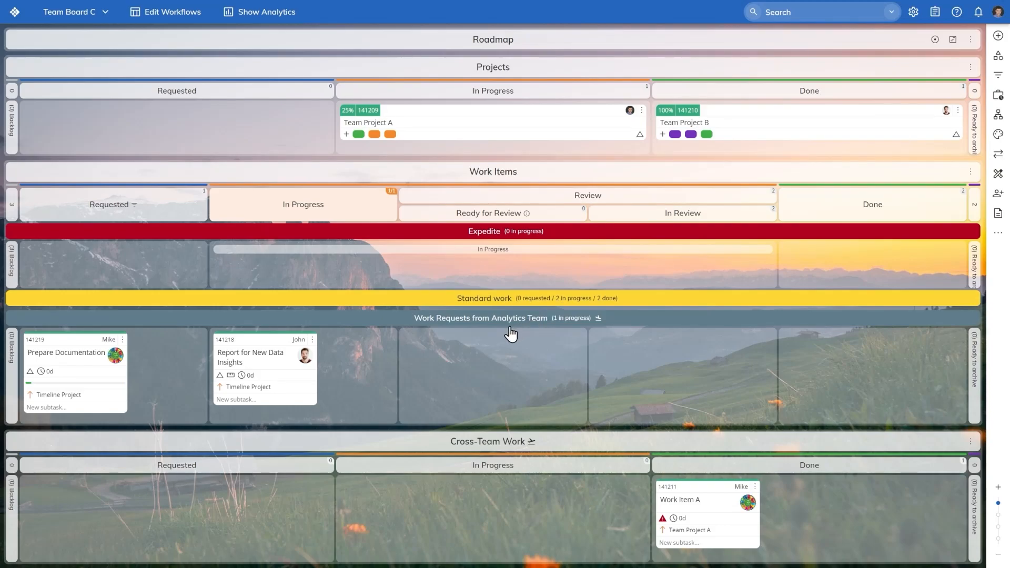
click(598, 320)
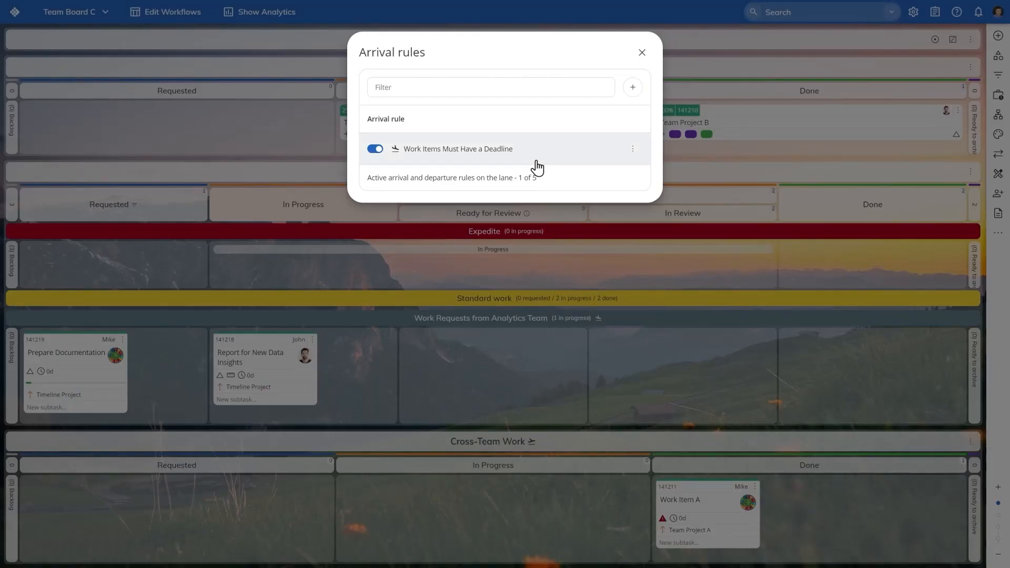
click(641, 53)
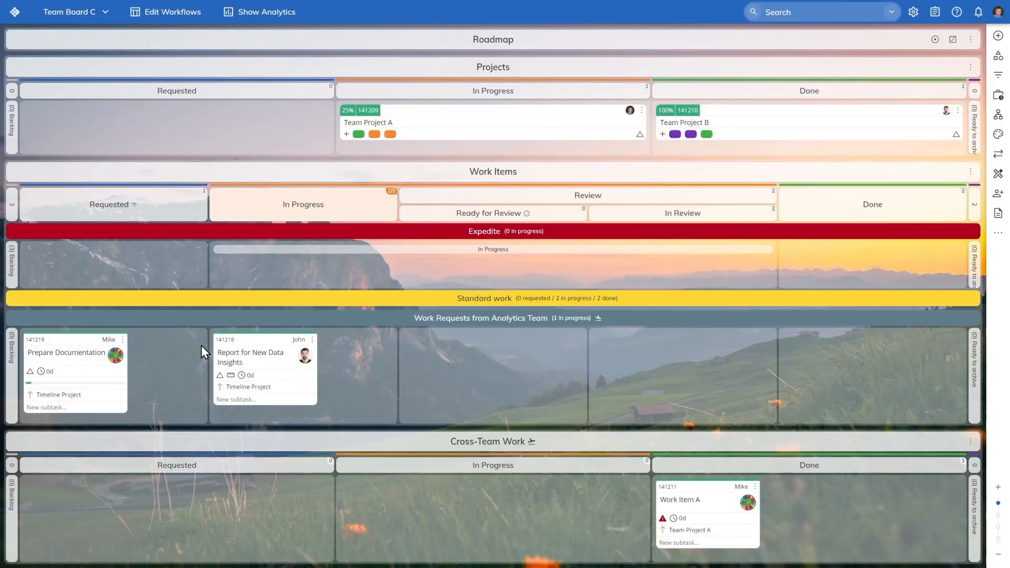
Add a card titled Work from Analytics Team with a 12 Jul deadline to Requested in the Work Requests from Analytics Team lane.
double_click(178, 354)
text(Work from Analytics Team)
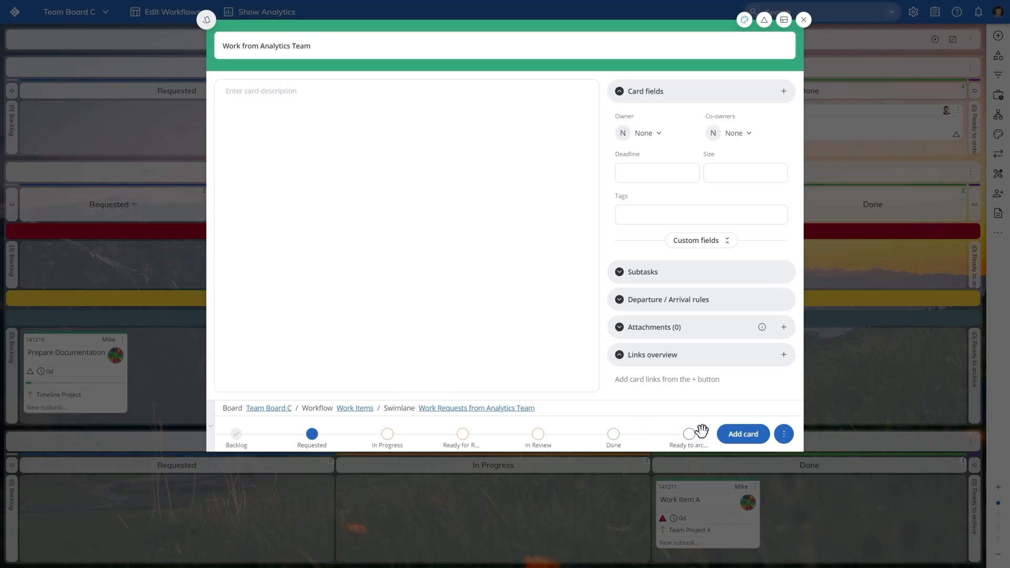
click(743, 445)
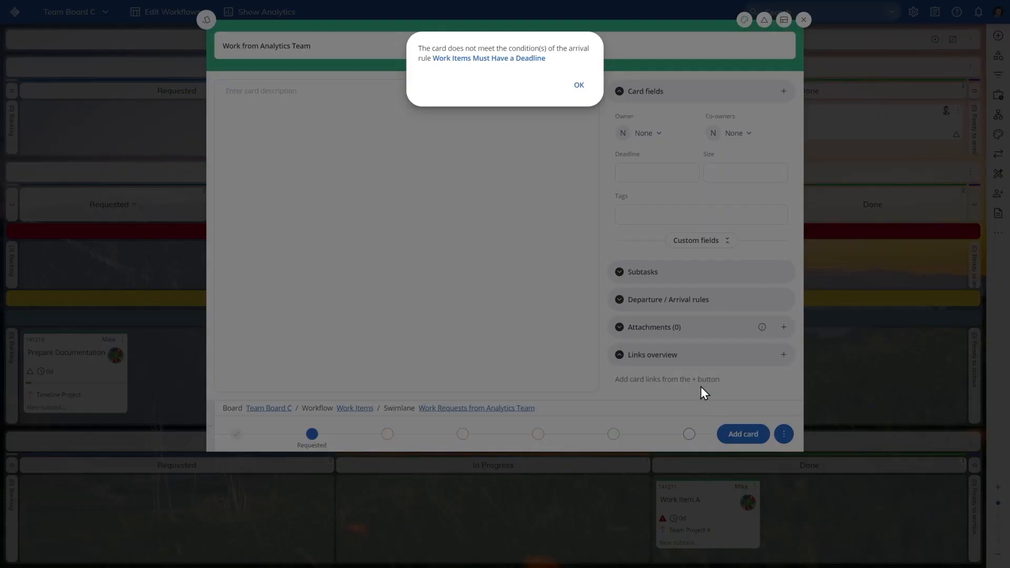
click(579, 86)
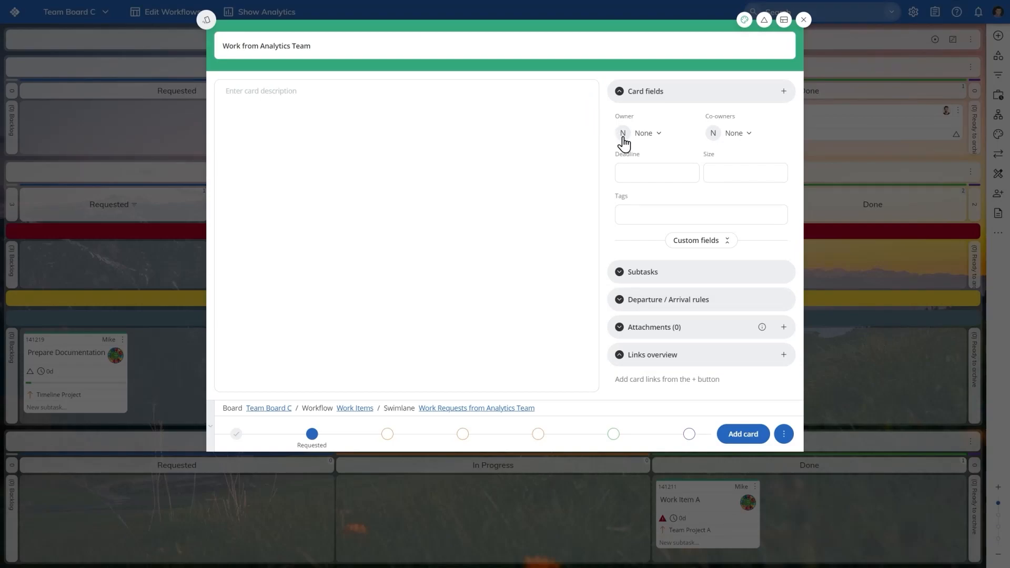
click(642, 172)
click(645, 291)
click(738, 435)
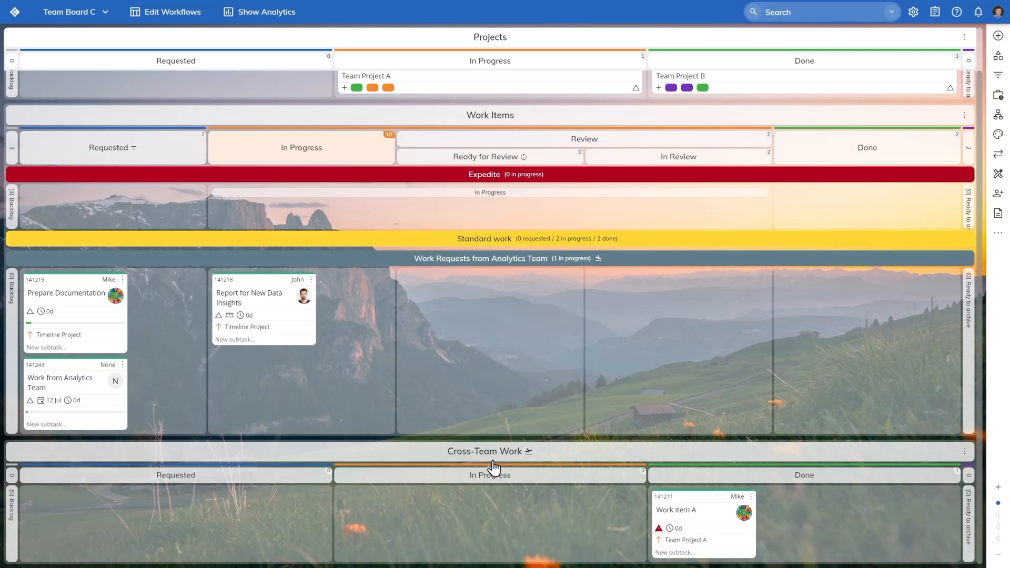
Check the Cross-Team Work departure rules and try to move Work Item A to the Work Items Requested column on Team Board D.
click(527, 452)
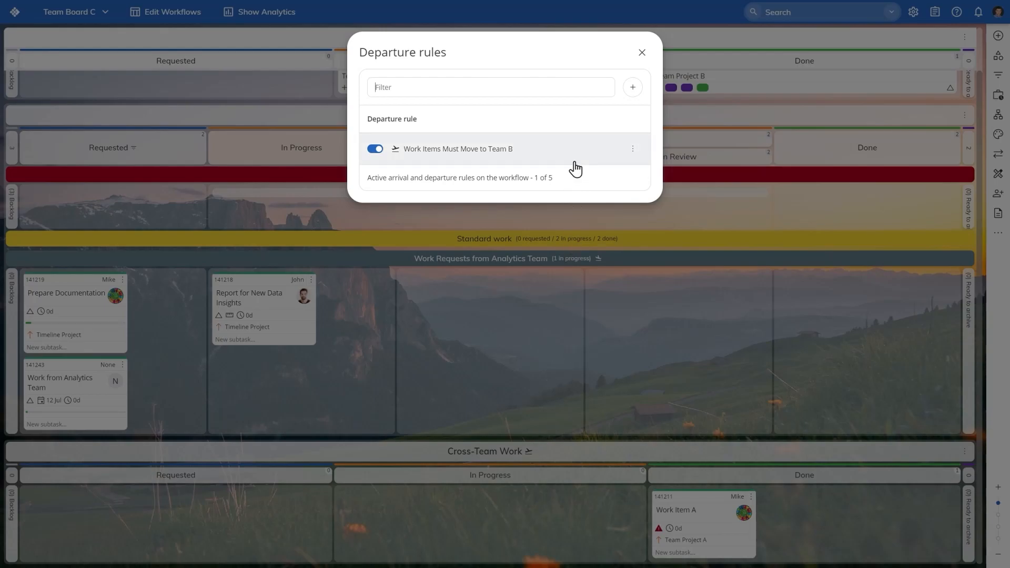
click(642, 52)
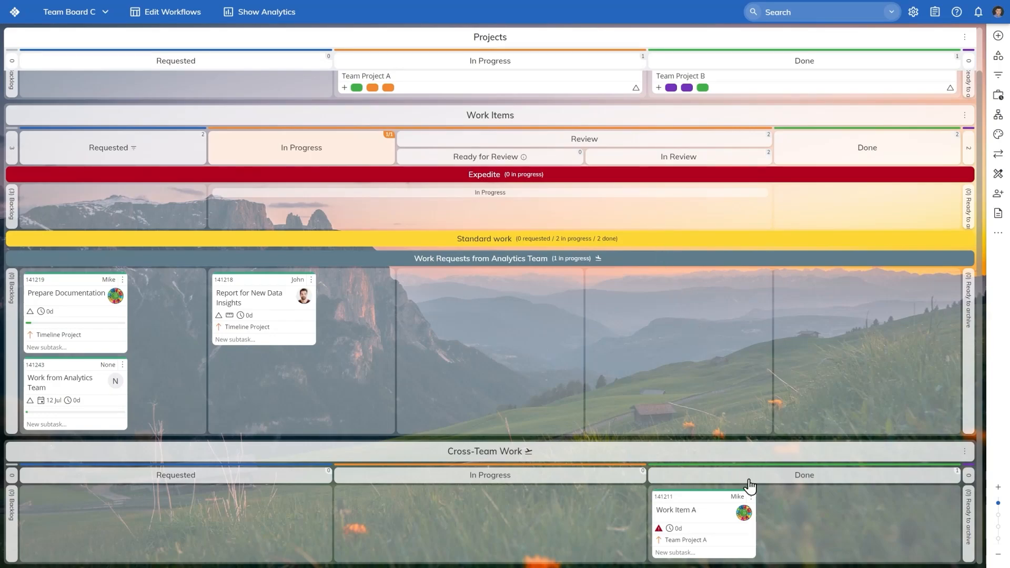
click(751, 497)
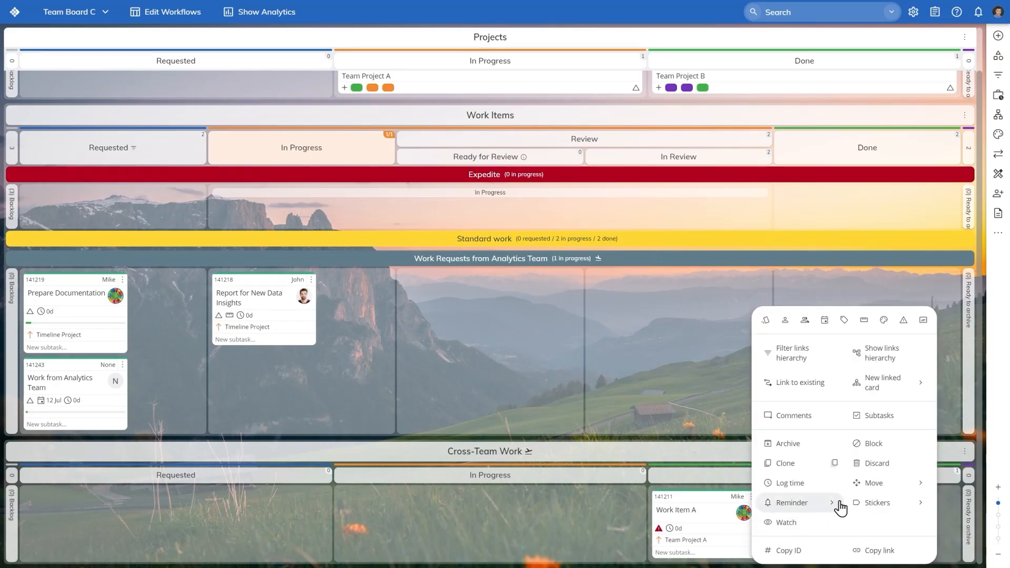
click(873, 485)
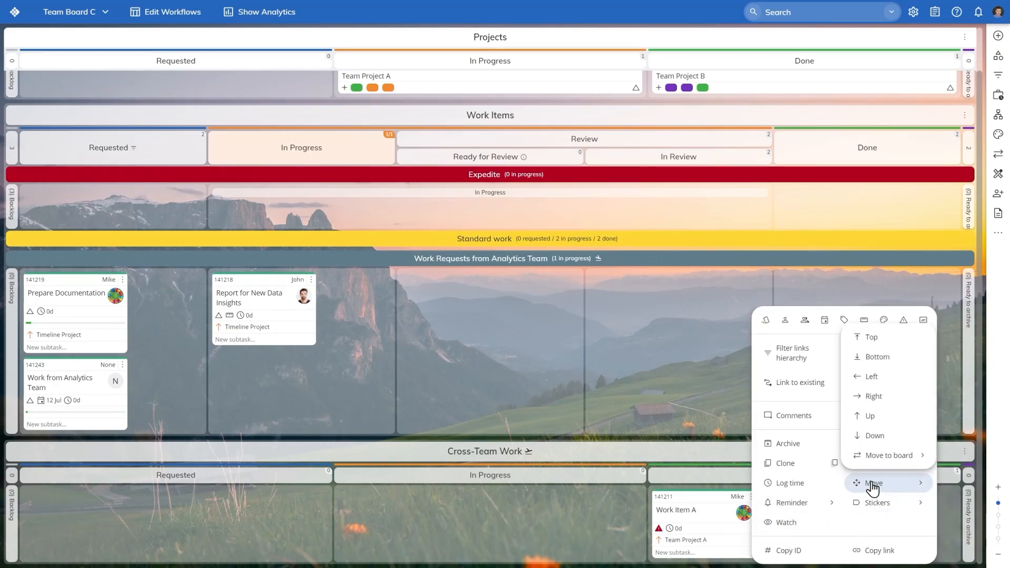
click(887, 455)
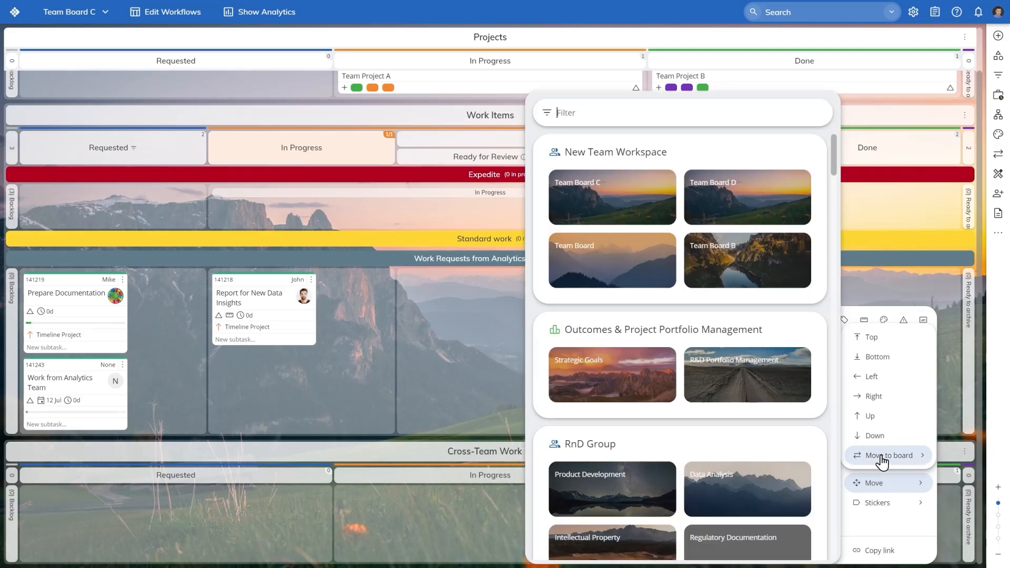
click(688, 192)
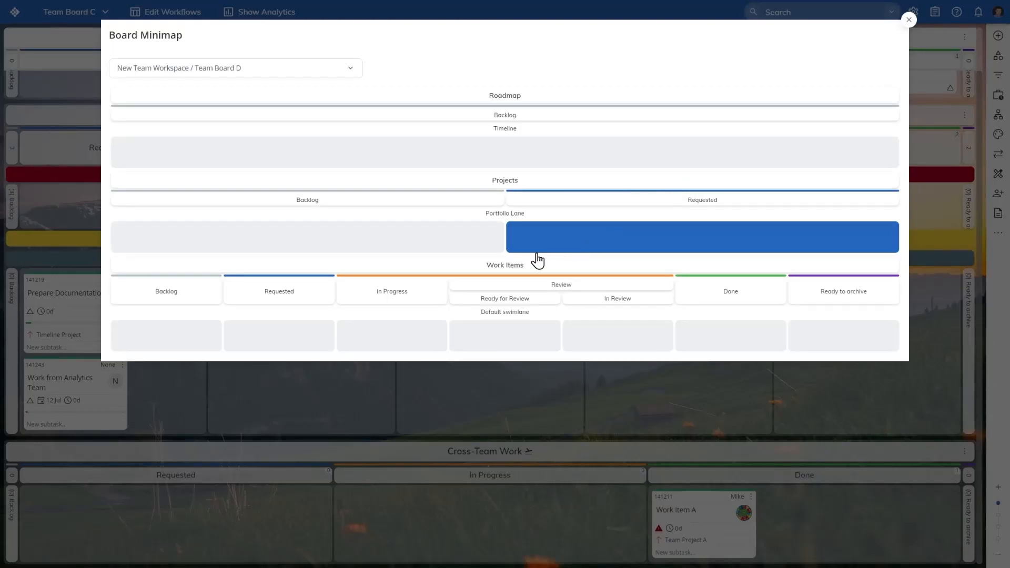
click(312, 345)
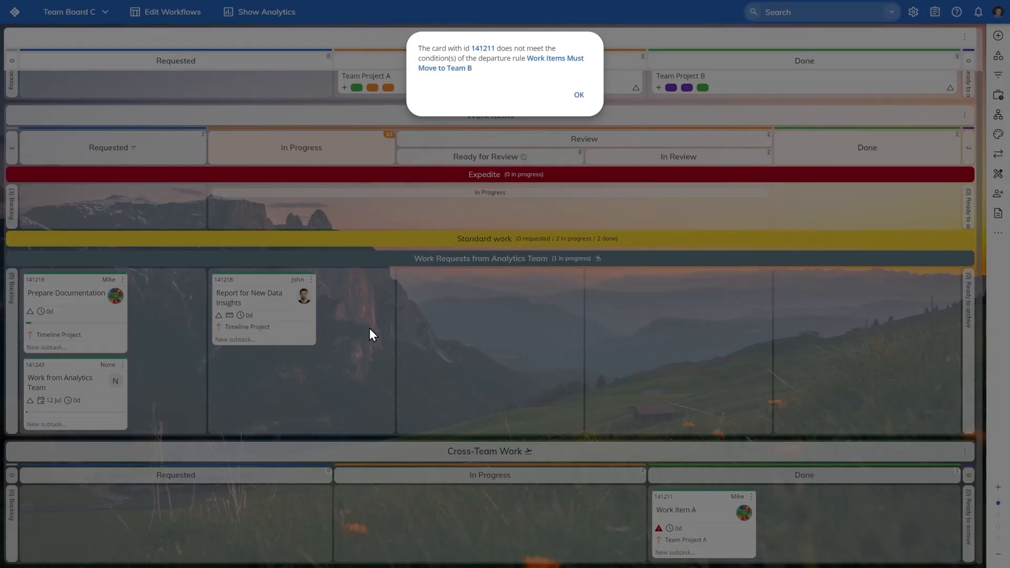
click(579, 95)
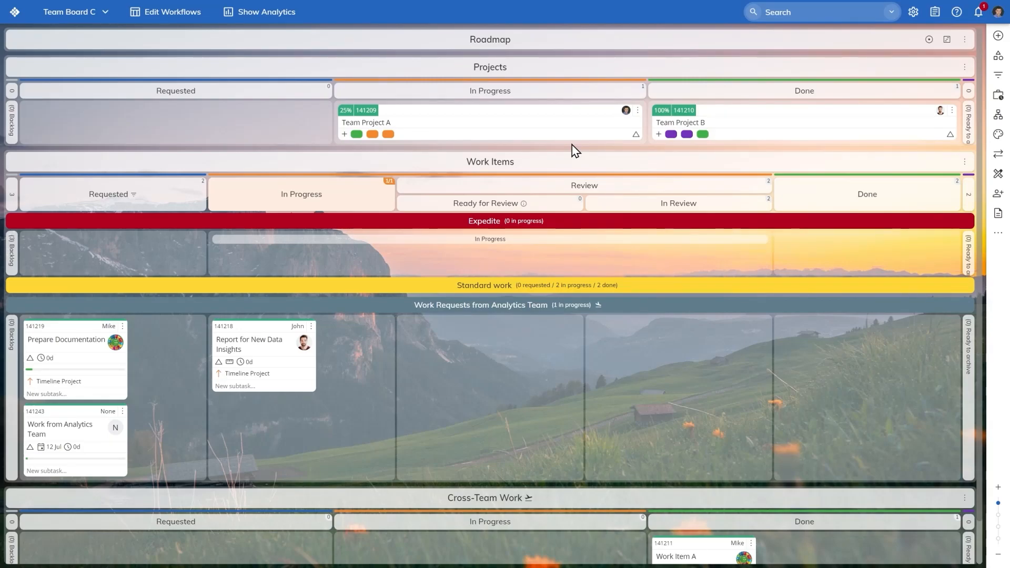
Start a new business rule of the Card is created type and name it Expedite work.
click(914, 16)
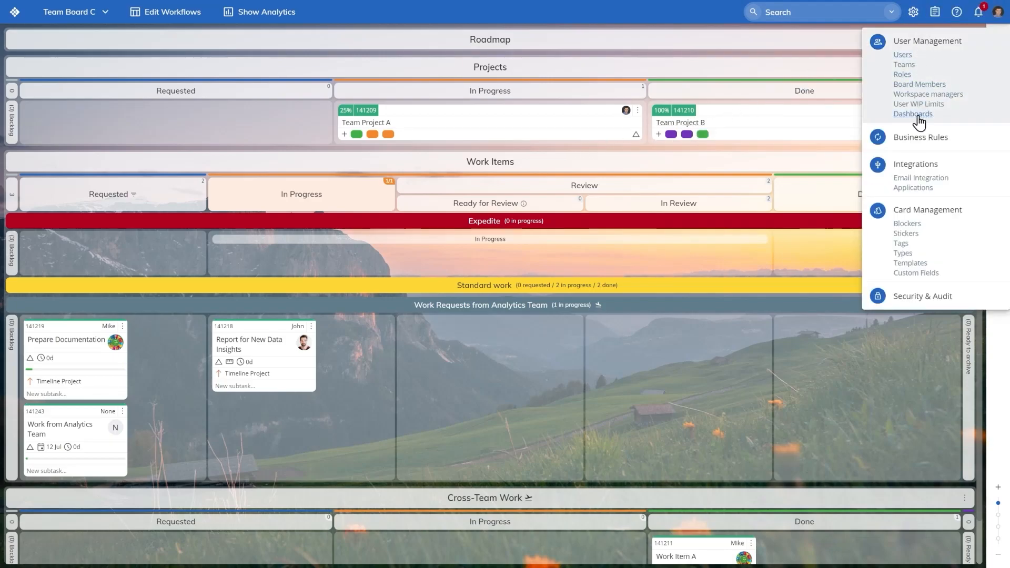
click(912, 146)
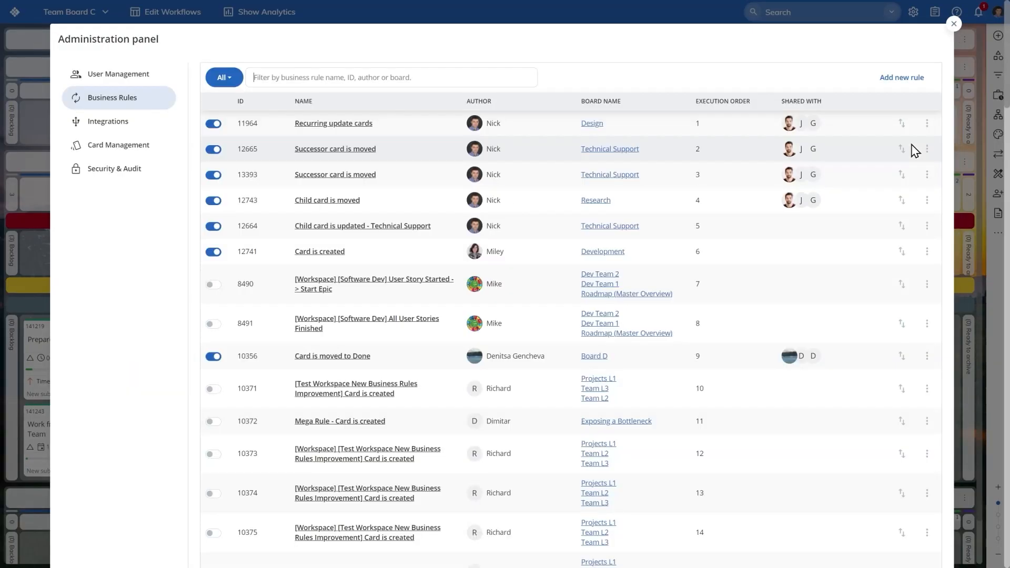
click(902, 79)
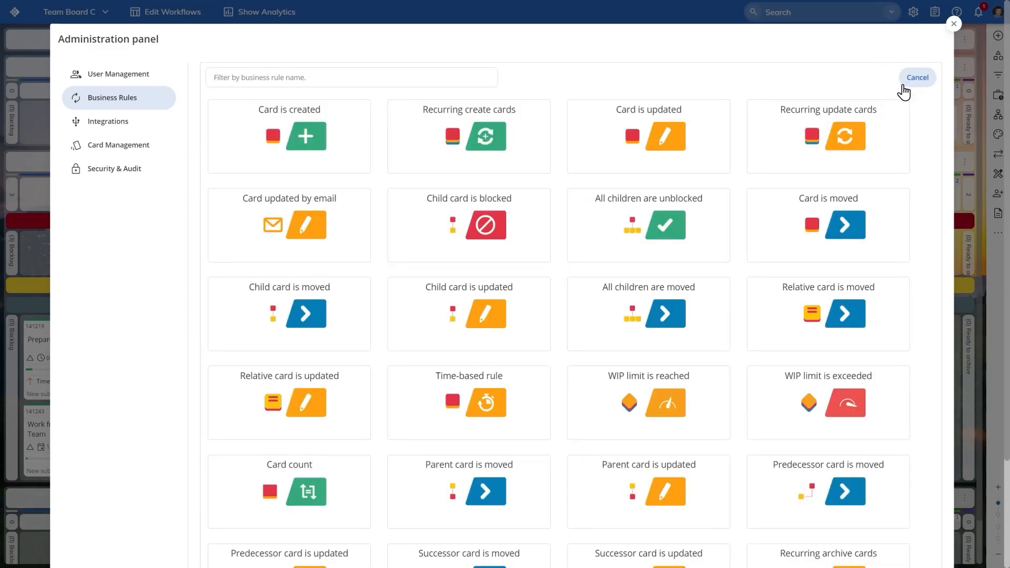
scroll(723, 176, down, 3)
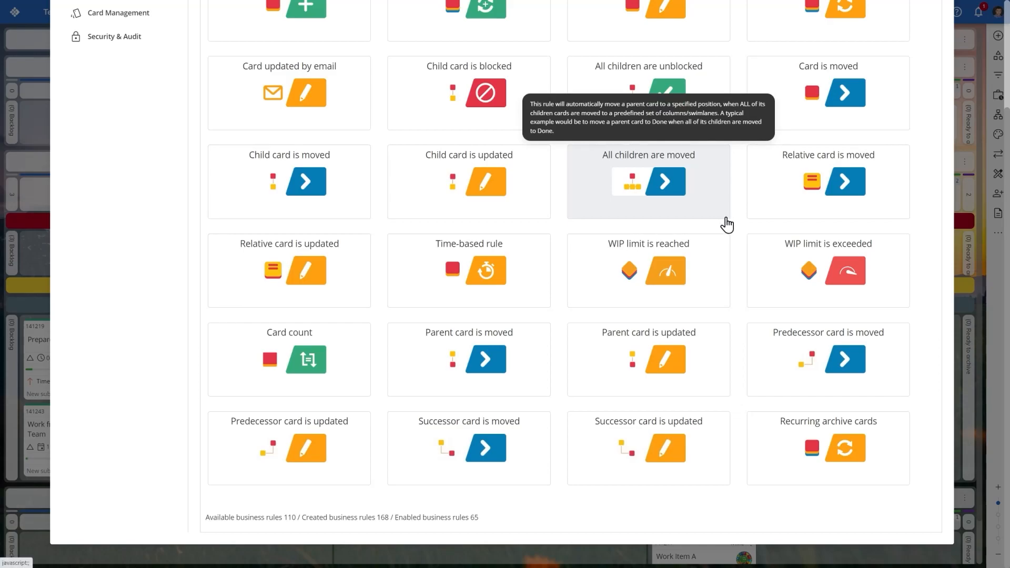
scroll(735, 233, up, 3)
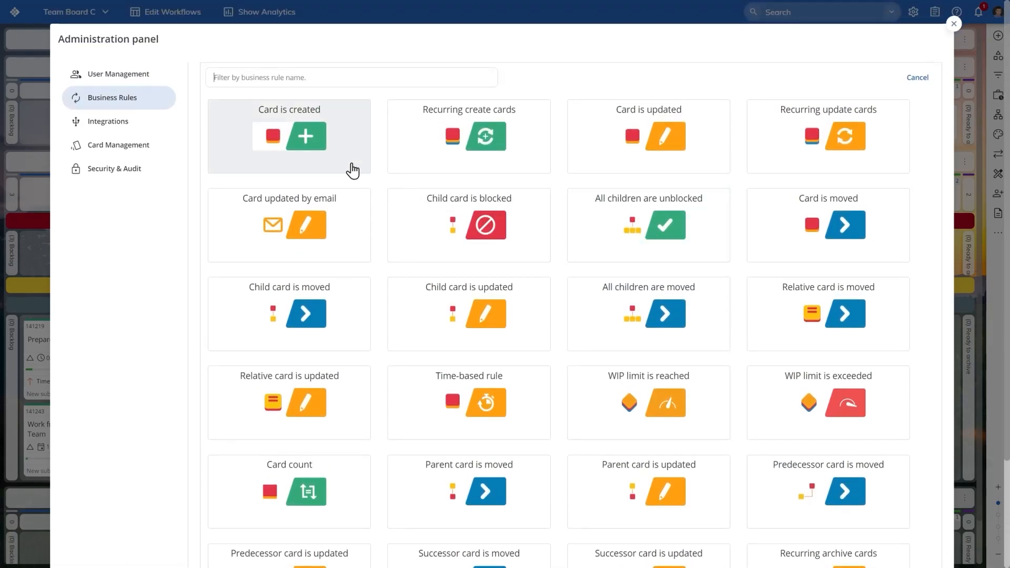
click(353, 170)
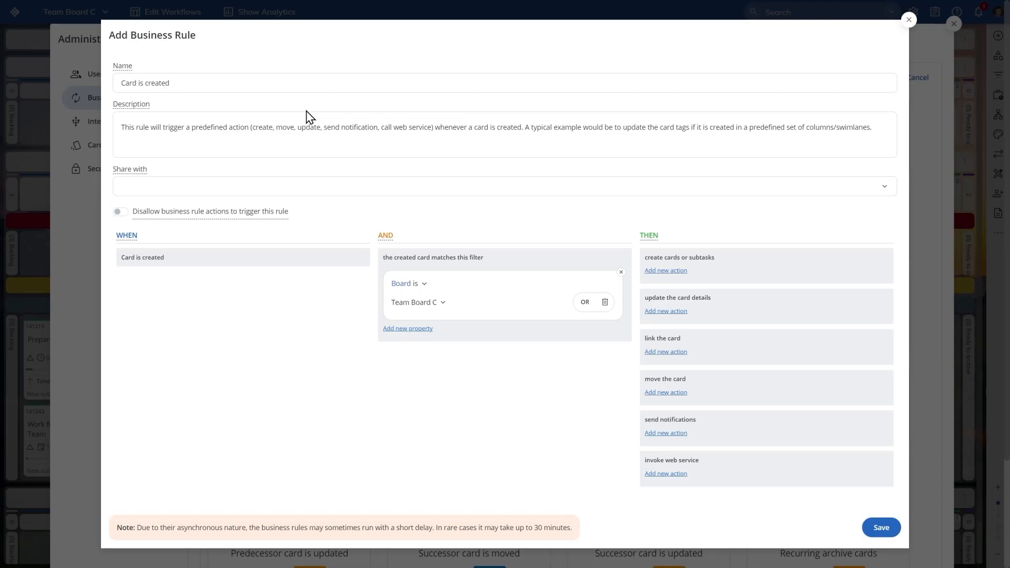
triple_click(307, 82)
text(Expedite work)
Add a Lane property to the rule's filter and set it to the Expedite lane of Team Board C.
click(420, 329)
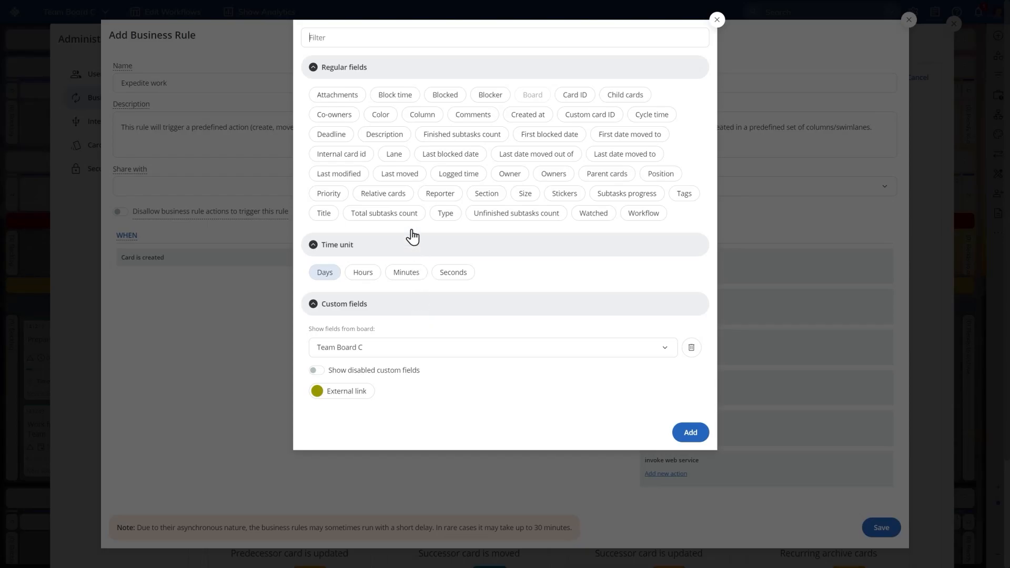
click(401, 164)
click(693, 437)
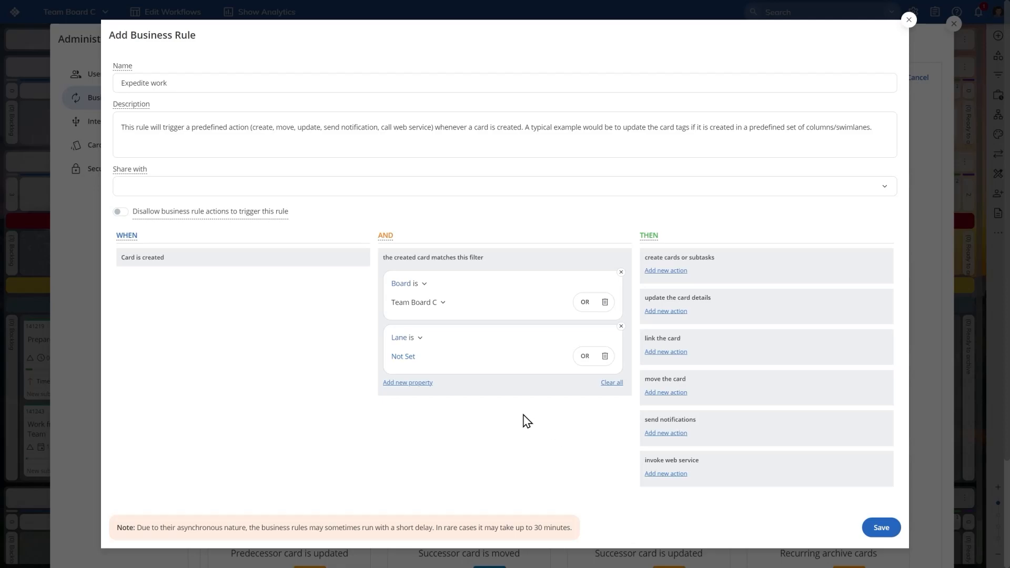
click(413, 362)
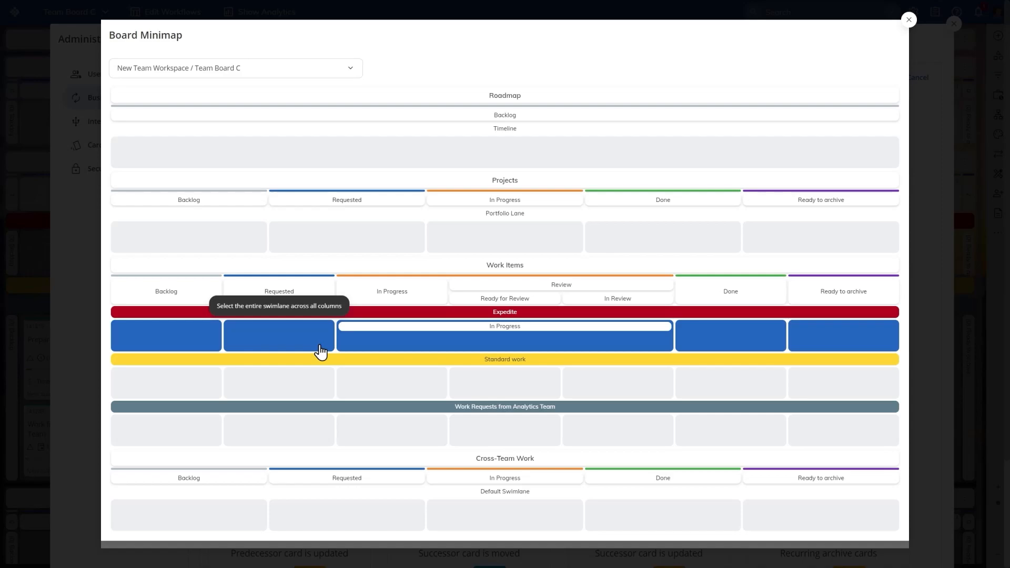
click(320, 352)
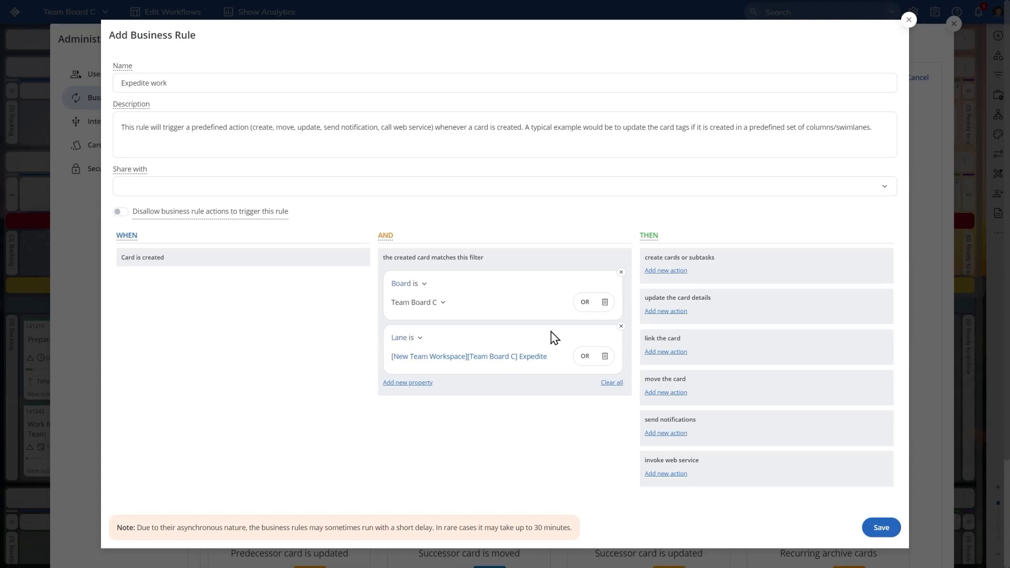
Add a card details update action to the Expedite work rule that sets the priority to Critical.
click(654, 312)
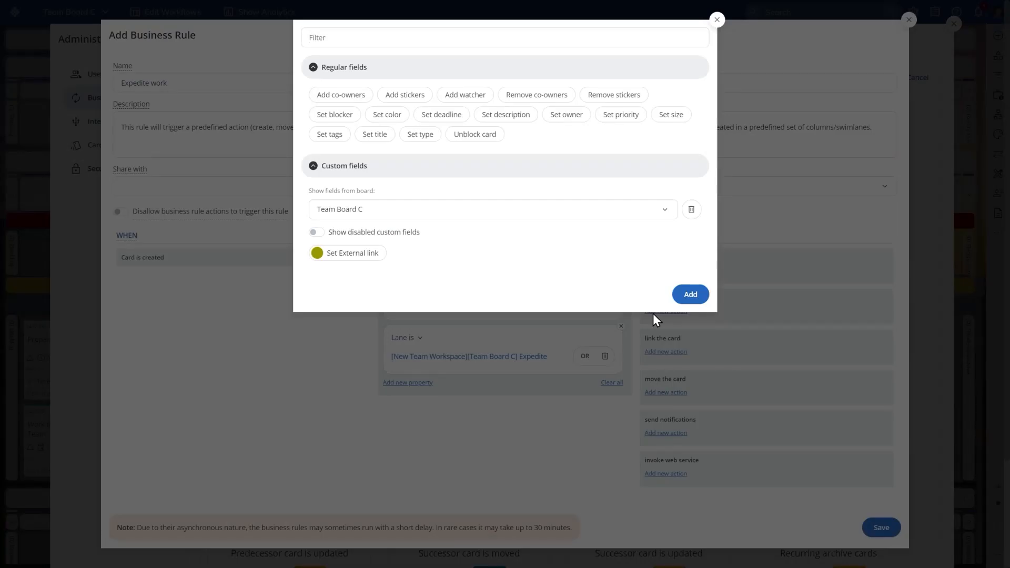
click(614, 122)
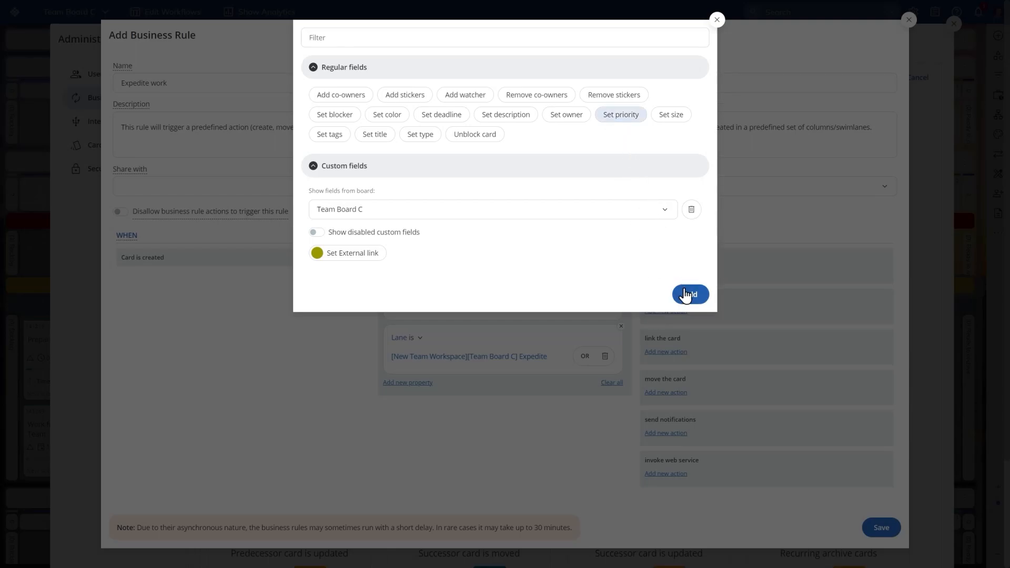
click(685, 294)
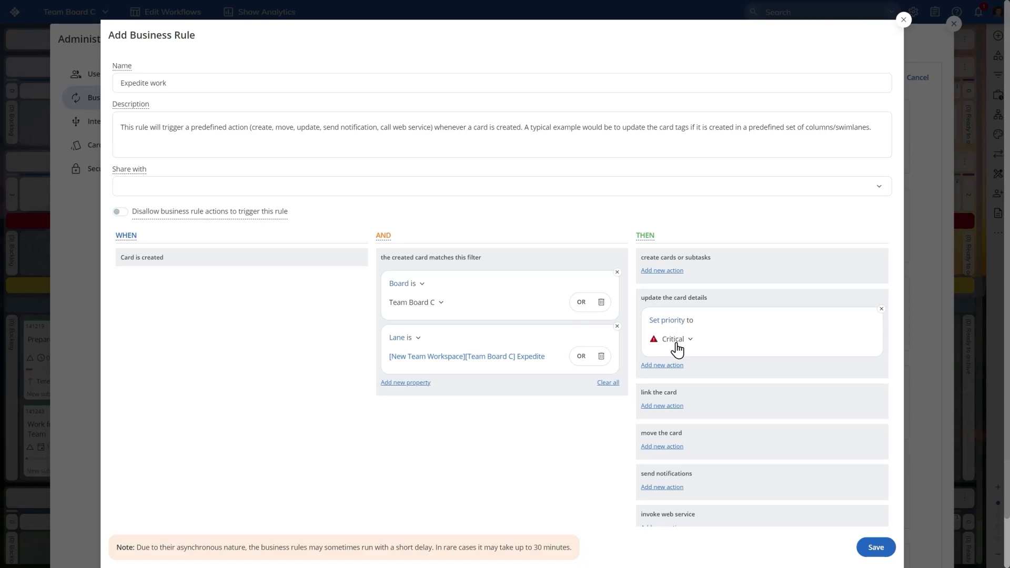
Add a Set owner action to the rule, assign the first named team member as owner, and save the rule.
click(661, 366)
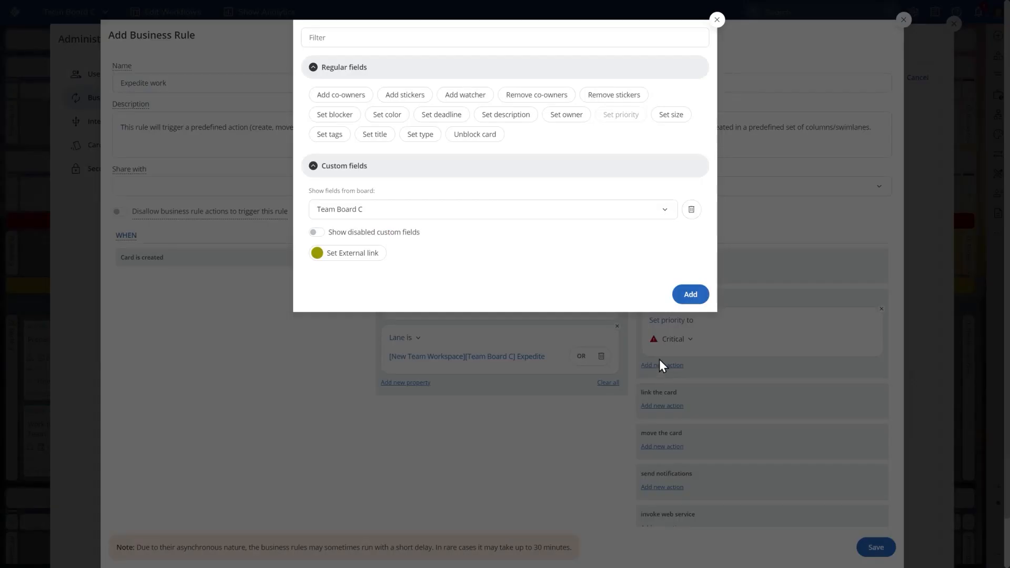
click(562, 119)
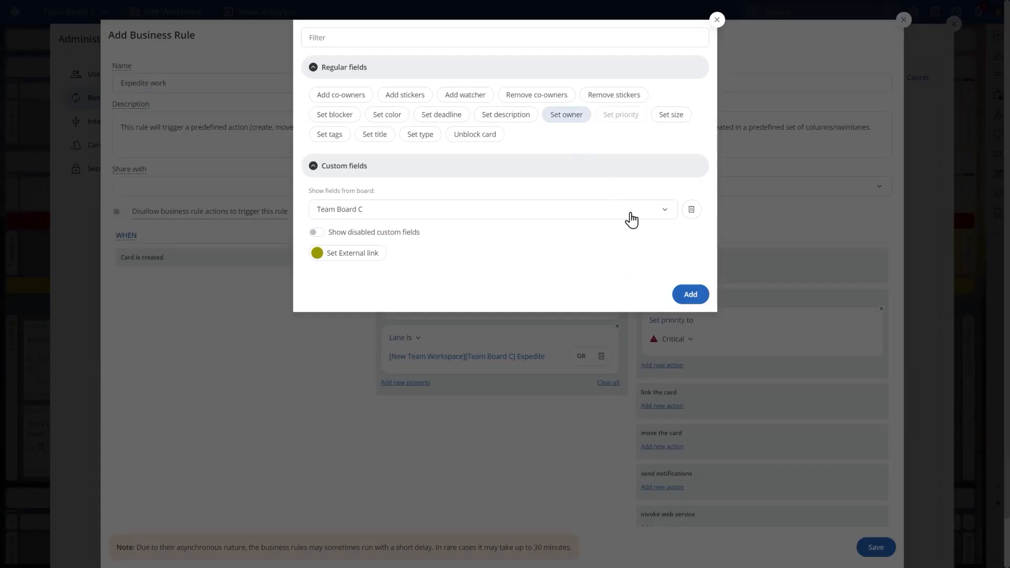
click(683, 295)
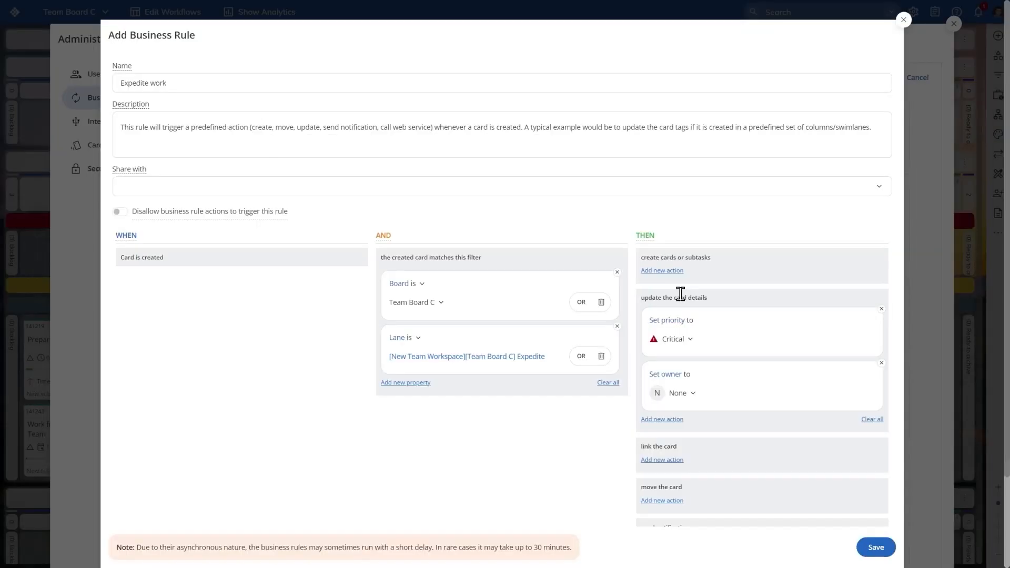
click(684, 396)
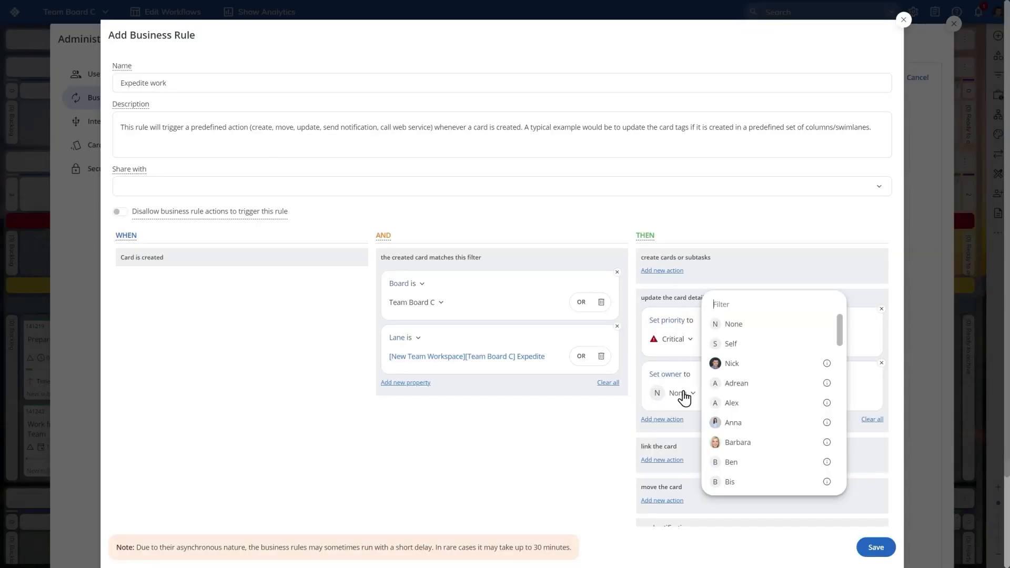
click(746, 370)
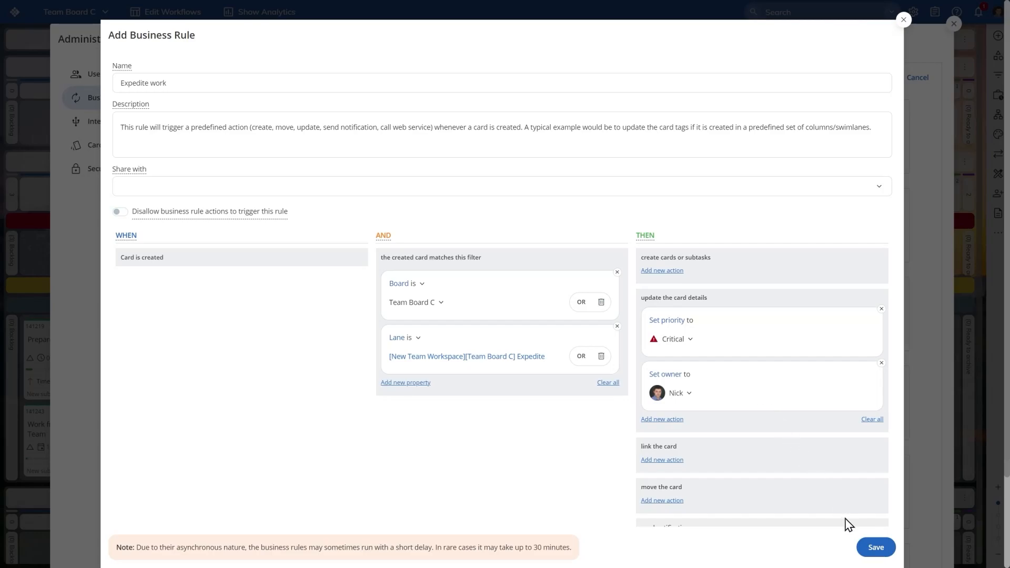
click(869, 542)
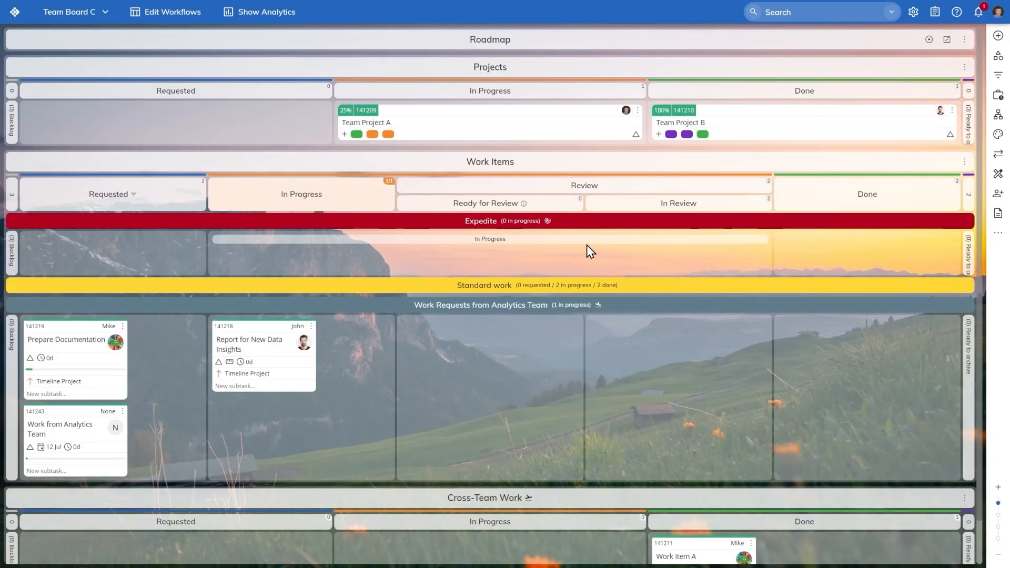
Add a card titled Expedite work item to the Requested column of the Expedite lane in the Work Items workflow.
mouse_move(547, 225)
double_click(172, 241)
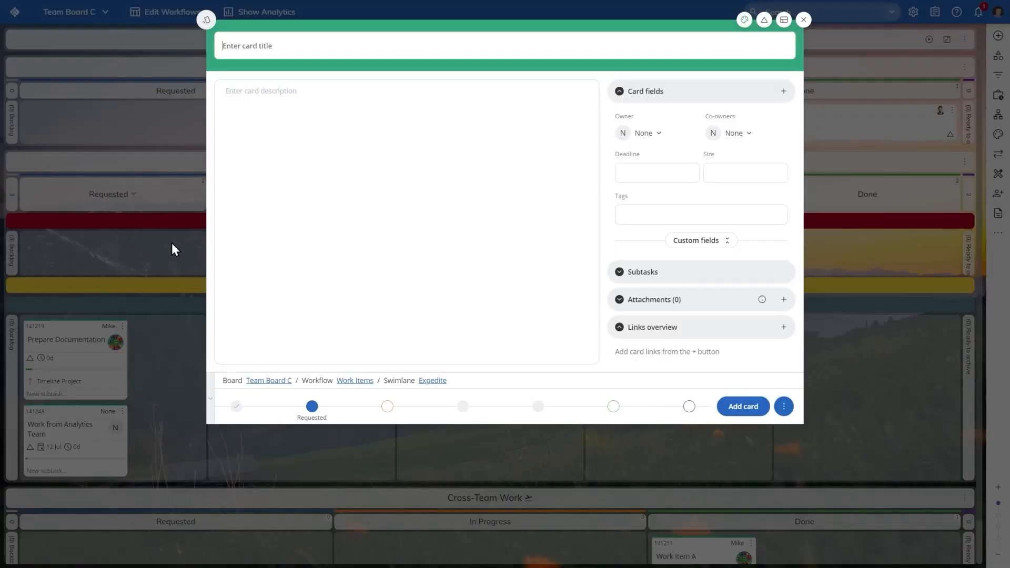
text(Expedite work item)
click(747, 414)
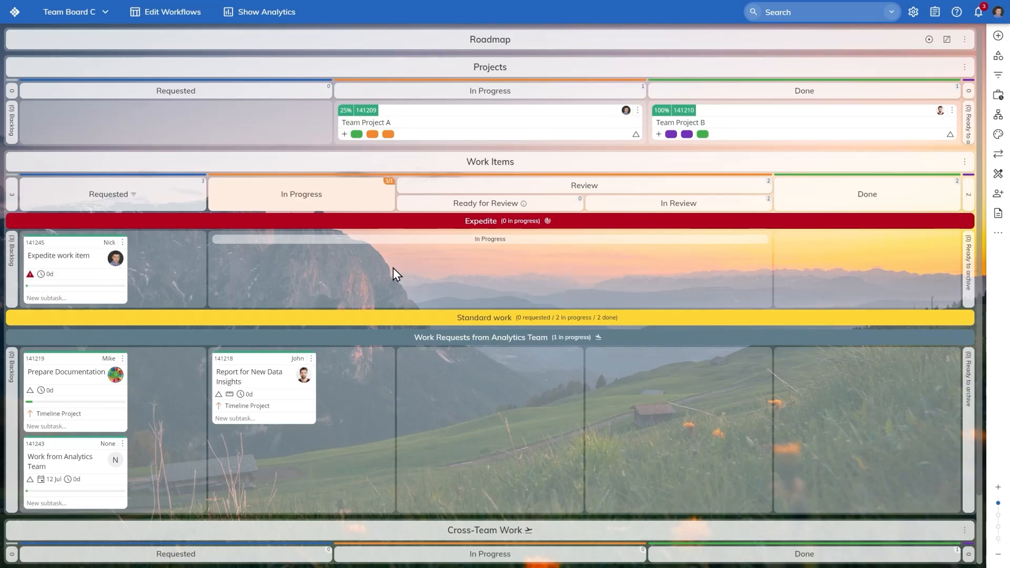
Open the board analytics and display the Cycle Time Heat Map.
click(261, 24)
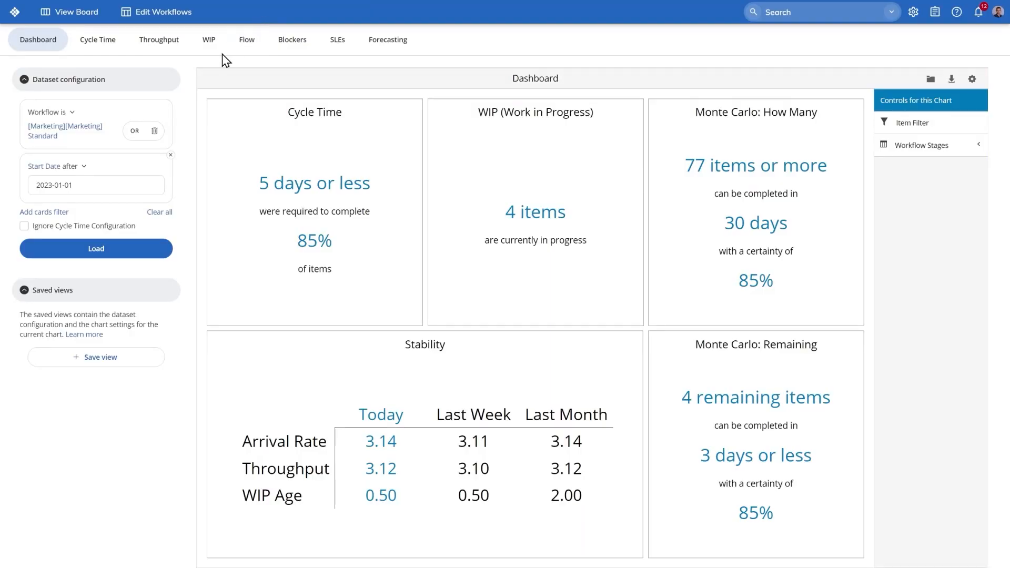
click(104, 45)
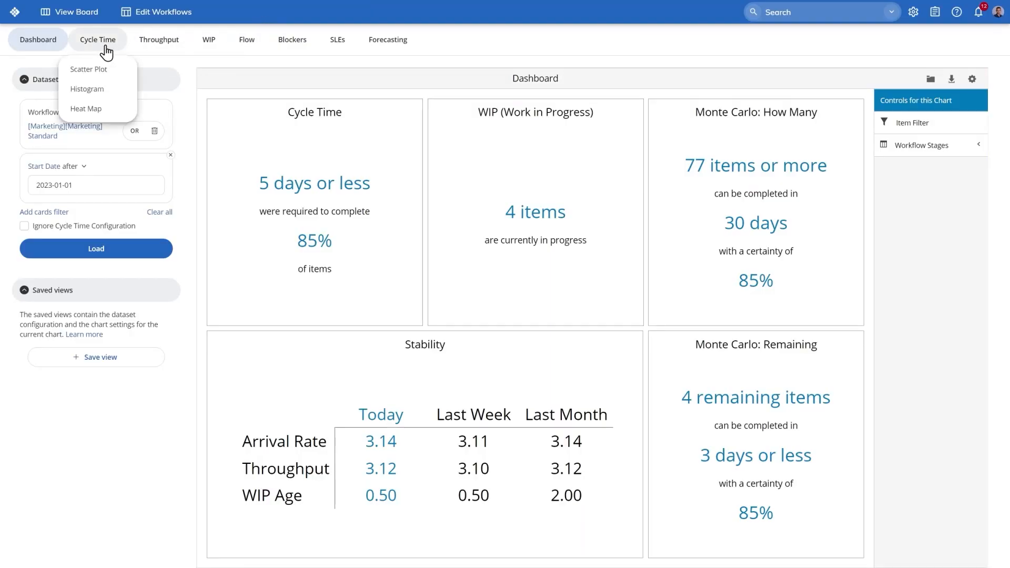
click(109, 112)
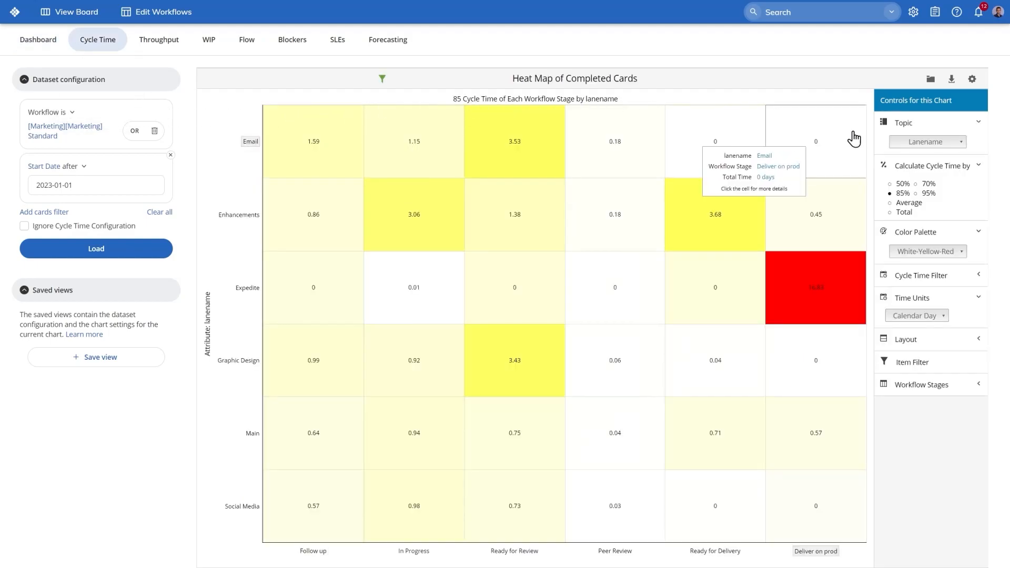
View the heat map by Priority, Type and Lanename, and inspect the Expedite lane's cycle time in the Deliver on prod stage.
click(932, 149)
click(932, 157)
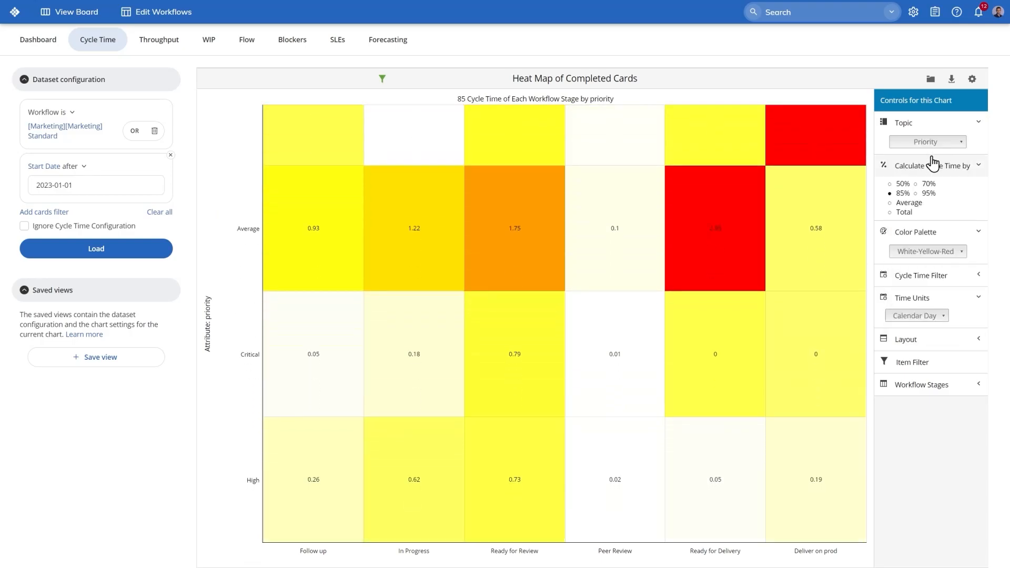
click(934, 143)
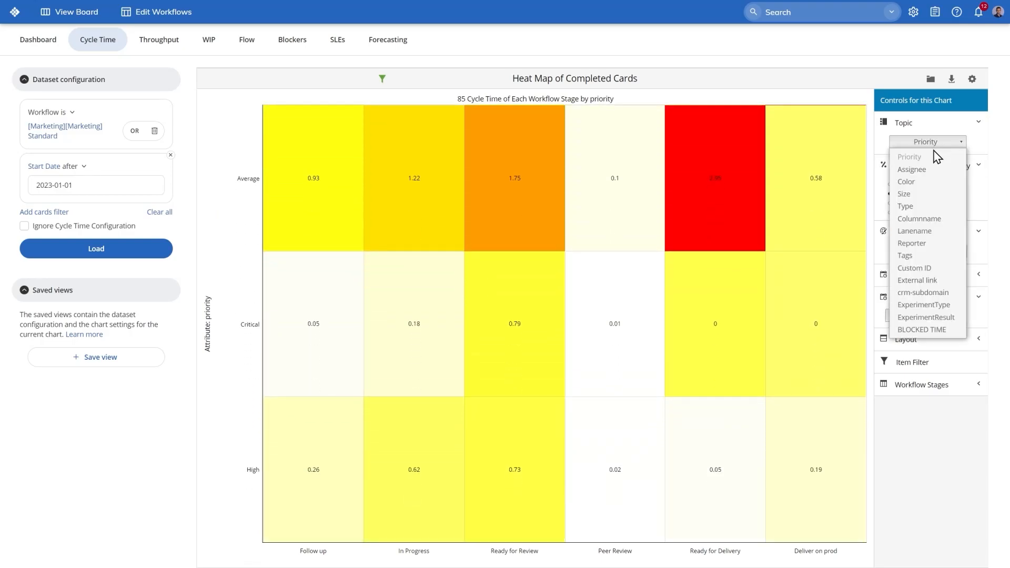
click(928, 205)
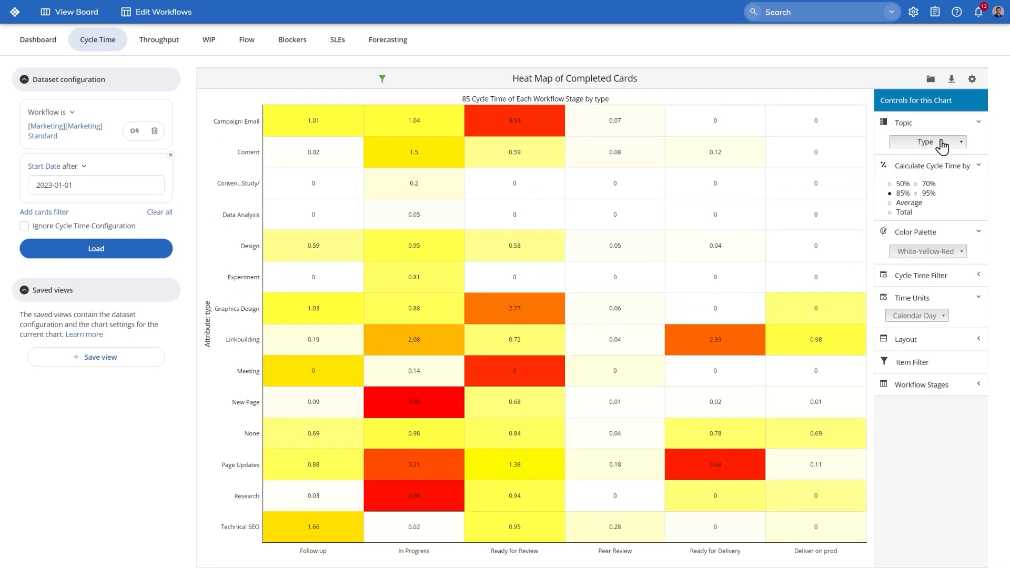
click(941, 143)
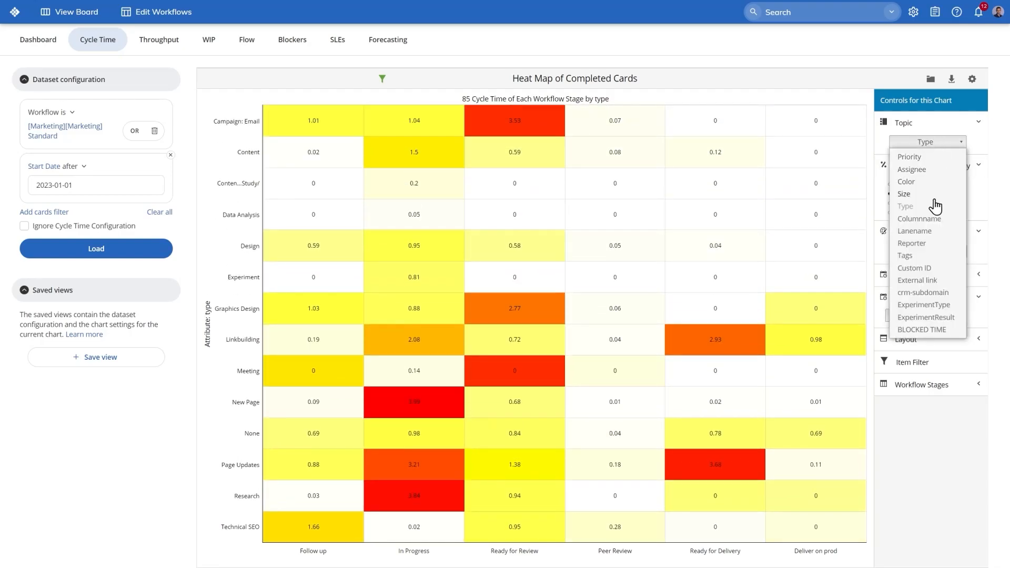
click(929, 231)
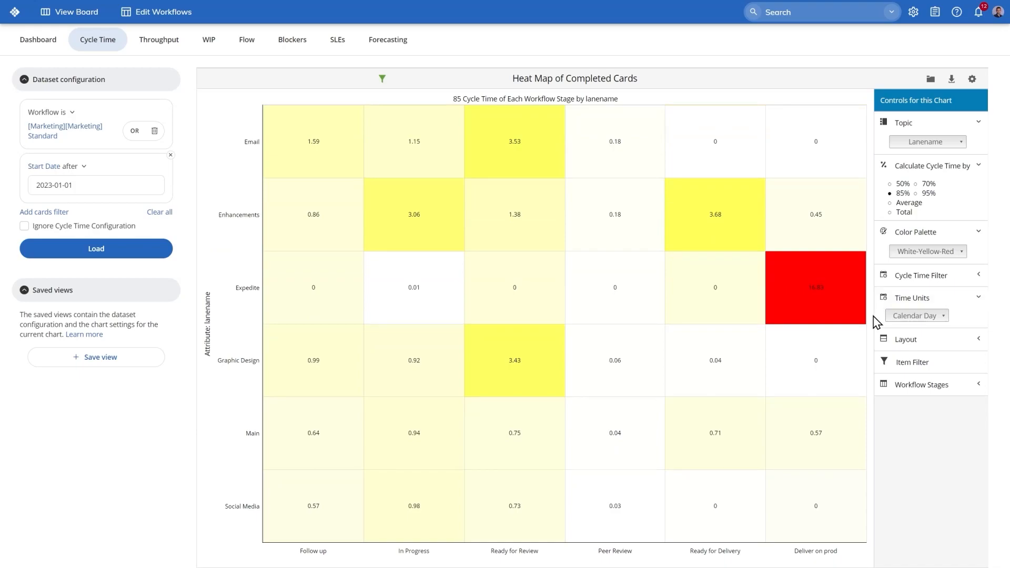
mouse_move(862, 317)
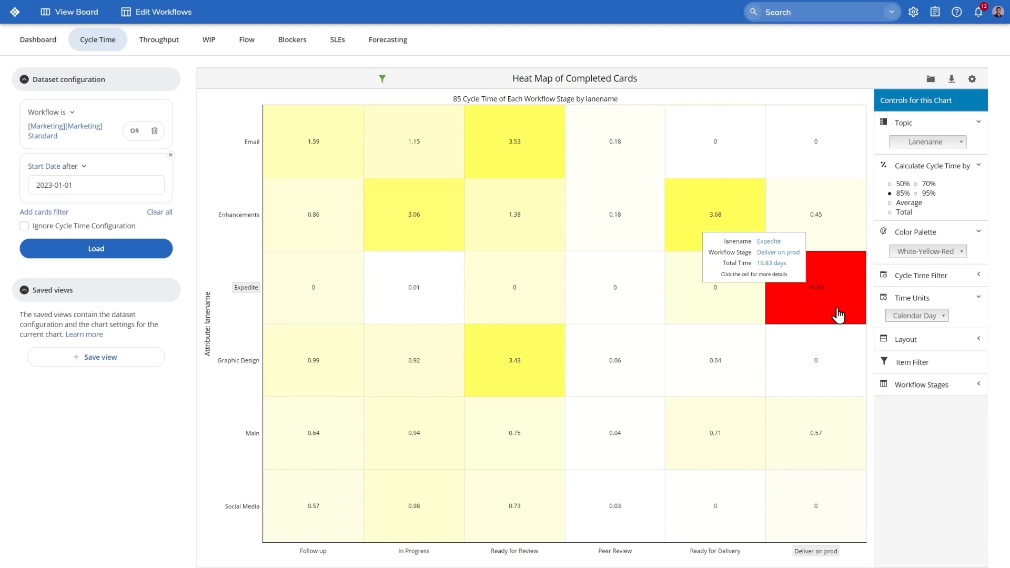
Display the Throughput Run Chart with Week (Mon-Sun) timeline units and show its moving average.
mouse_move(180, 49)
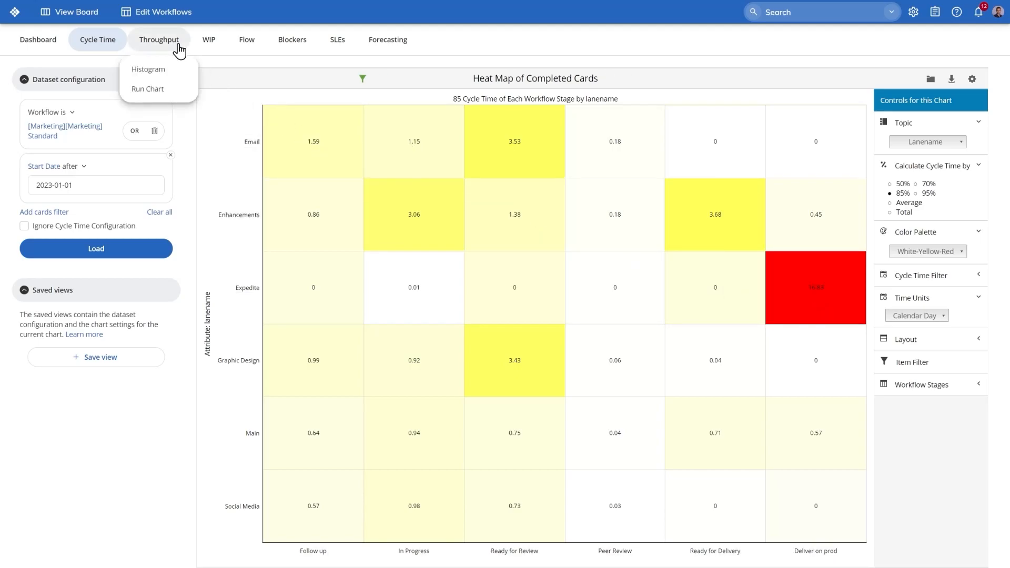
click(169, 92)
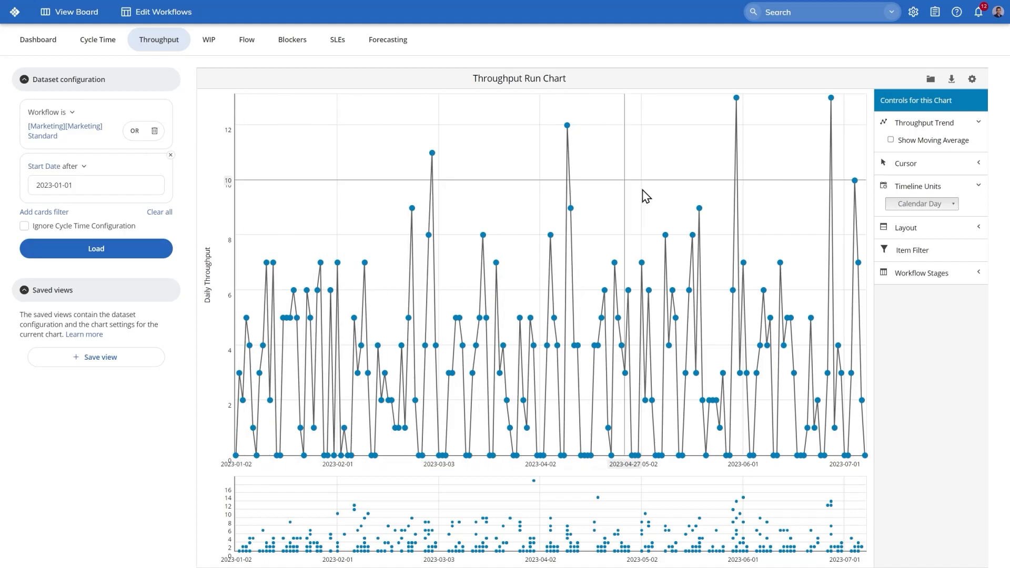
click(910, 206)
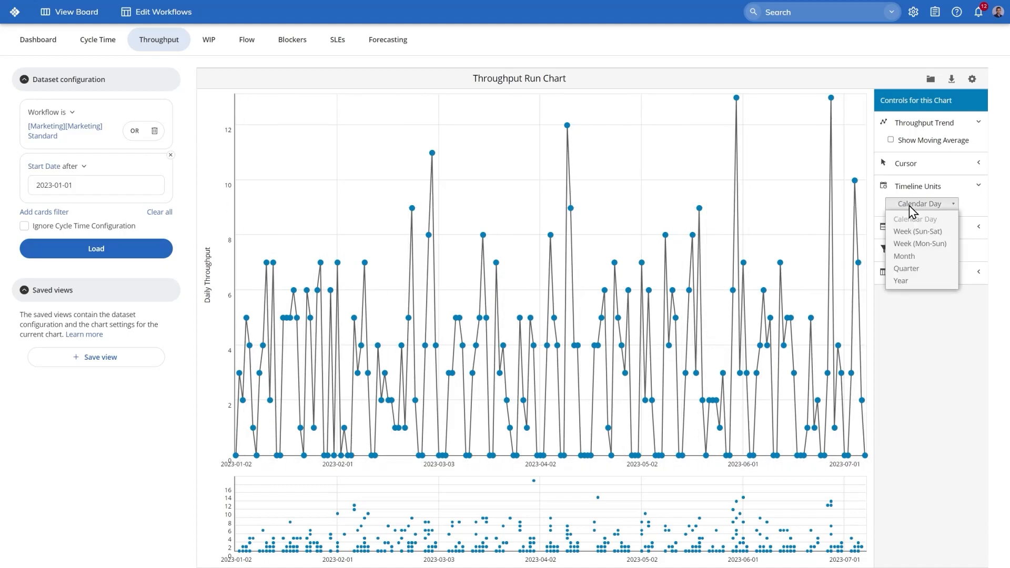
click(946, 245)
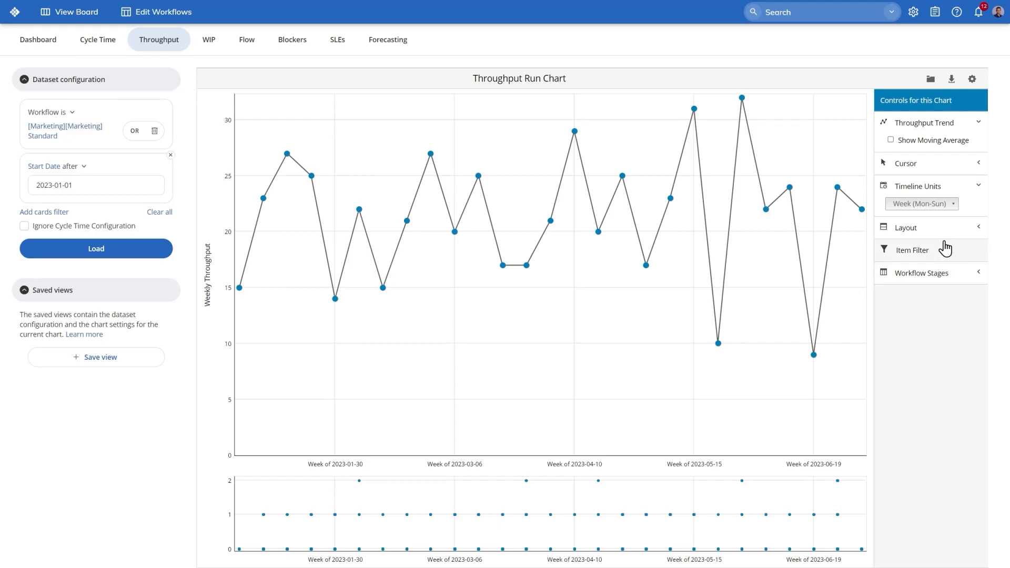
click(937, 141)
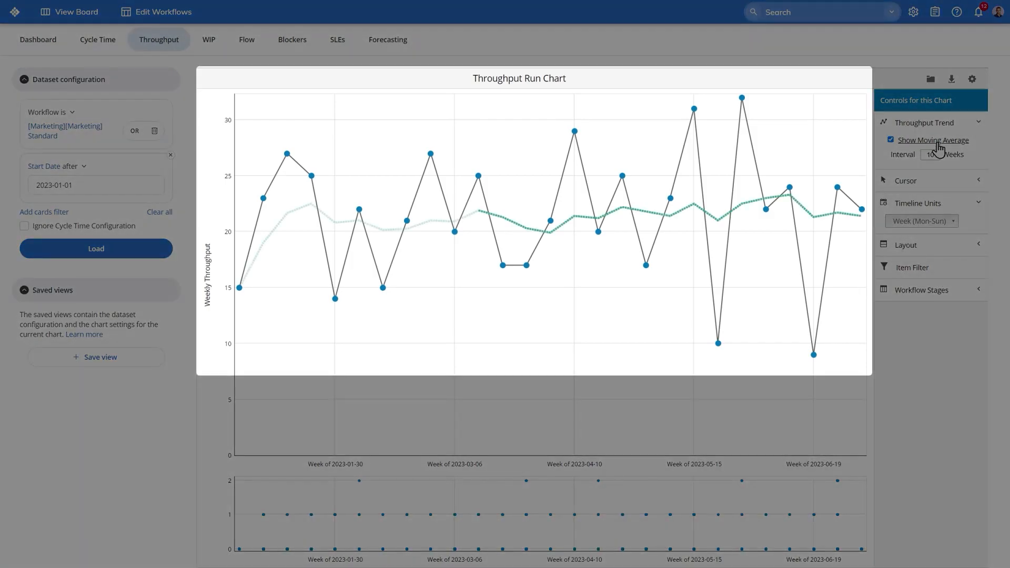